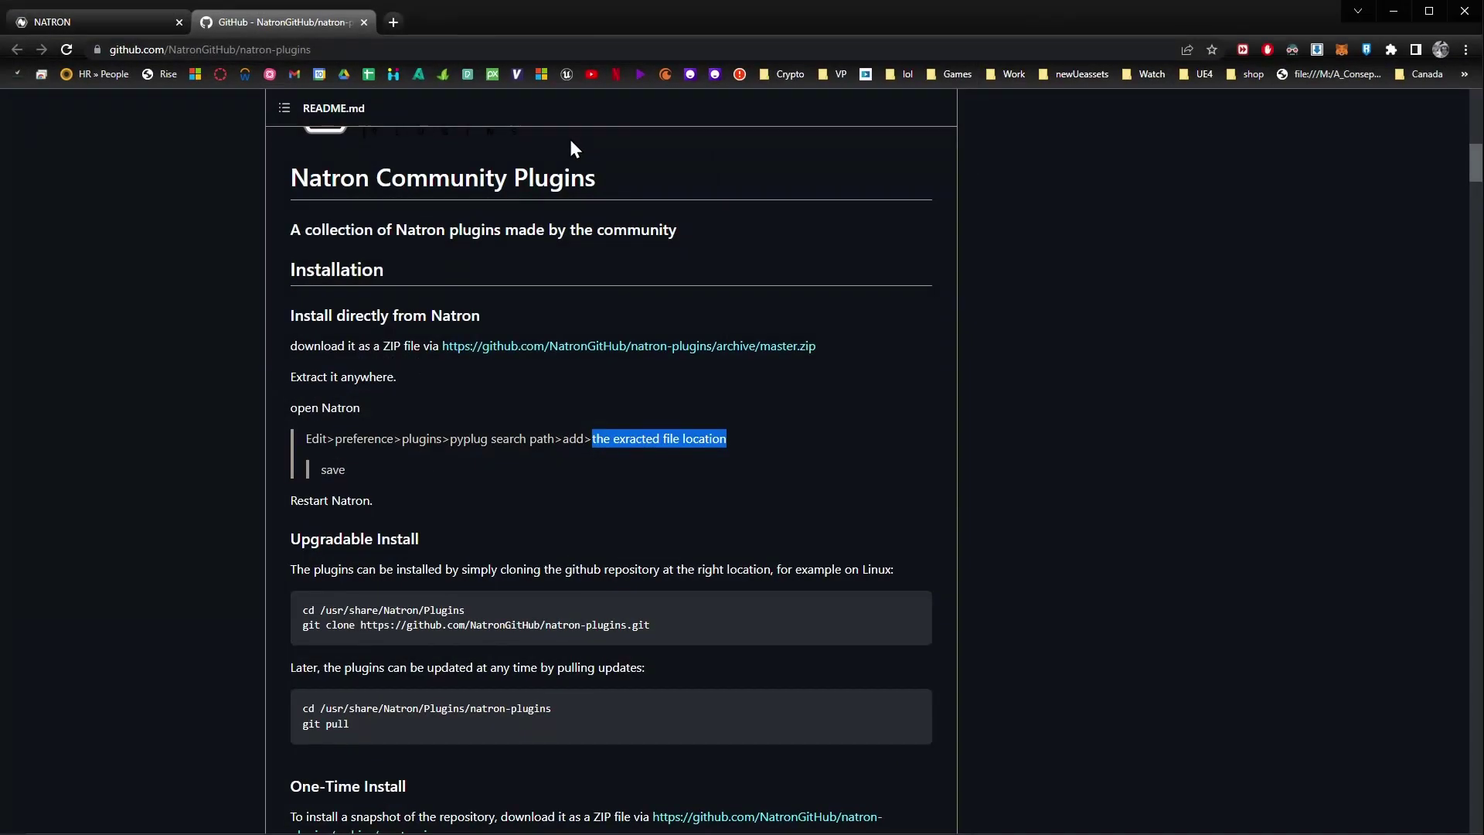
- Review the Natron download page and the installation instructions for the Natron community plugins on GitHub
left_click(135, 25)
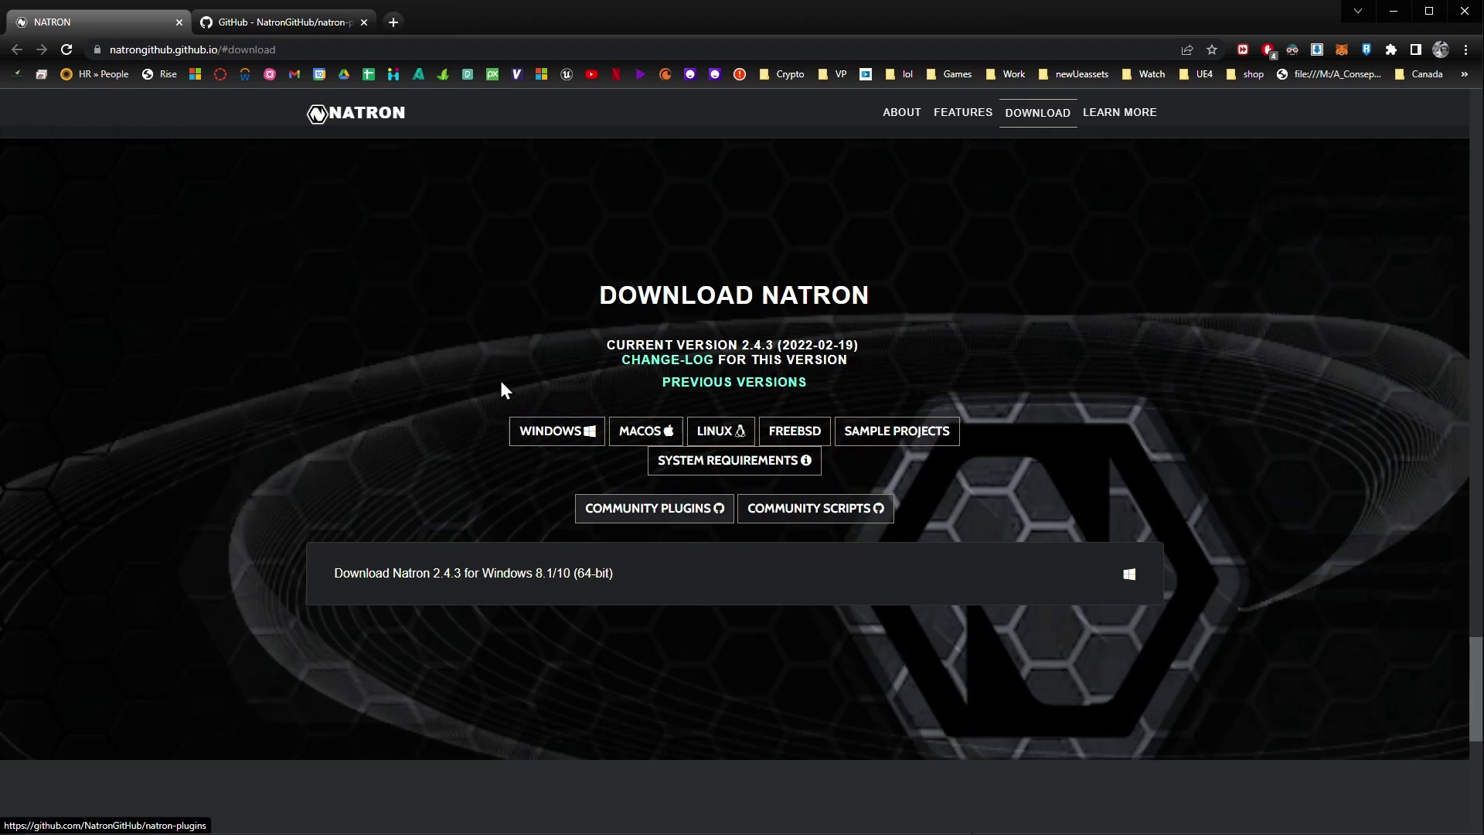
left_click(307, 29)
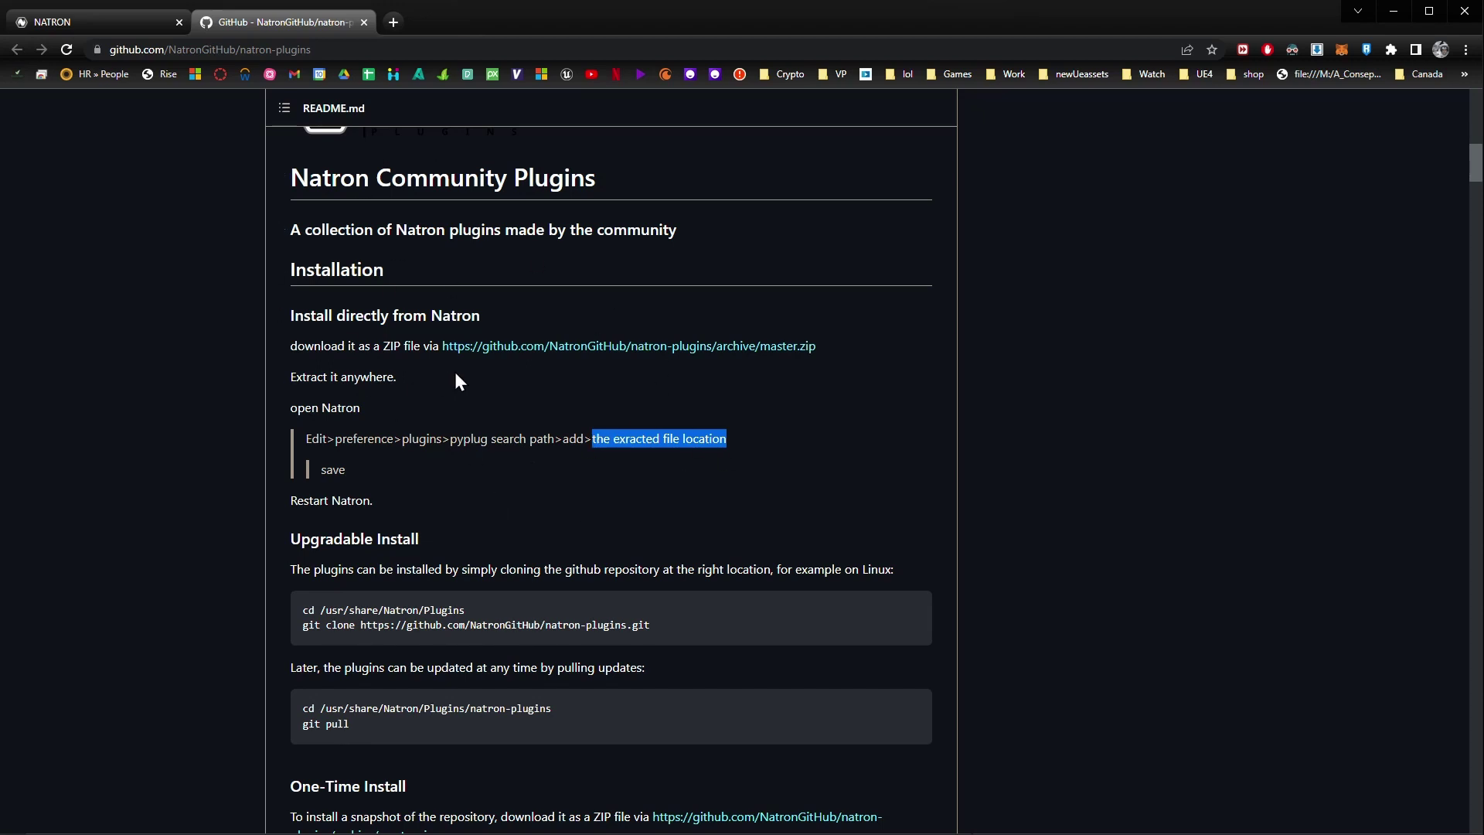
left_click(133, 22)
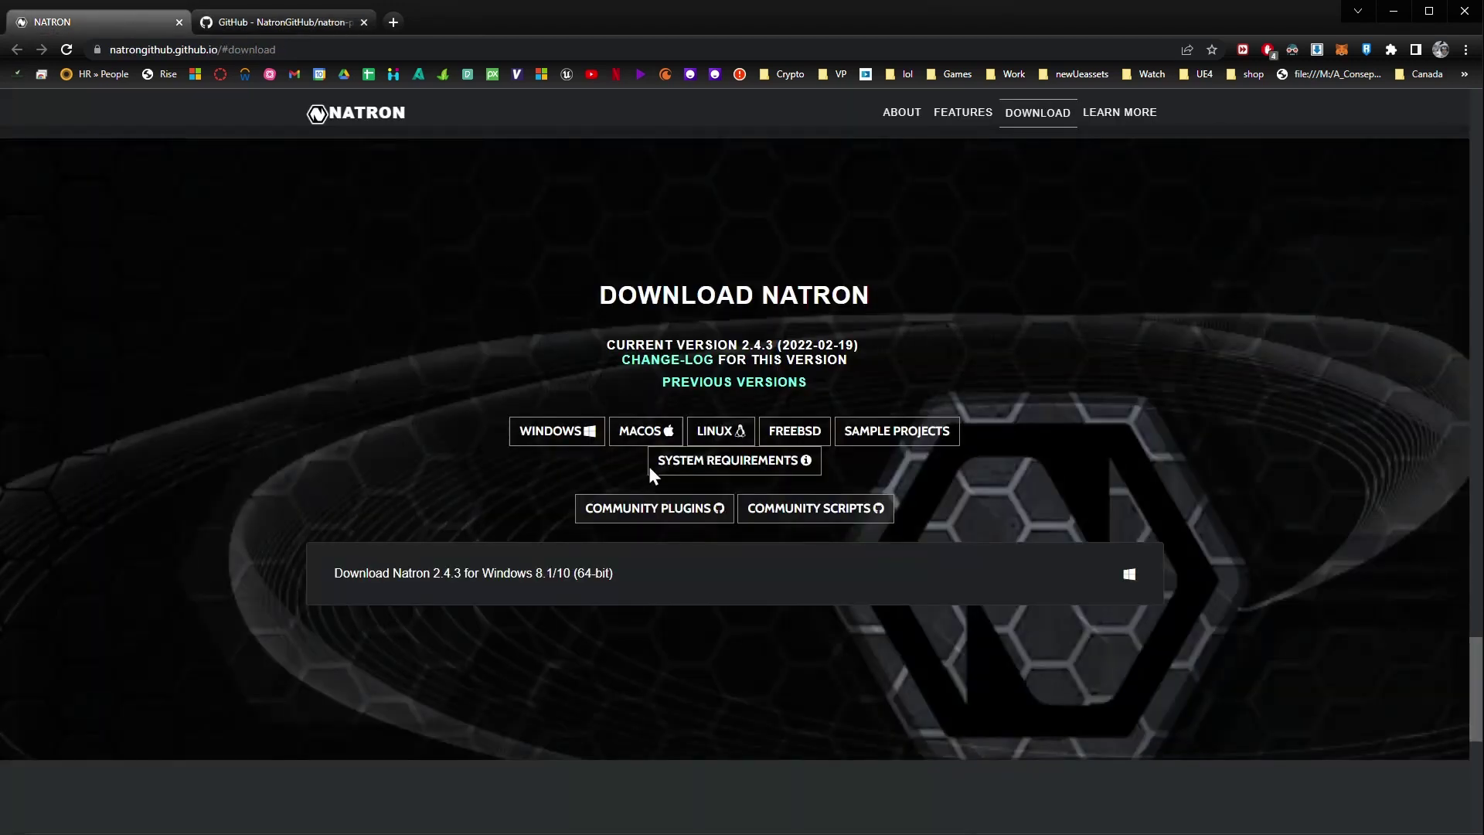
left_click(292, 22)
scroll(634, 483, "up", 1)
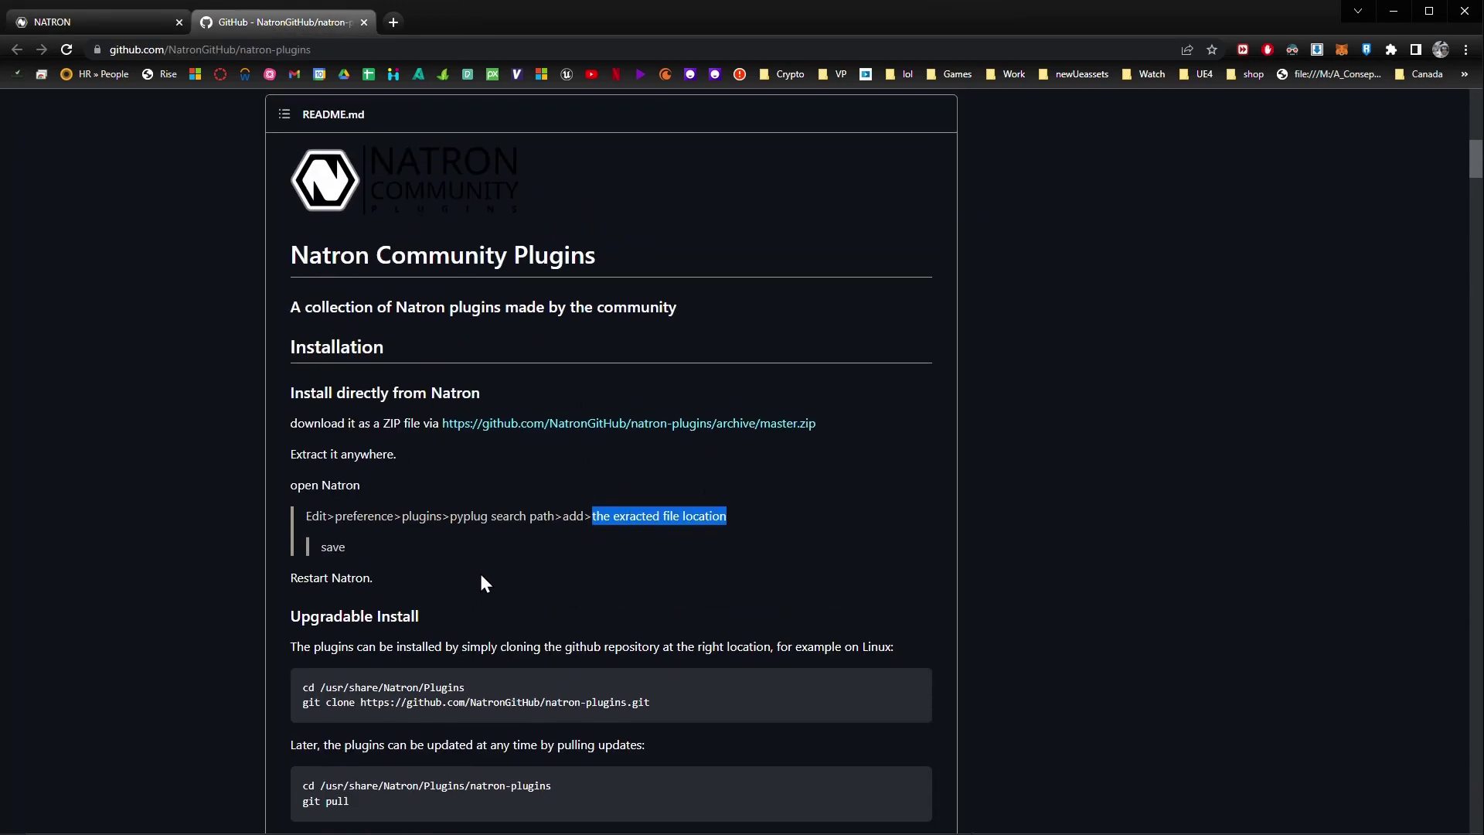
- Switch to Natron and check the PyPlugs search path in the plug-ins preferences, leaving them unsaved
left_click(628, 833)
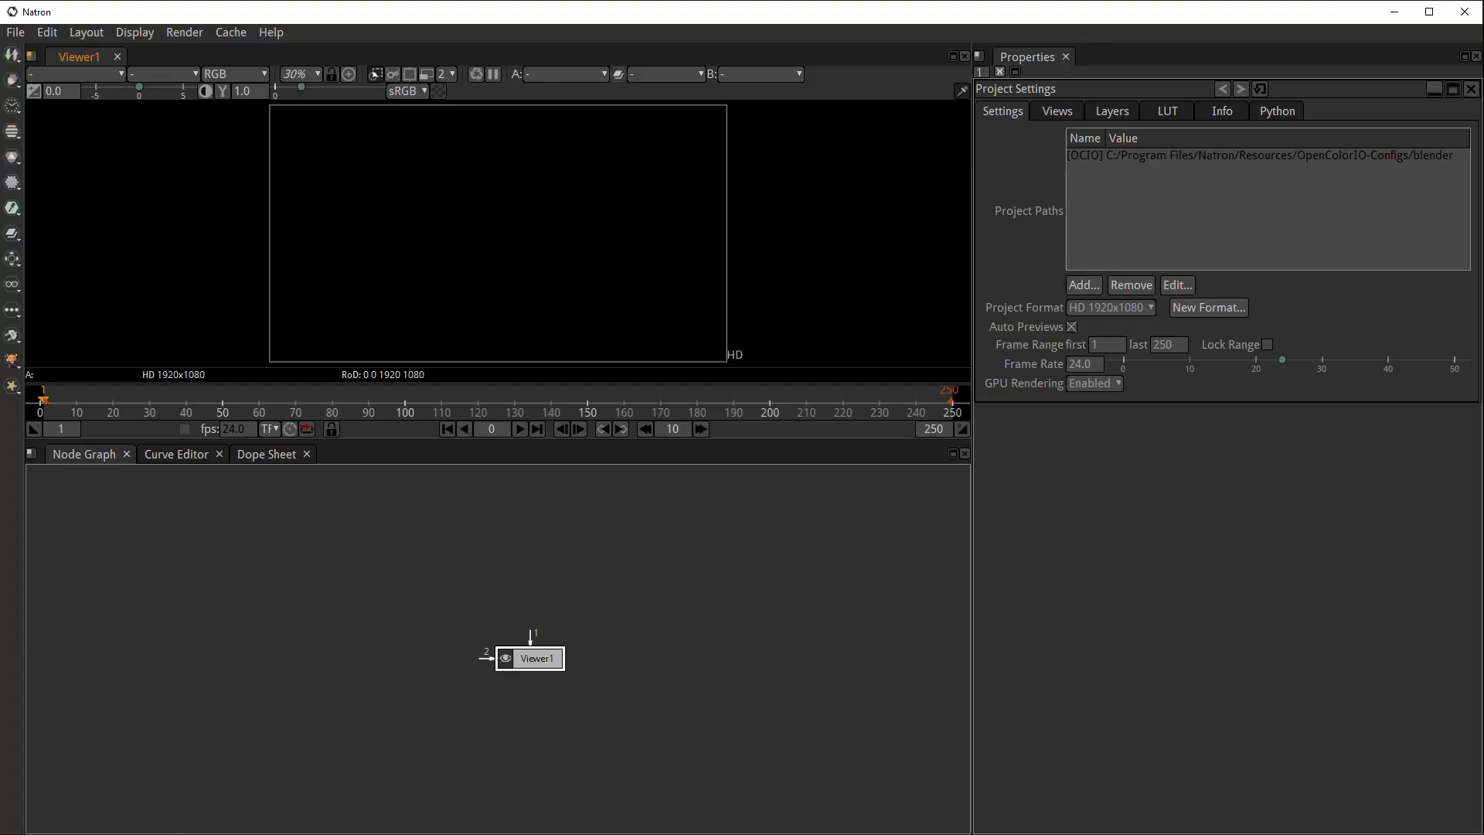
left_click(50, 31)
left_click(55, 49)
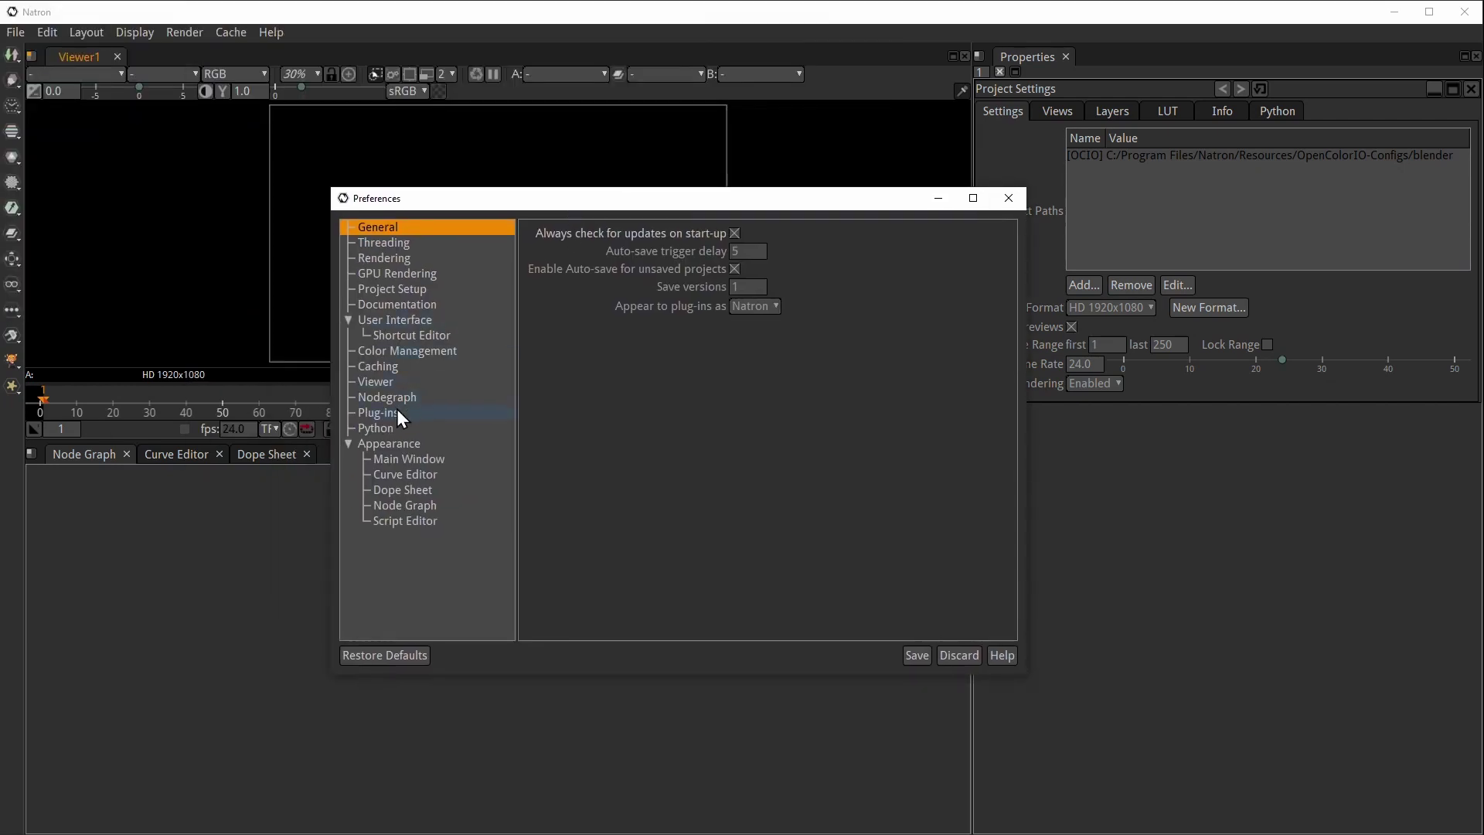
left_click(396, 413)
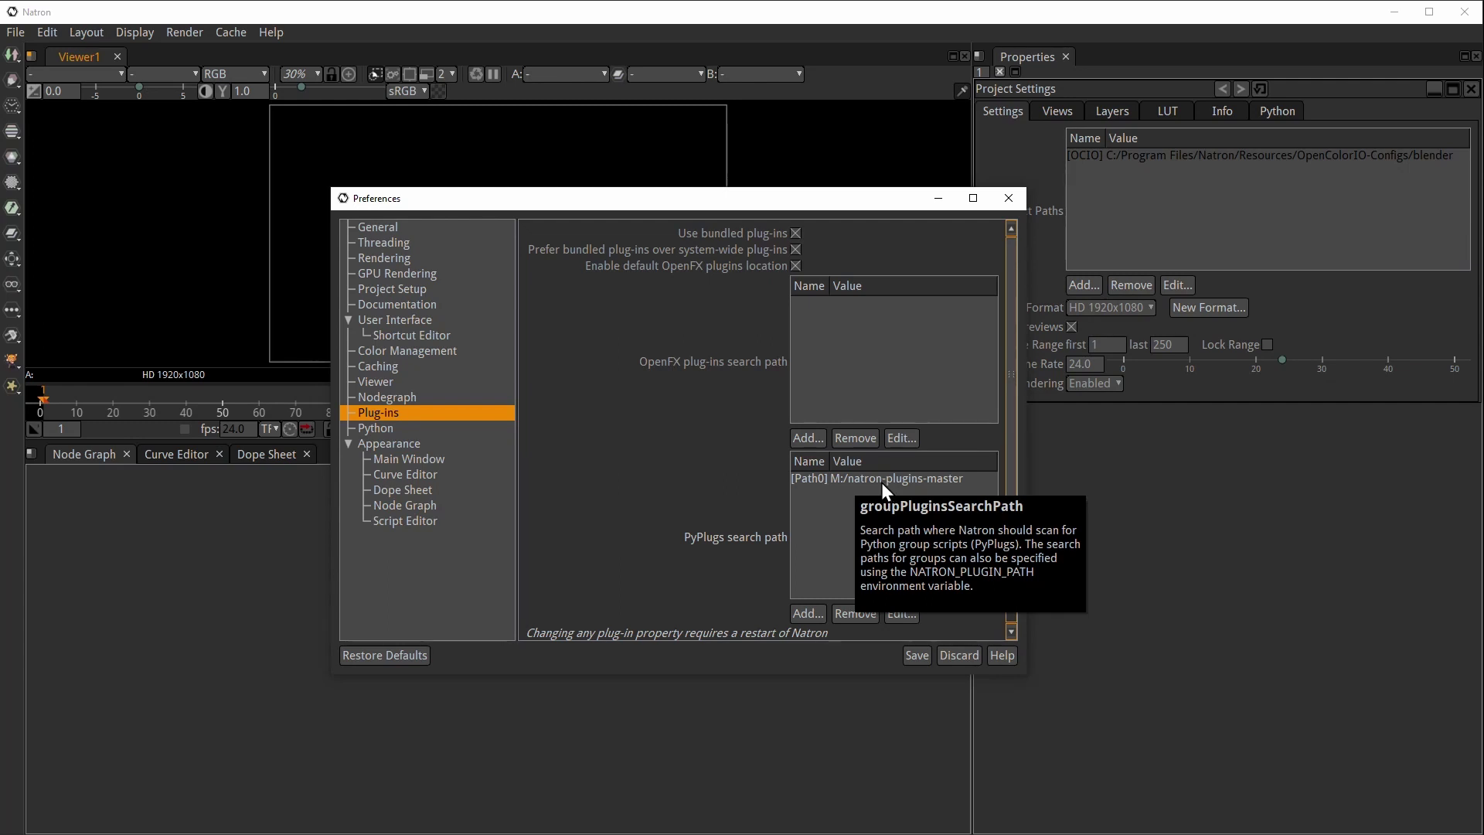
left_click(1013, 203)
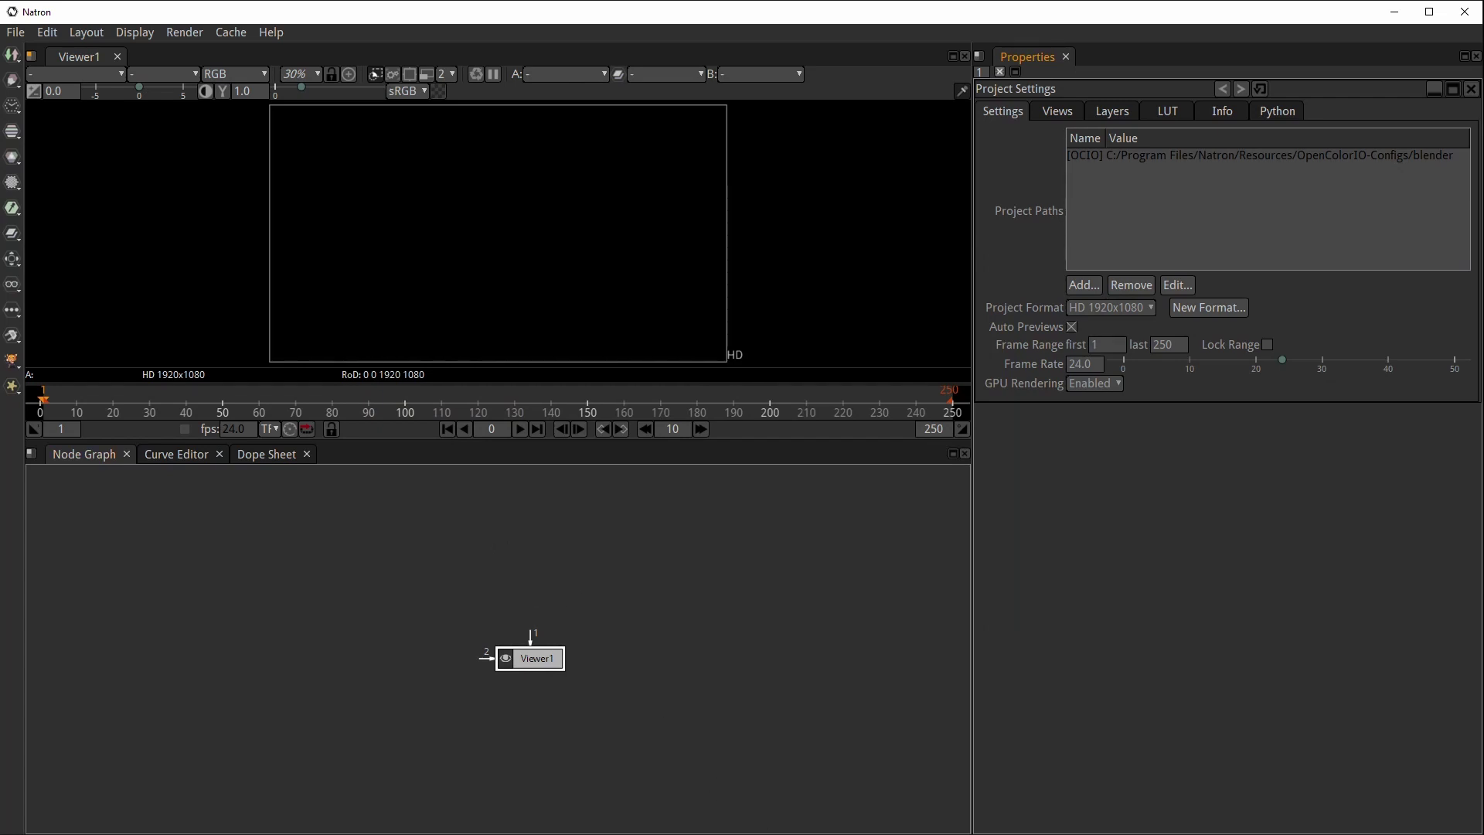
- Switch to File Explorer and import the AirportSeq image sequence from the _AAYouTube Plates folder into Natron's node graph
left_click(816, 834)
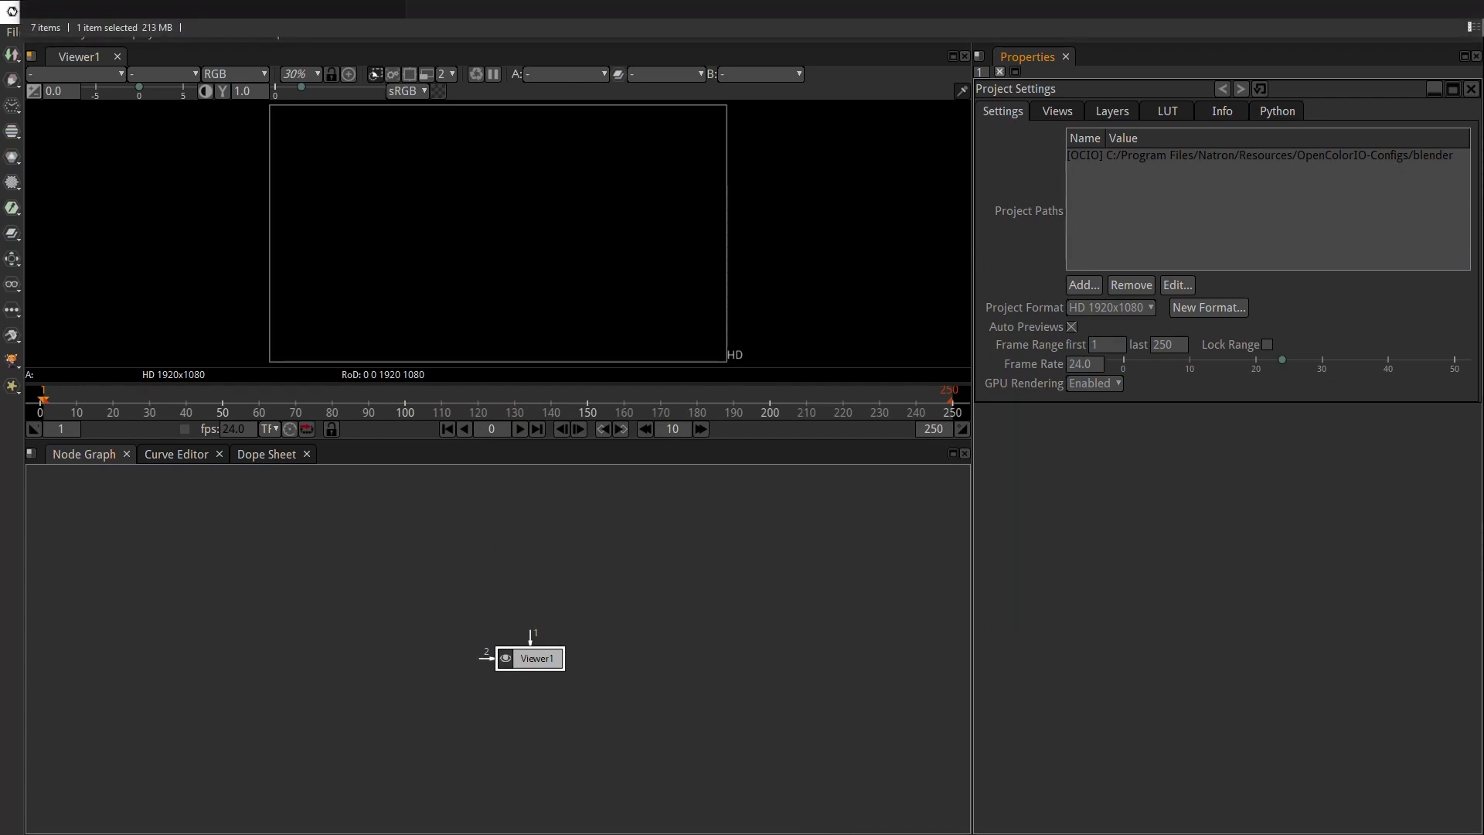
key("alt+Tab")
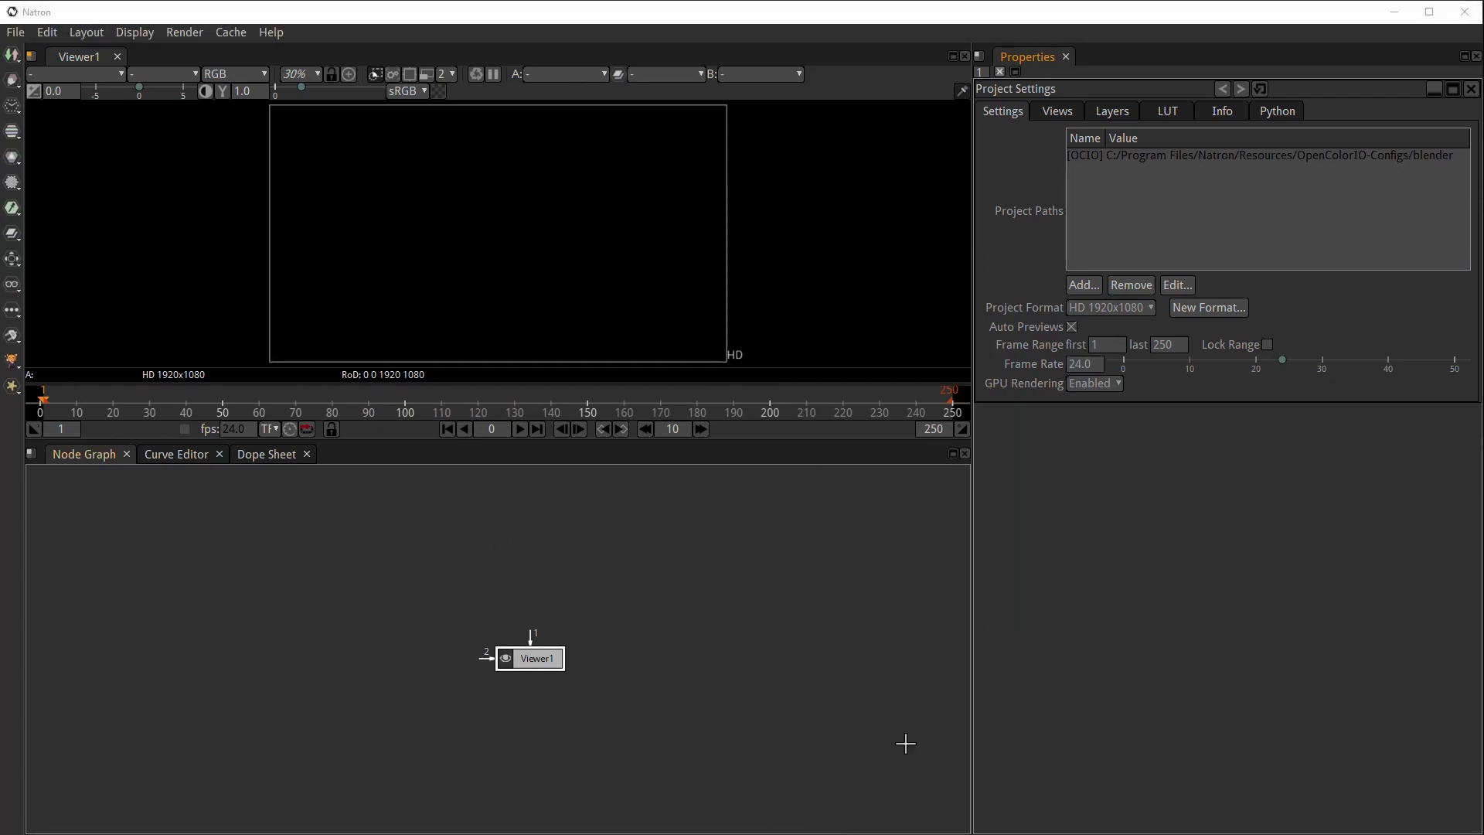
key("alt+Tab")
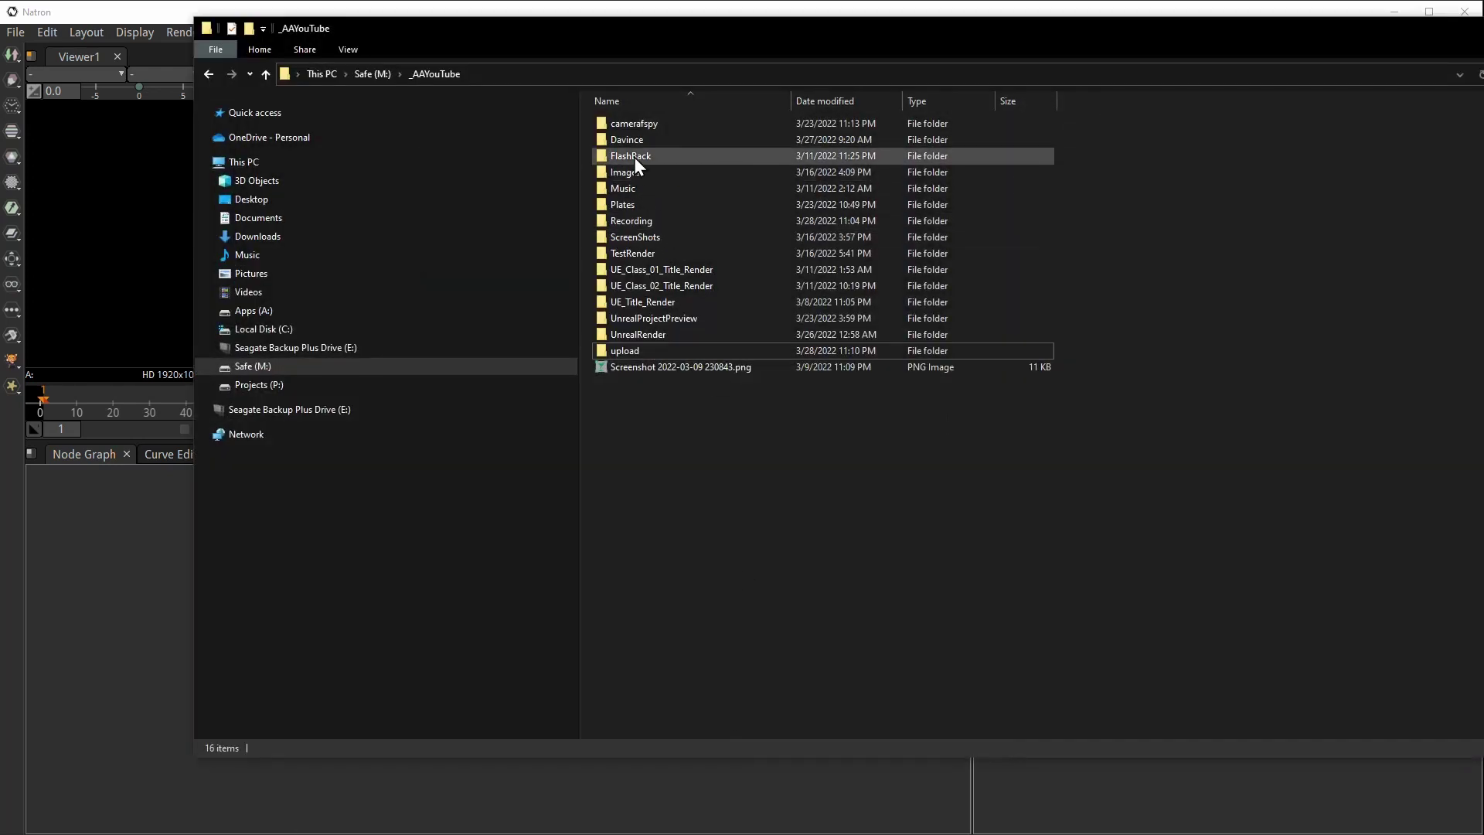
double_click(638, 202)
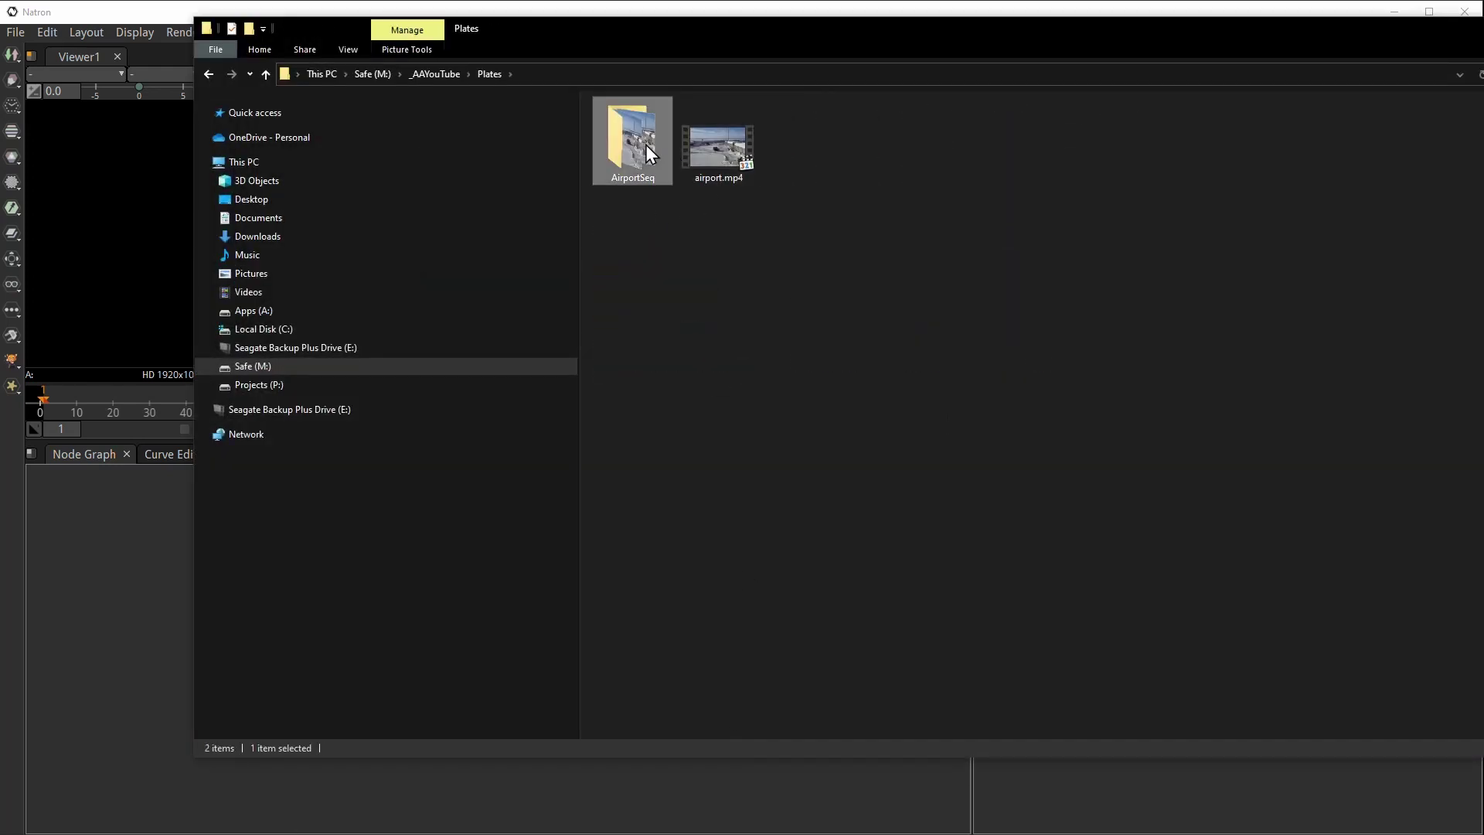
double_click(646, 145)
left_click(489, 73)
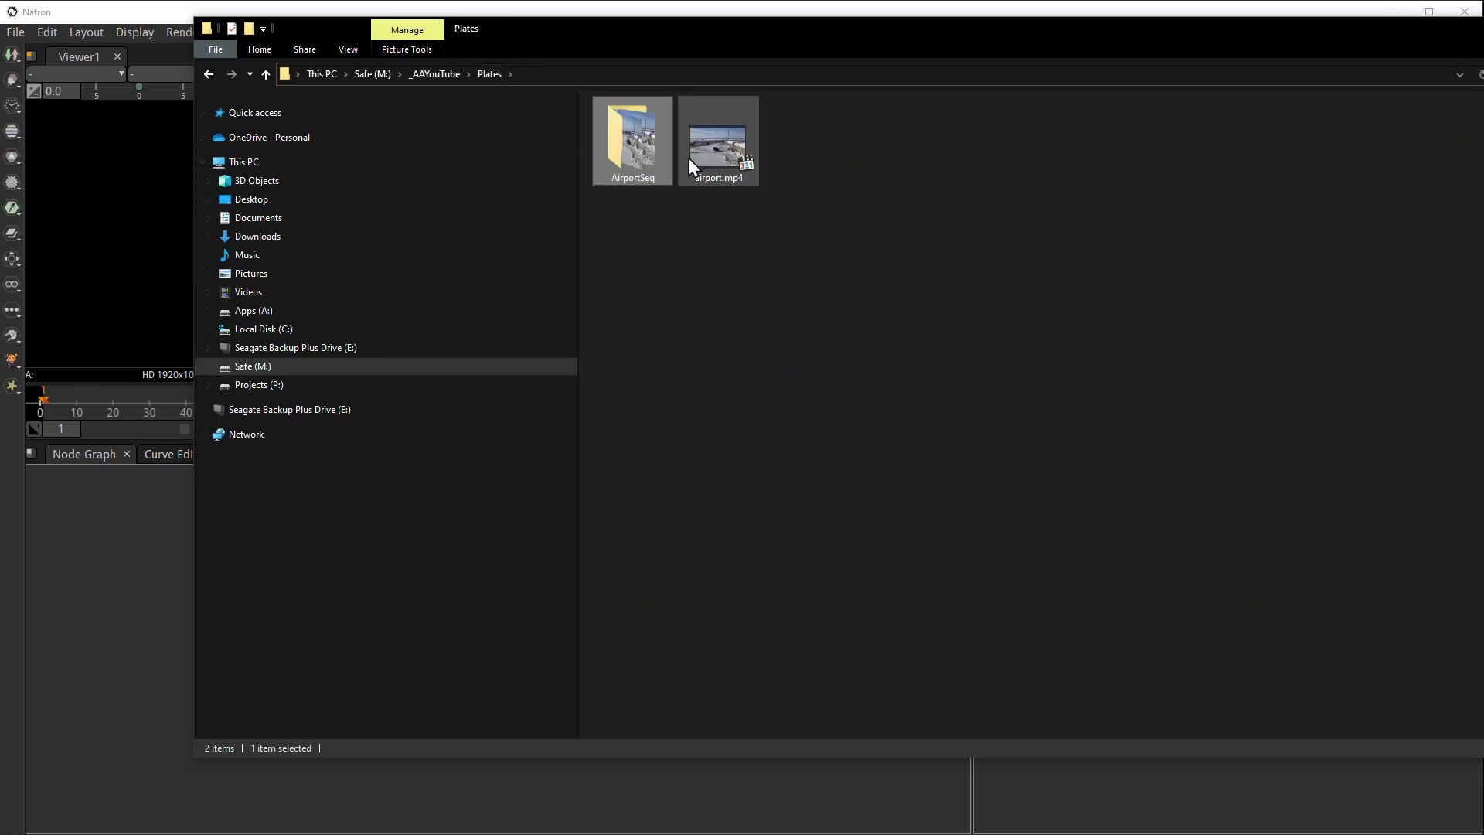
left_click_drag(632, 143, 132, 551)
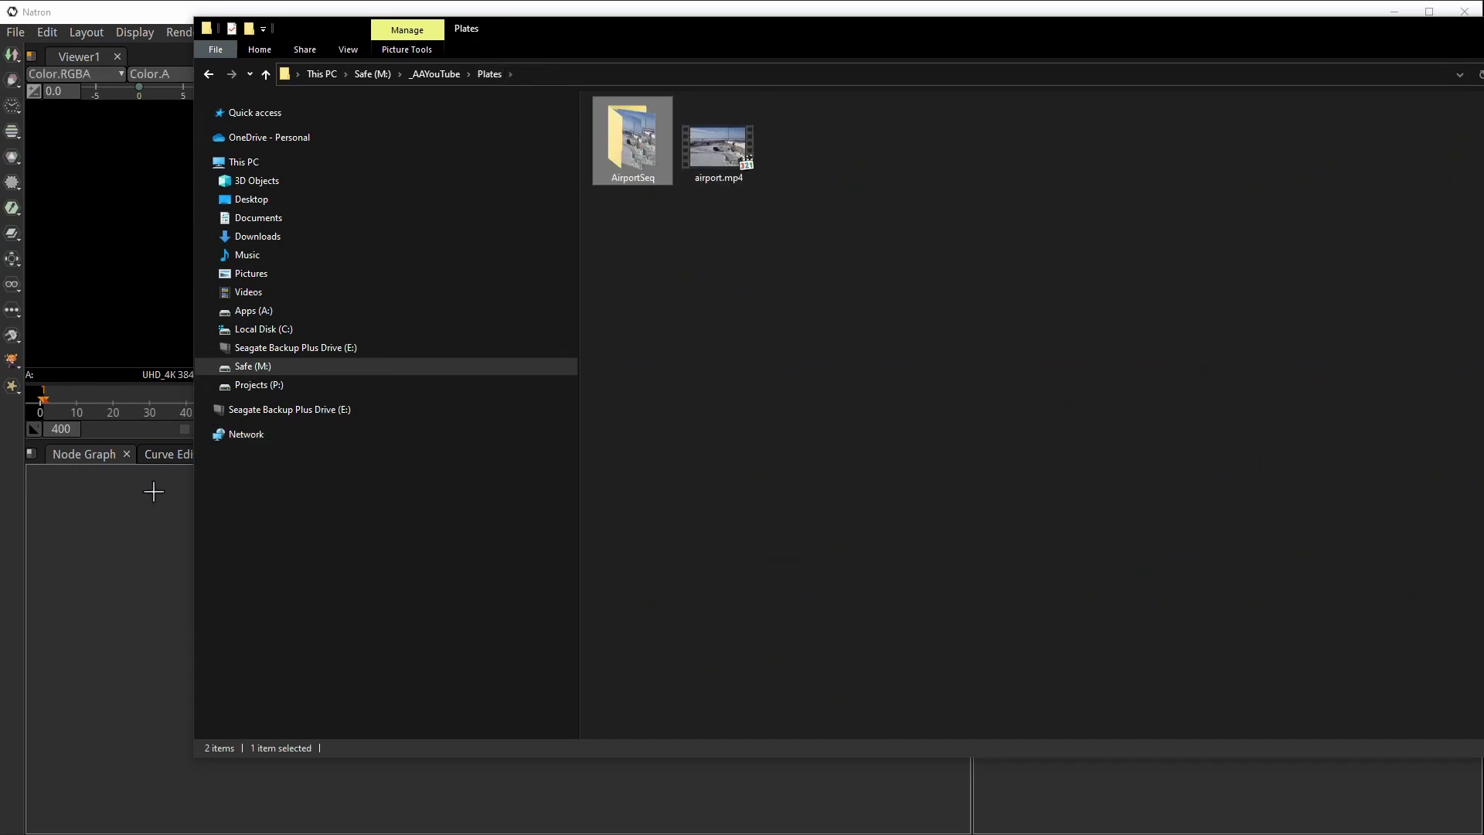
- Import the Class_RenderAirplane sequence from the _AAYouTube UnrealRender folder into Natron's node graph
left_click_drag(662, 34, 1004, 141)
left_click(784, 178)
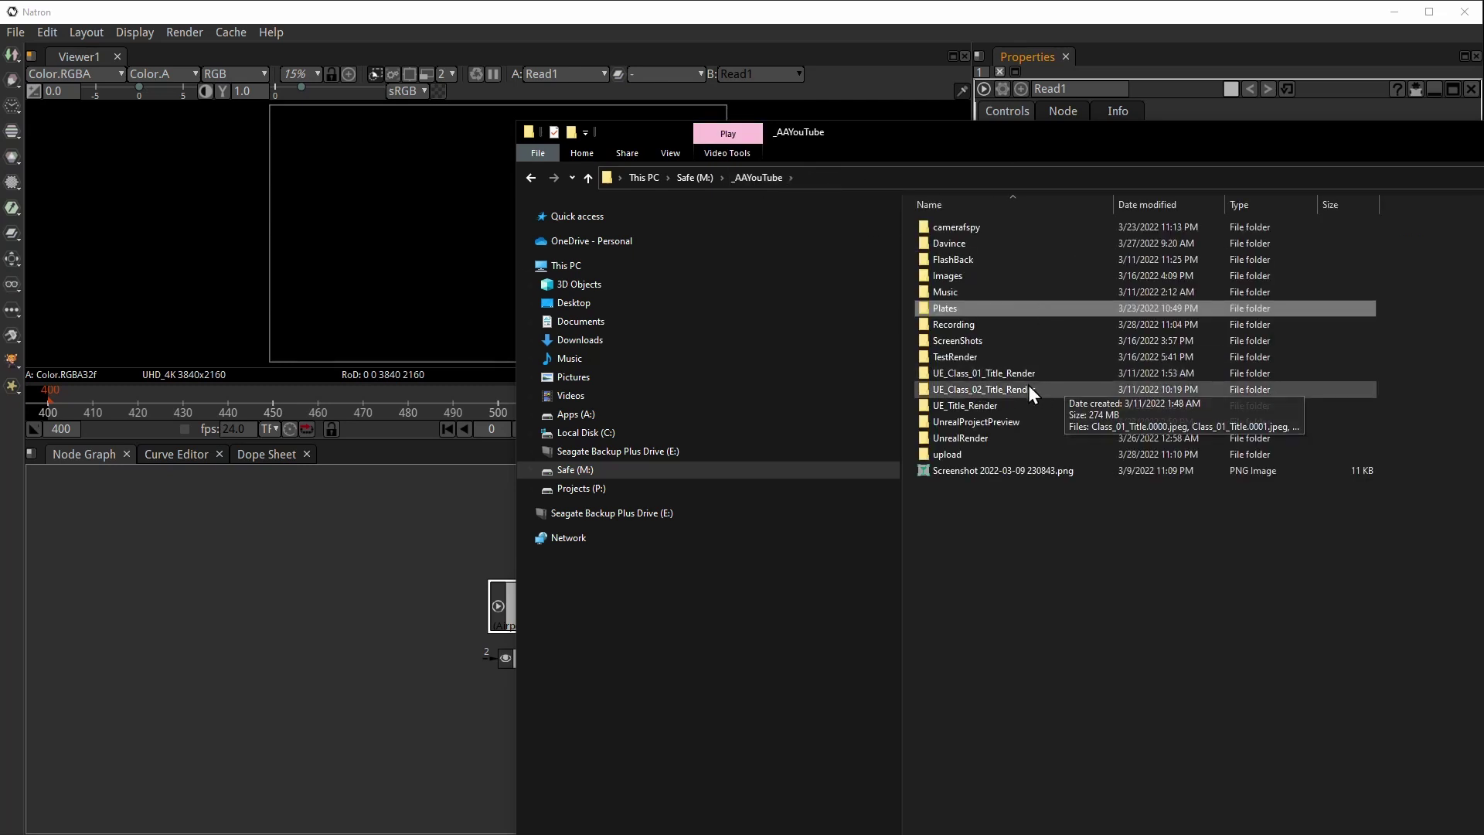
double_click(958, 437)
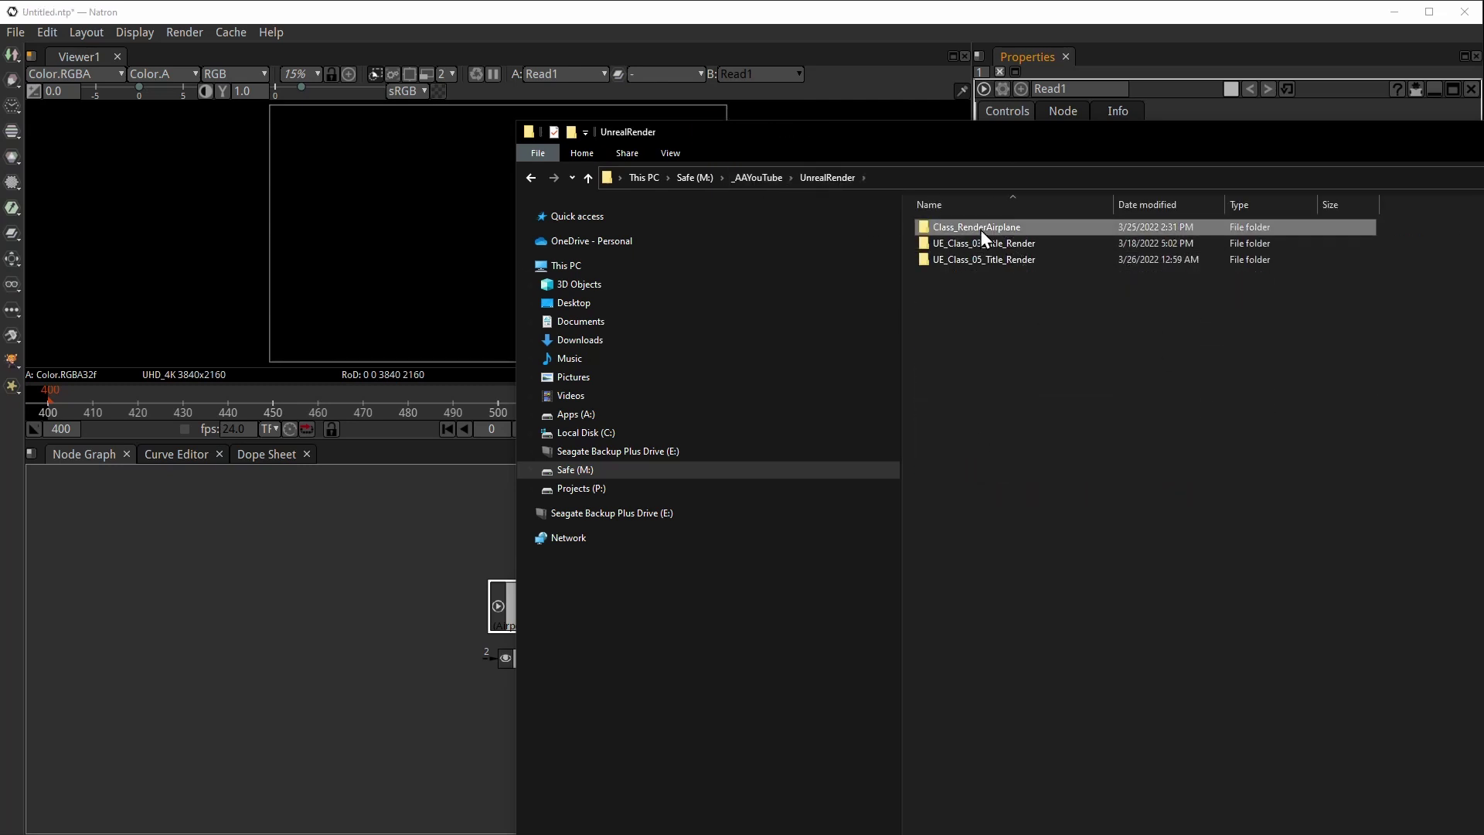
left_click_drag(956, 229, 414, 606)
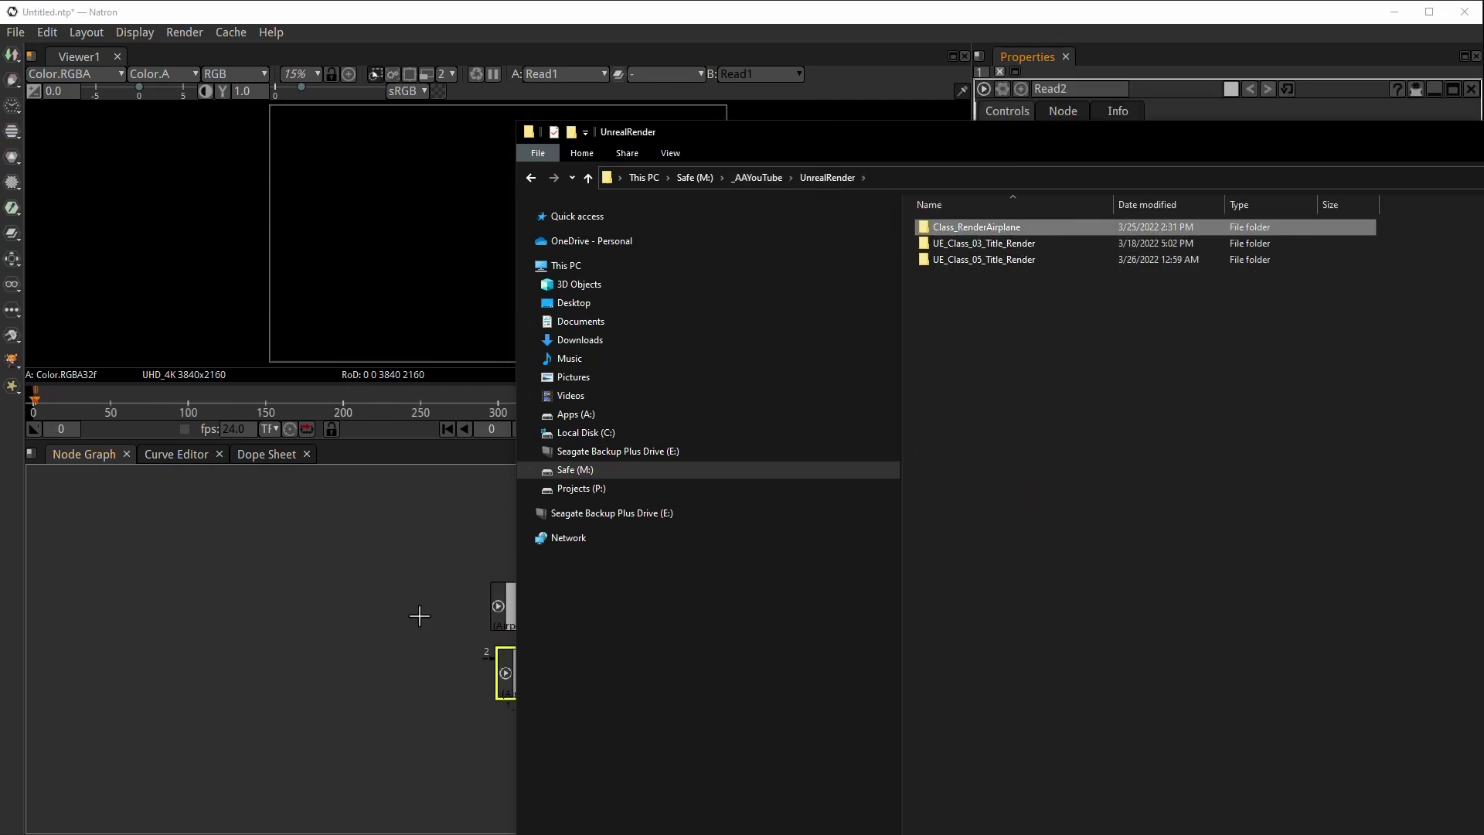
- Connect the airplane render's Read node to viewer input 1, space the two Read nodes apart, and place the viewer below the render
left_click_drag(533, 674, 345, 617)
key("1")
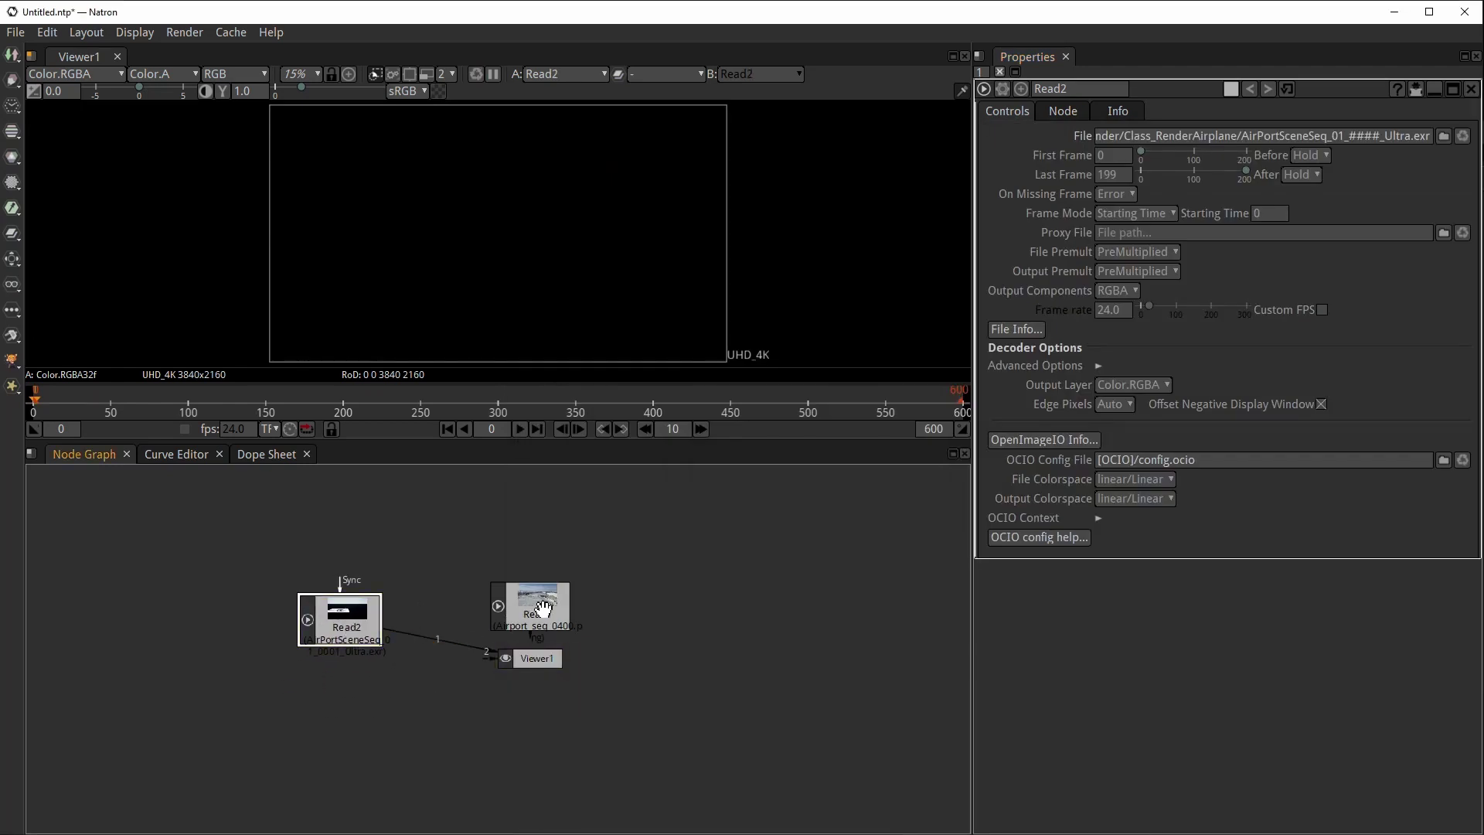
left_click_drag(543, 609, 581, 570)
left_click_drag(349, 620, 363, 592)
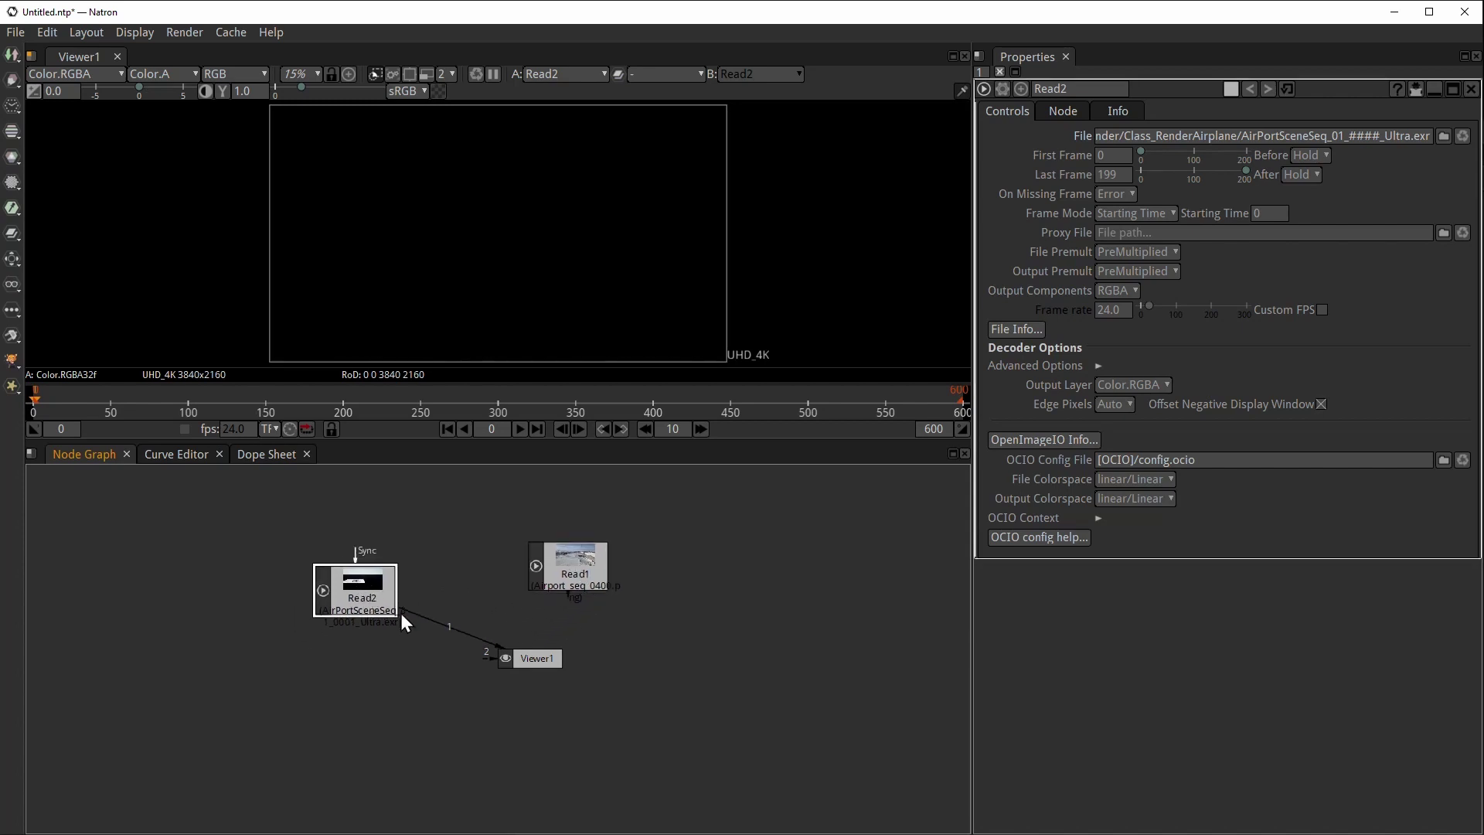
left_click_drag(540, 663, 364, 733)
left_click(367, 615)
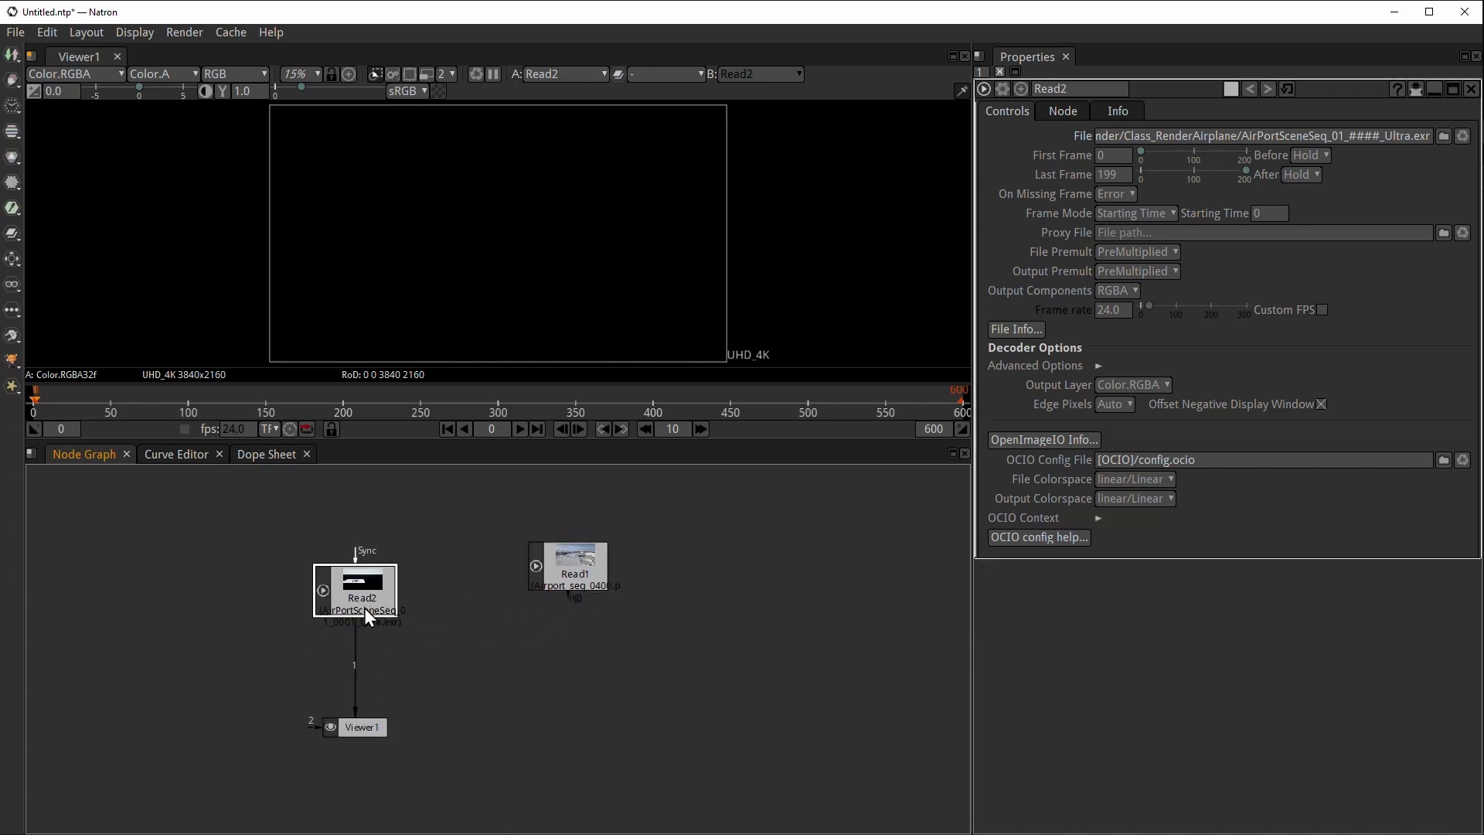
left_click_drag(403, 292, 408, 276)
key("a")
key("a")
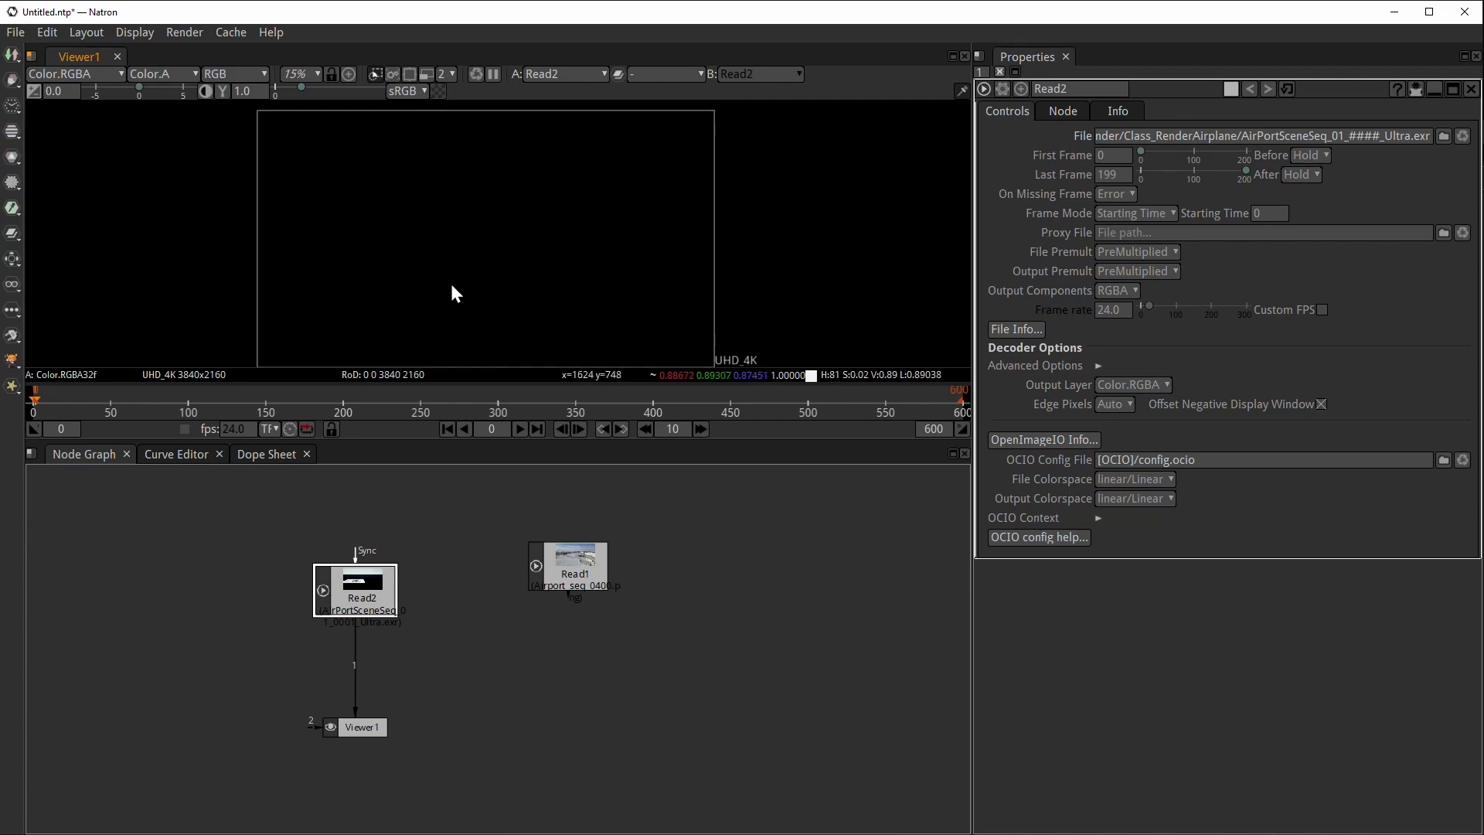
- Connect the airport plate to viewer input 2 and the airplane render to input 1, and compare both images
left_click(584, 568)
key("1")
key("2")
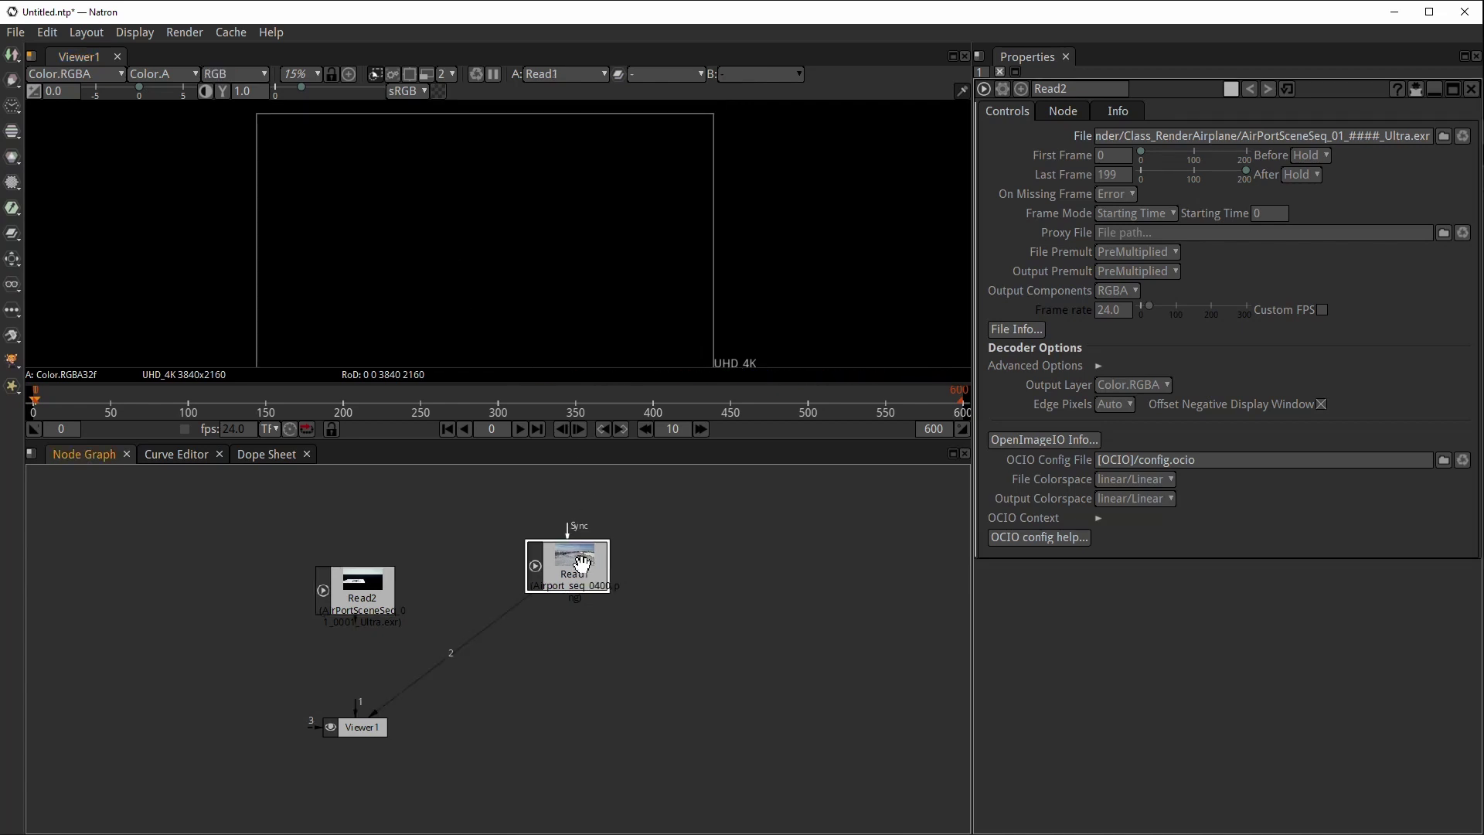
left_click_drag(403, 234, 442, 202)
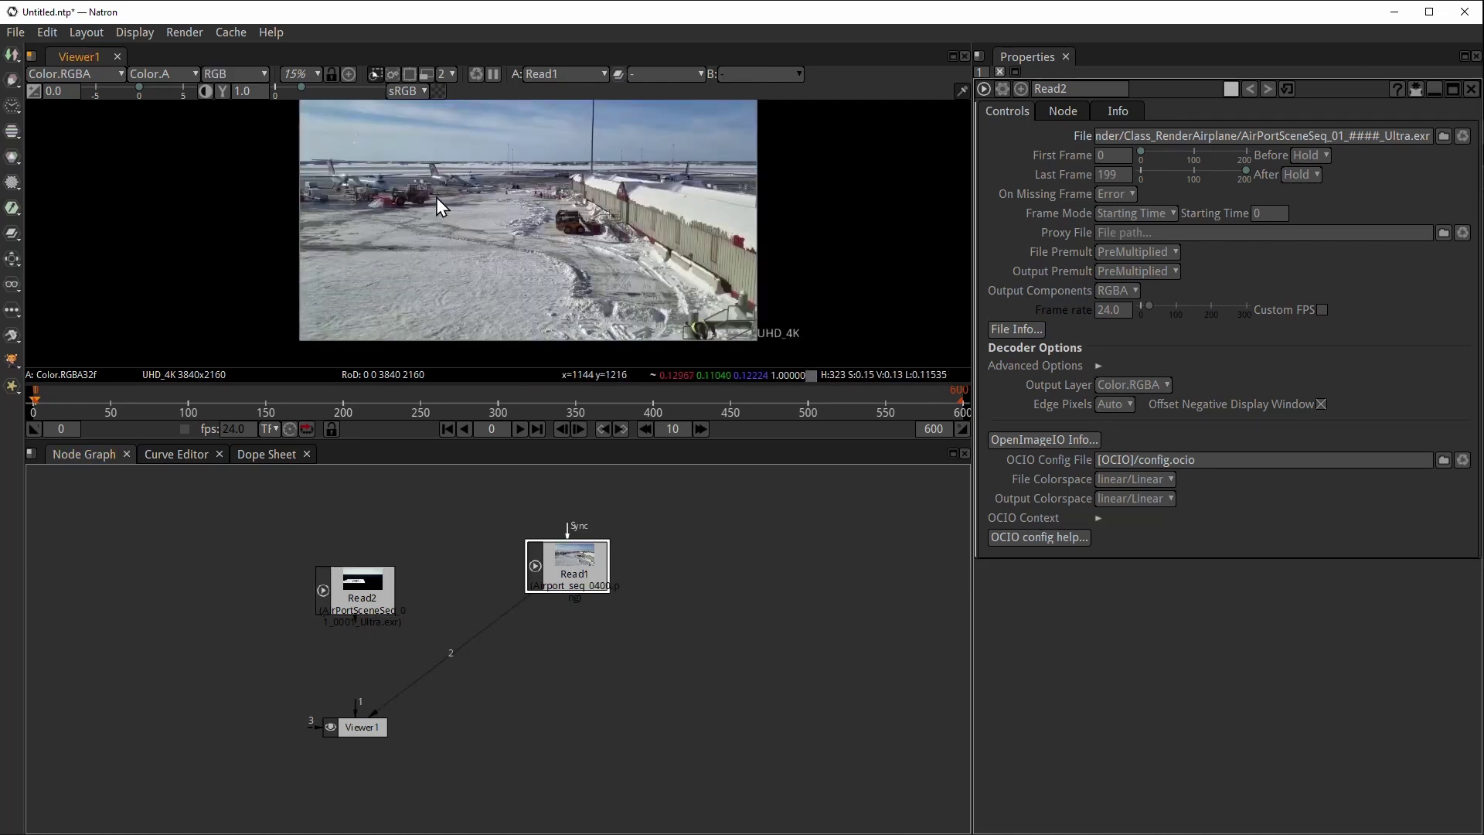
left_click(361, 600)
key("1")
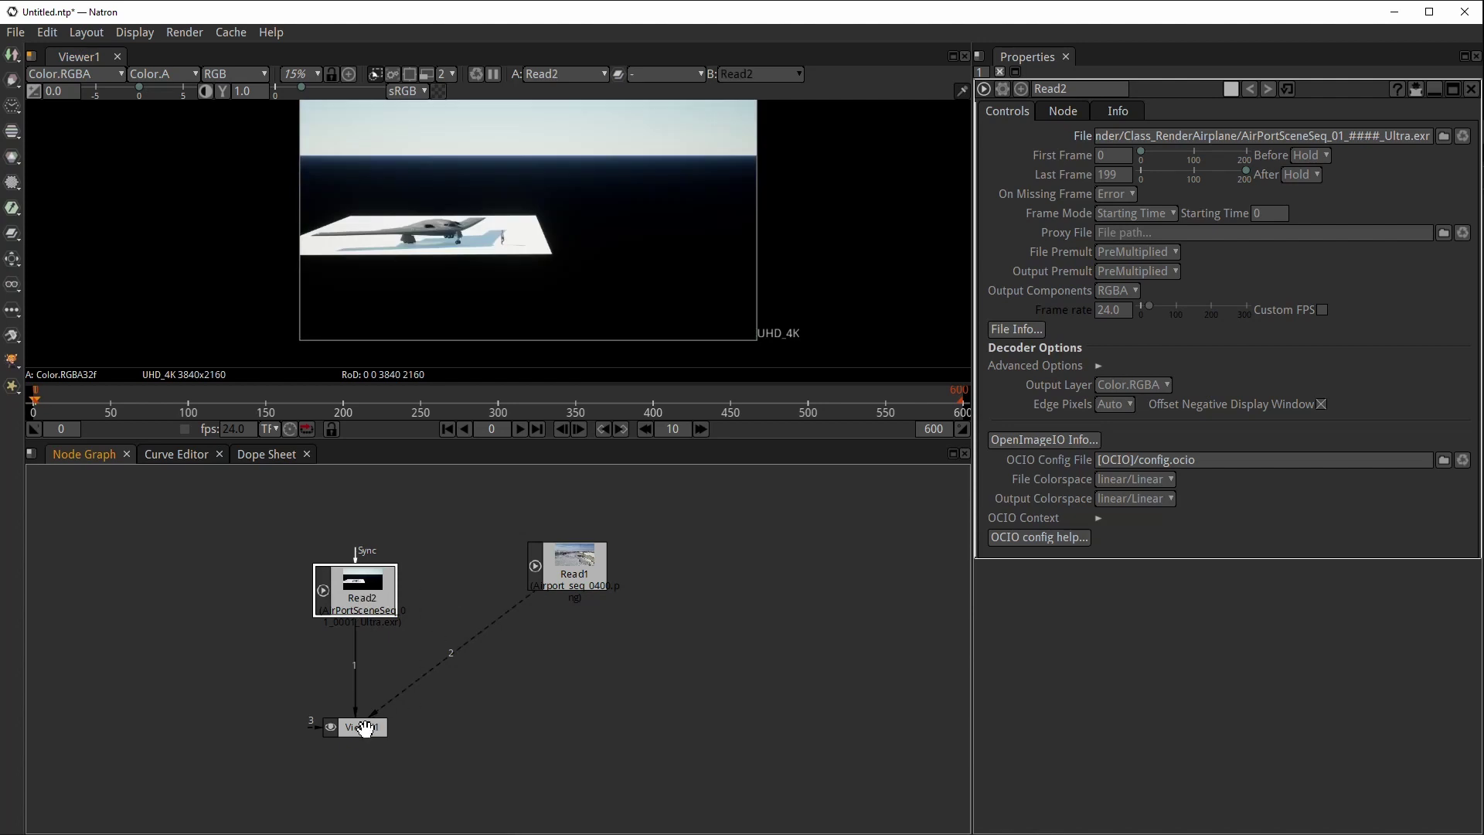
left_click_drag(360, 729, 360, 748)
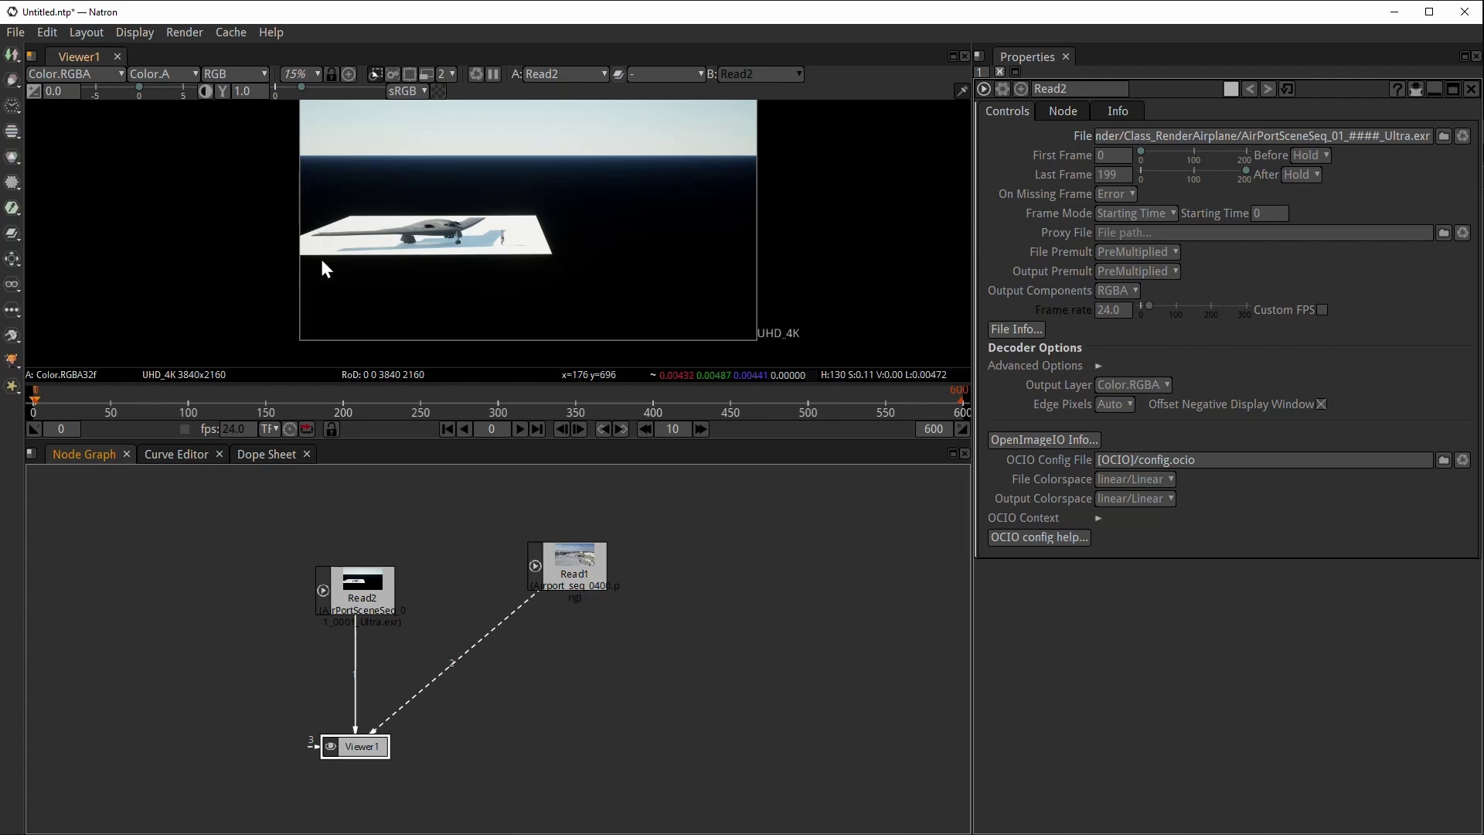
left_click(222, 35)
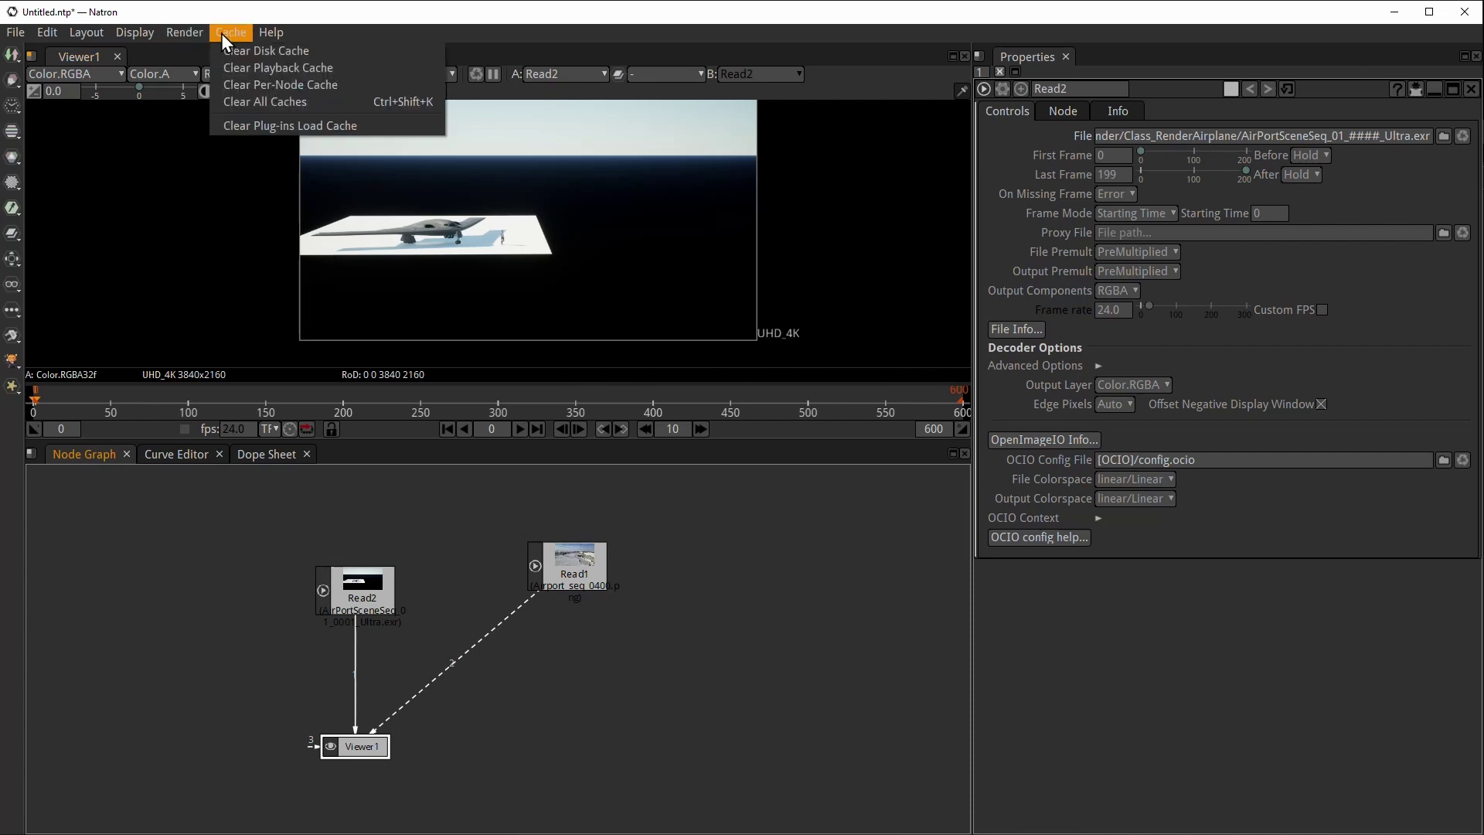
left_click(223, 31)
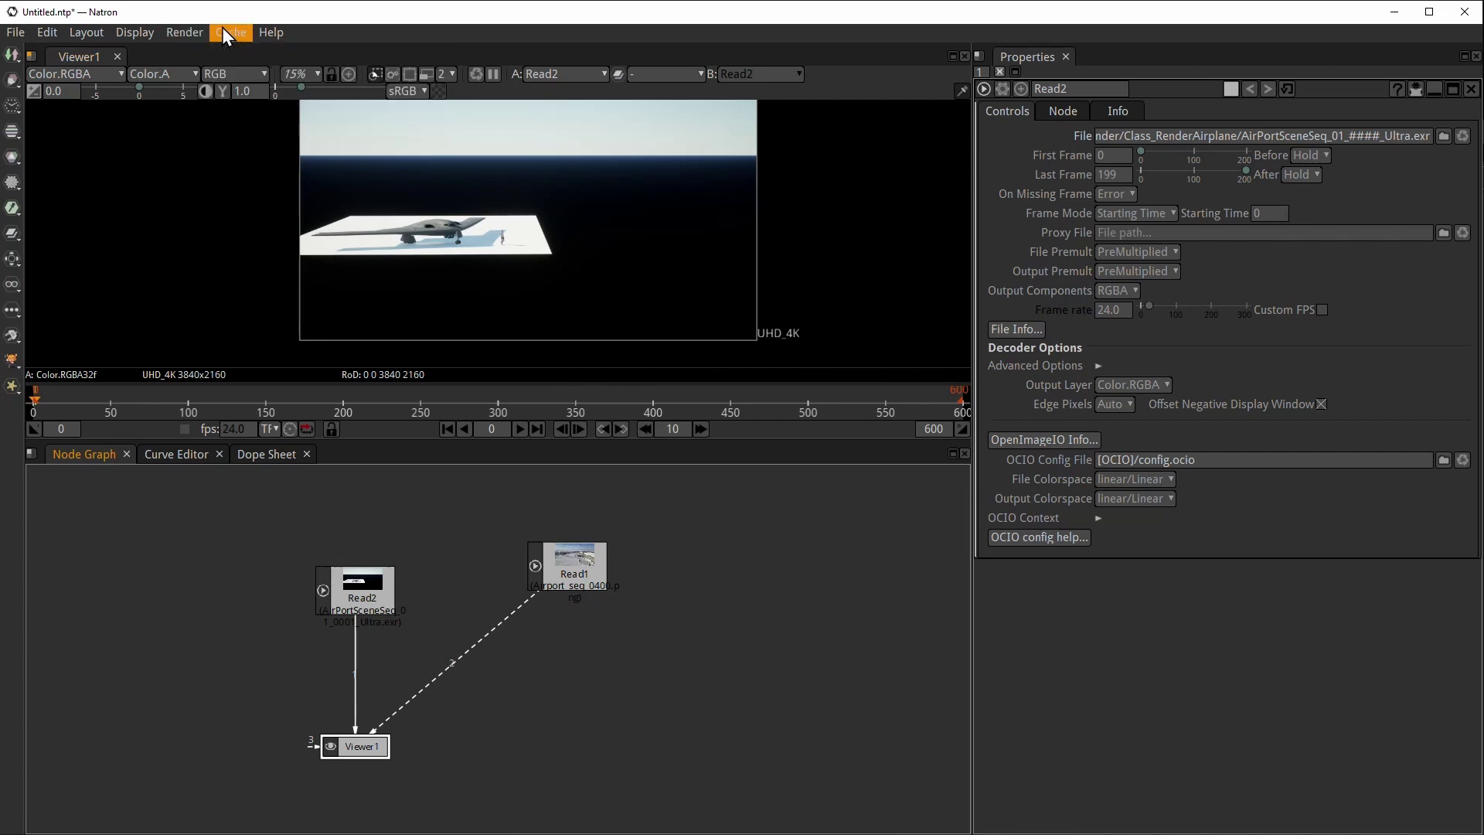
- Add a Cryptomatte_Keyer node from the community plugins, place it below the airport plate's Read node, and disconnect it from that node
left_click(370, 589)
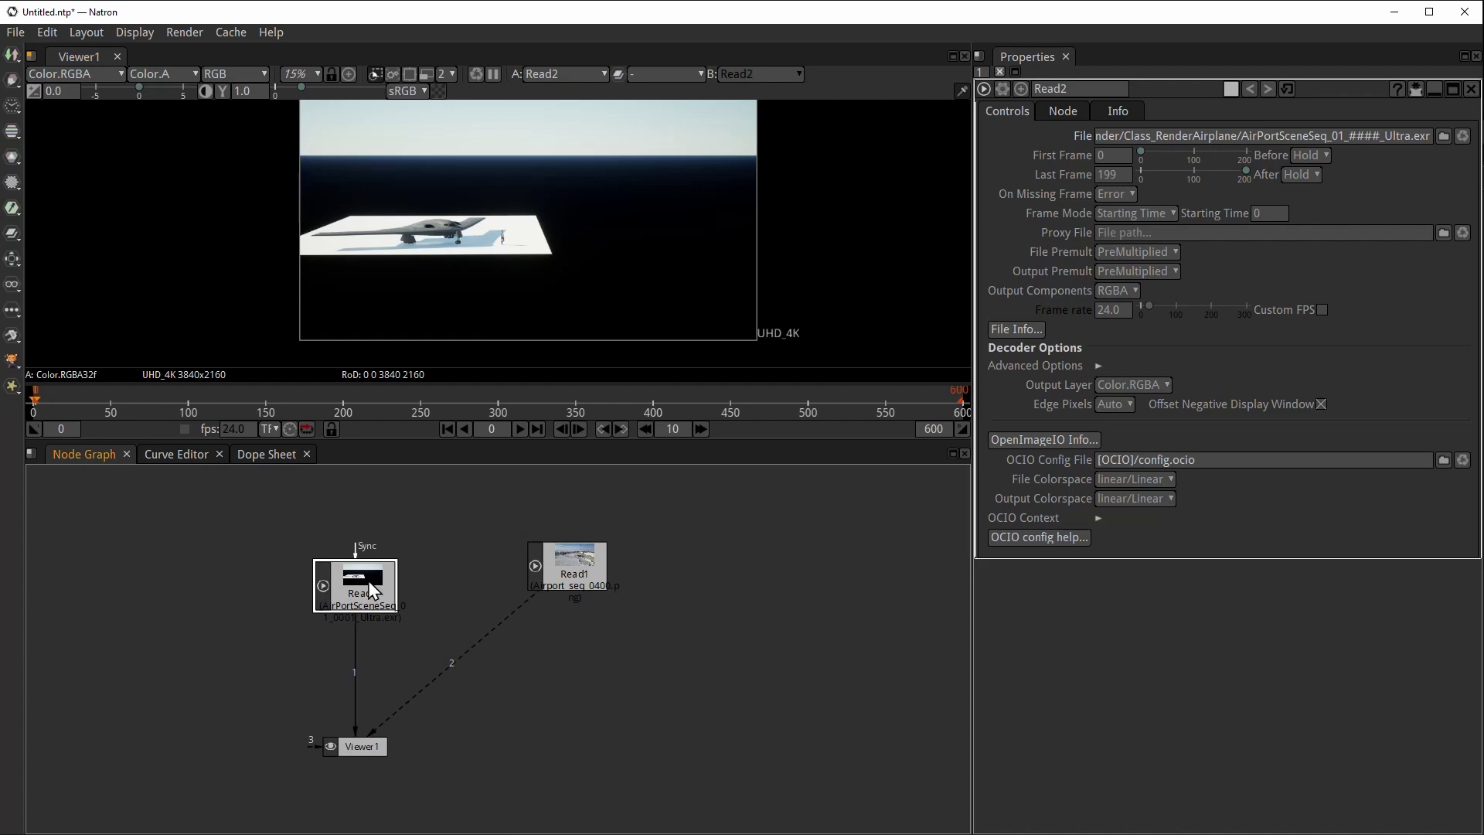
left_click_drag(541, 572, 638, 578)
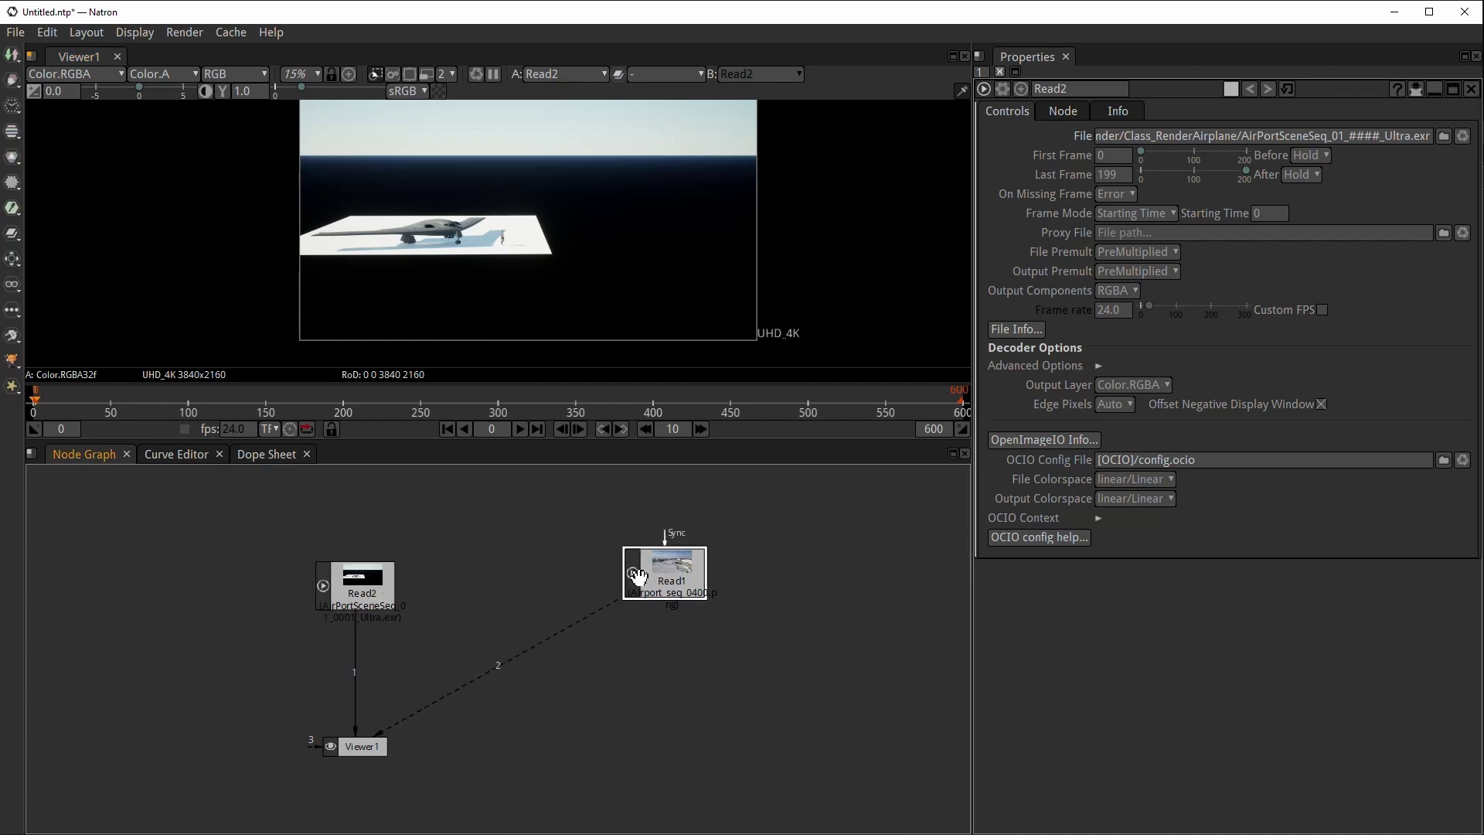
left_click(13, 338)
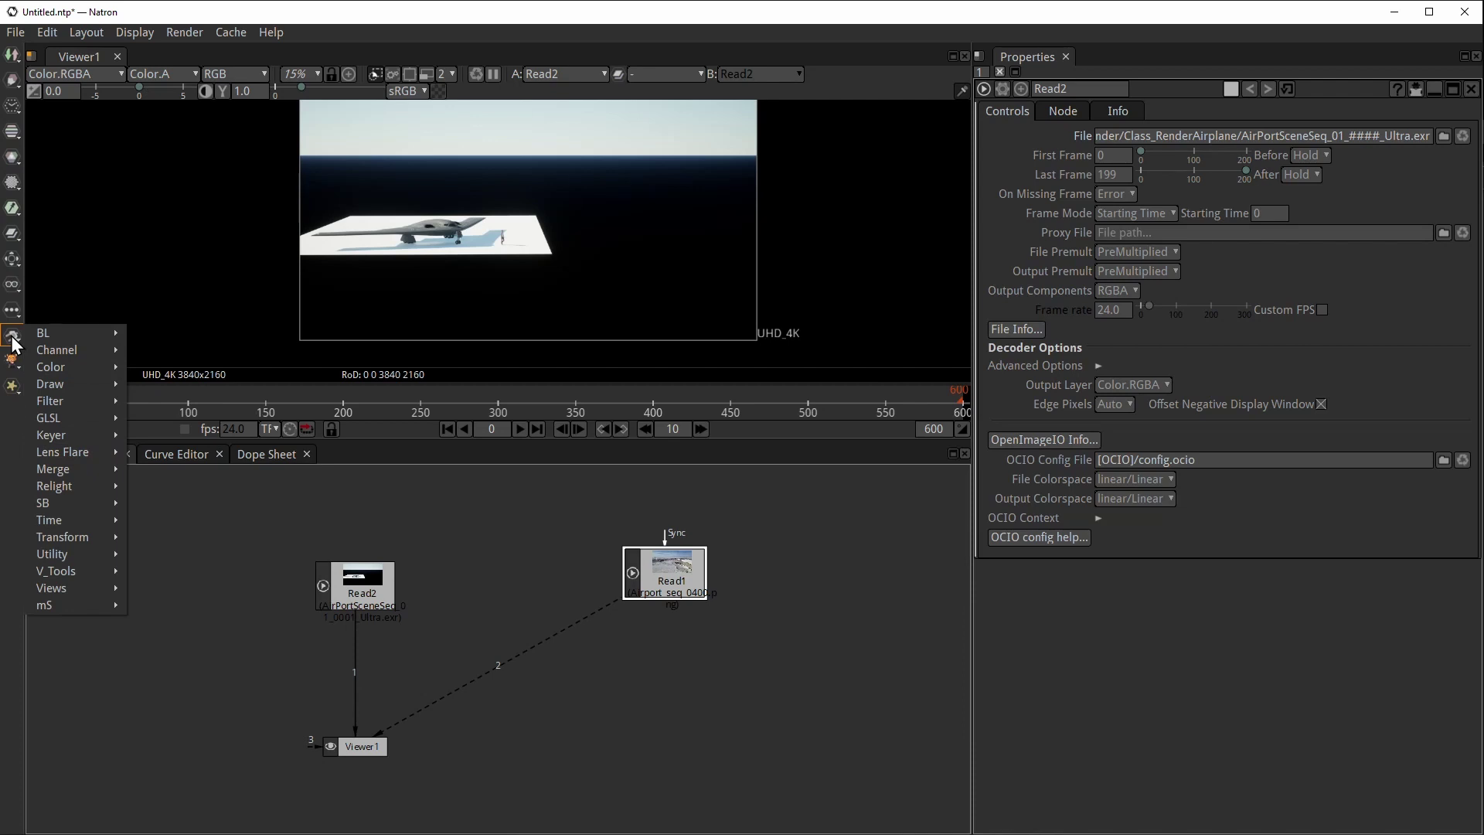
mouse_move(58, 434)
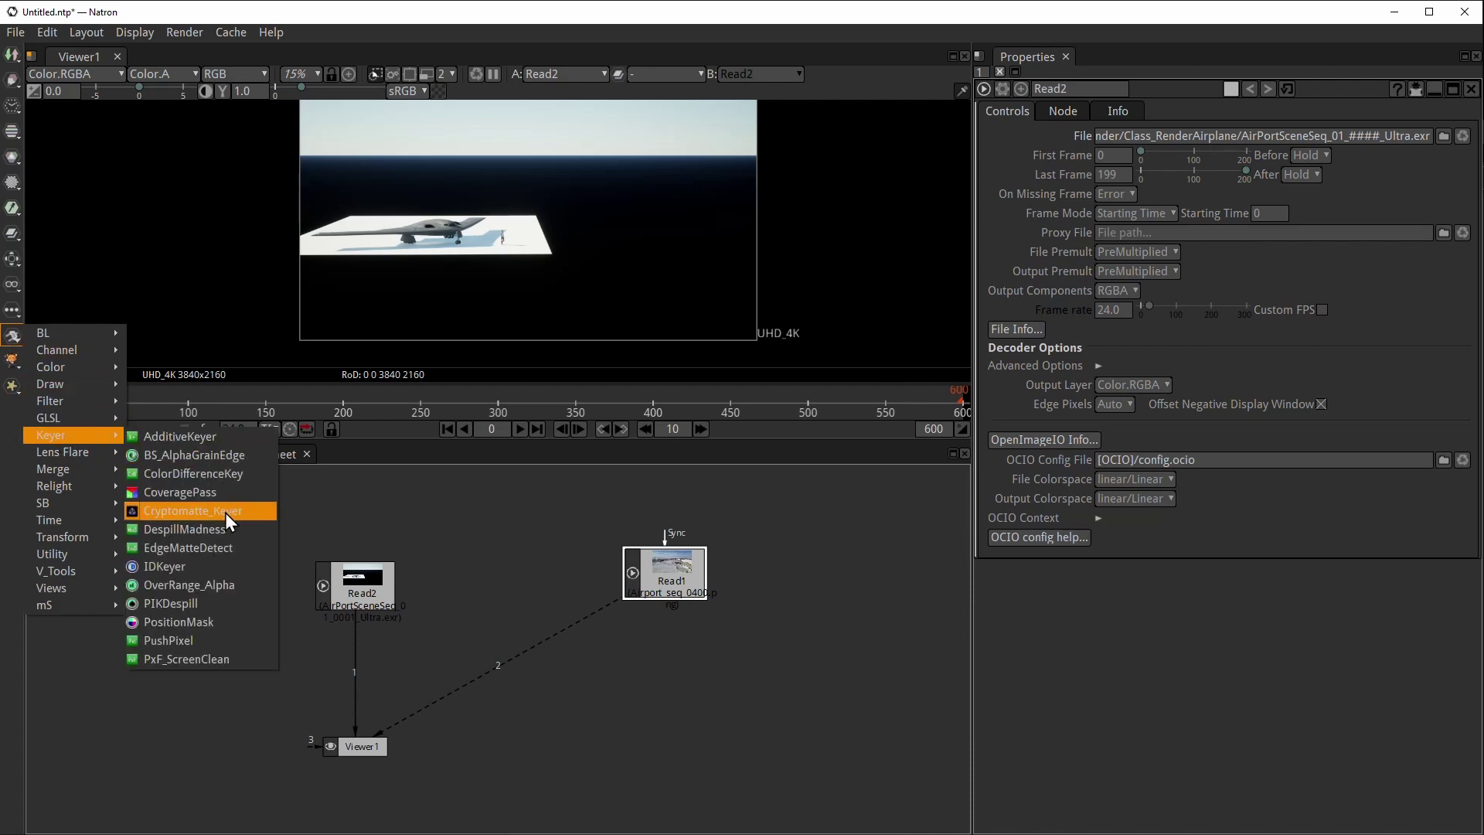
left_click(193, 513)
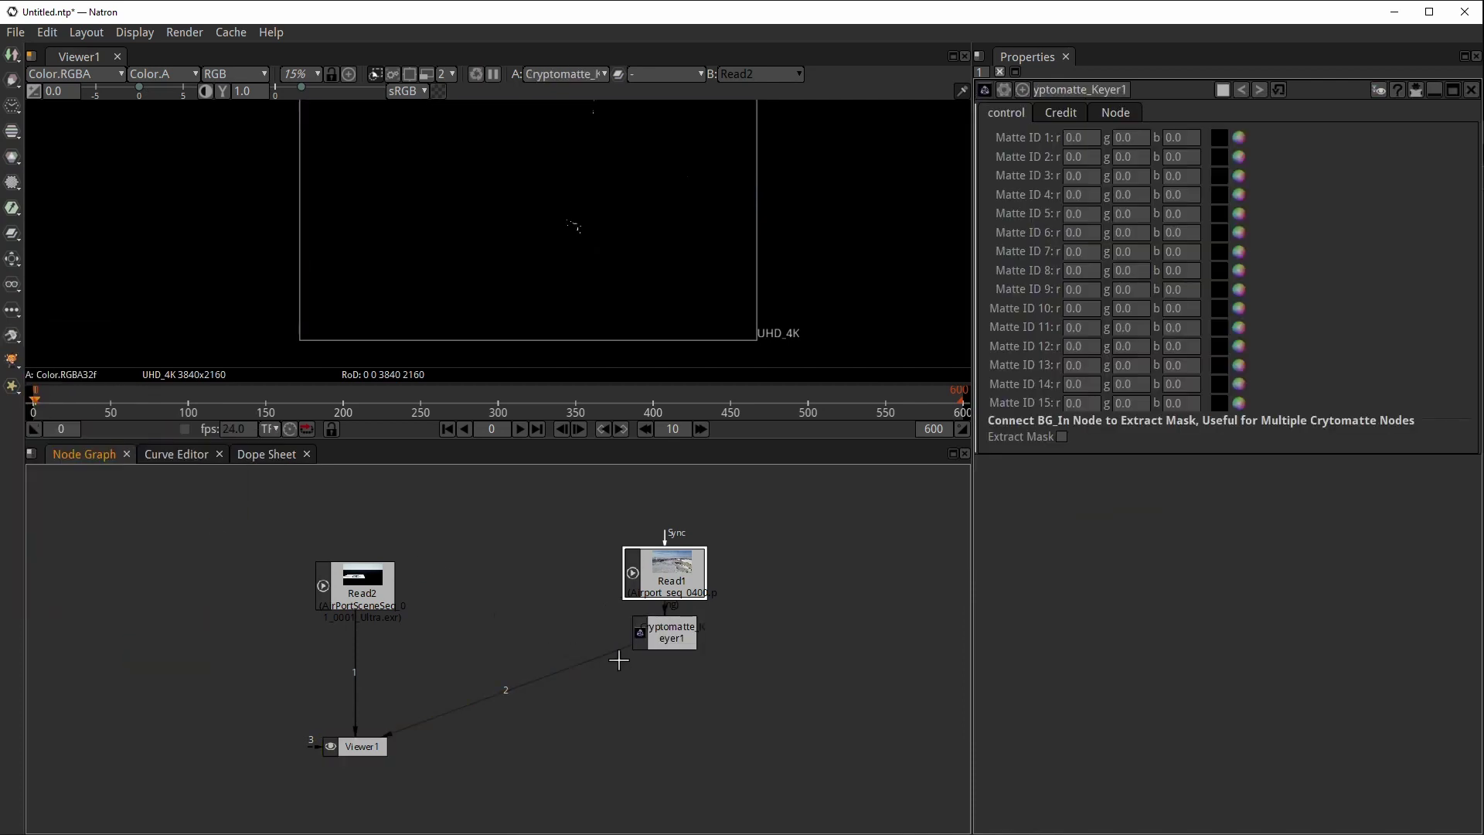
left_click_drag(661, 638, 672, 705)
left_click_drag(664, 607, 566, 623)
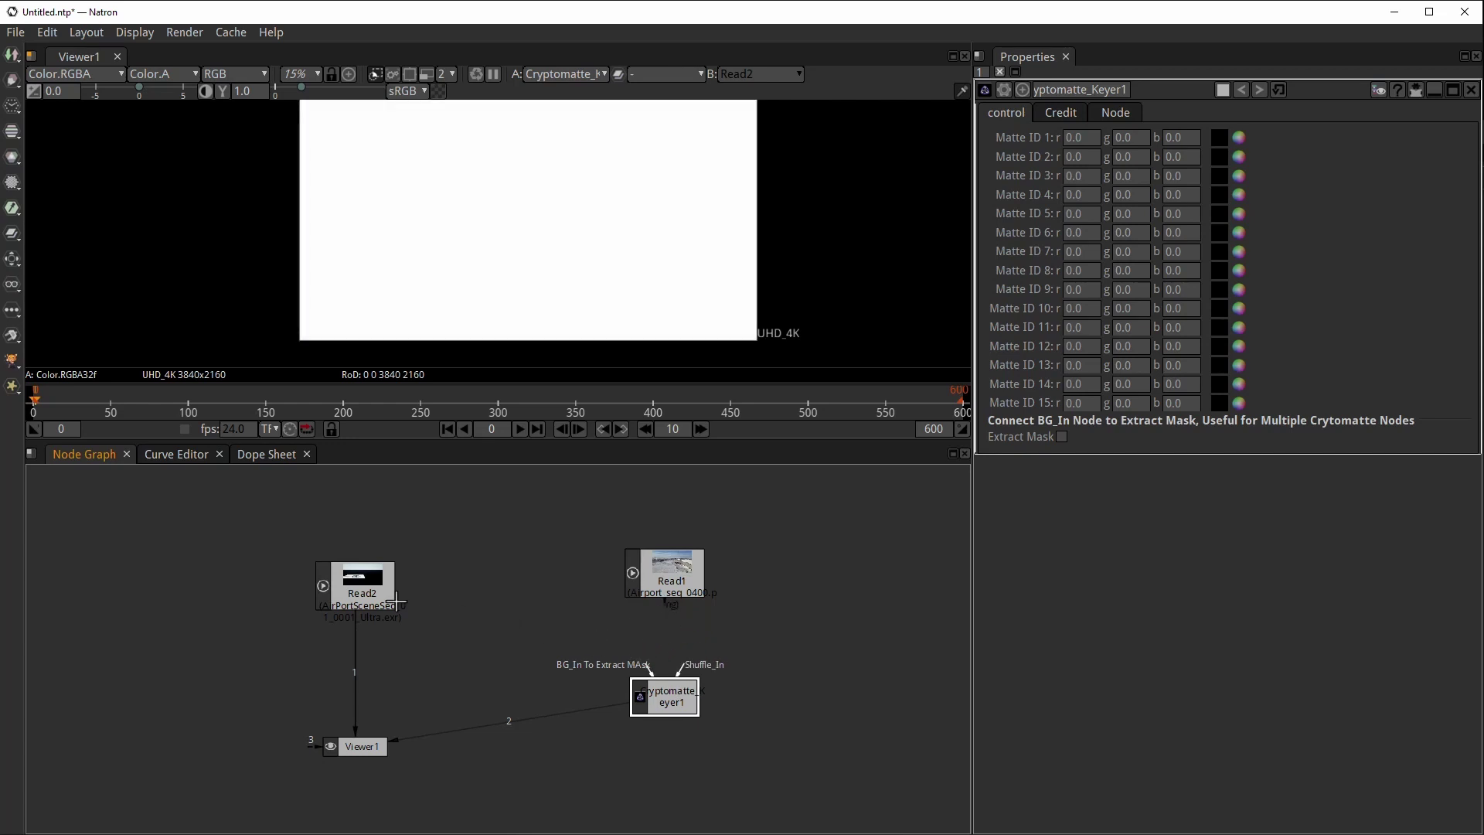
- Add a Shuffle node, connect its A input to the airplane render's Read node, and place it beside that node
left_click(364, 598)
left_click(466, 613)
key("Tab")
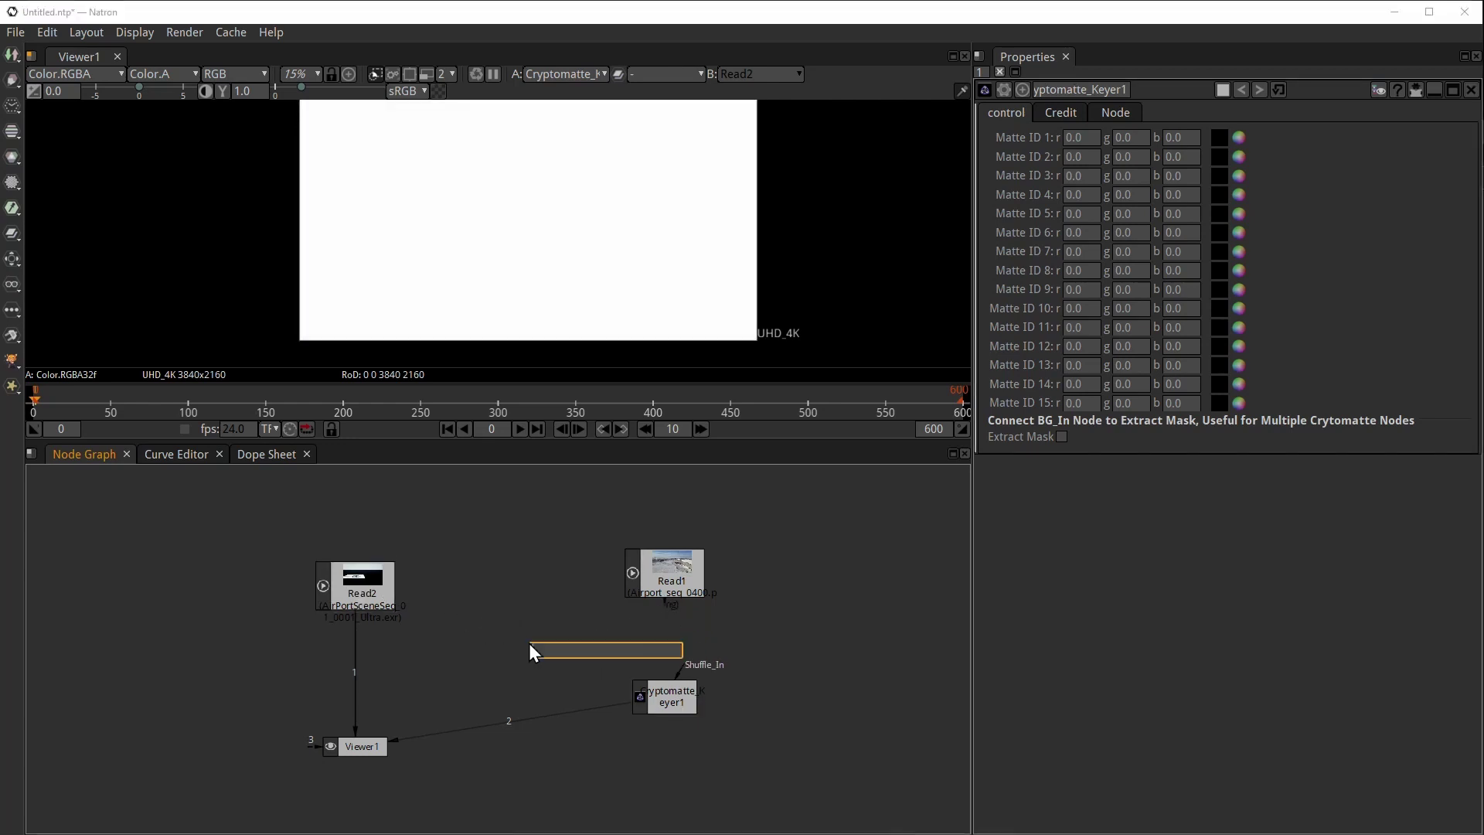
type("shuf")
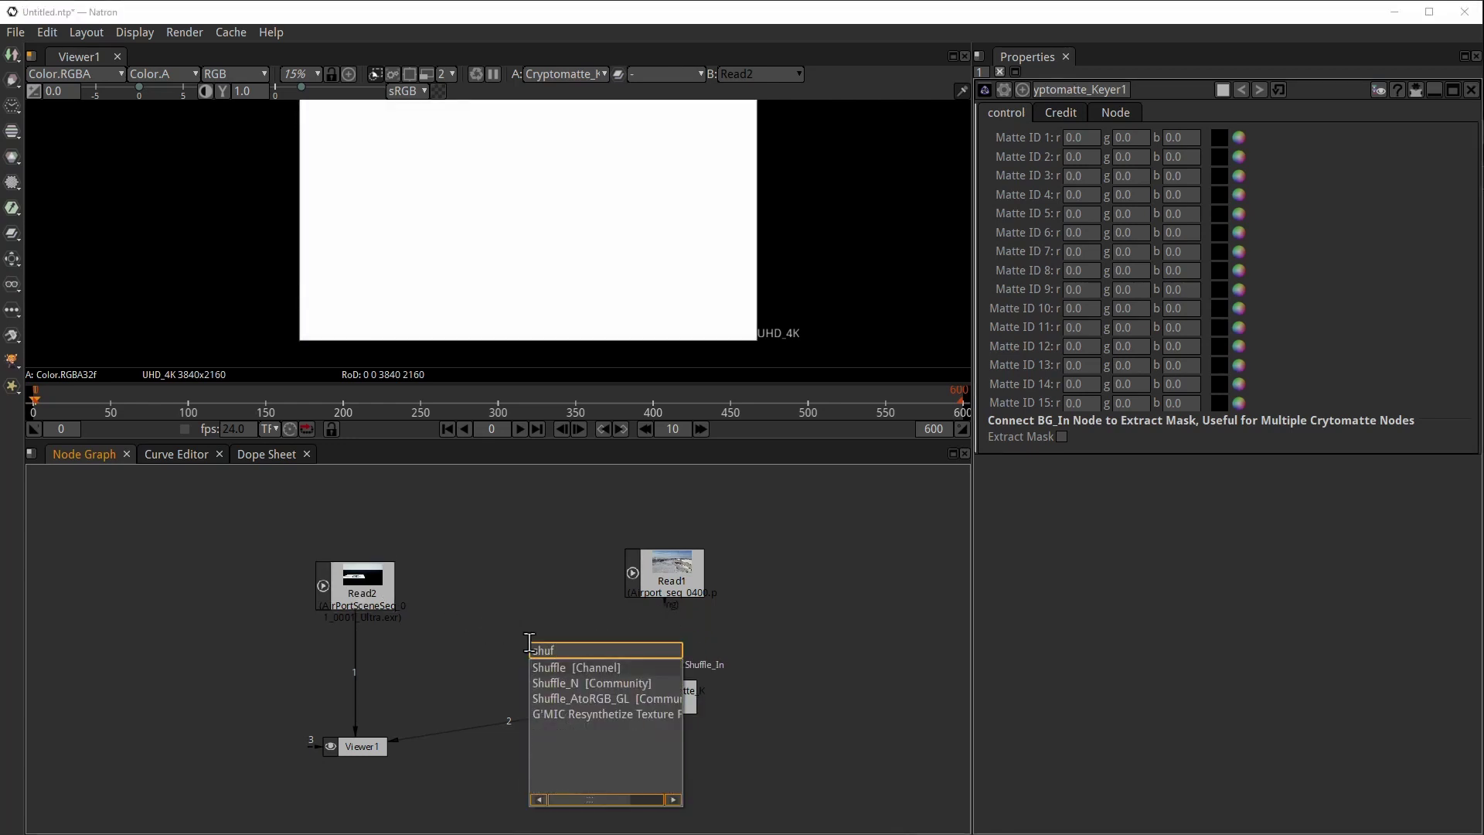
key("Return")
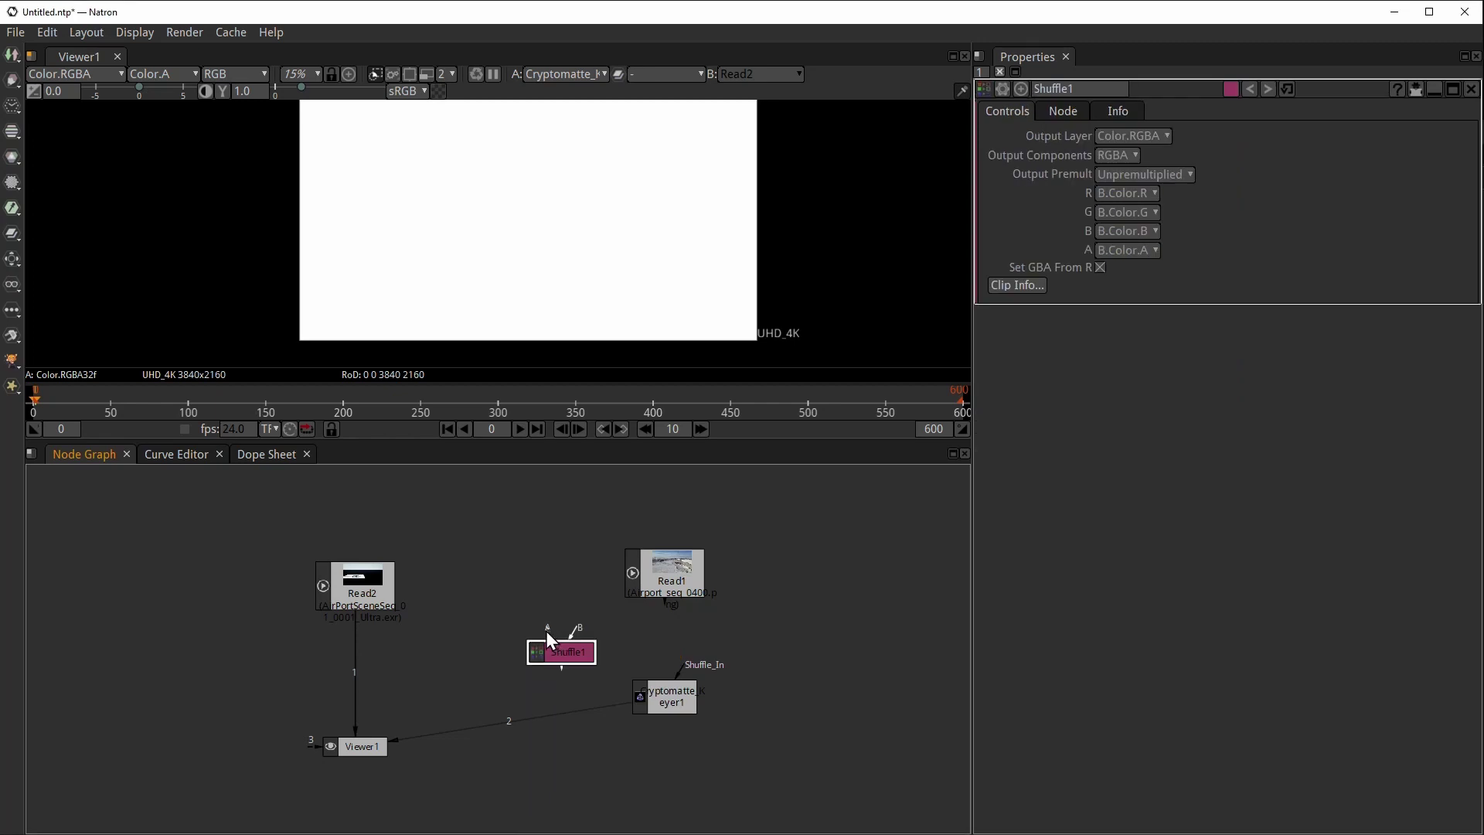
left_click_drag(545, 630, 397, 599)
left_click_drag(569, 660, 509, 590)
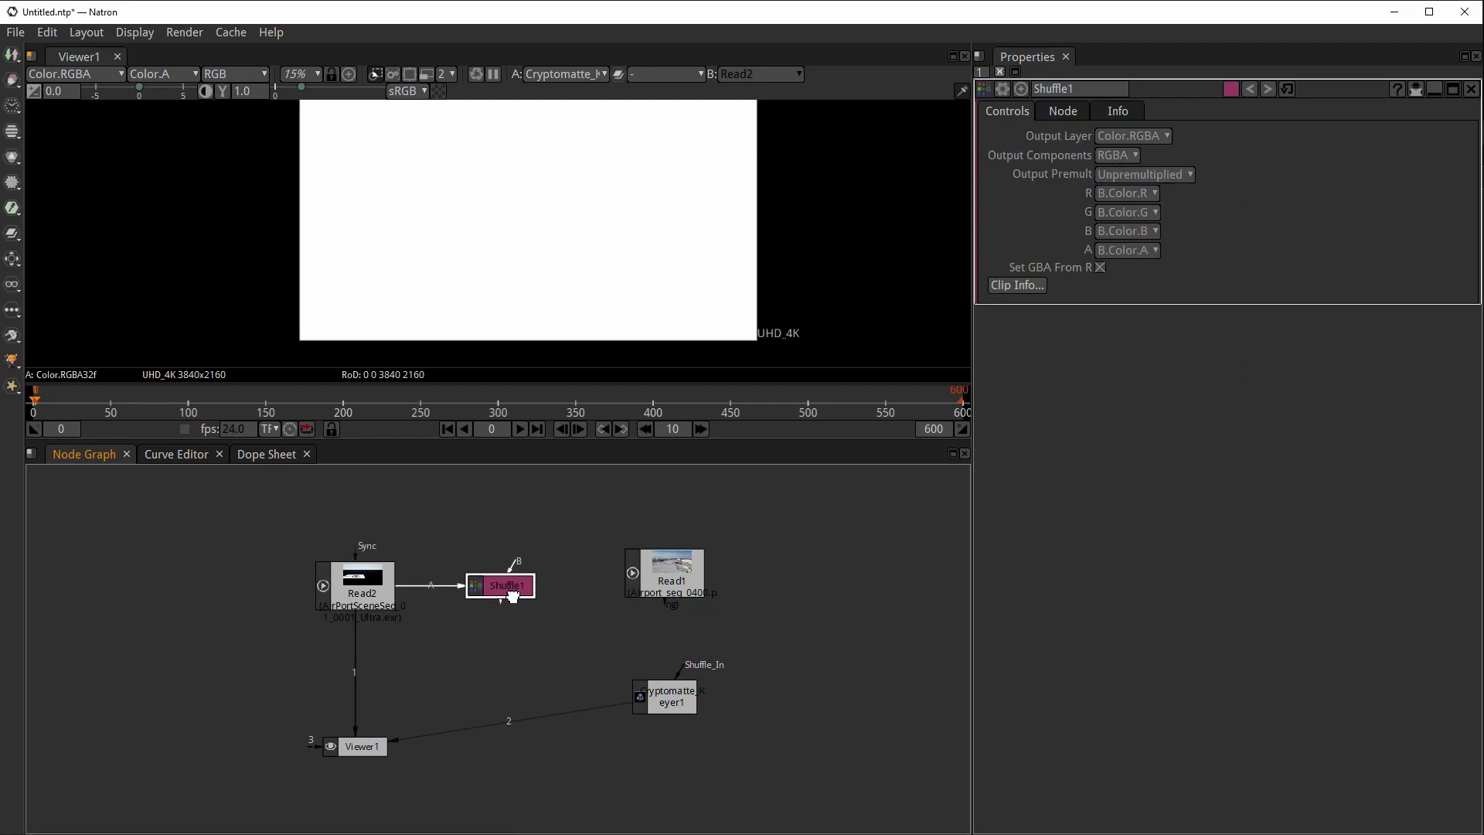
- View the Shuffle node on viewer input 1 and set its R, G, B and A channels to A.ActorHitProxyMask00
key("1")
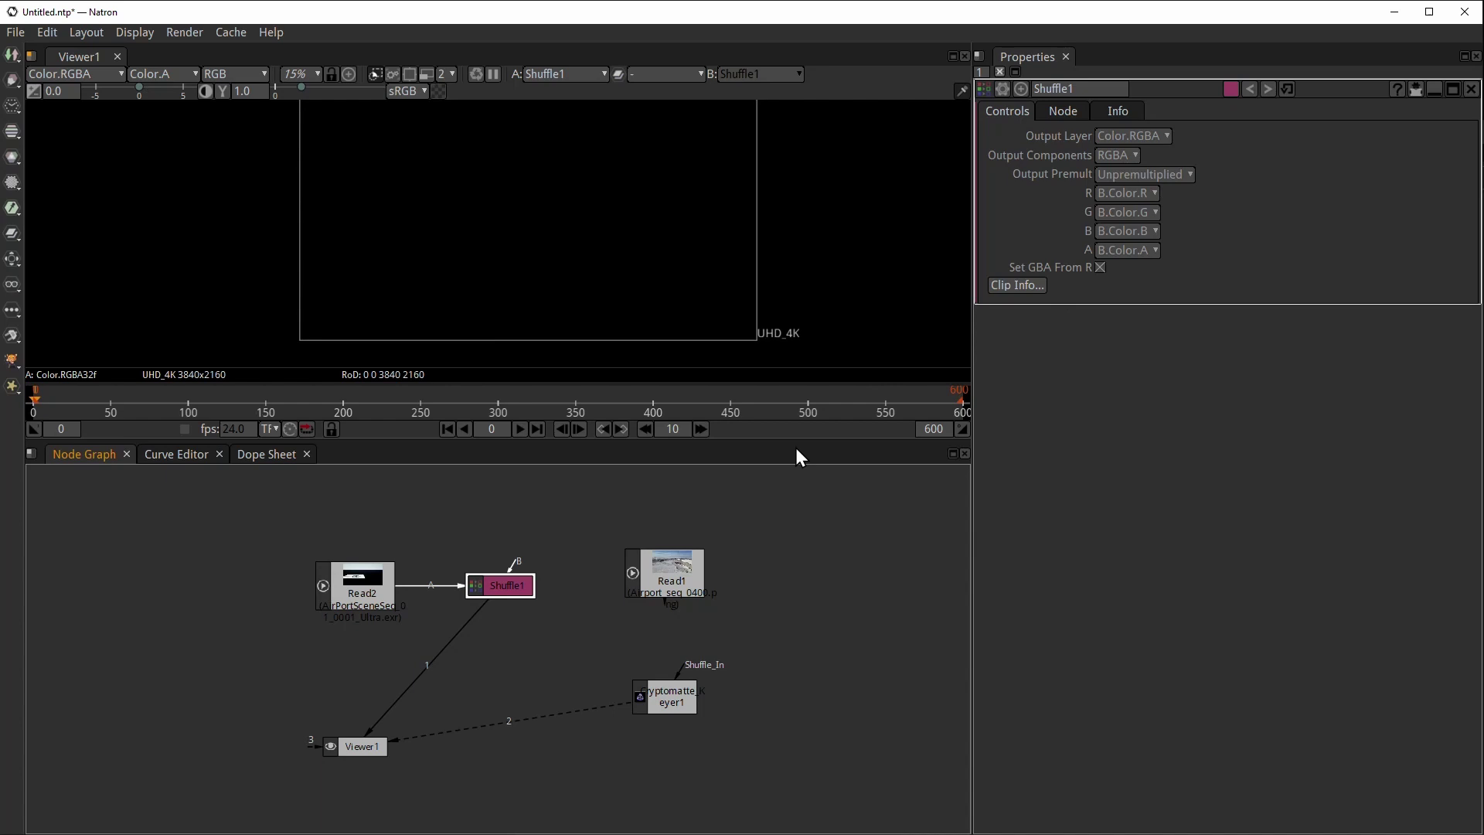
left_click(1134, 194)
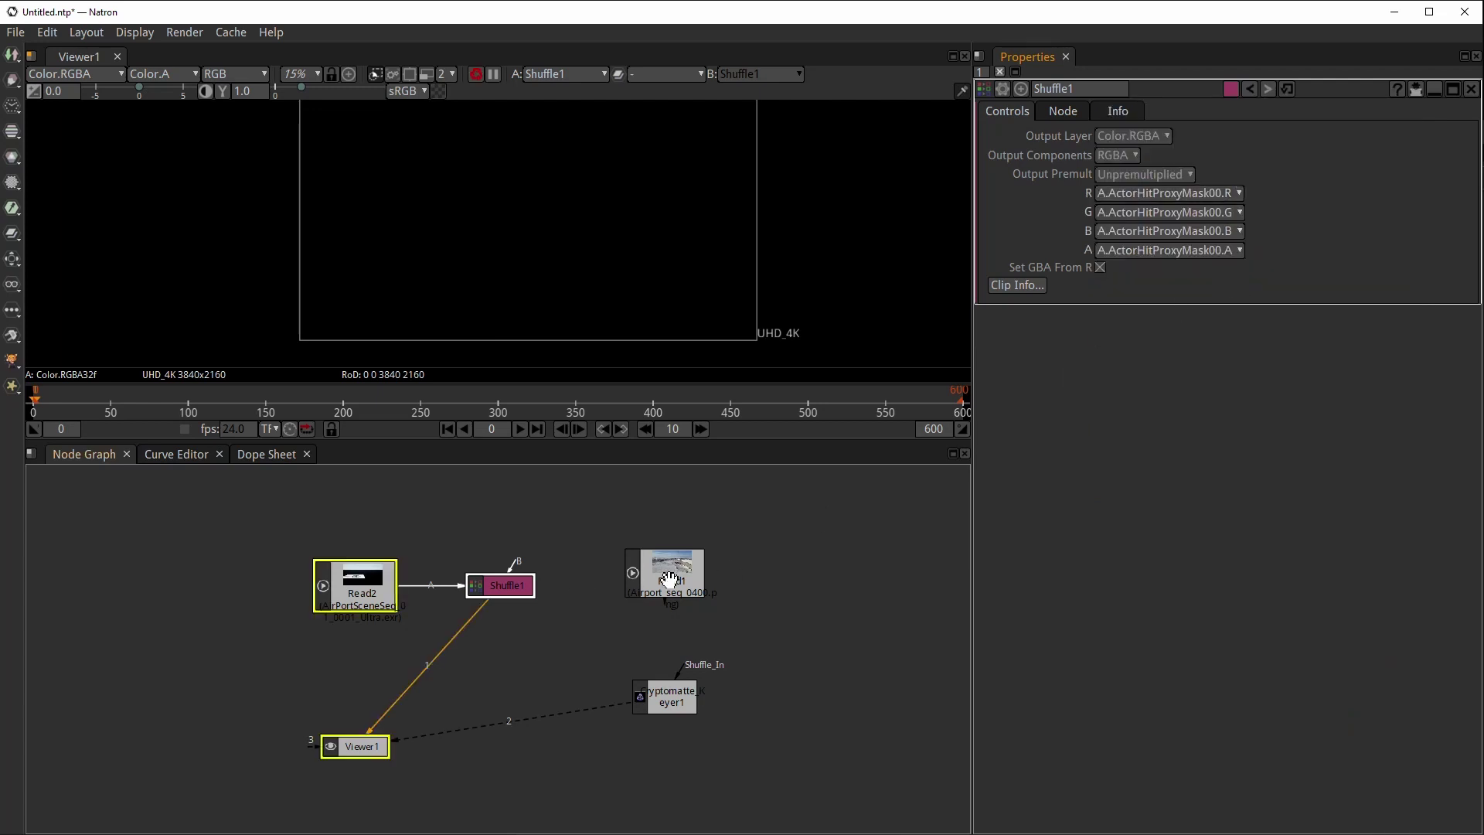
scroll(504, 236, "up", 8)
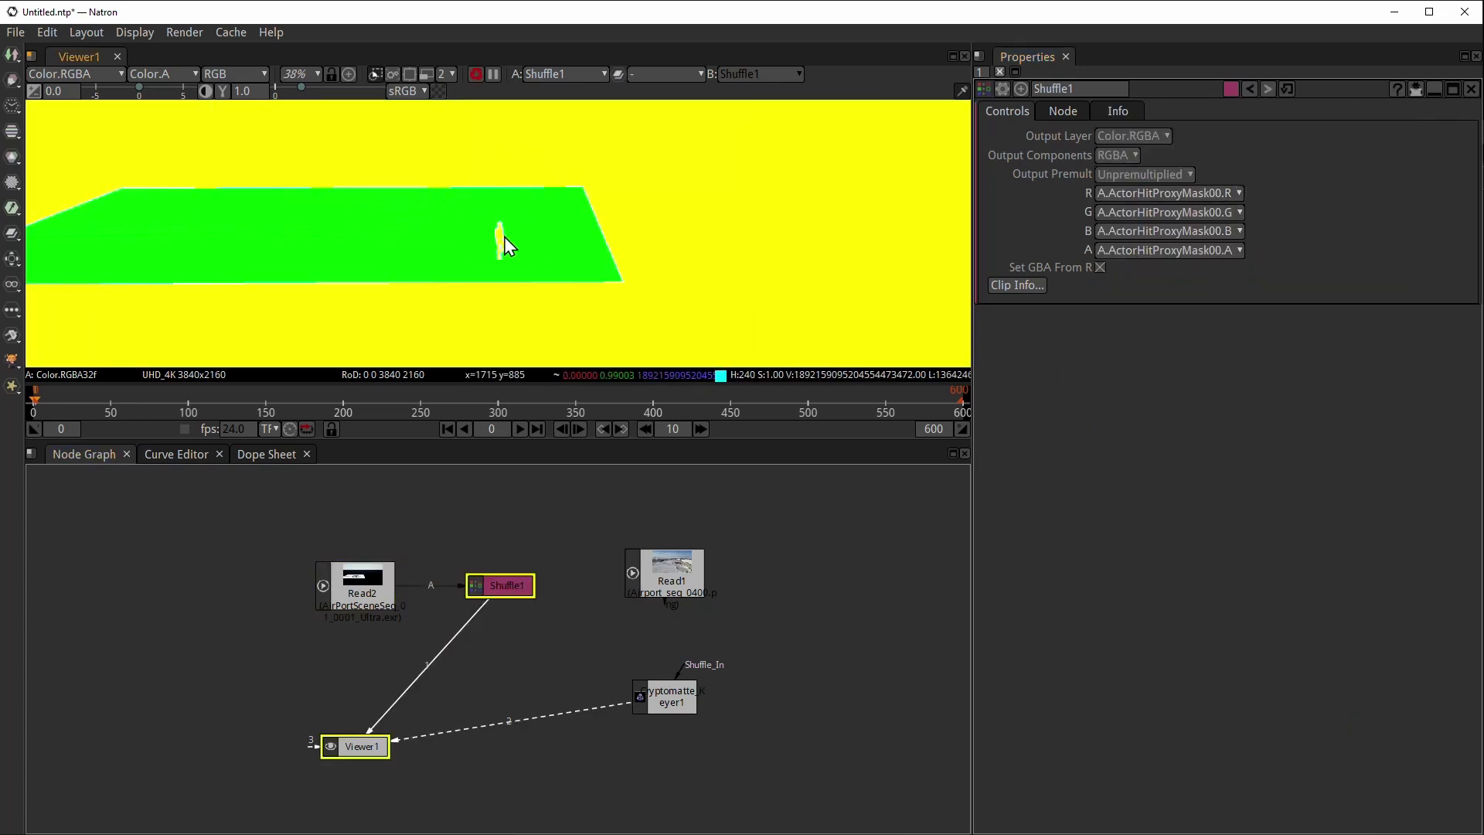
- Place the Cryptomatte keyer directly below the Shuffle node and connect its Shuffle_In input to the Shuffle
left_click_drag(687, 681, 516, 691)
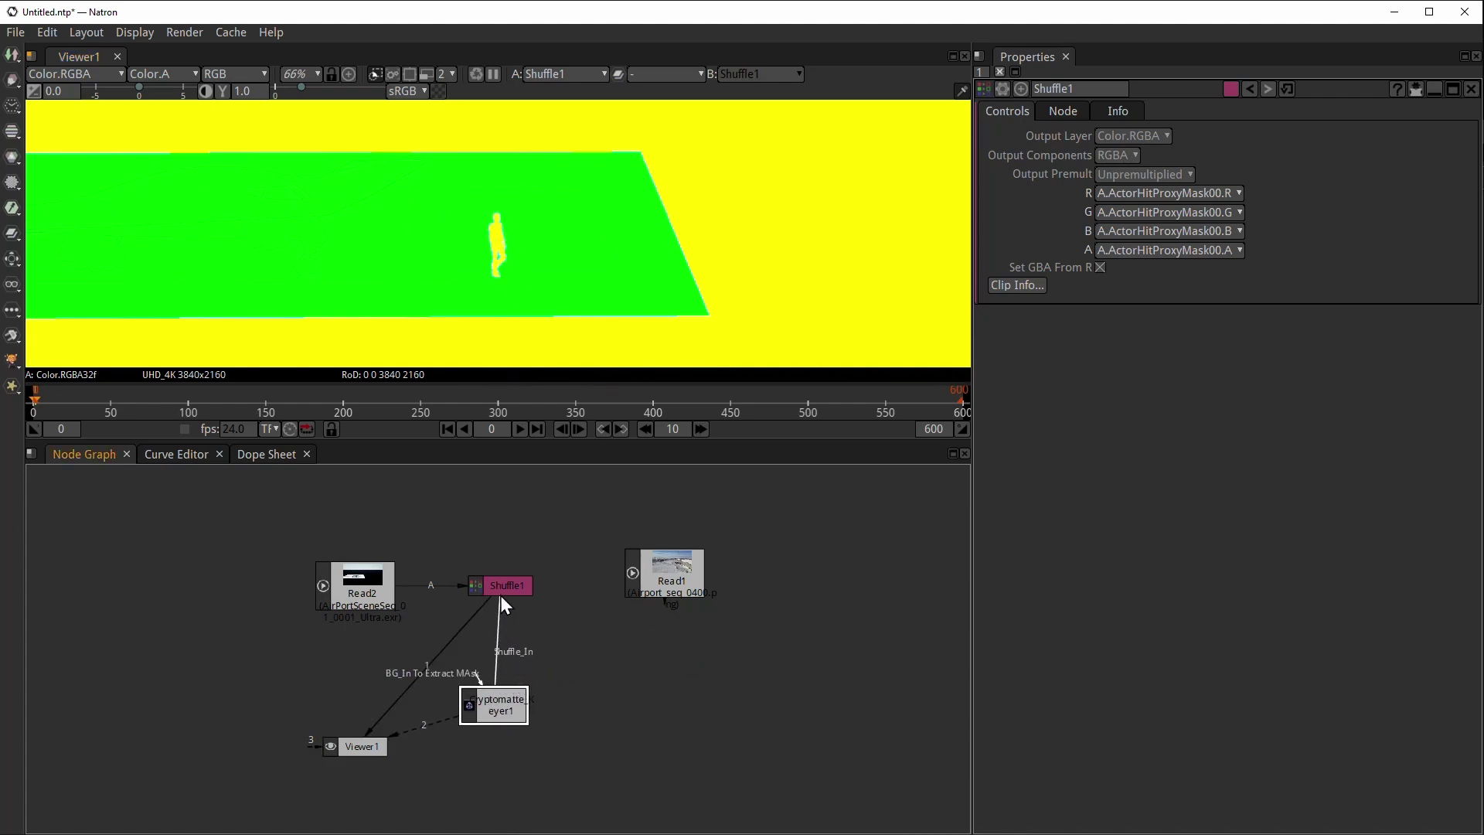
mouse_move(503, 603)
left_mouse_down()
mouse_move(527, 616)
mouse_move(503, 593)
left_mouse_up()
left_click_drag(500, 709, 507, 710)
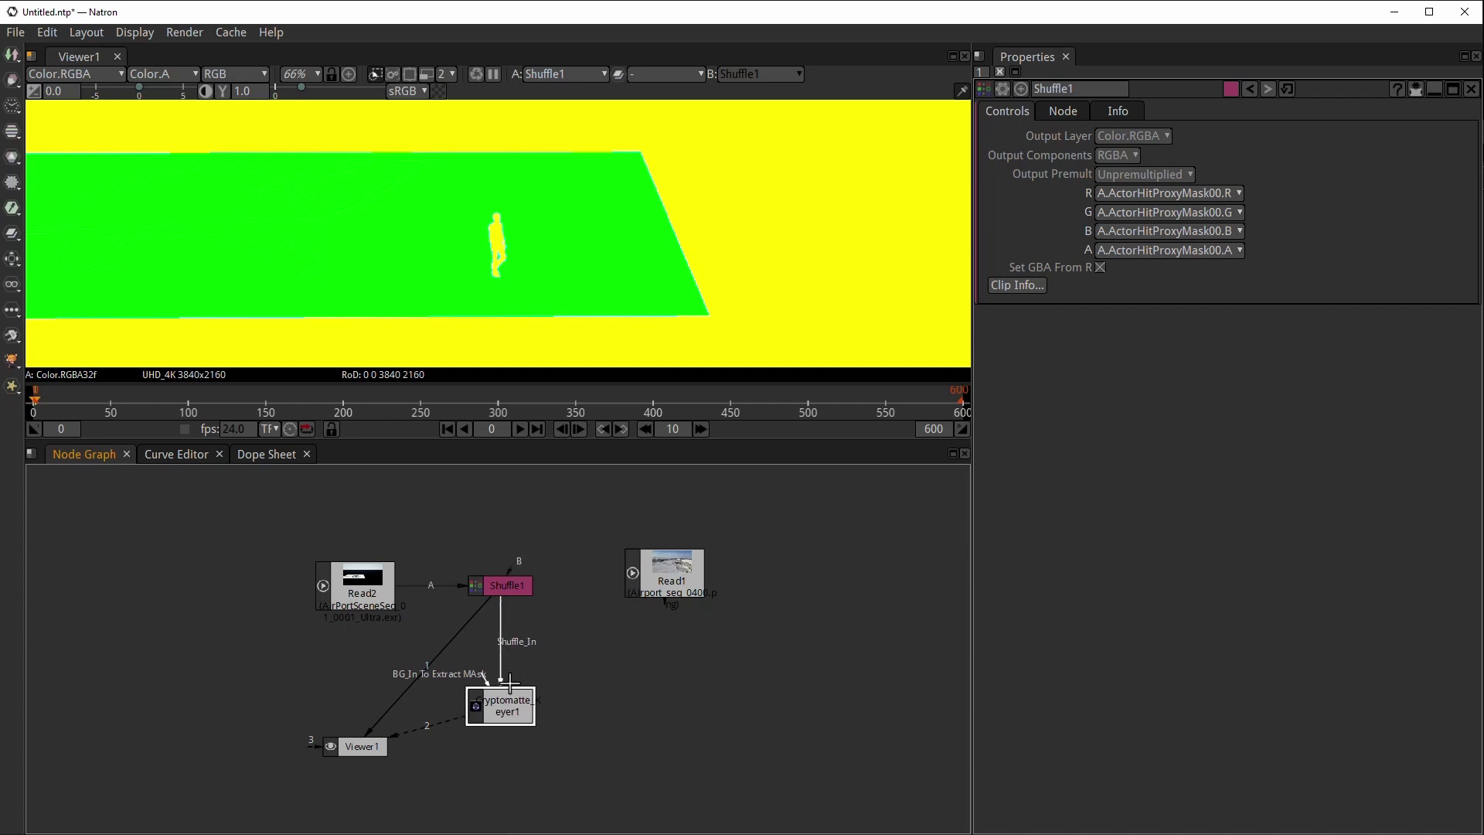
- Sample the walking man's matte colour from the Shuffle image as Matte ID 1 of the Cryptomatte keyer
left_click(507, 589)
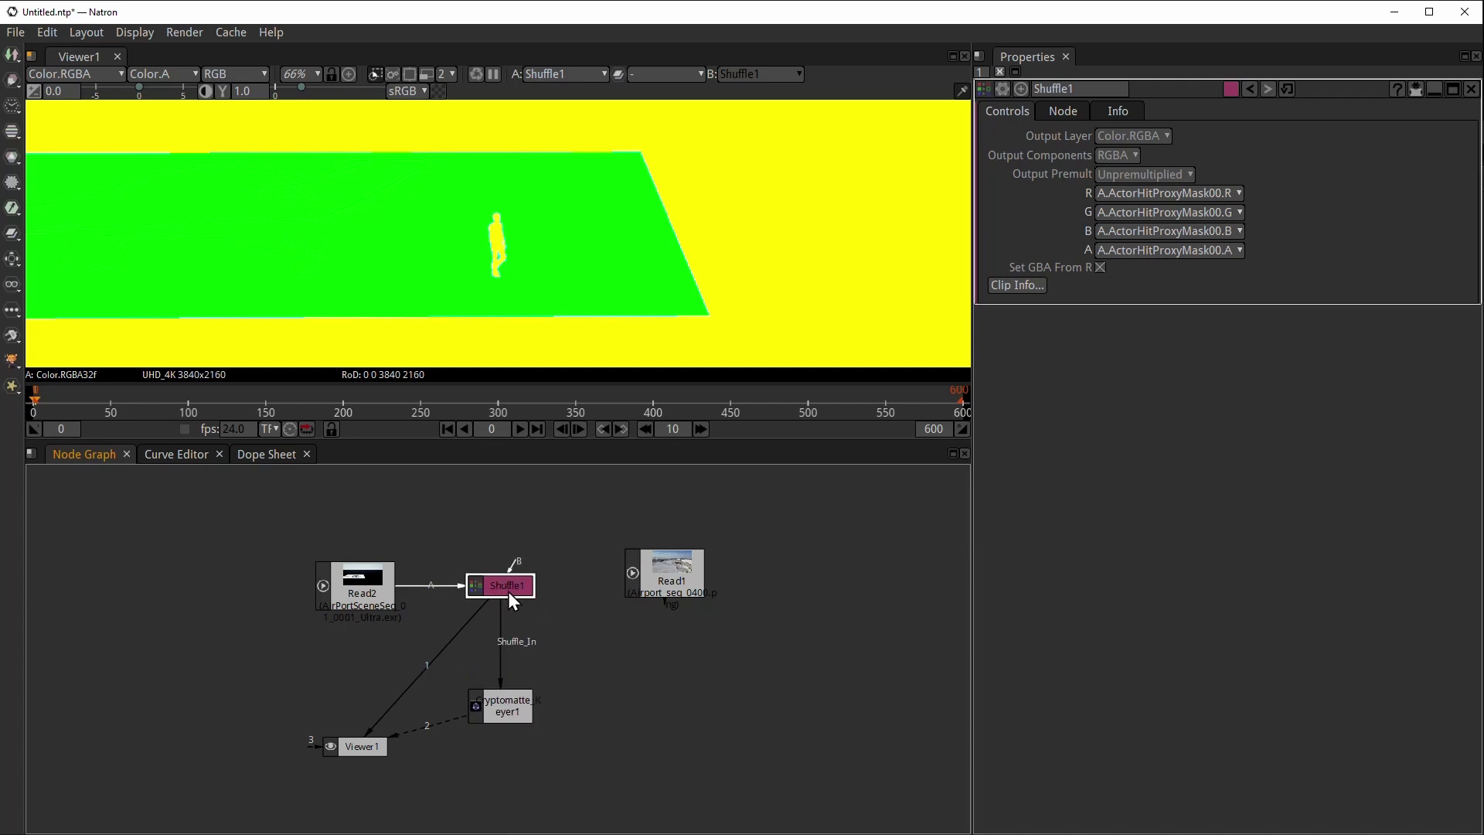
left_click(504, 706)
left_click(1128, 233)
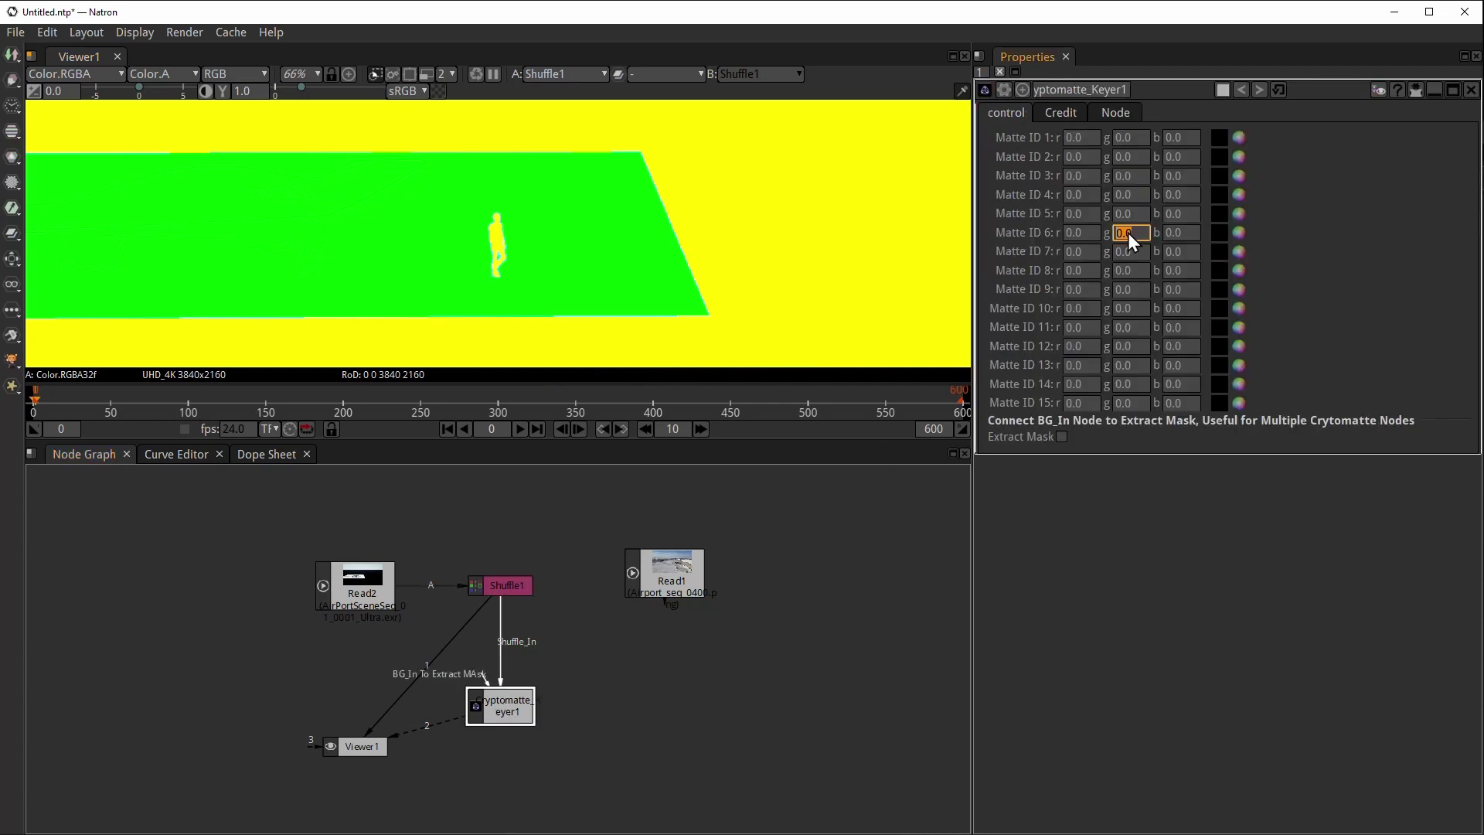
left_click(1219, 138)
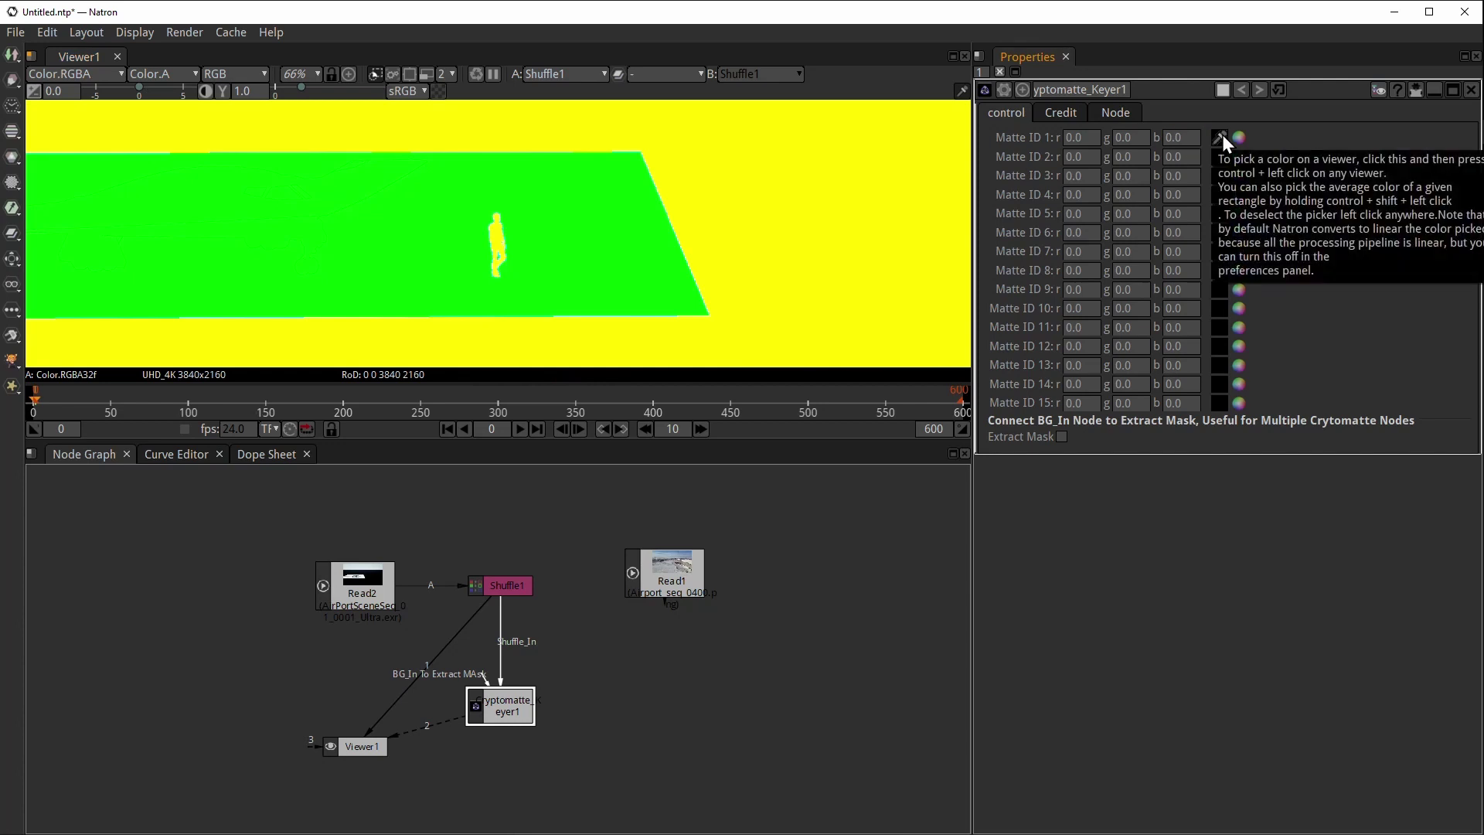
left_click(504, 232, "ctrl")
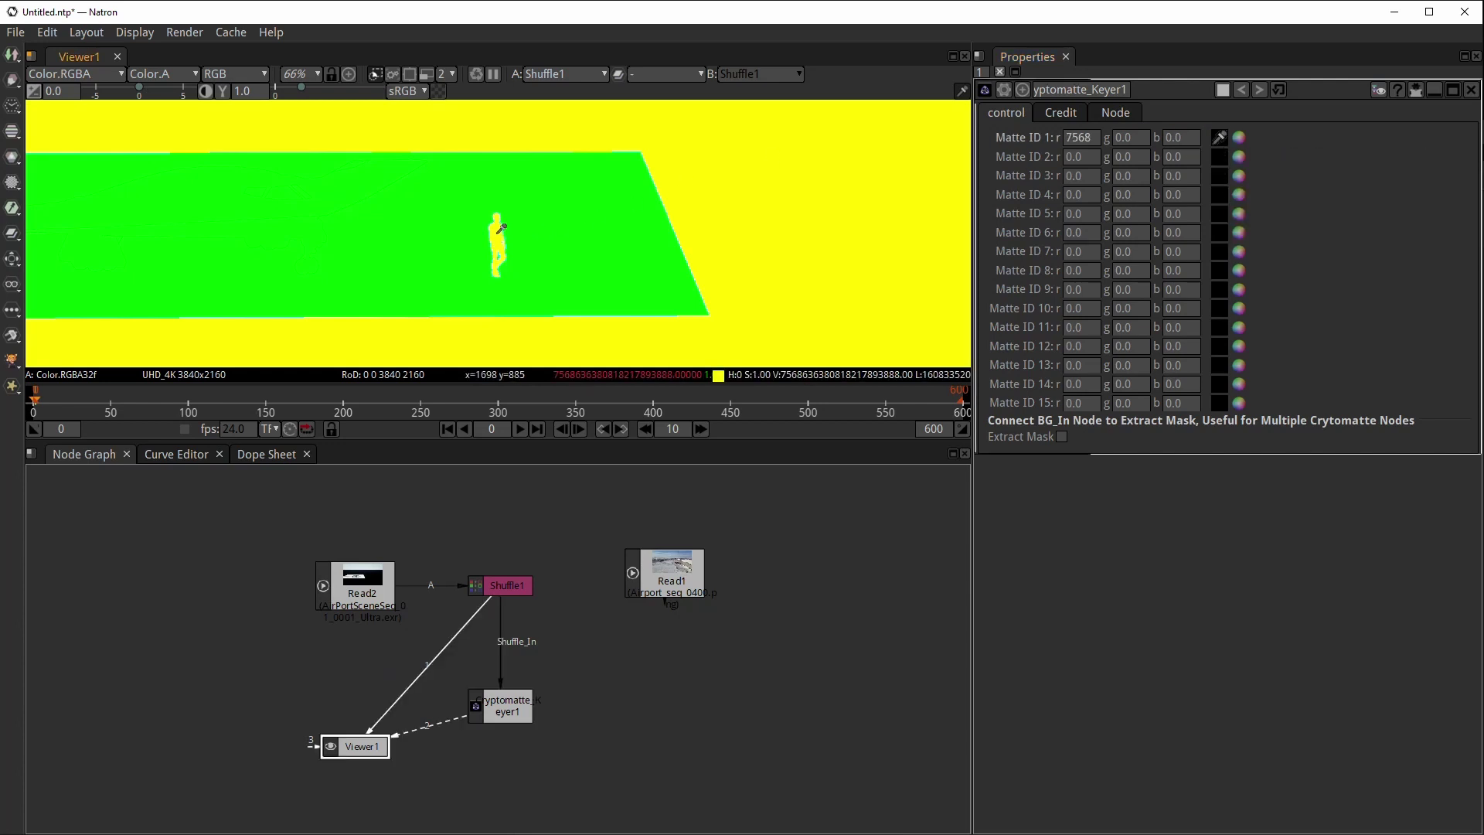
- View the Cryptomatte keyer's output on viewer input 1 and display its alpha channel
key("1")
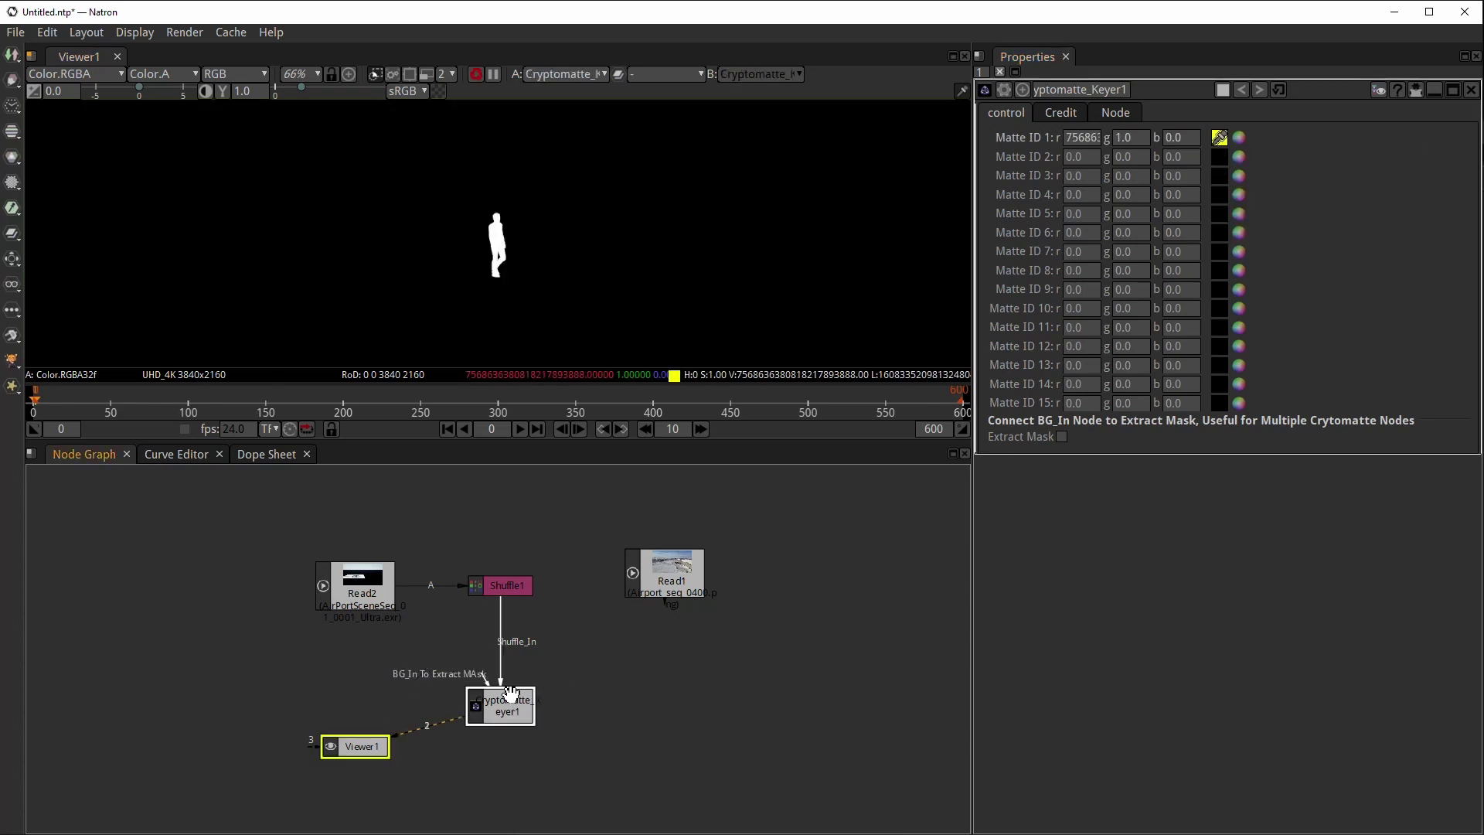
left_click_drag(550, 244, 565, 213)
key("a")
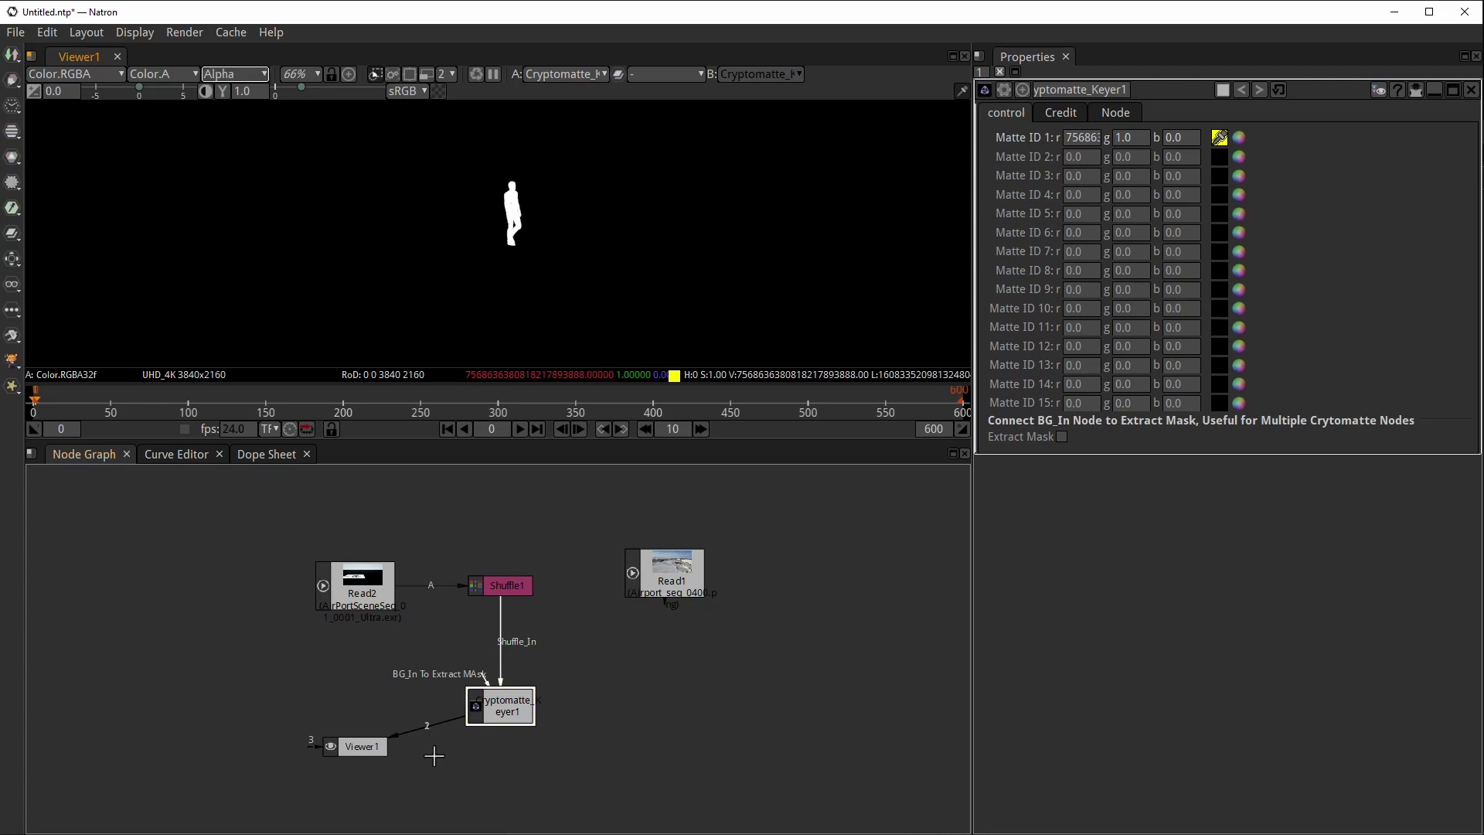
- Move the viewer node lower and add a Merge node above it, below the airplane render's Read node
left_click_drag(369, 746, 376, 797)
left_click_drag(387, 727, 412, 774)
left_click(389, 729)
key("Tab")
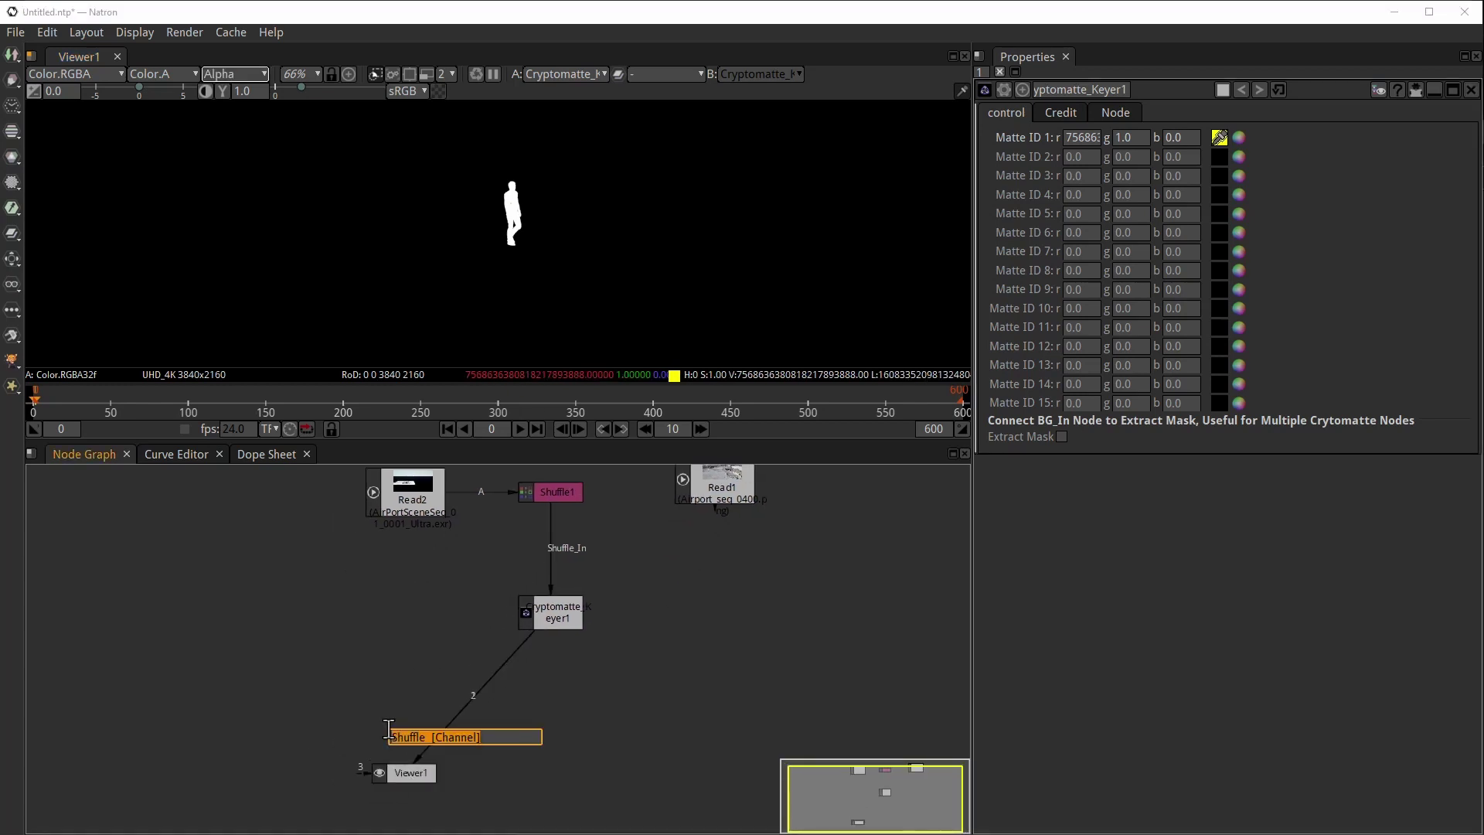
type("make")
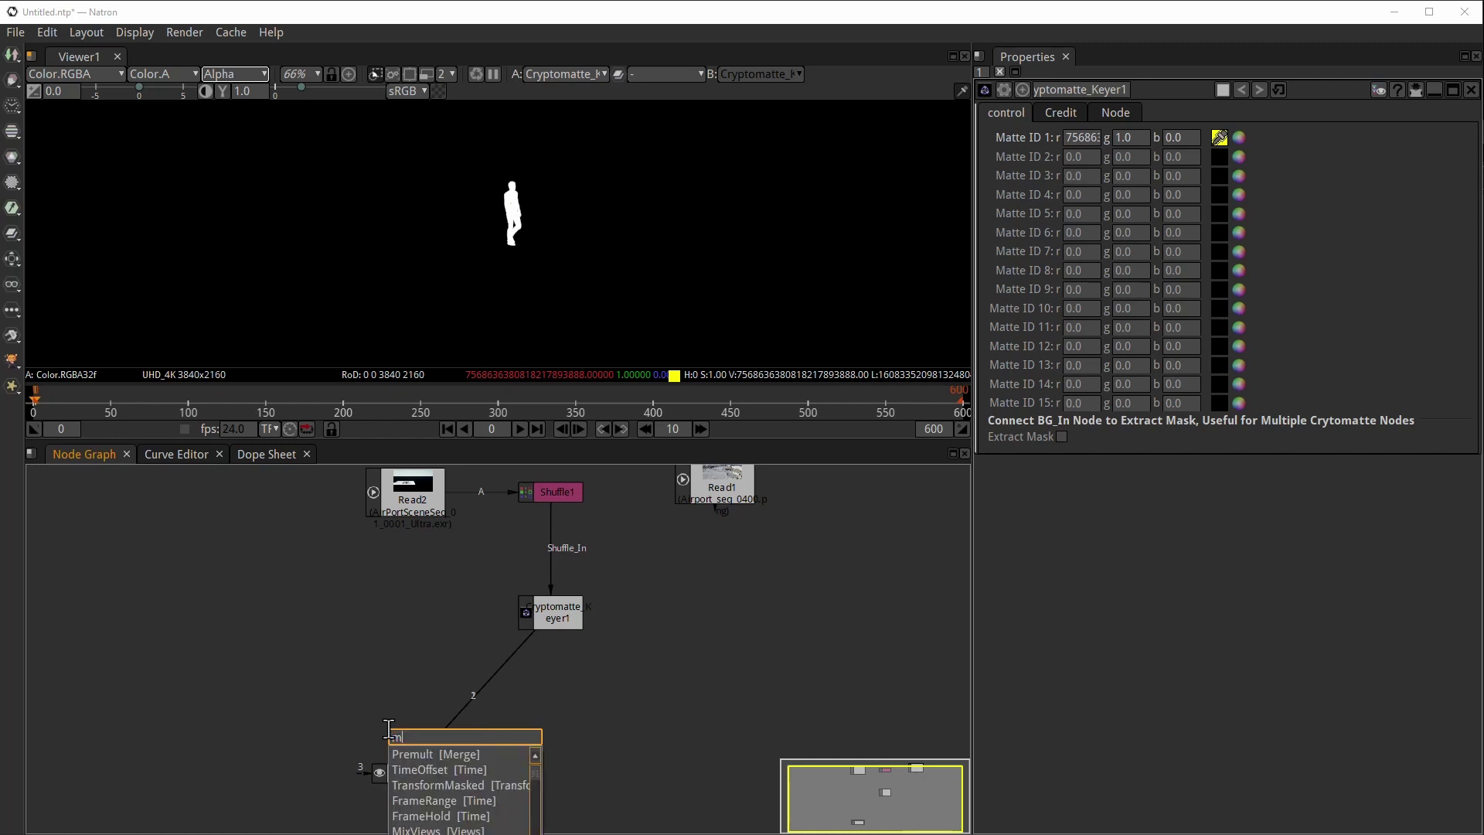
key("BackSpace")
key("BackSpace")
key("BackSpace")
key("BackSpace")
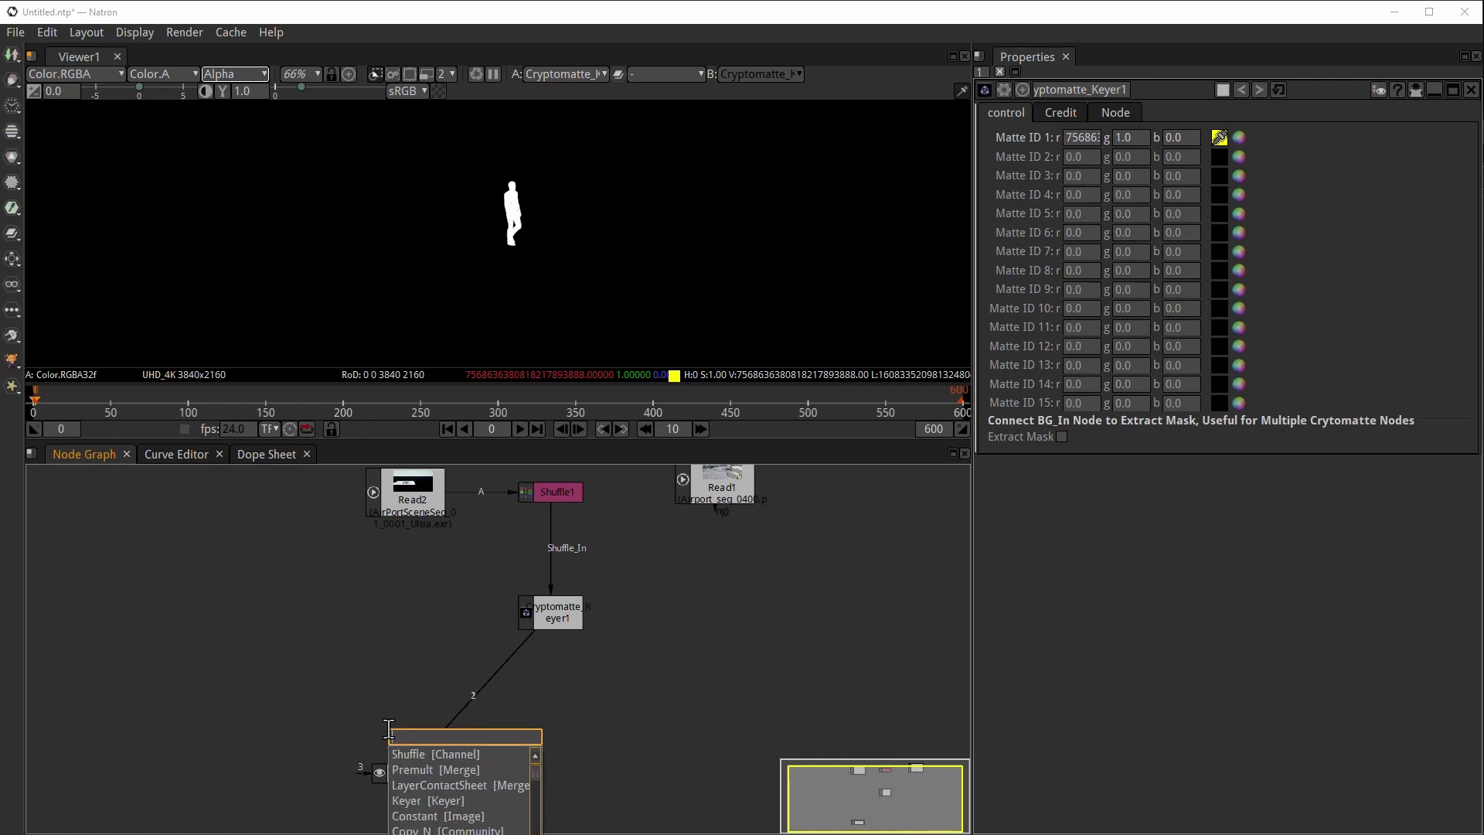
type("merge")
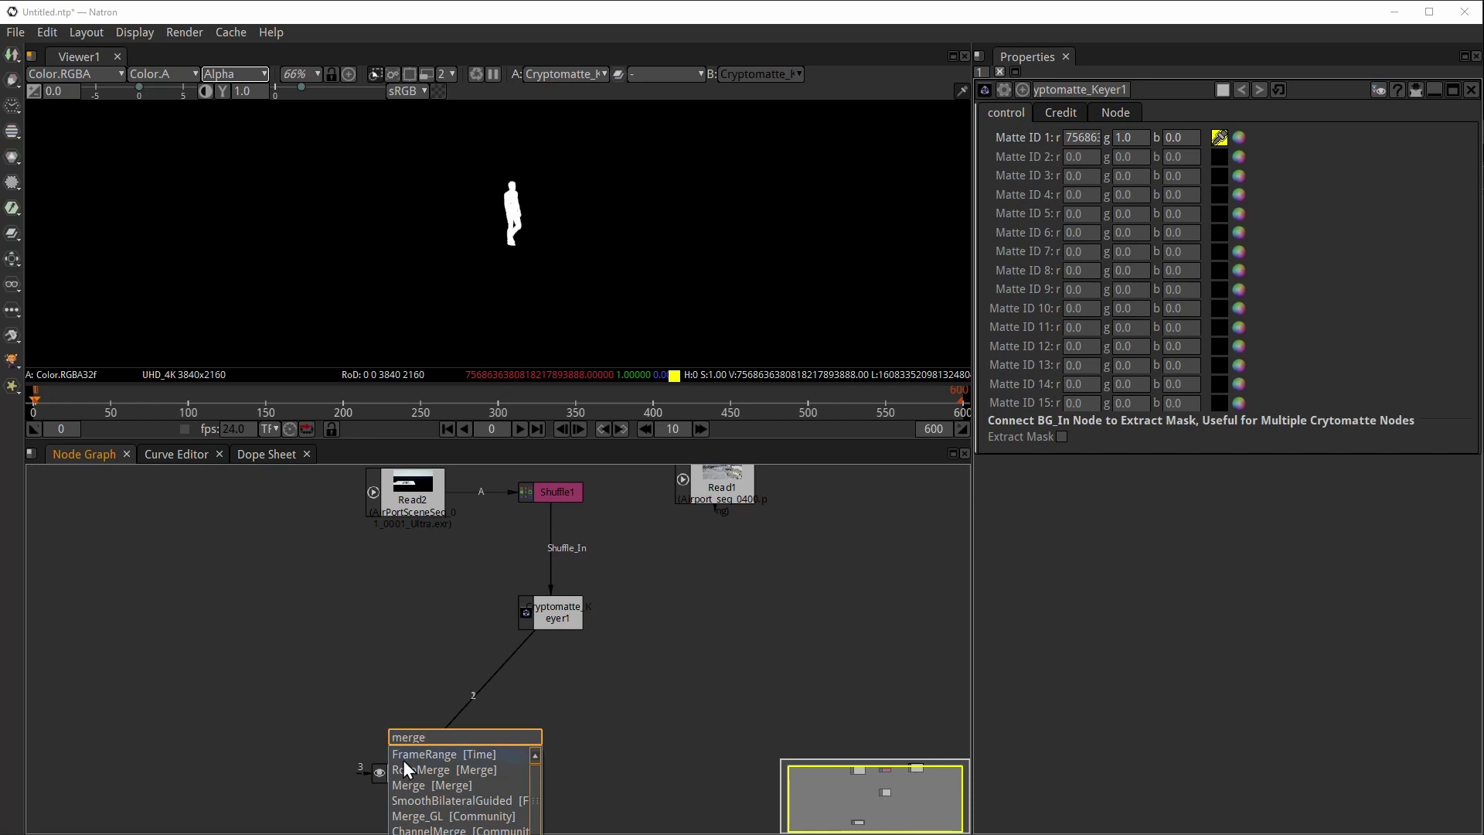
left_click(414, 785)
left_click_drag(444, 800, 401, 690)
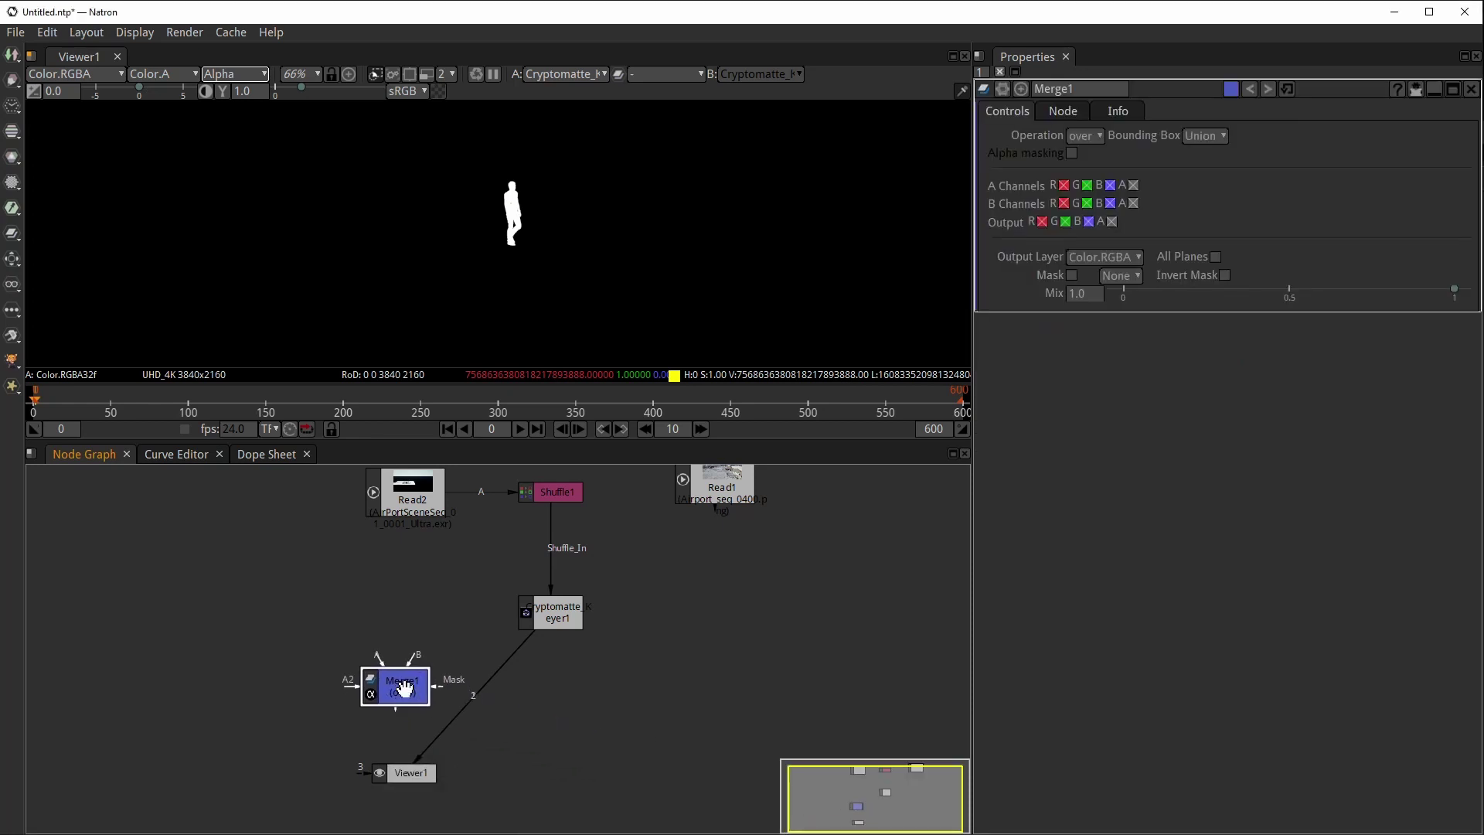
- Set the Merge operation to mask and connect A to the Cryptomatte keyer and B to the airplane render
left_click(1085, 136)
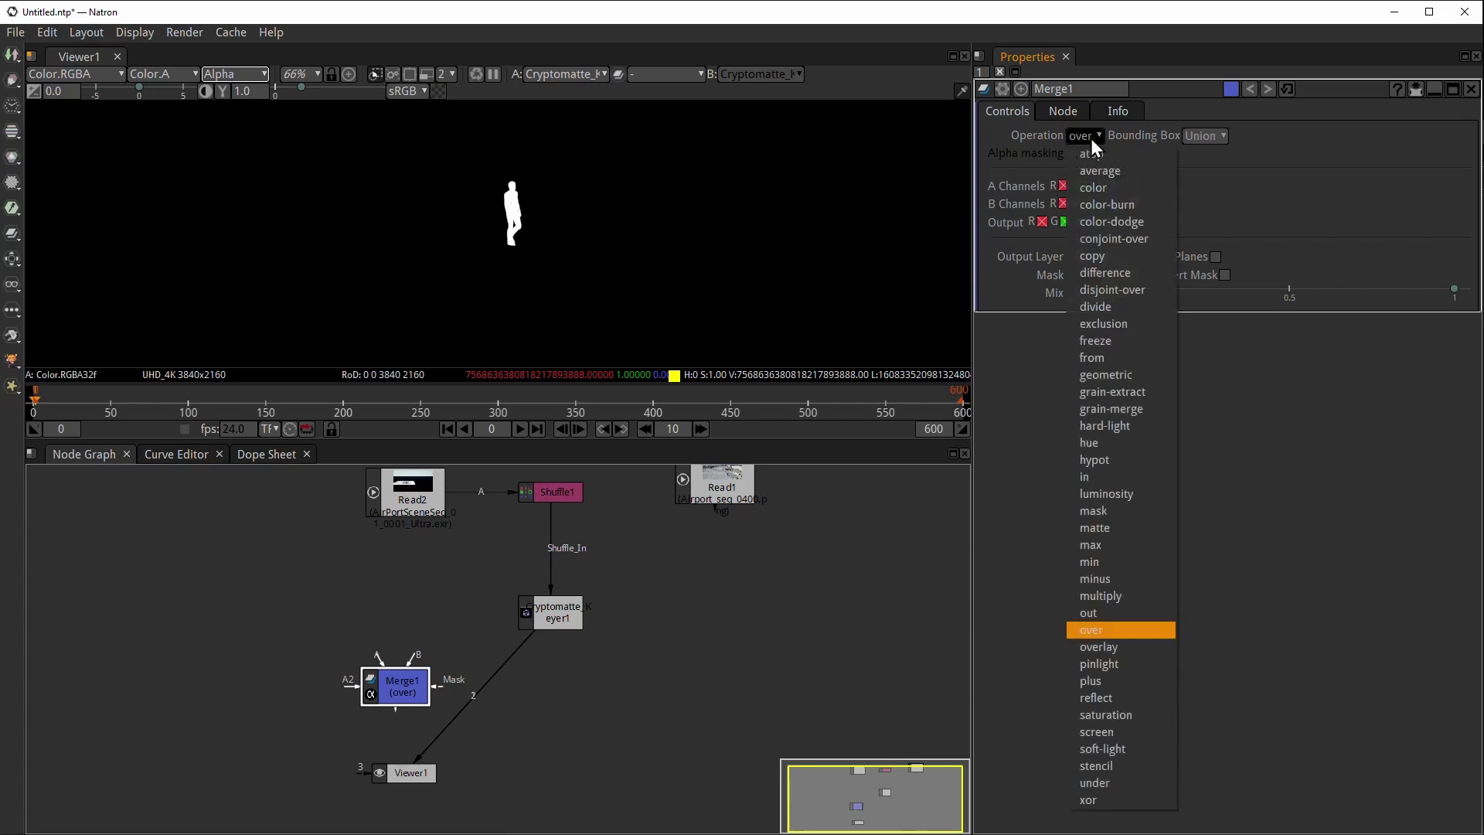
left_click(1116, 511)
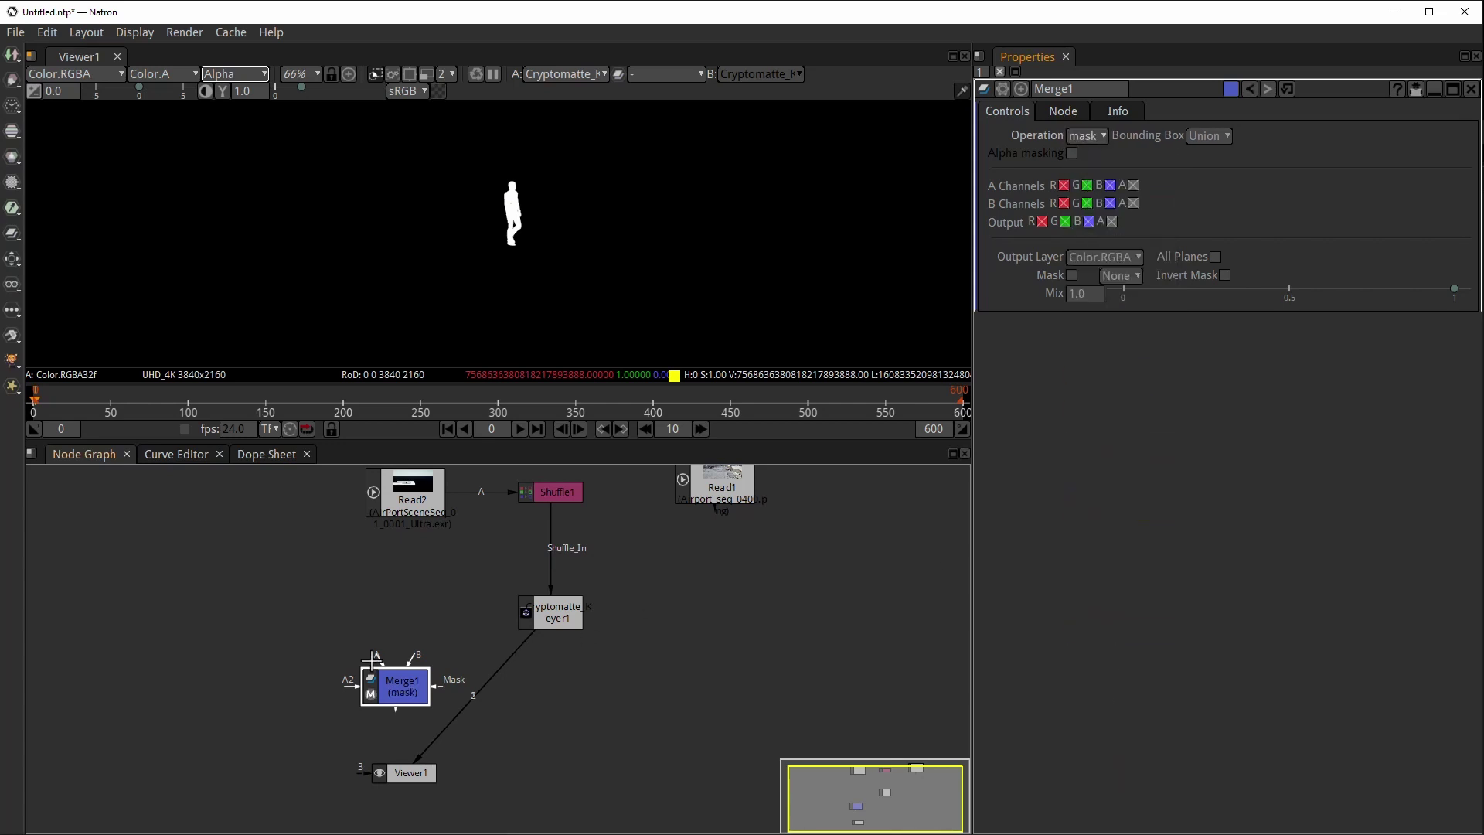
left_click_drag(376, 652, 541, 615)
left_click_drag(412, 661, 385, 686)
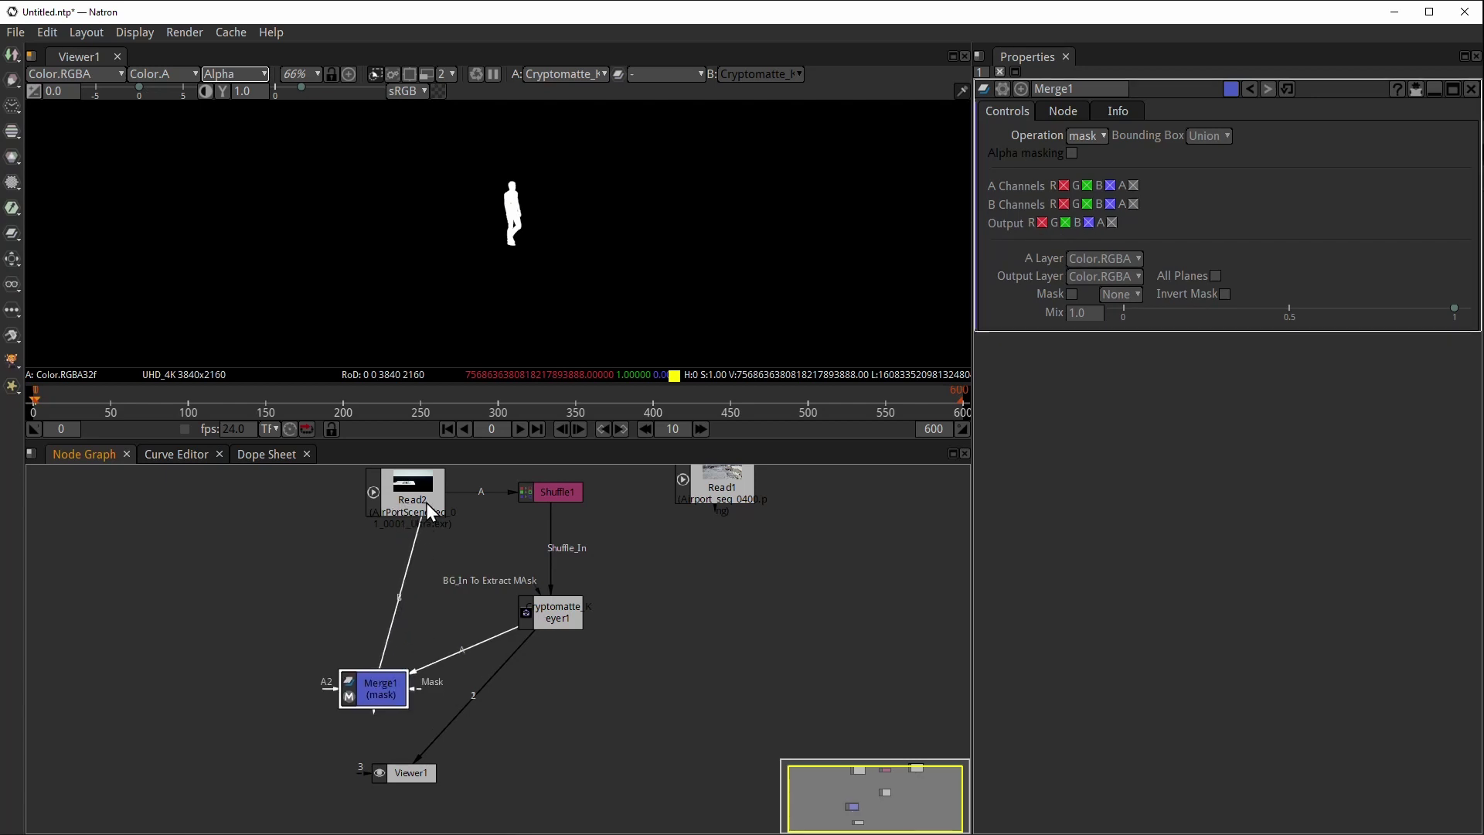
left_click_drag(427, 503, 426, 506)
left_click_drag(381, 685, 410, 680)
- View the Merge on viewer input 1 and switch from alpha to RGB to inspect the extracted man
key("1")
scroll(514, 218, "down", 1)
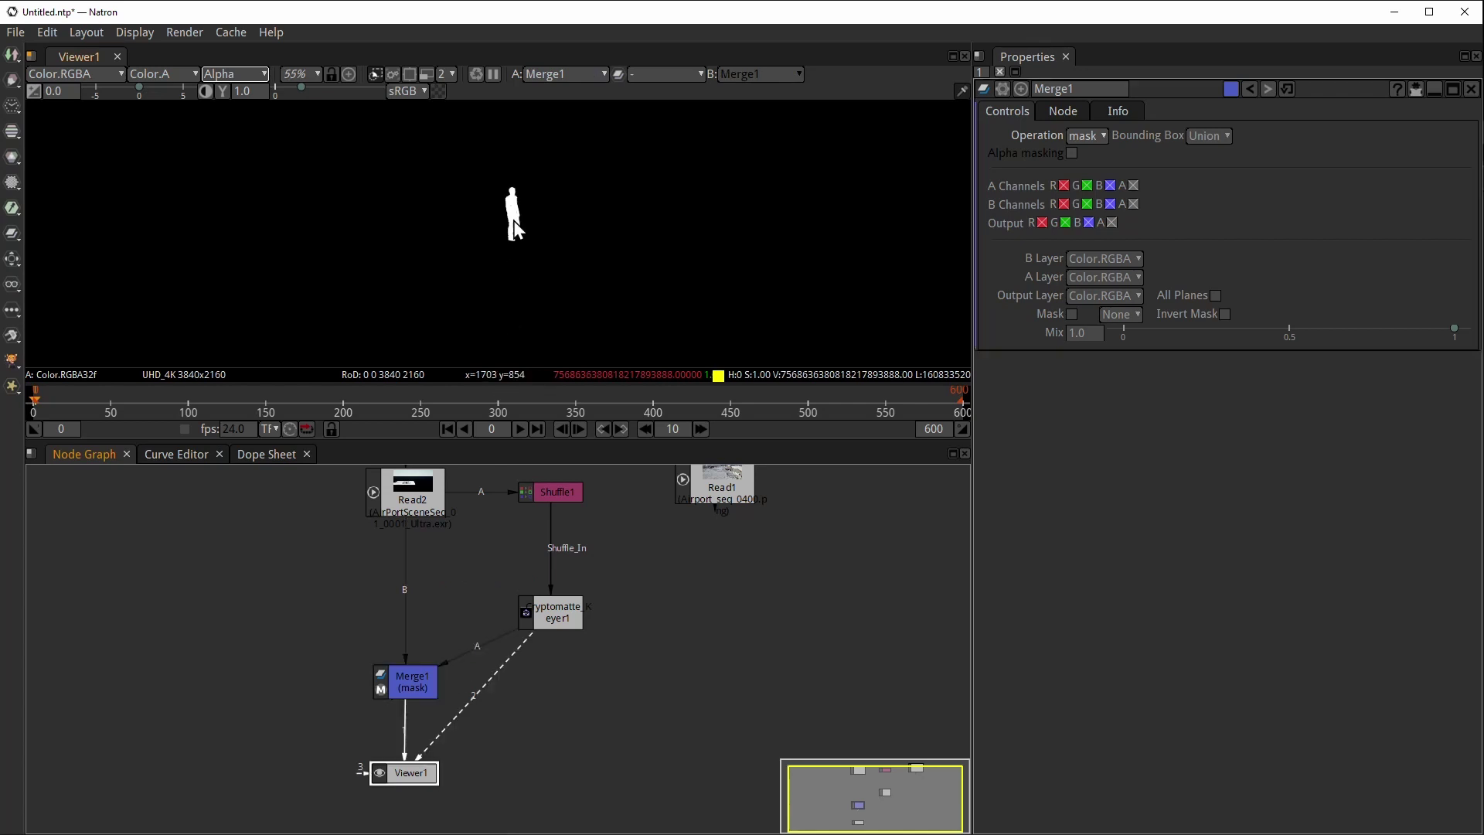
key("a")
left_click_drag(503, 220, 469, 231)
scroll(469, 231, "up", 5)
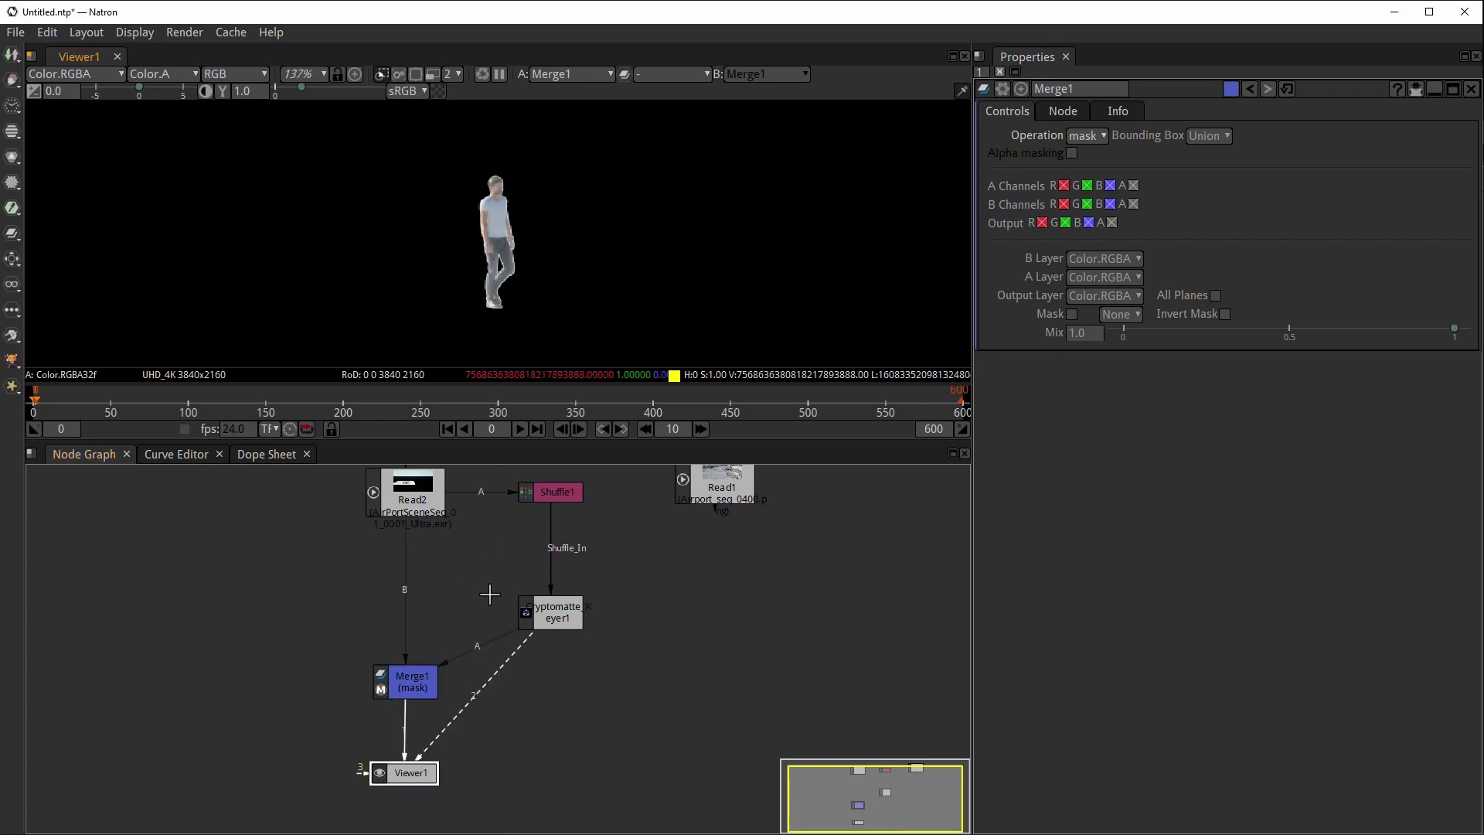
- Move the viewer node farther below the Merge and disconnect the Cryptomatte keyer from the viewer
left_click_drag(501, 698, 497, 584)
left_click_drag(398, 653, 395, 759)
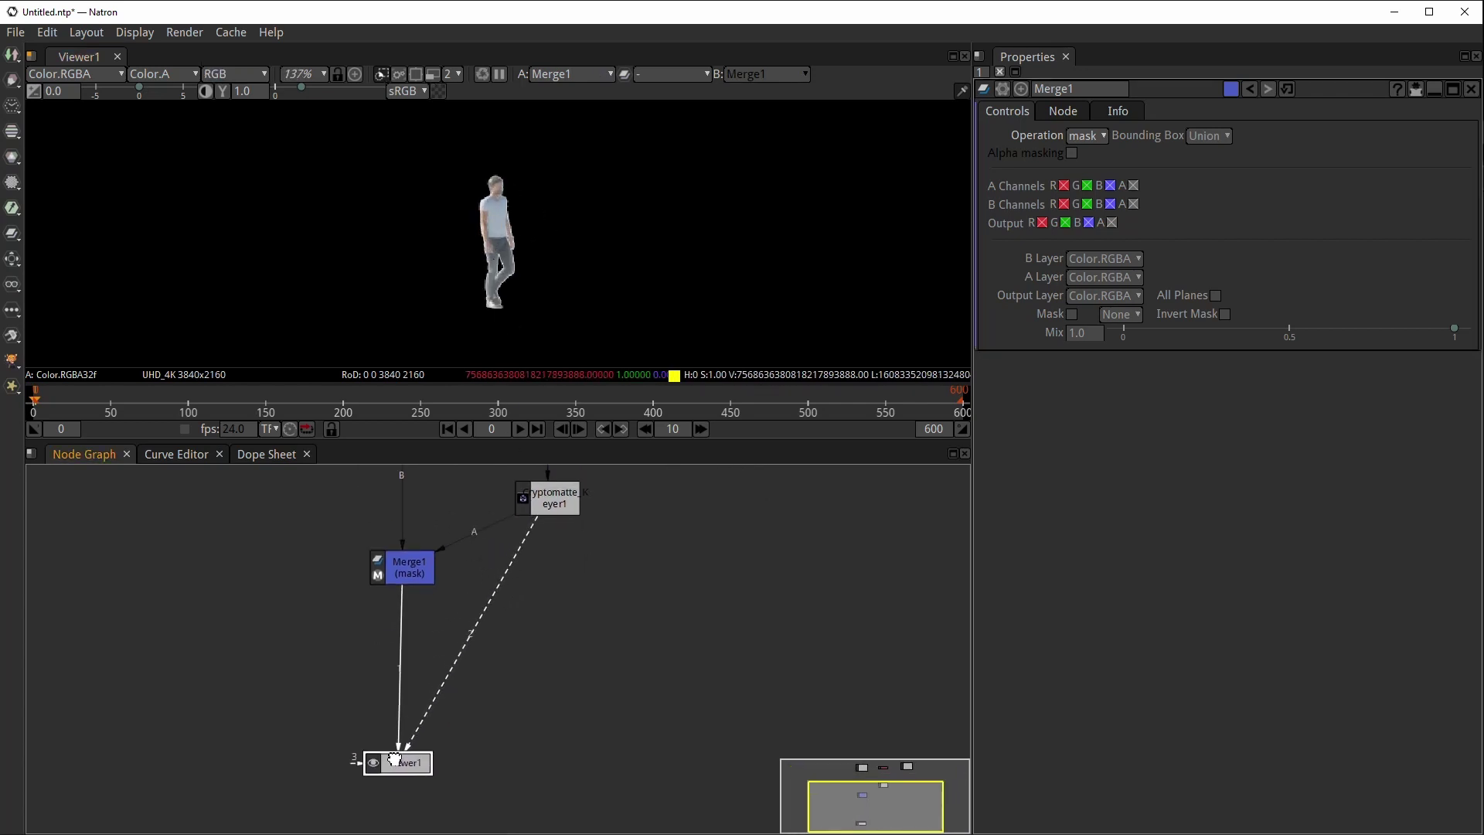
scroll(408, 722, "down", 3)
left_click_drag(355, 642, 449, 642)
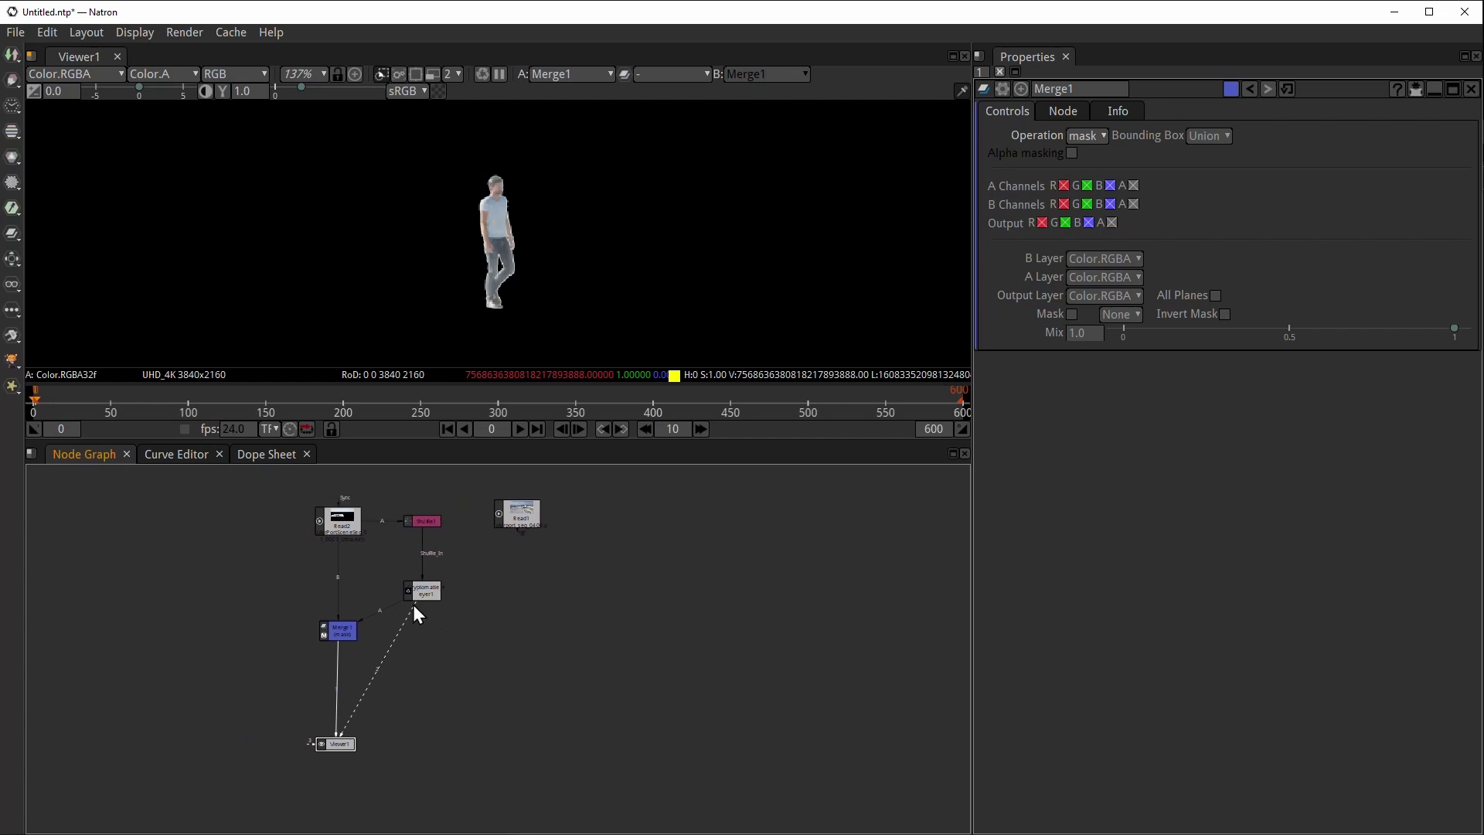
left_click_drag(413, 606, 437, 646)
scroll(340, 632, "up", 3)
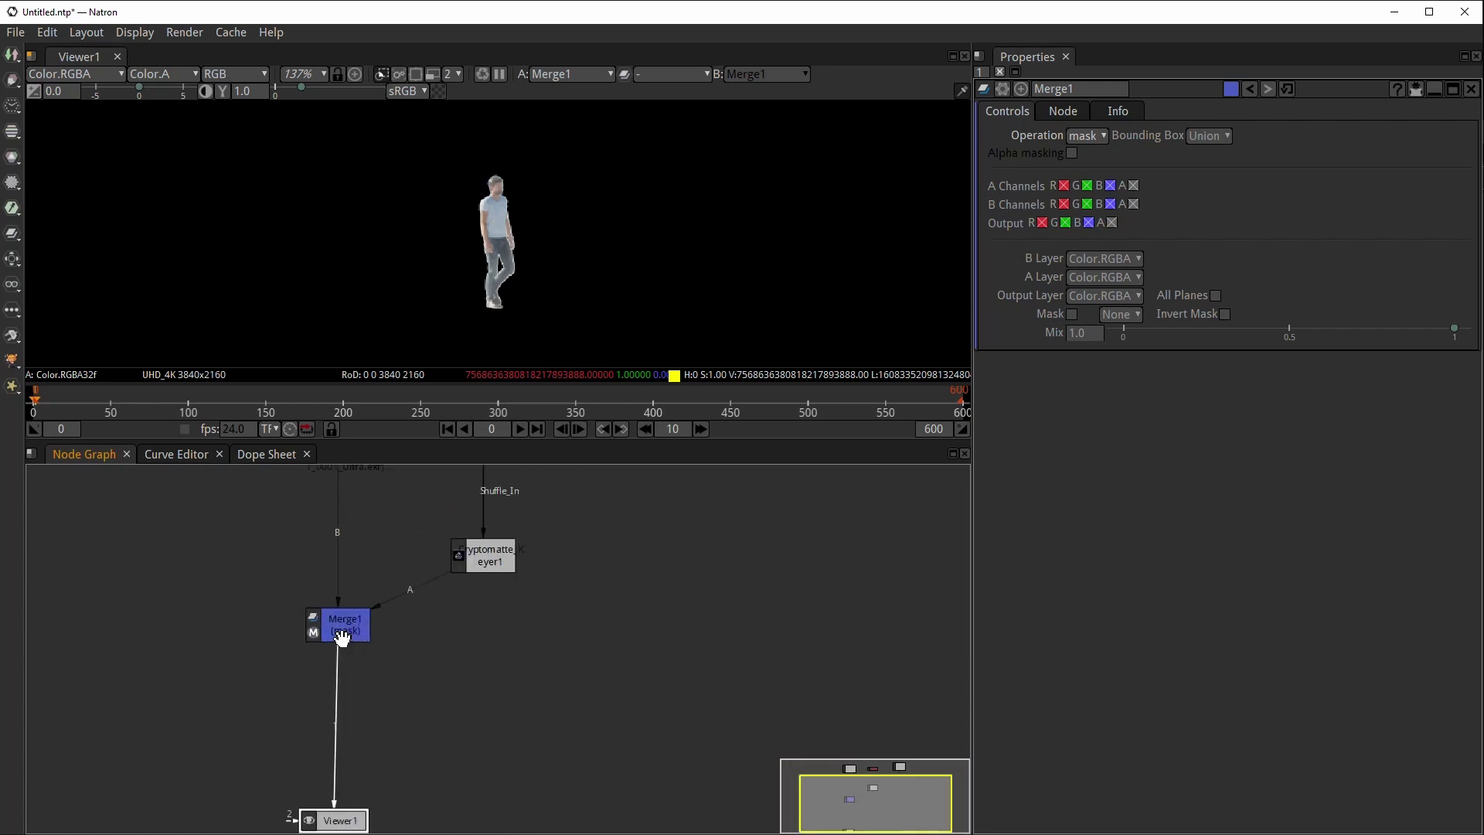
scroll(341, 638, "down", 3)
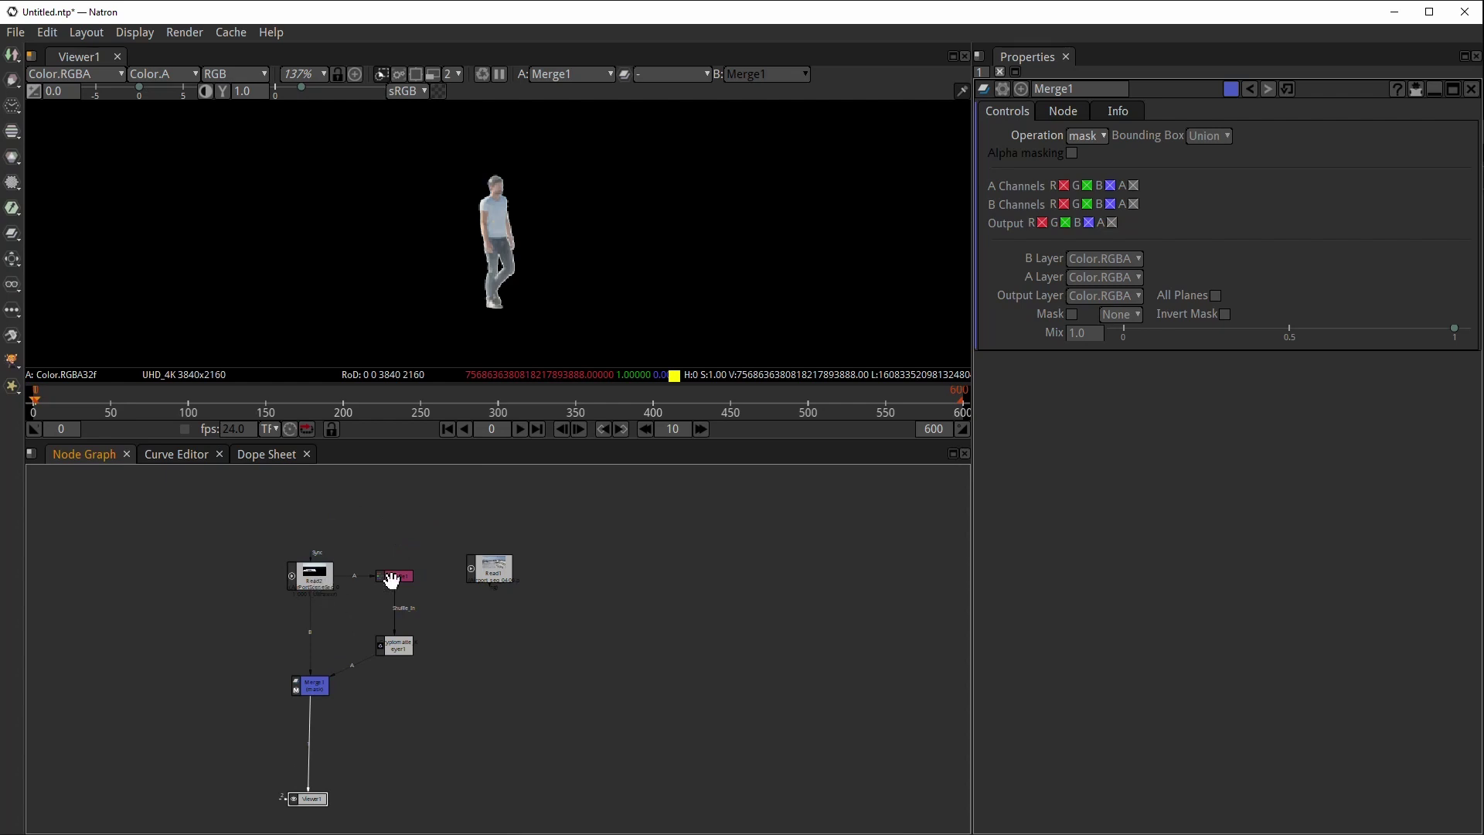
- Move the airport plate's Read node higher and paste a copy of the airplane render's Read node below it
left_click_drag(486, 575, 472, 523)
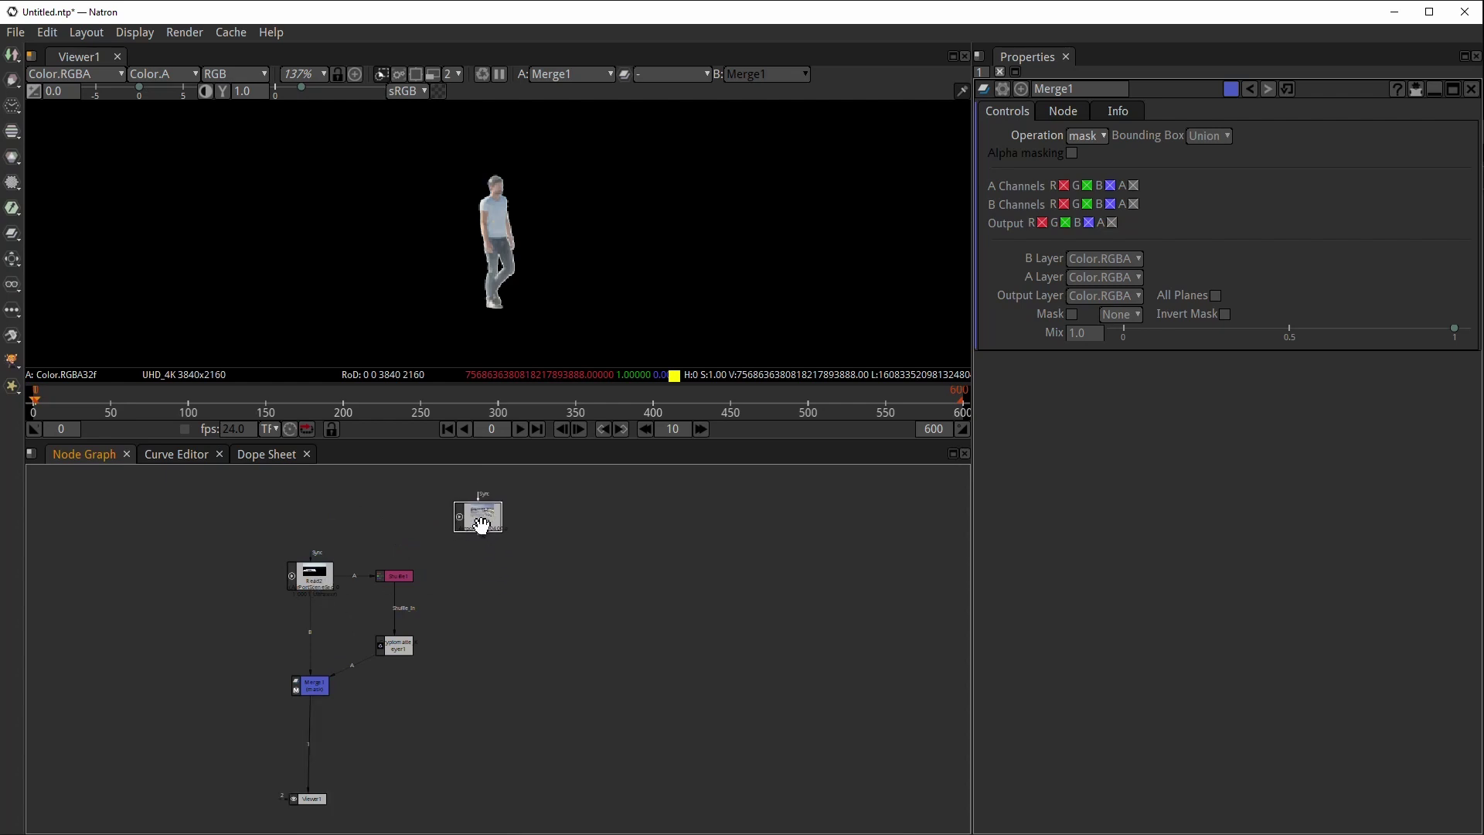
left_click(312, 576)
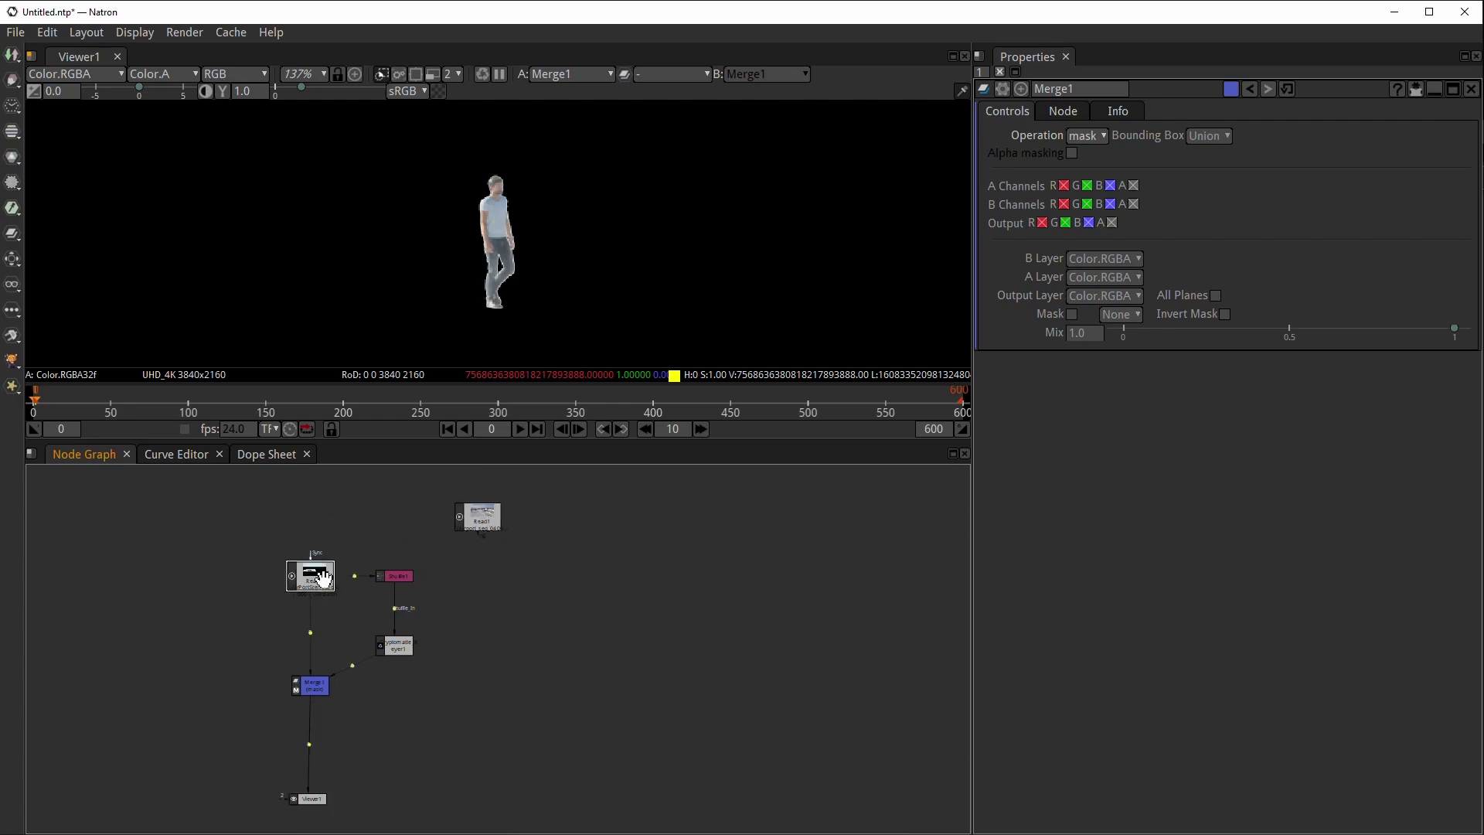
key("ctrl+v")
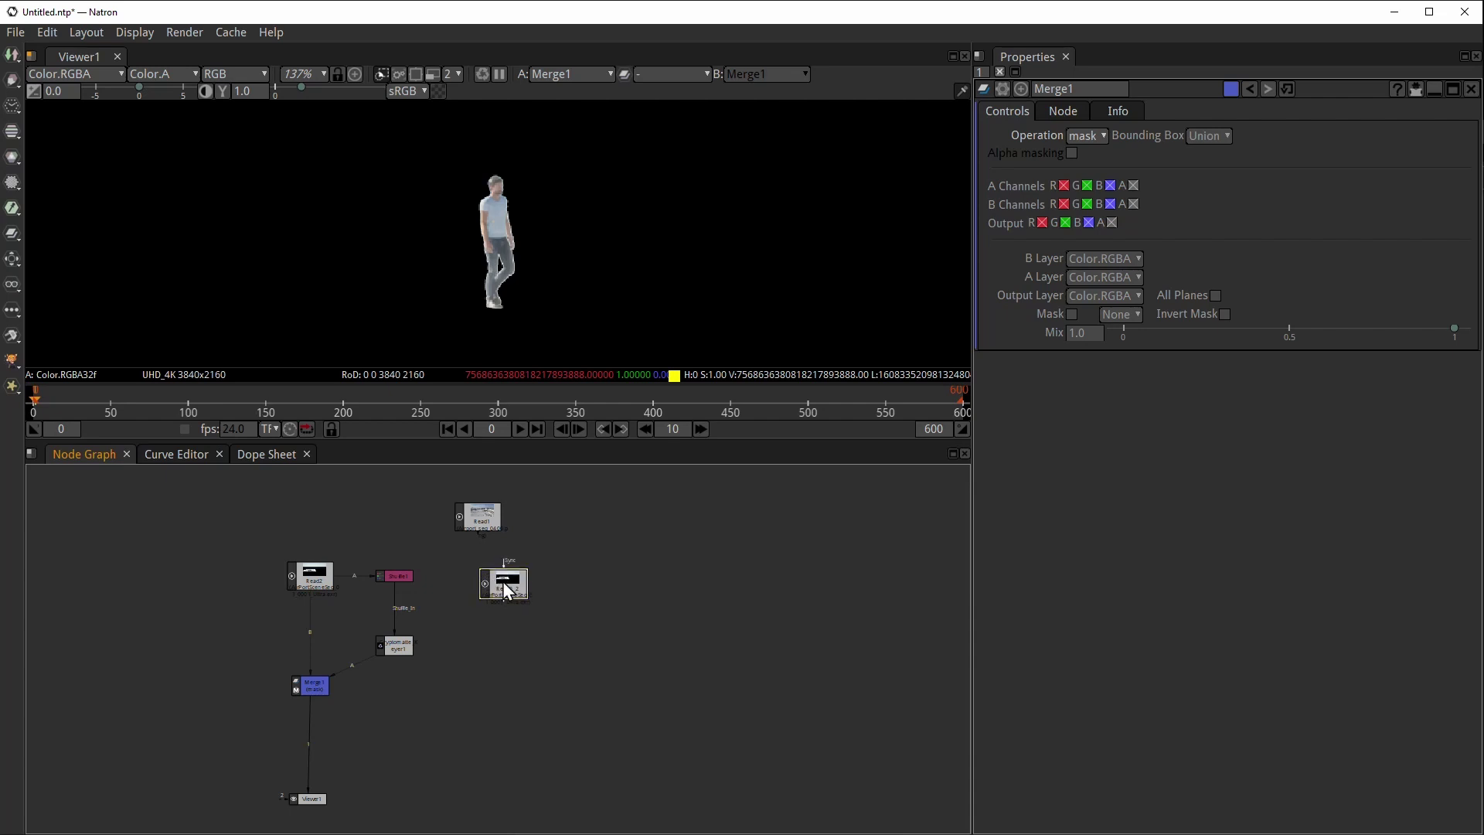
- Connect the copied airplane render to viewer input 1 and examine the plane, man and shadows
key("1")
left_click_drag(503, 619, 463, 612)
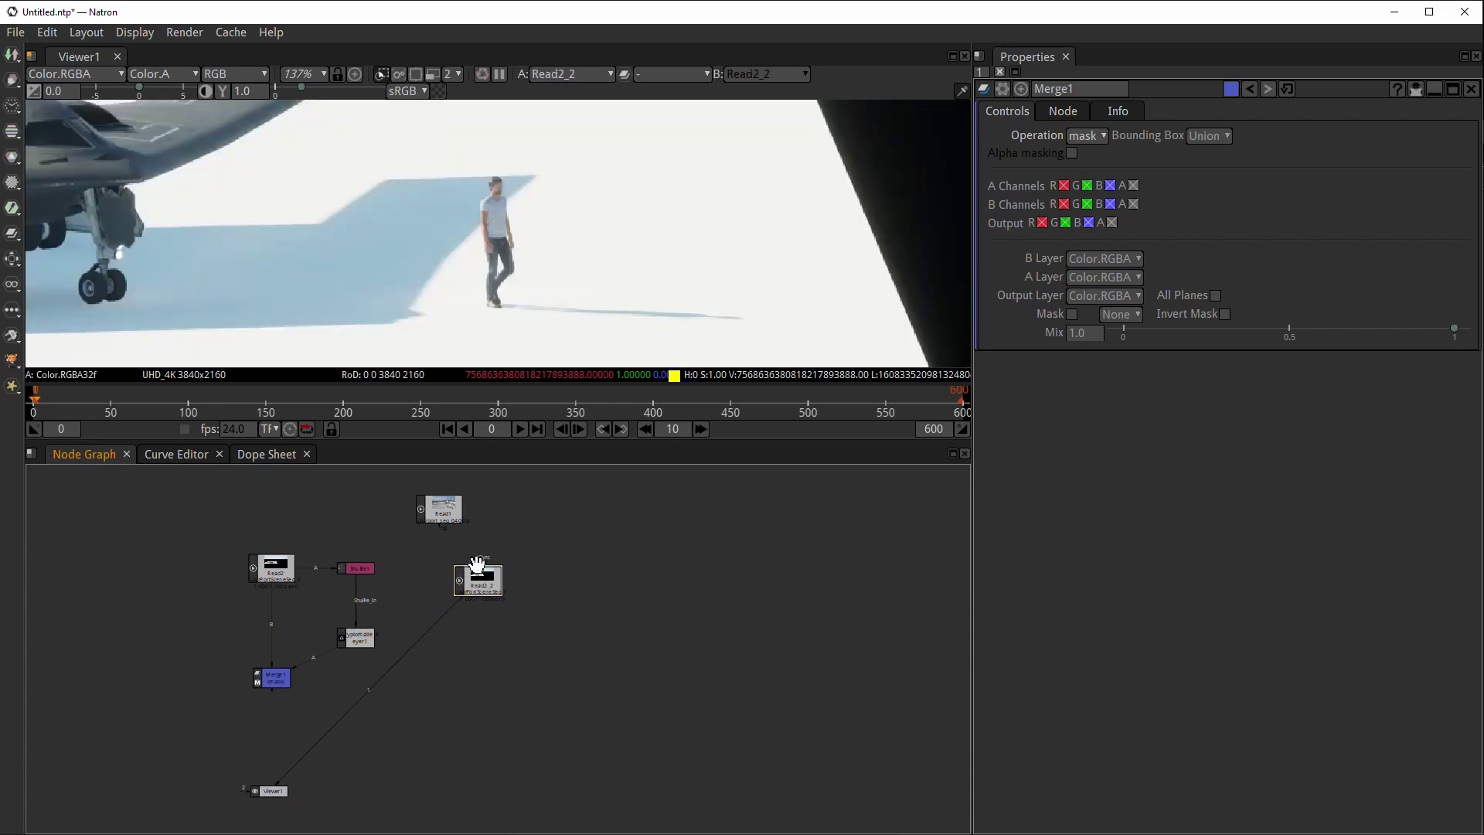
scroll(360, 196, "down", 5)
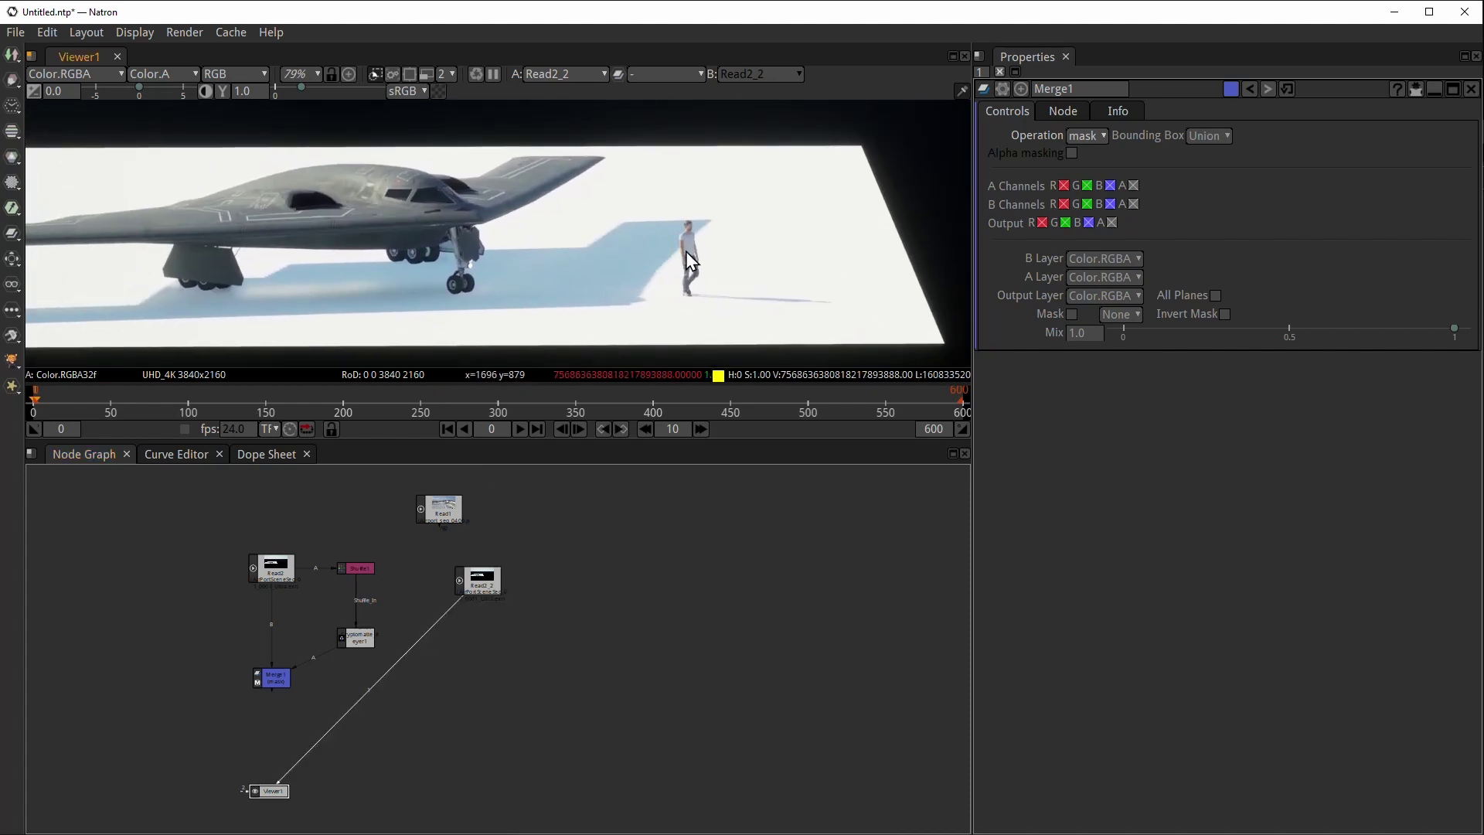
scroll(688, 252, "down", 5)
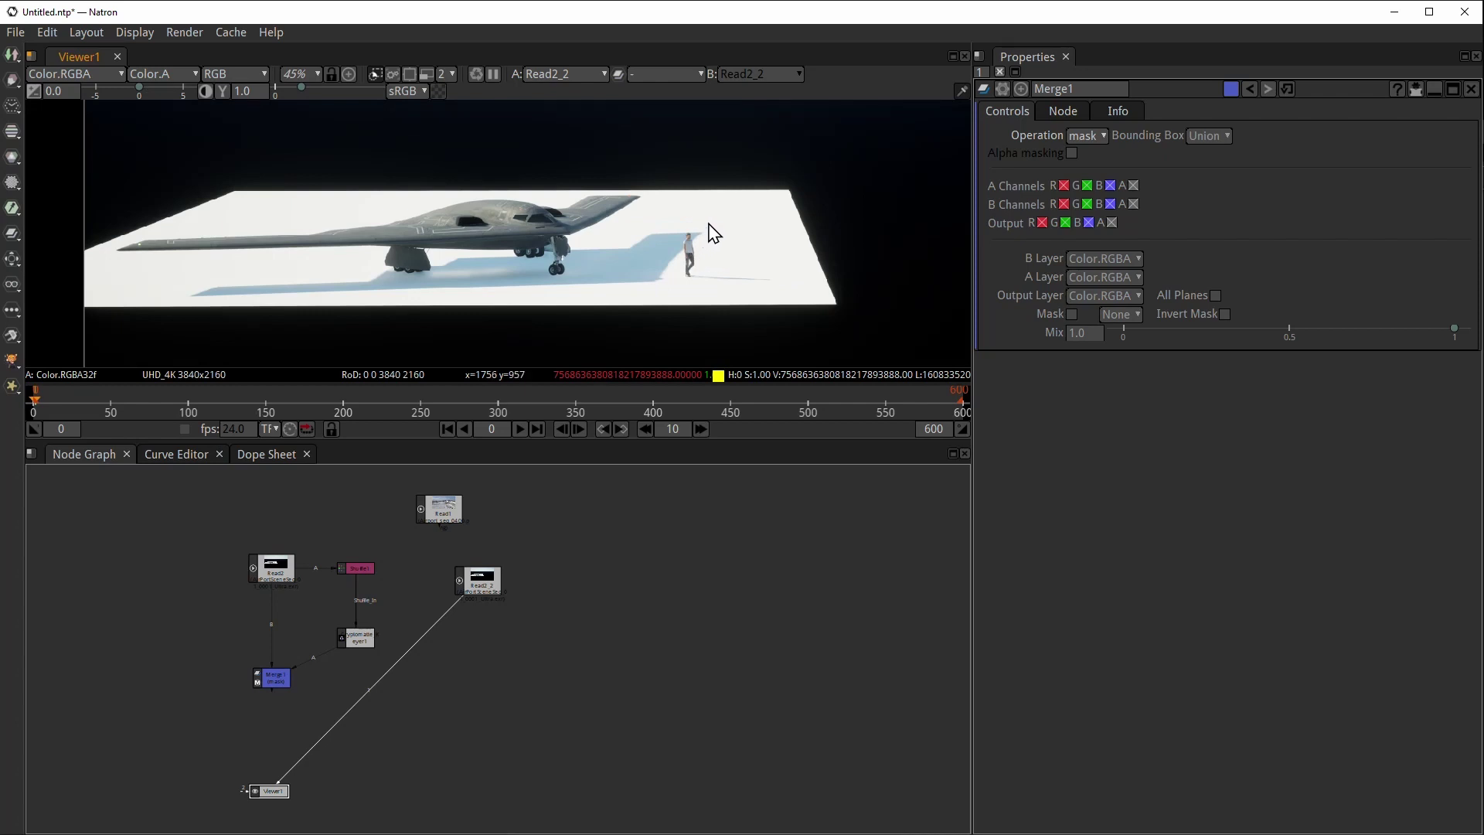
- Paste another copy of the airplane render's Read node and place it beside the first copy
scroll(706, 232, "down", 3)
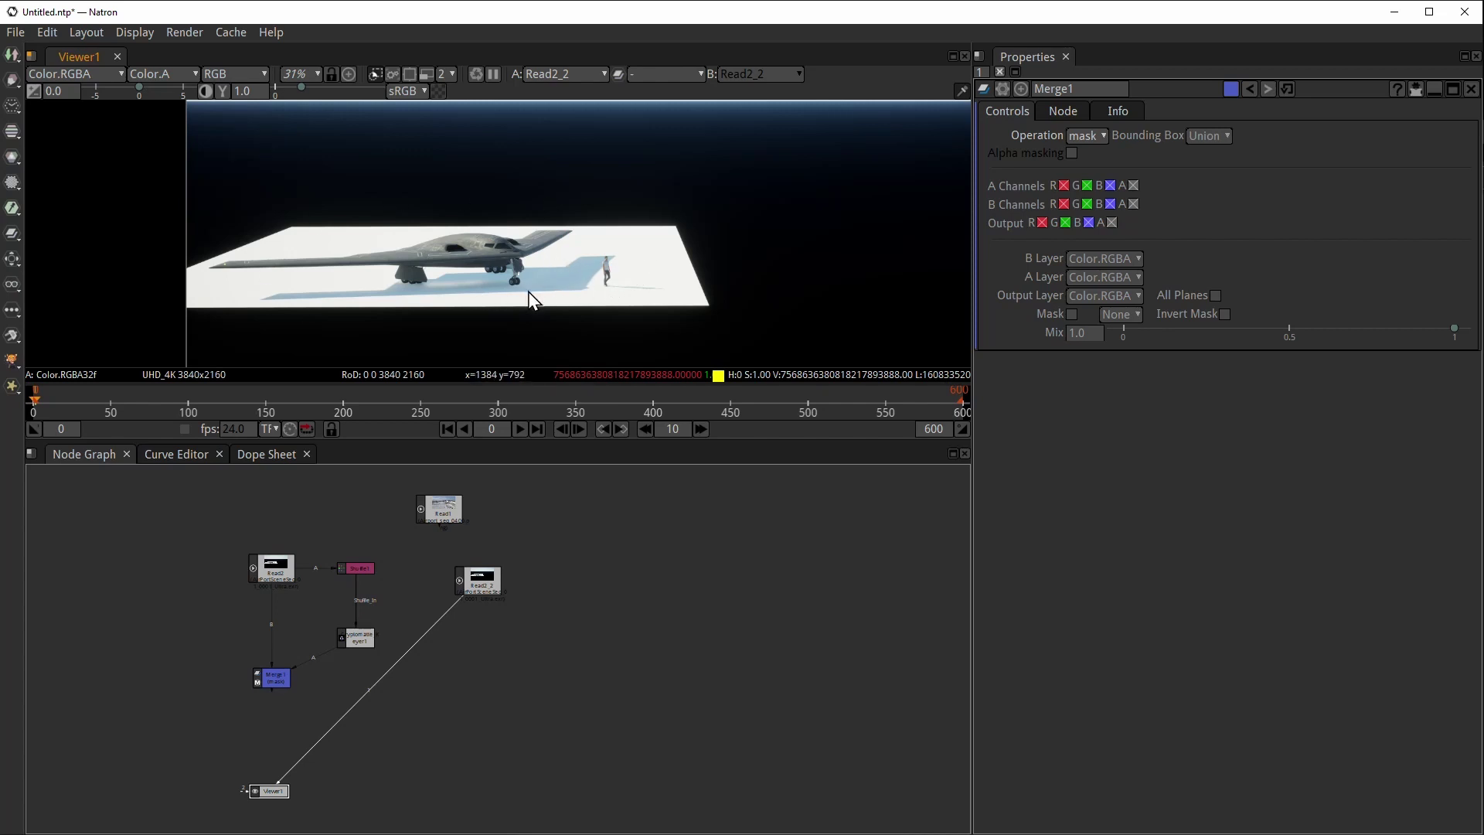
left_click_drag(488, 580, 503, 560)
left_click(500, 562)
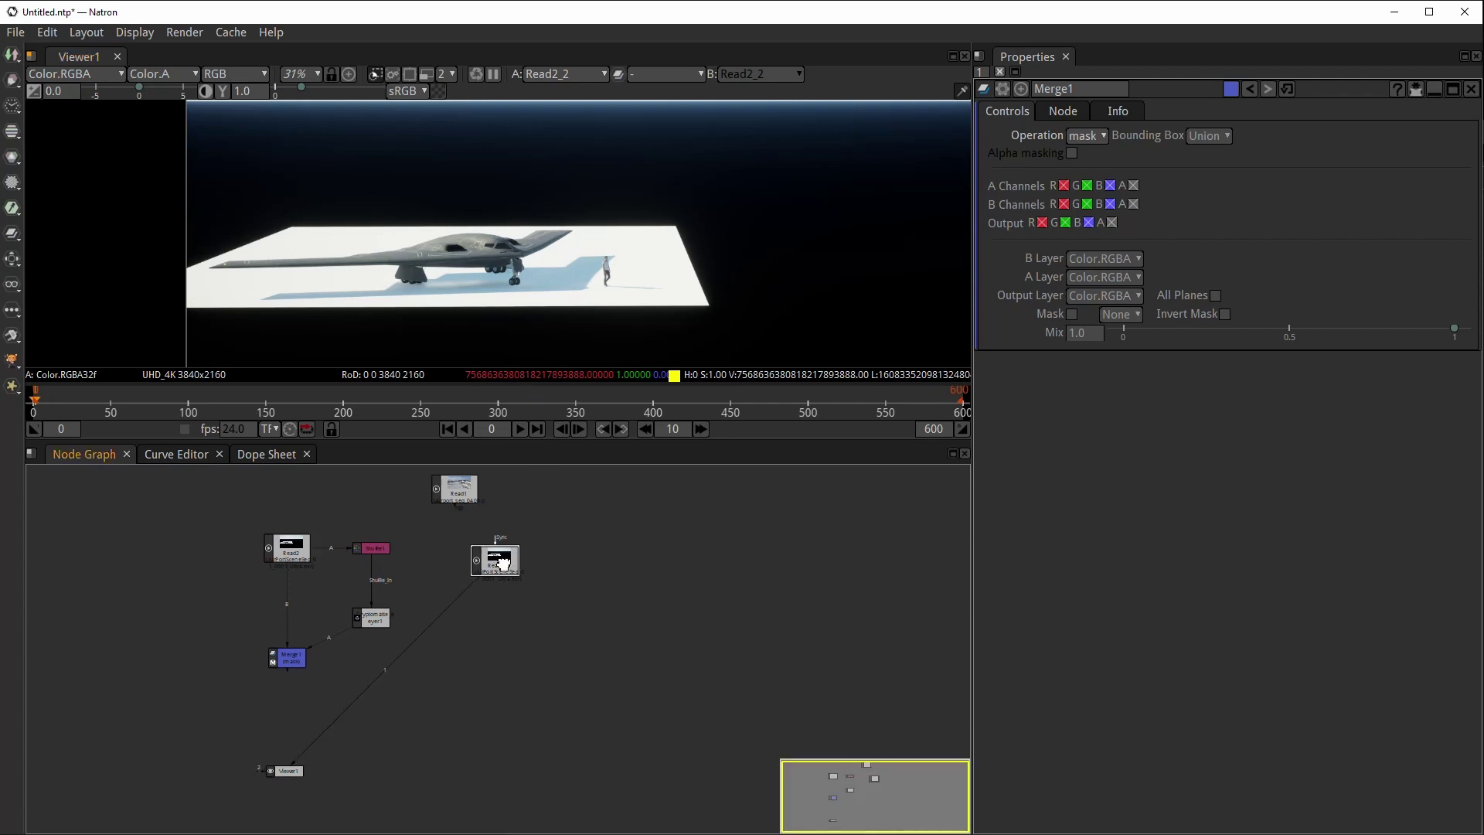
scroll(506, 561, "up", 3)
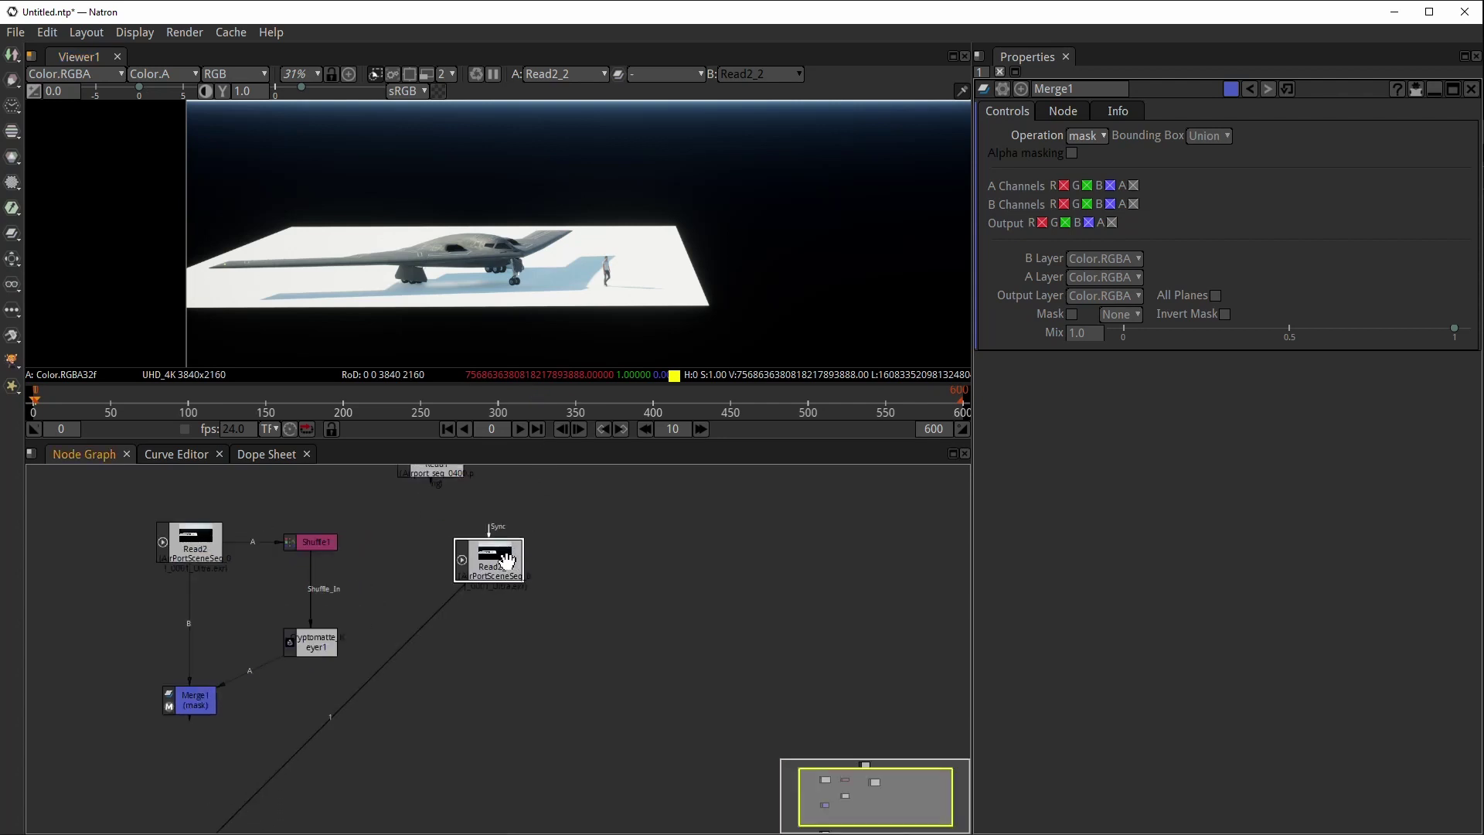
left_click_drag(506, 560, 467, 592)
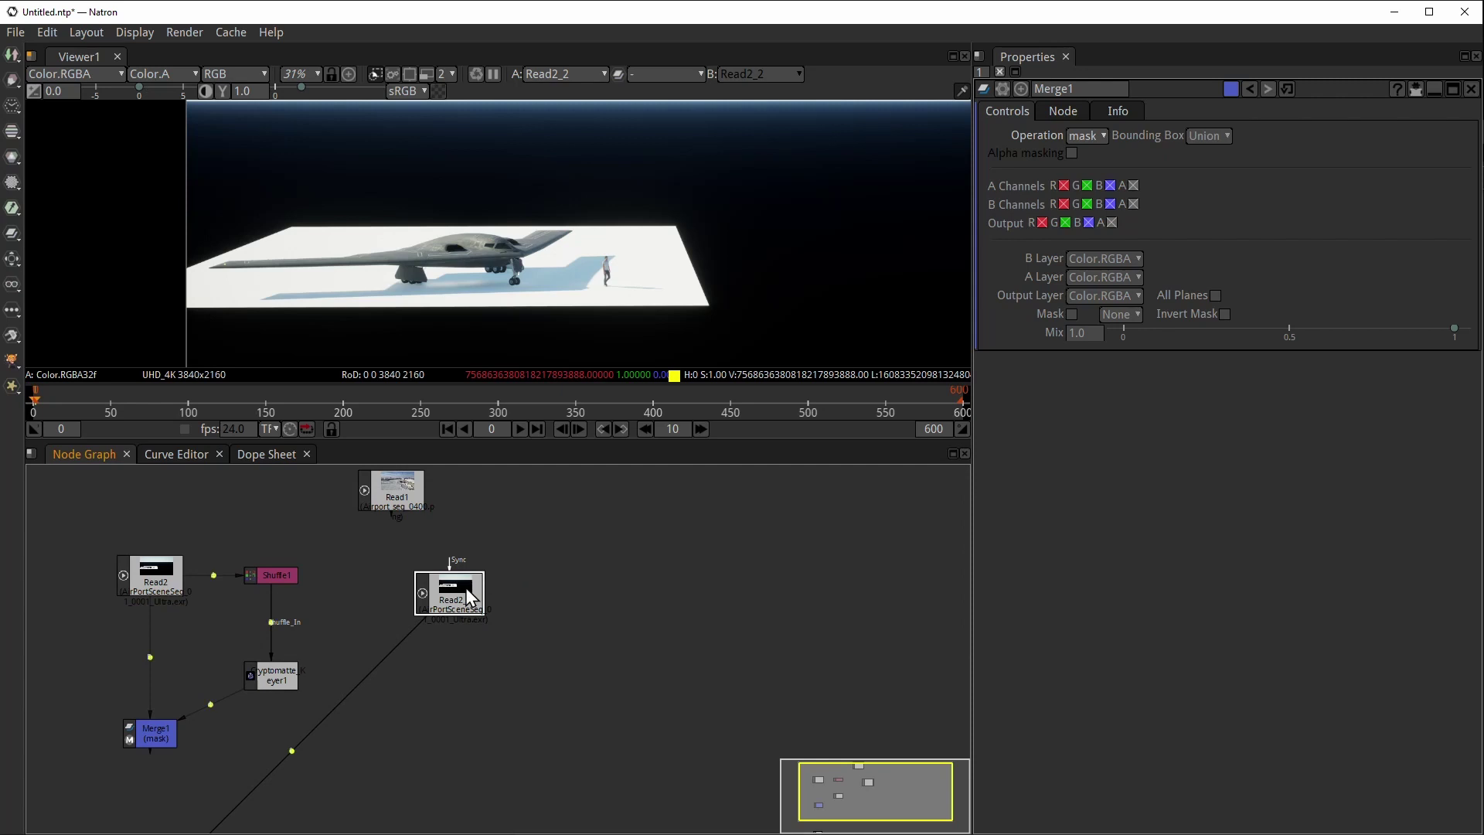
left_click(576, 580)
key("ctrl+v")
left_click_drag(616, 596, 559, 598)
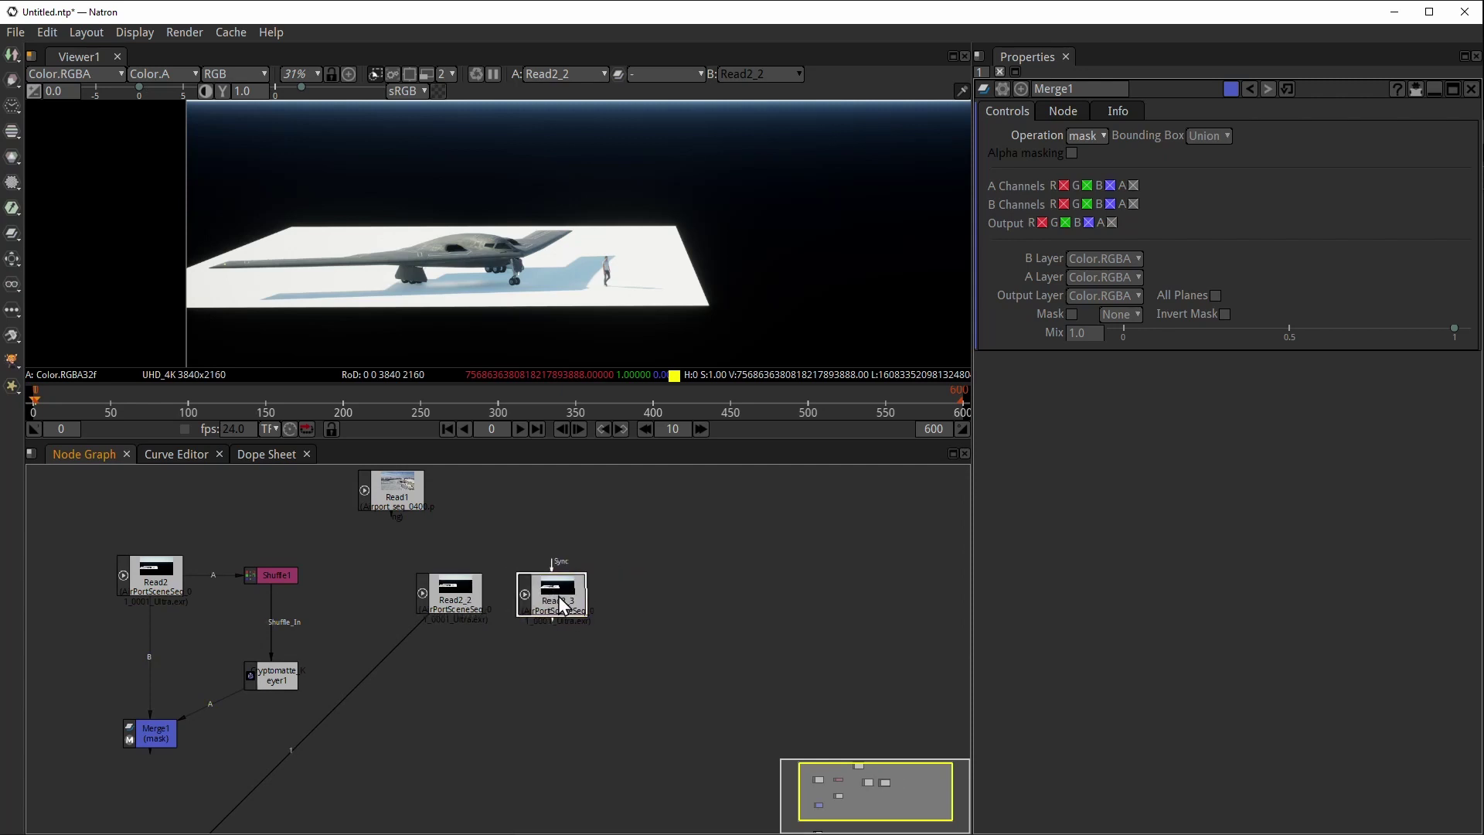
- Set the output layer of Read2_2 to FinalImageDefaultLayer.RGBA and inspect the ground and shadows
double_click(436, 600)
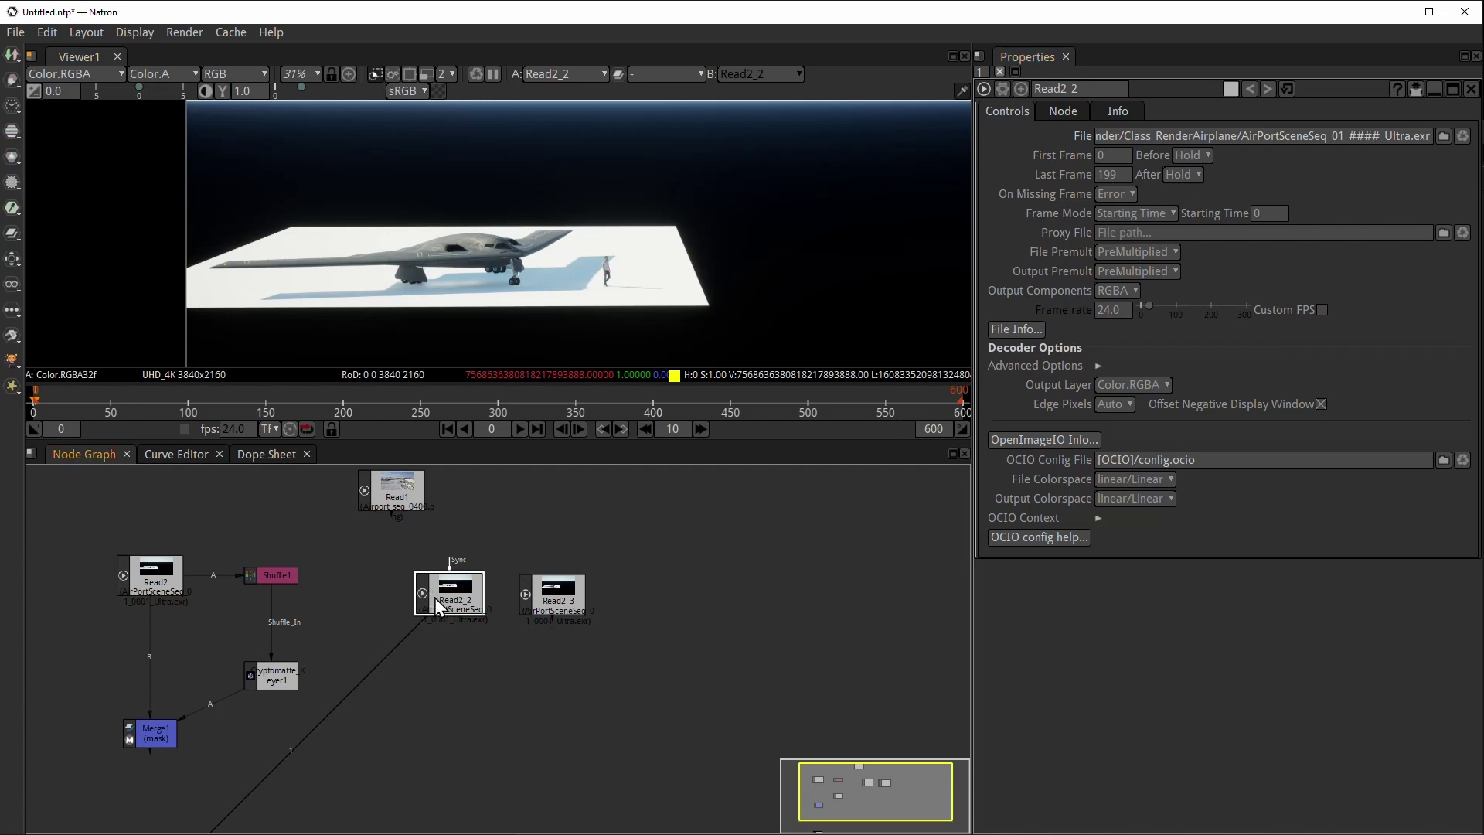
left_click(1123, 384)
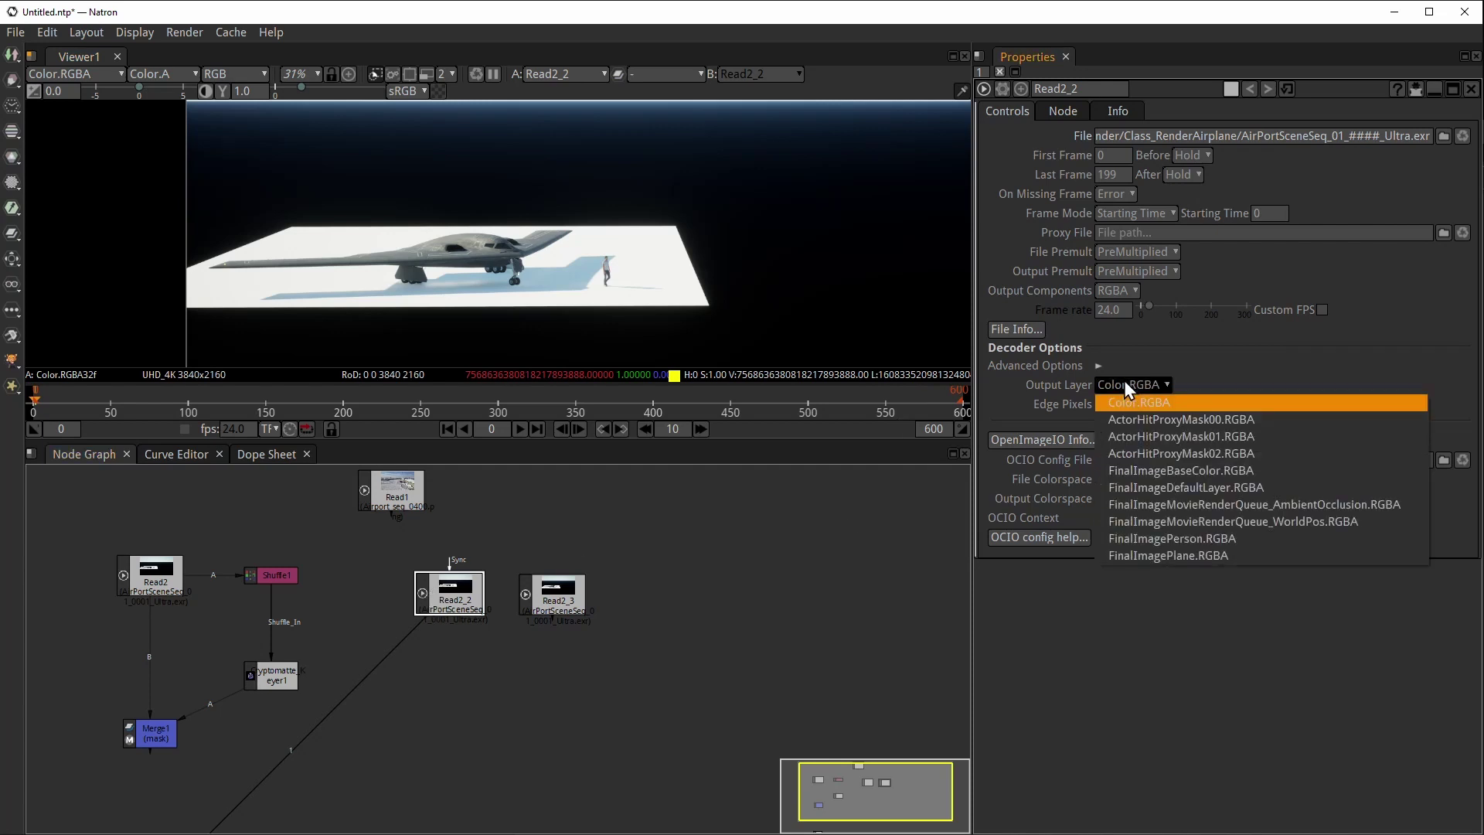
left_click(1162, 489)
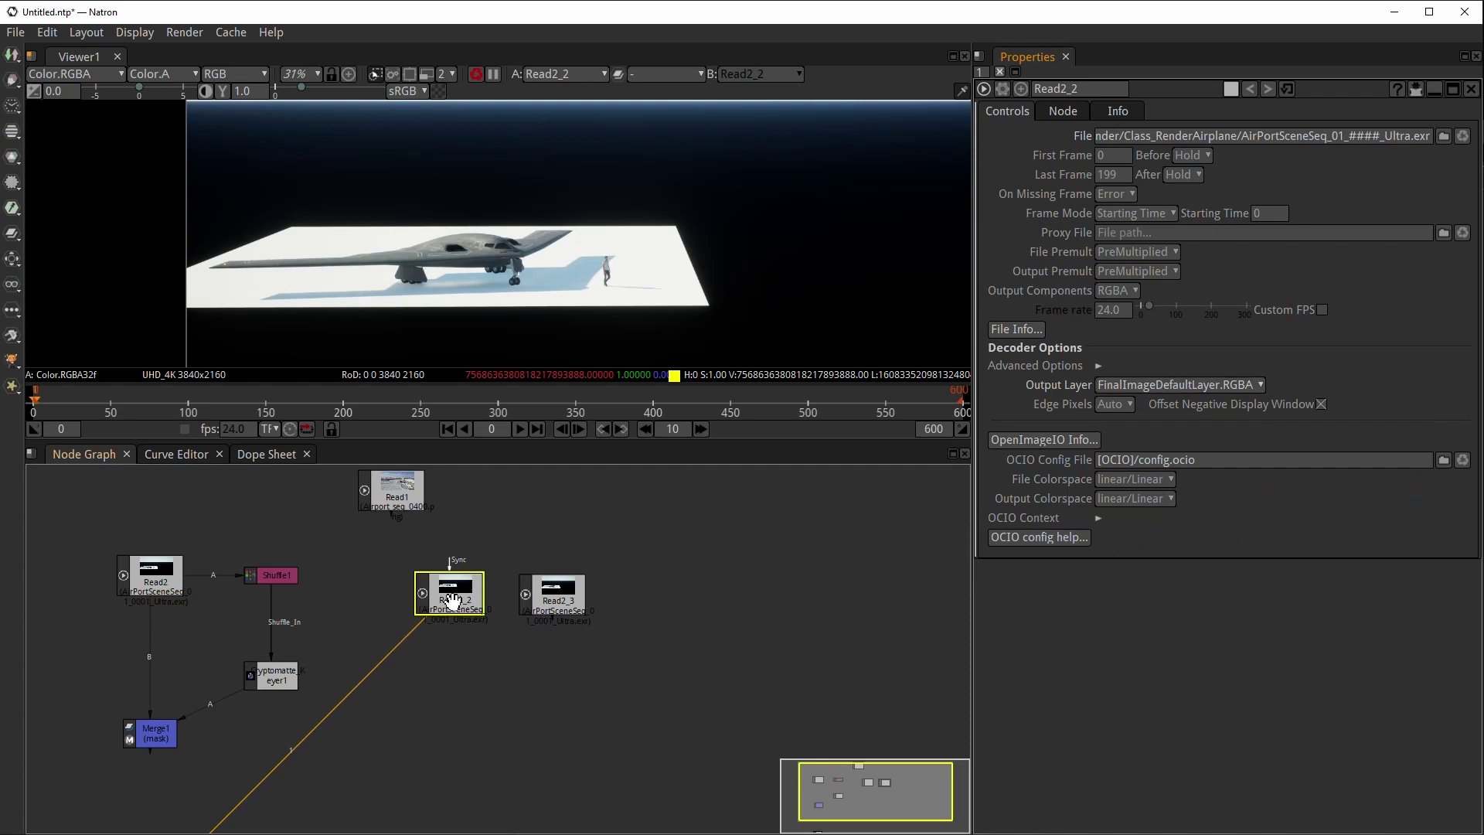
left_click_drag(452, 601, 459, 603)
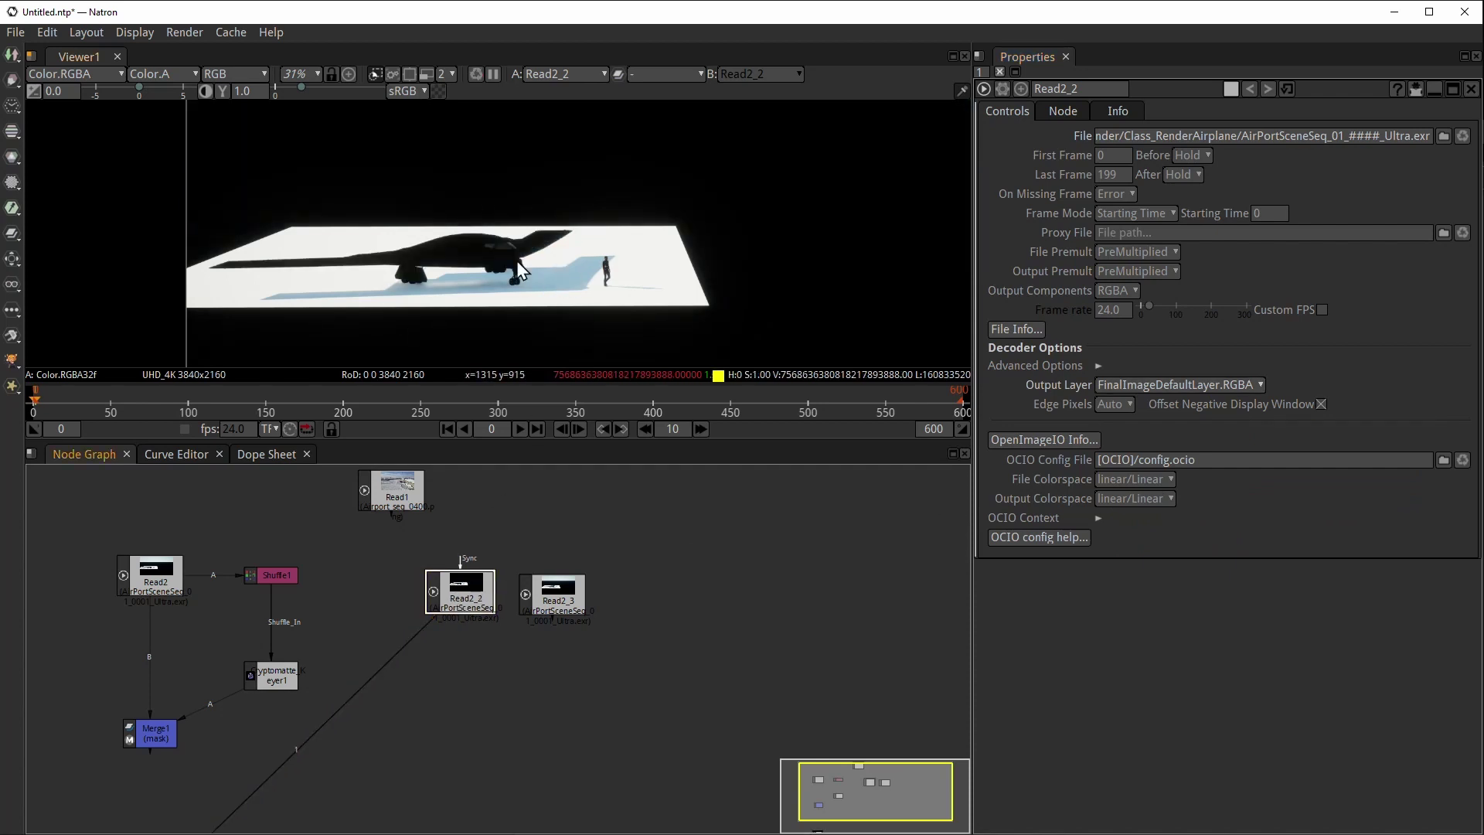
scroll(680, 231, "down", 3)
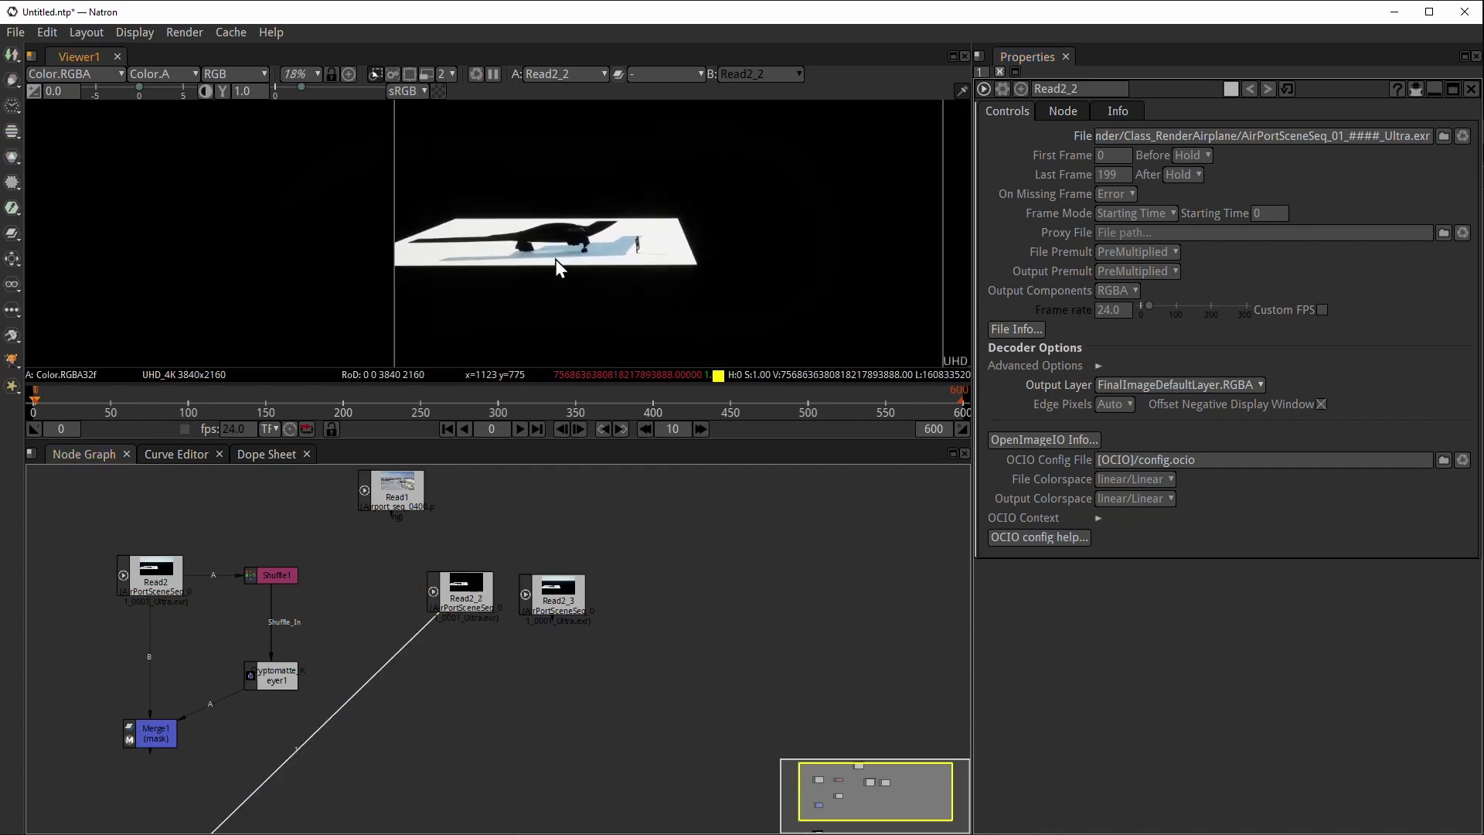
scroll(555, 258, "up", 3)
- View Read2_3 on viewer input 1 and set its output layer to FinalImagePerson.RGBA
key("1")
left_click_drag(554, 602, 593, 592)
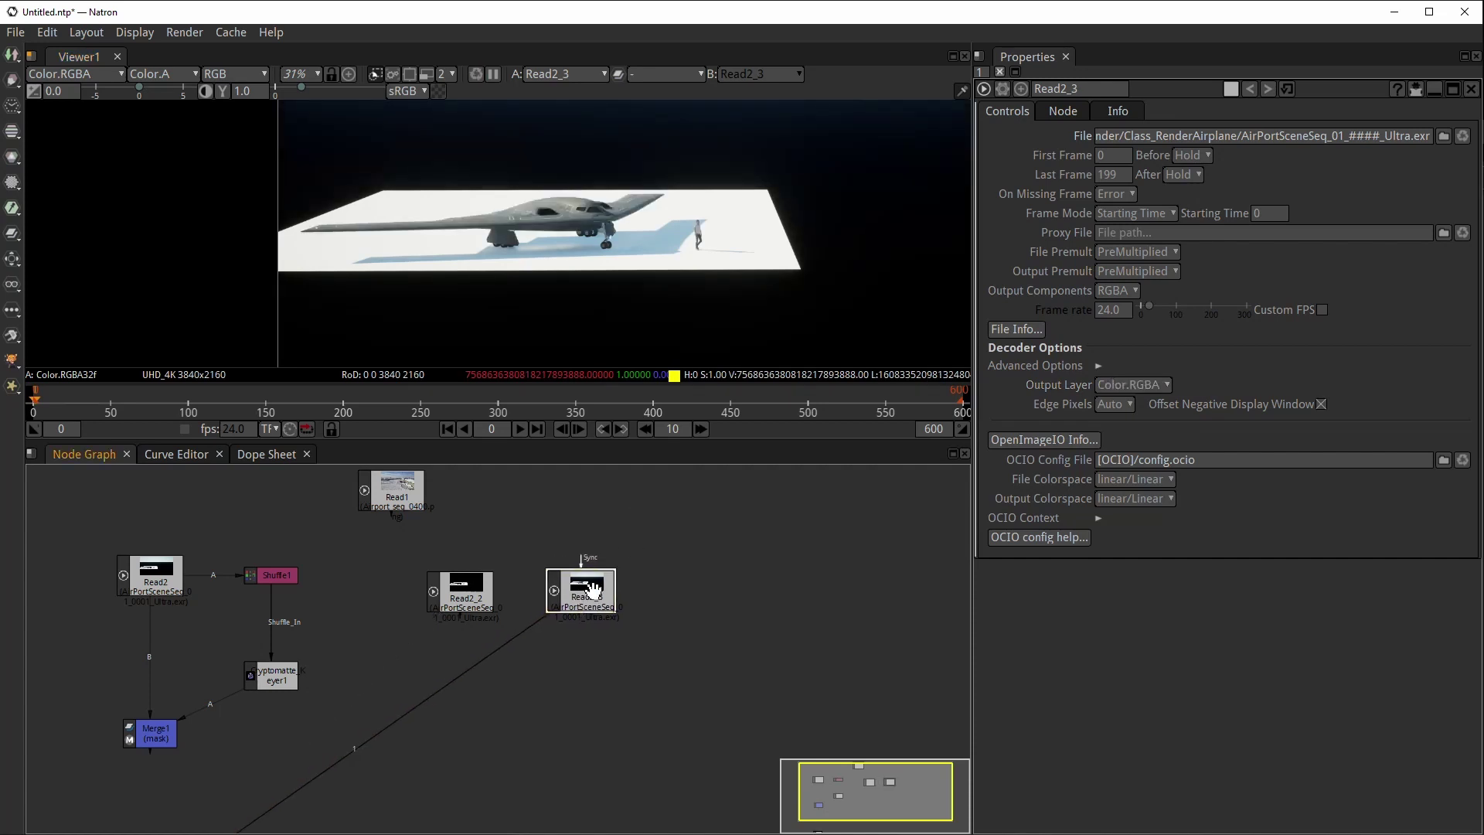
left_click(1141, 386)
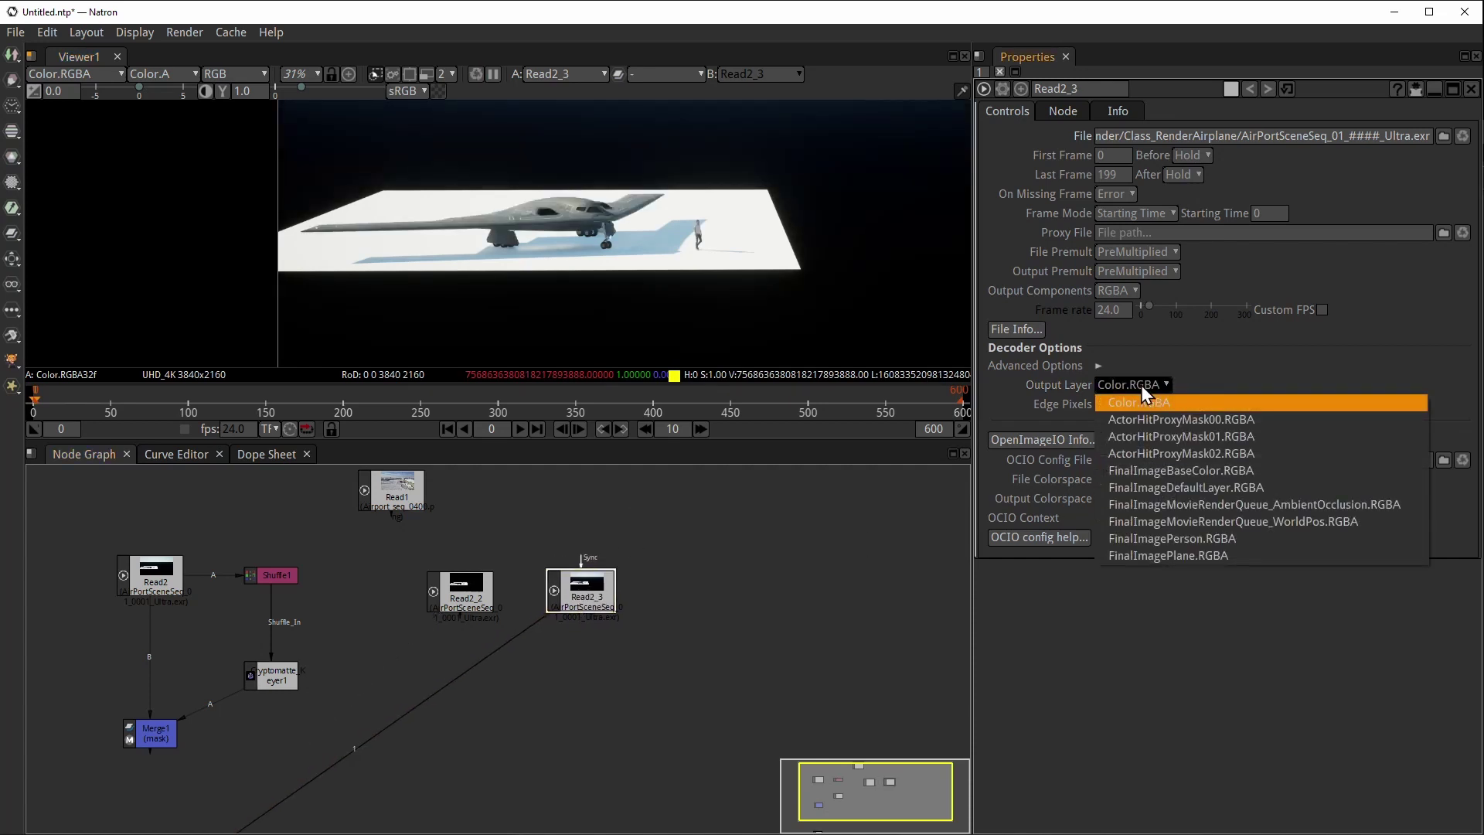
left_click(1171, 538)
left_click_drag(585, 591, 598, 593)
scroll(614, 231, "up", 10)
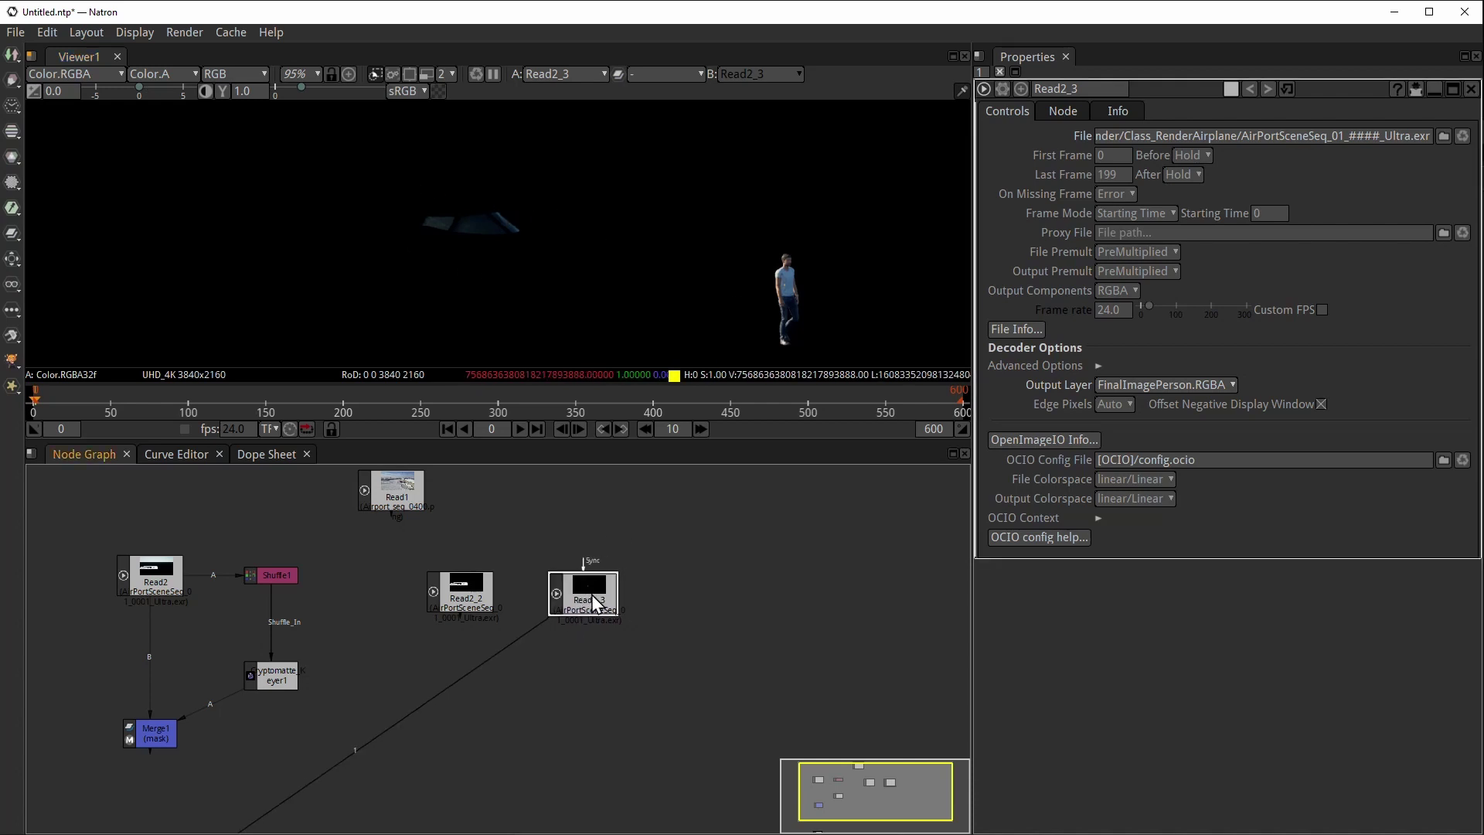
- Move the viewer node below Read2_3 and paste a copy of Read2_3 beside it
scroll(617, 588, "down", 4)
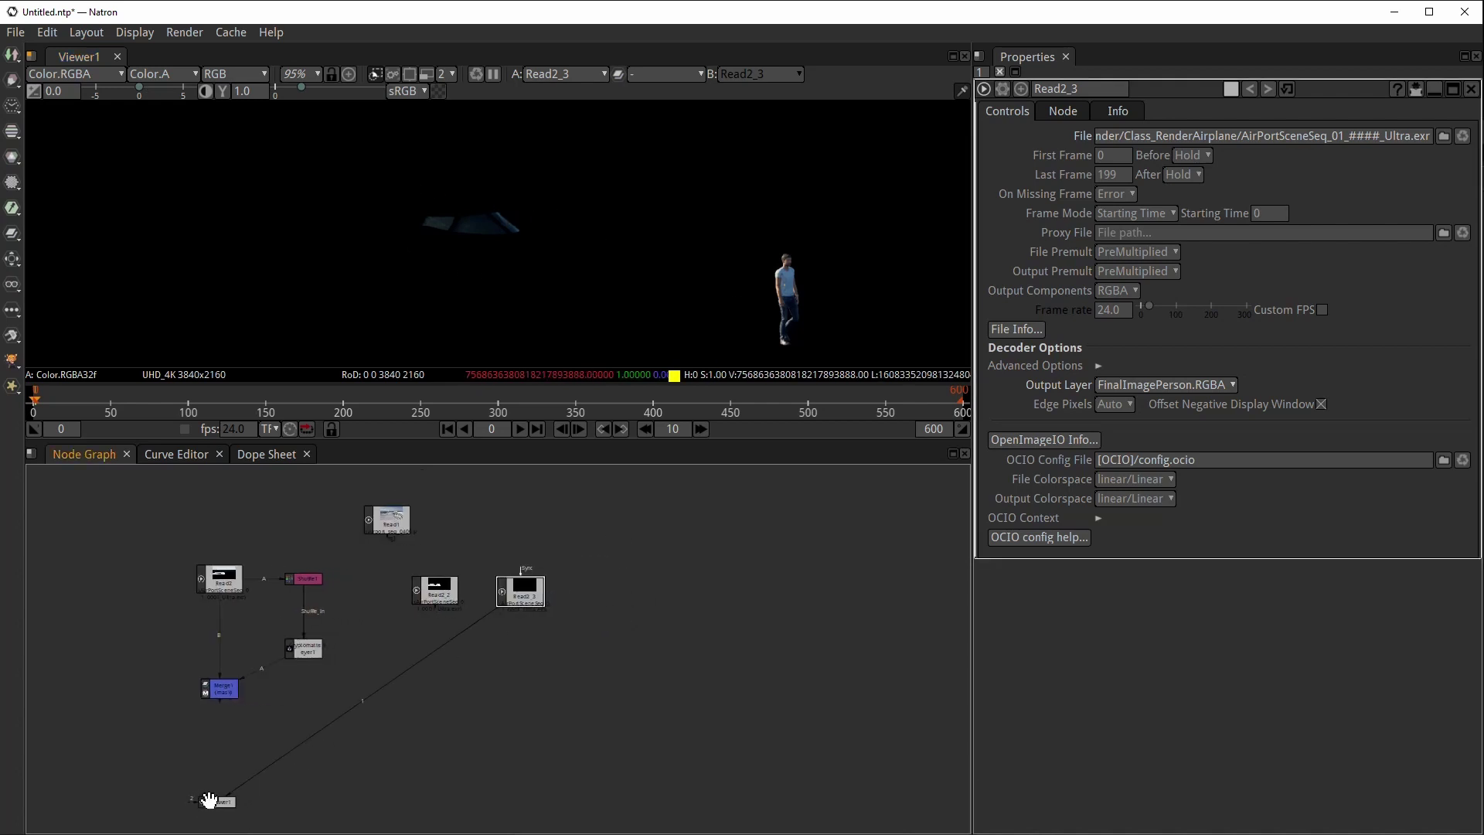
left_click_drag(213, 797, 506, 750)
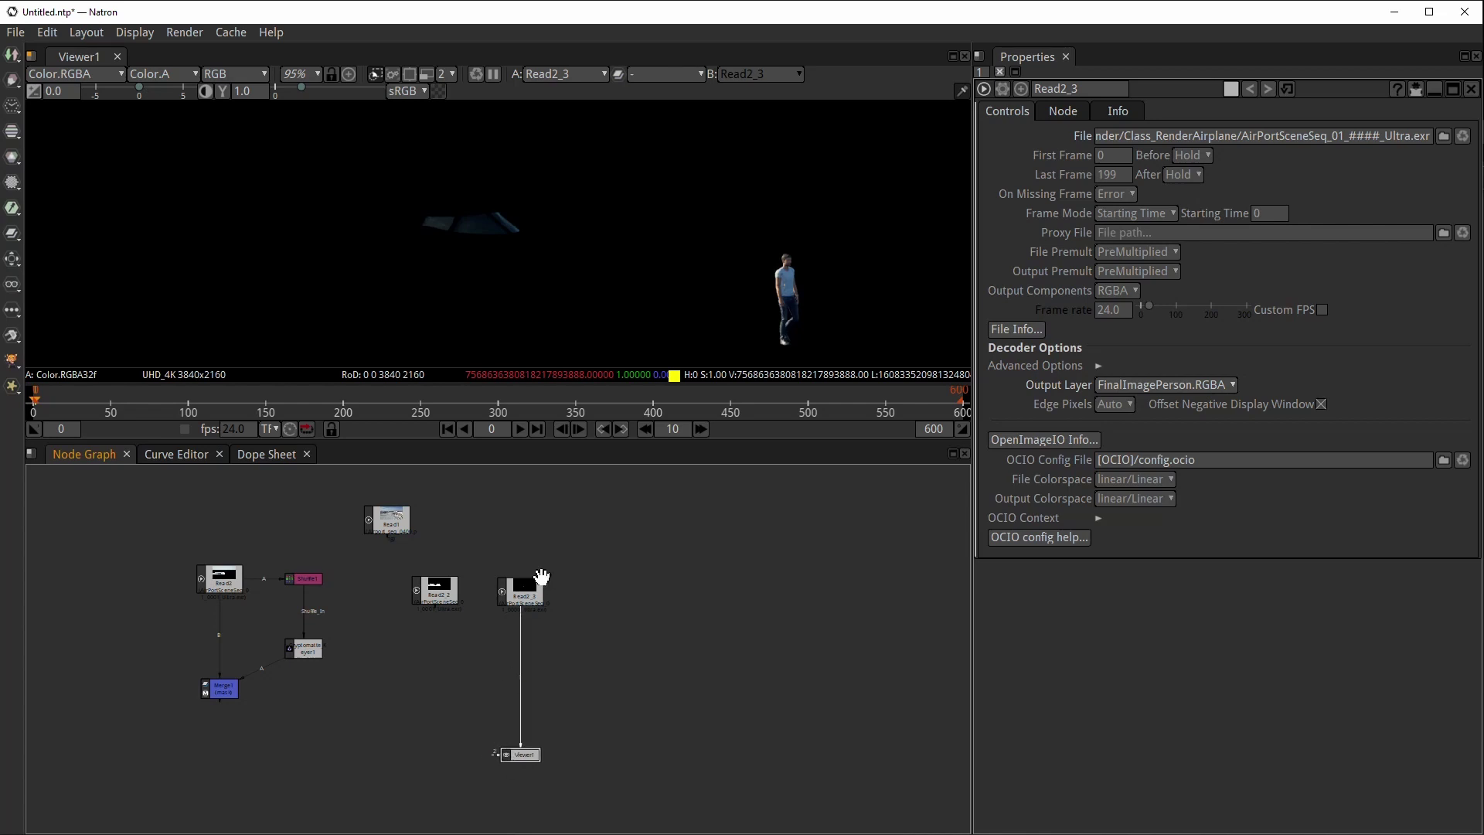
left_click(541, 576)
key("ctrl+c")
key("ctrl+v")
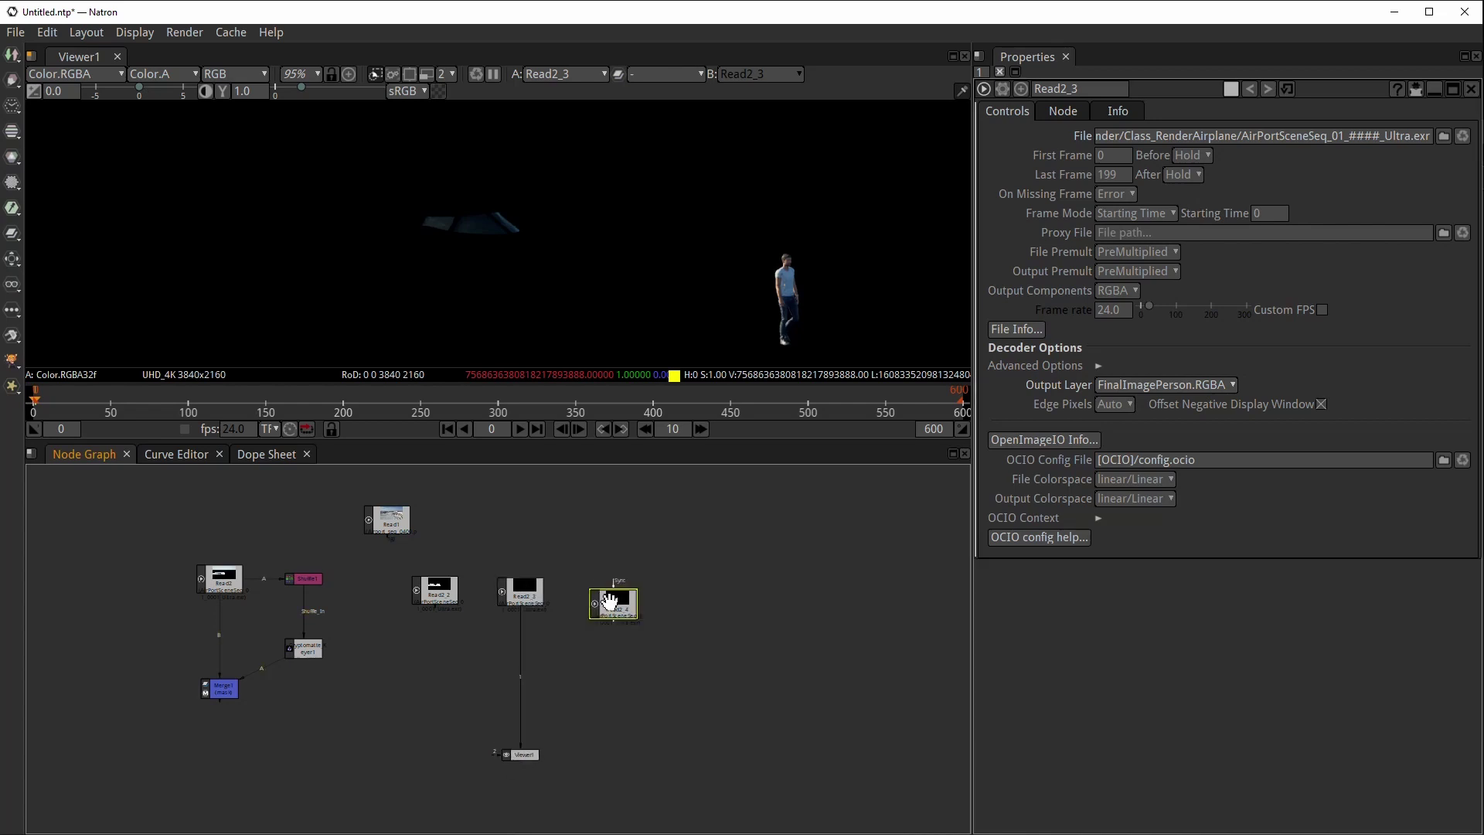
left_click_drag(611, 601, 605, 585)
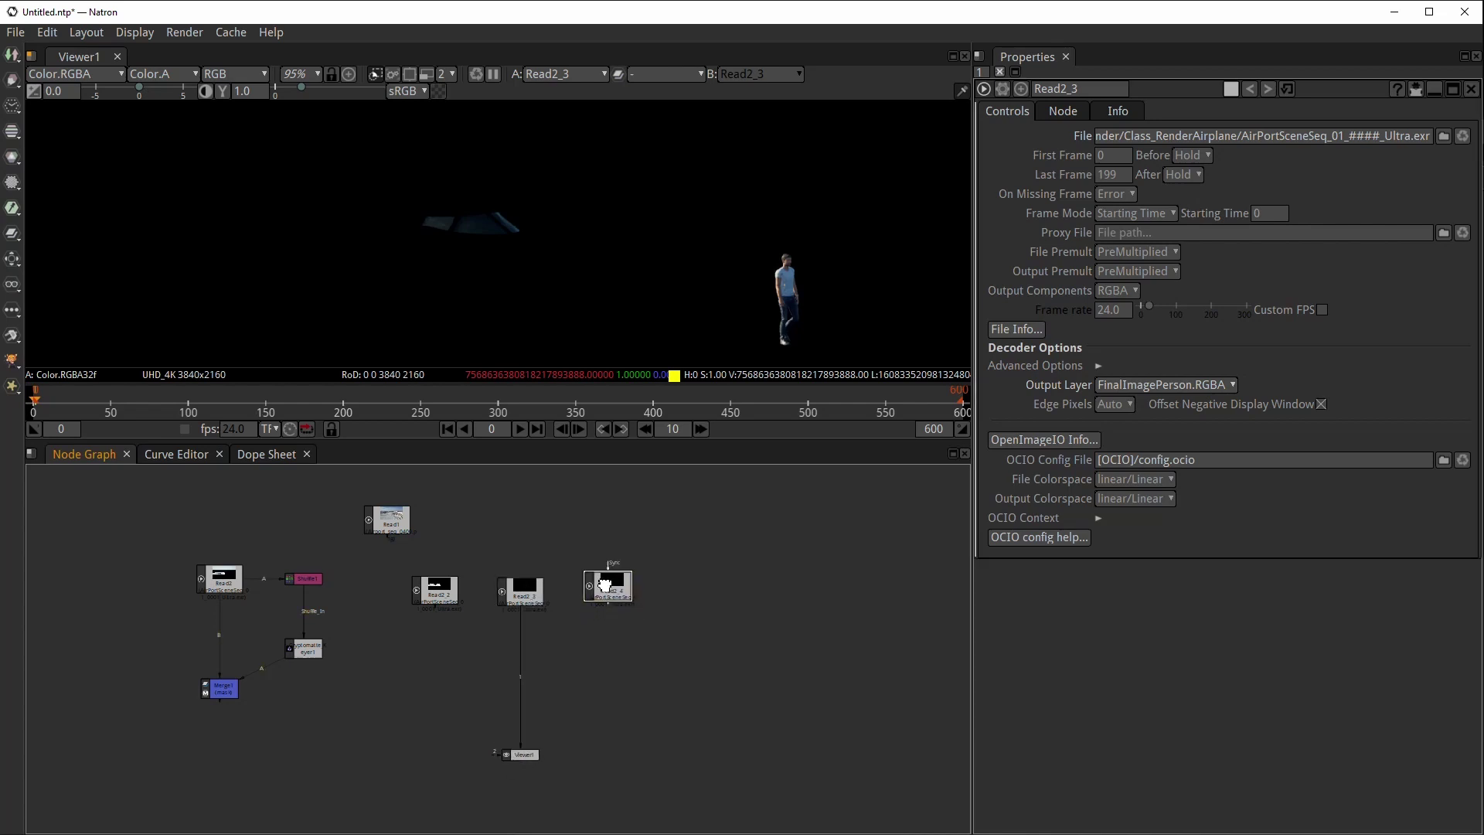
- Set the output layer of the newest Read copy, Read2_4, to FinalImagePlane.RGBA
left_click(1220, 385)
left_click(1203, 554)
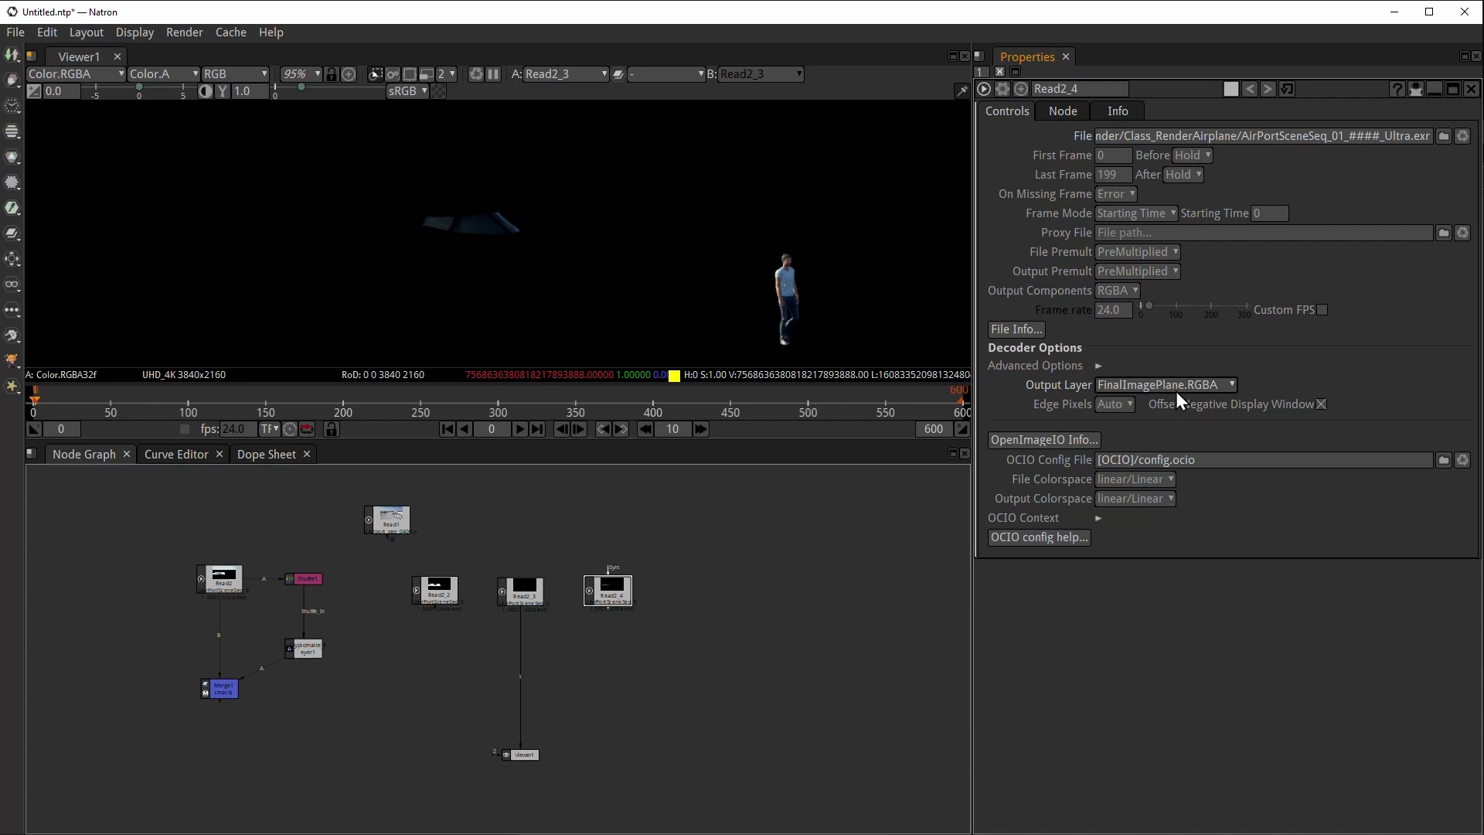
left_click(615, 599)
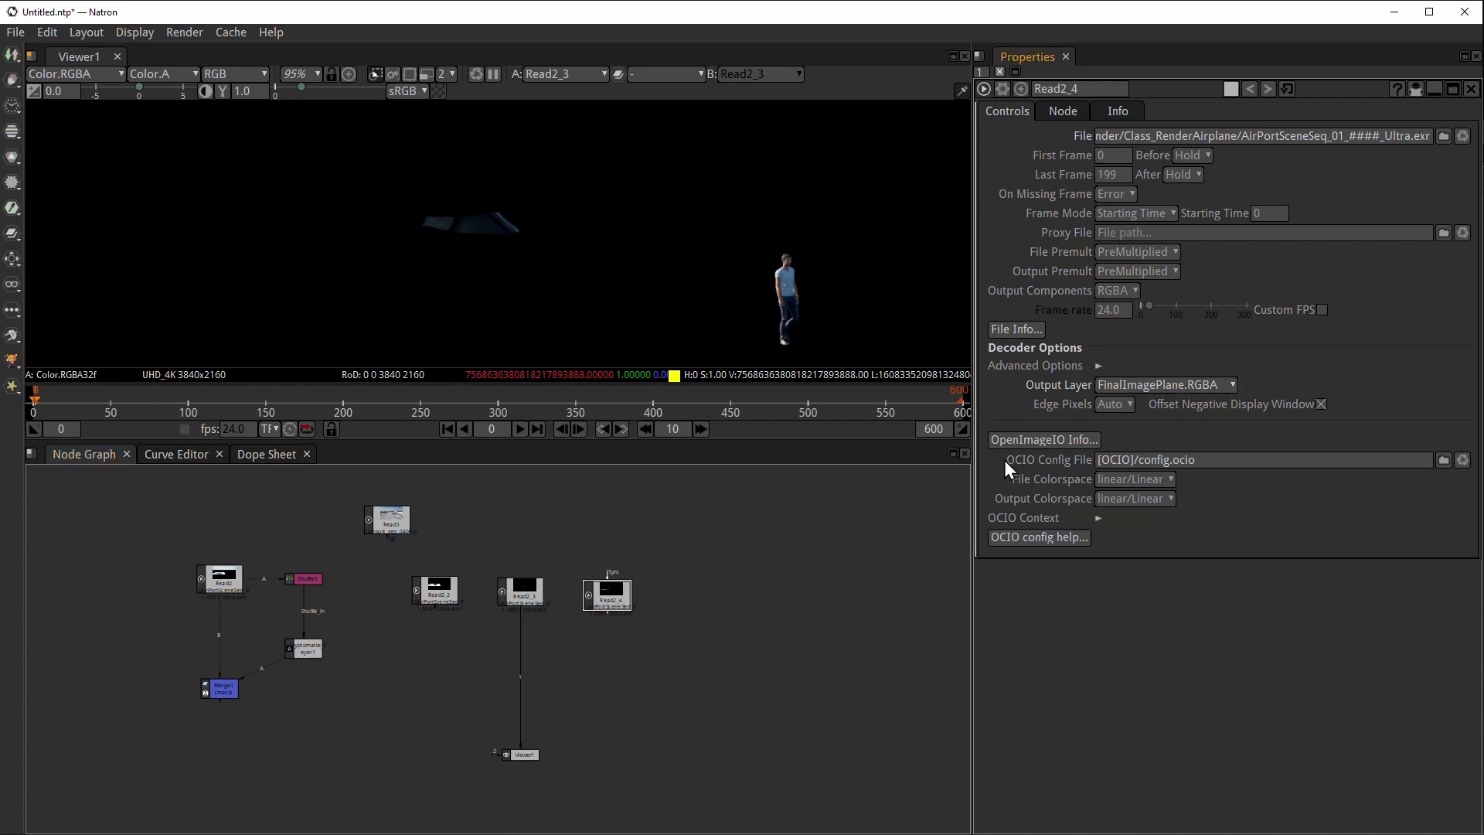
scroll(547, 607, "up", 4)
left_click_drag(648, 585, 645, 583)
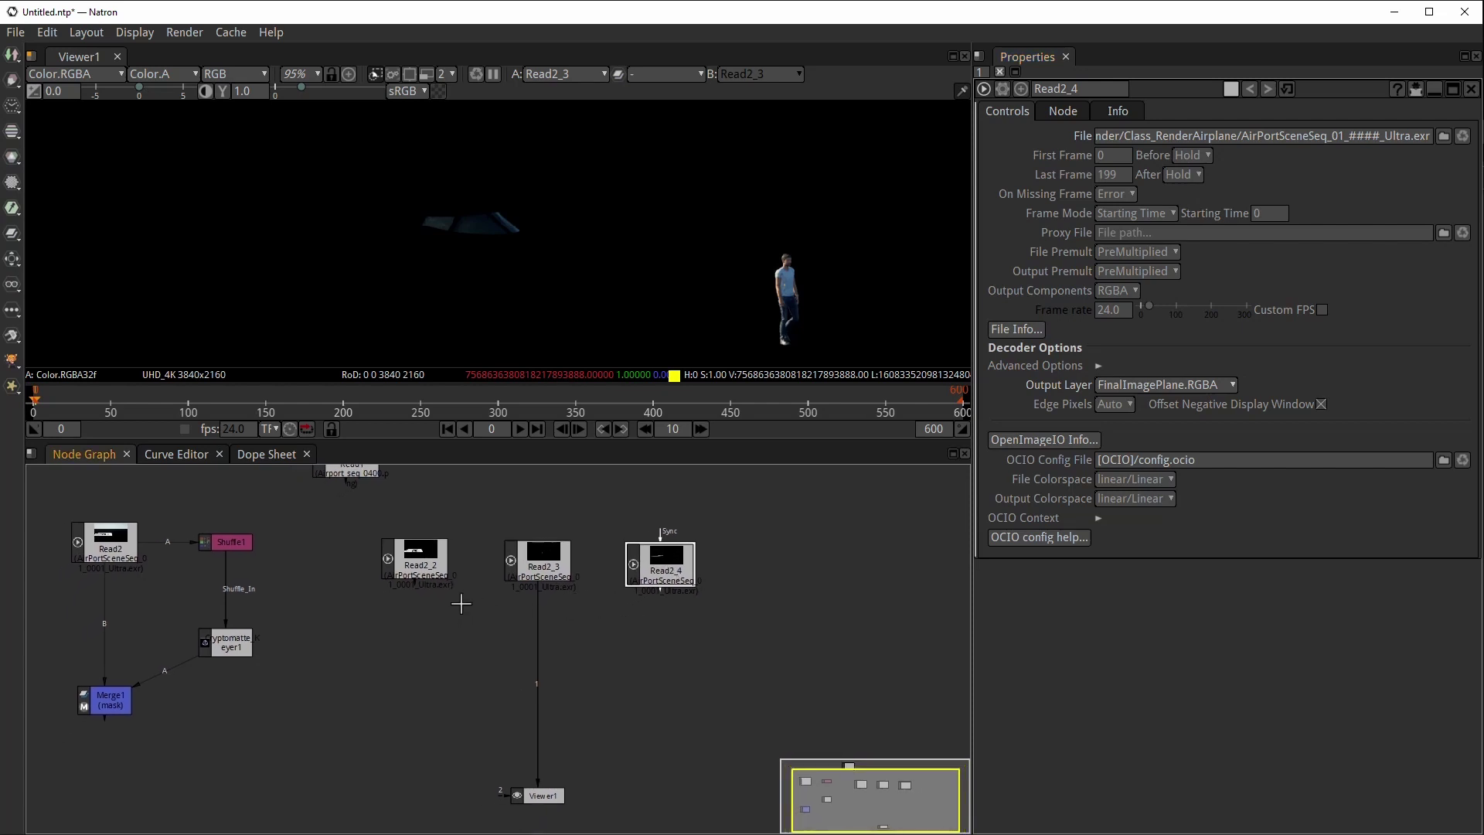
- View Read2_2, Read2_3 and Read2_4 in turn on viewer input 1, ending on the plane layer
left_click(414, 564)
key("1")
left_click(543, 560)
key("1")
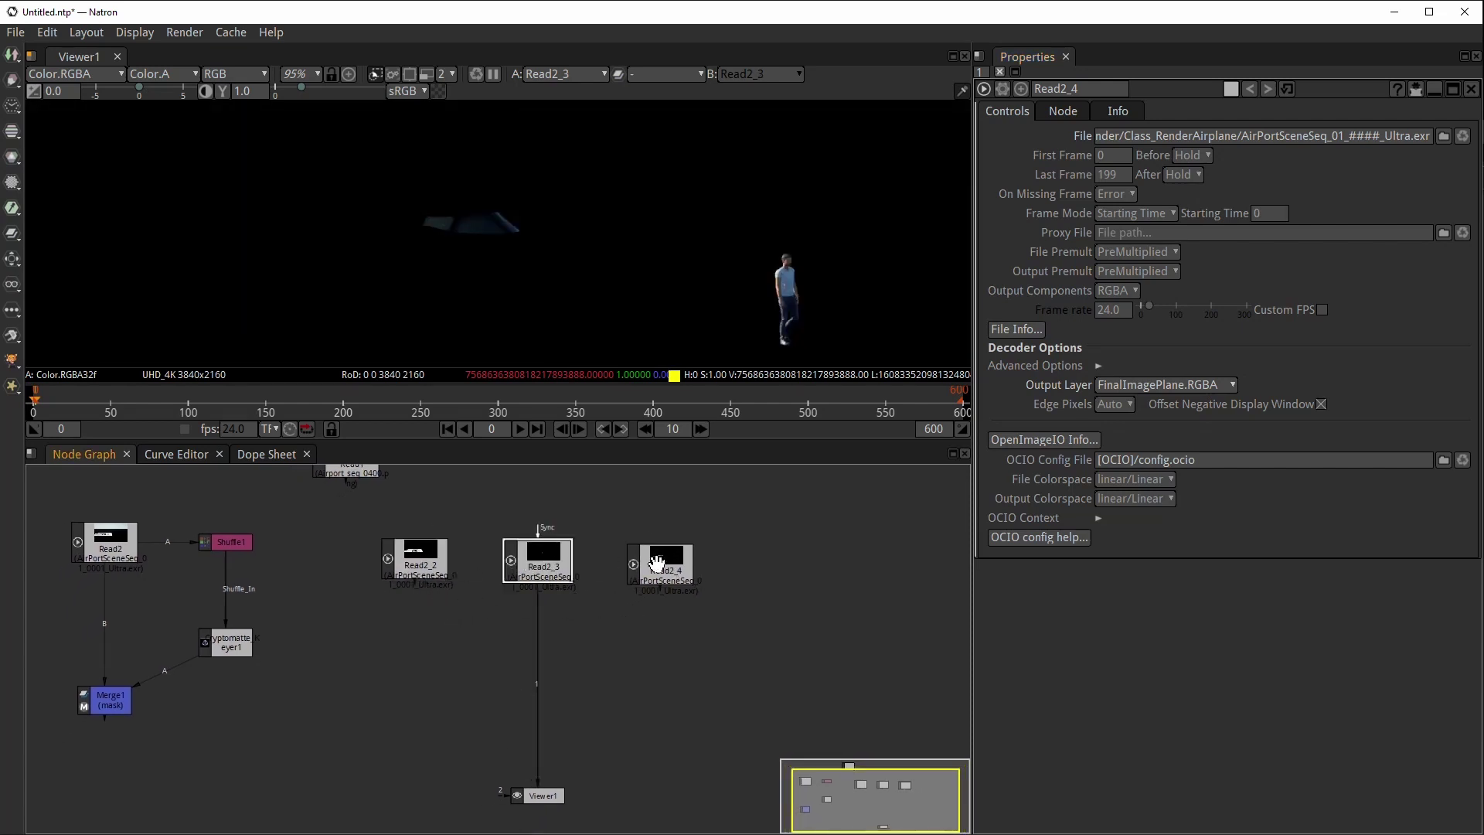
left_click(655, 564)
key("1")
scroll(498, 243, "down", 3)
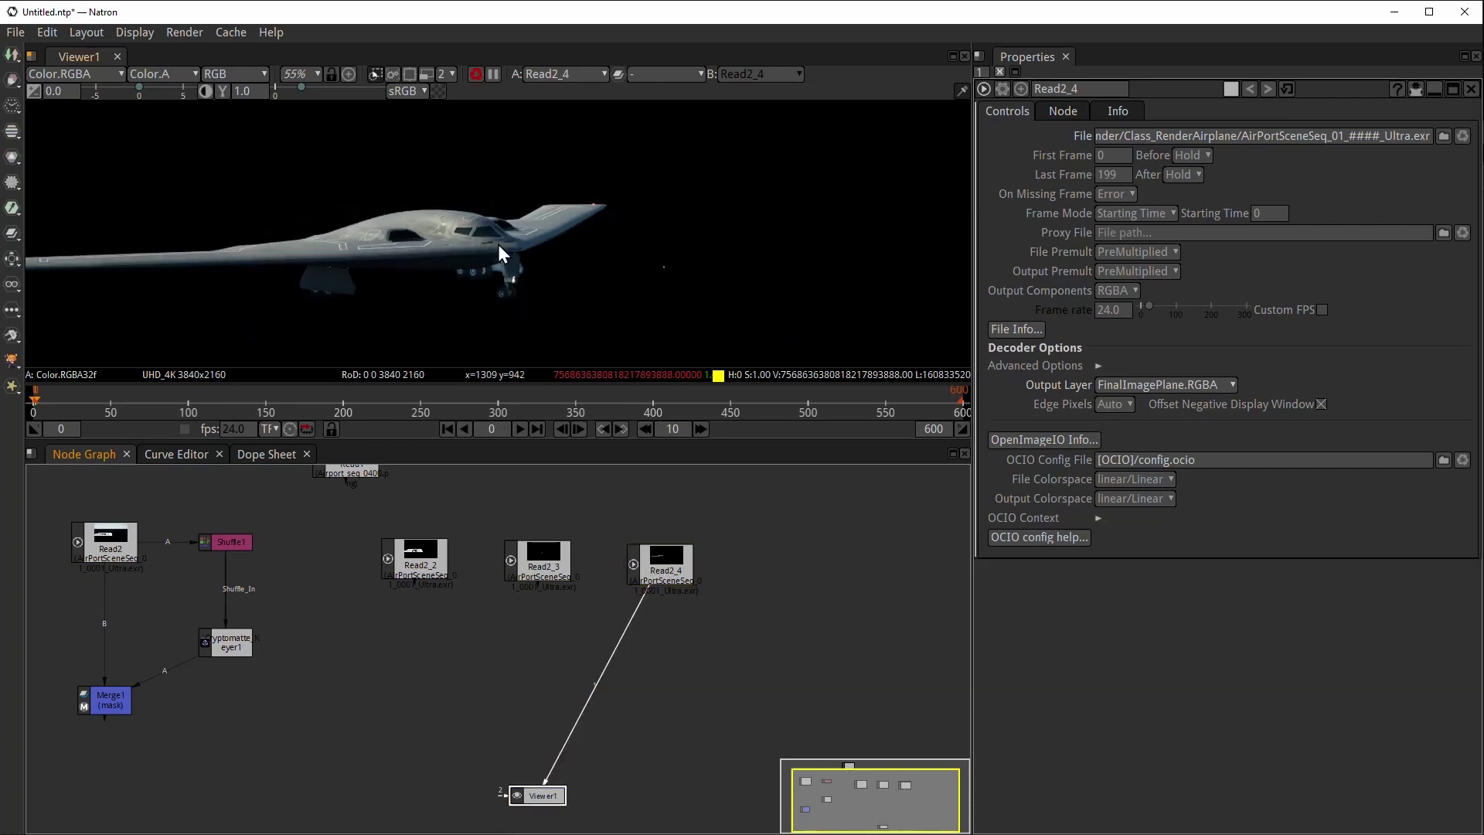
- Move the viewer node directly below Read2_4 and place the airport plate's Read node to the right of the render copies
left_click_drag(561, 647, 579, 640)
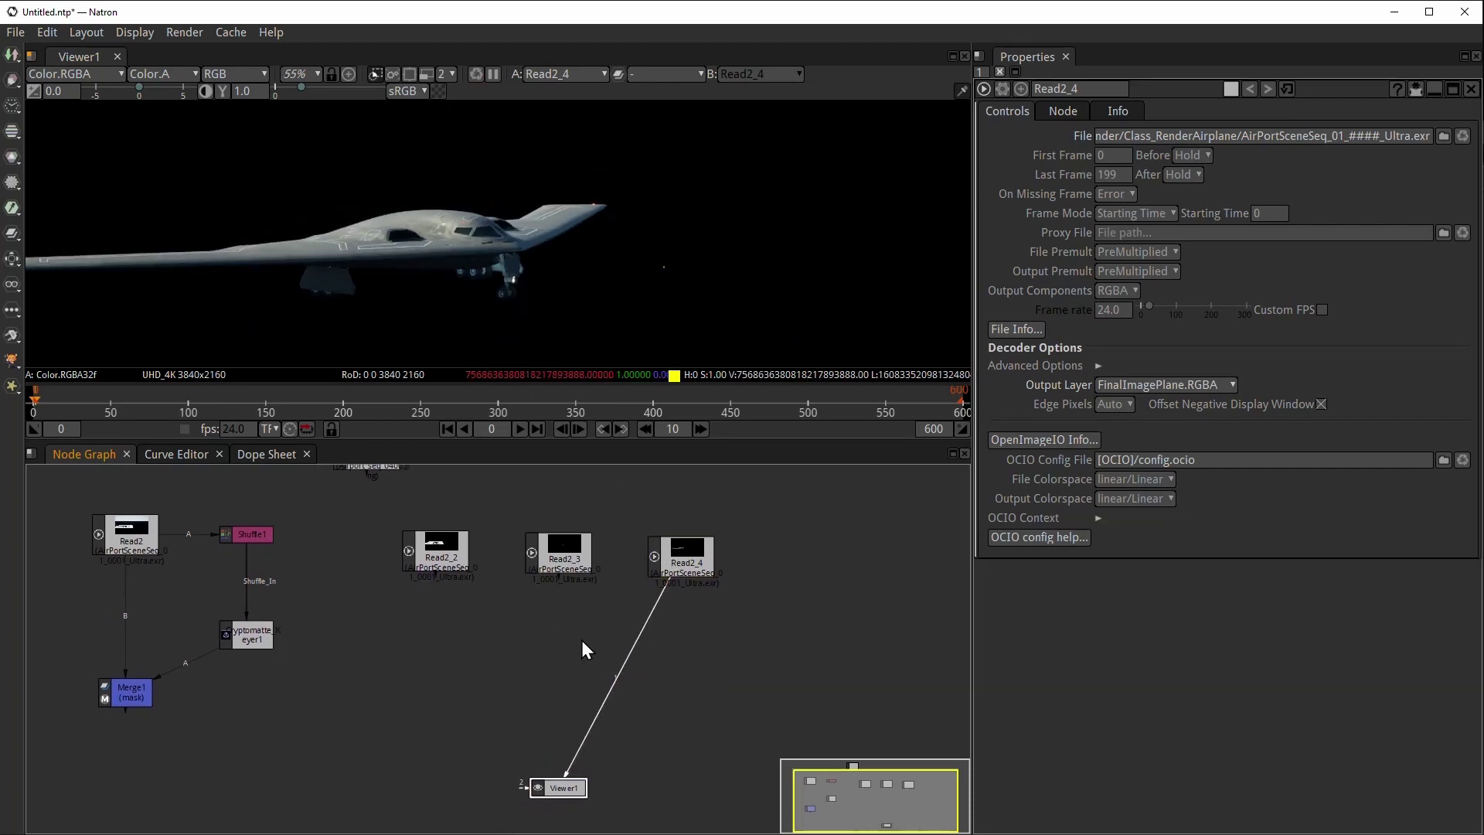
left_click_drag(551, 786, 672, 784)
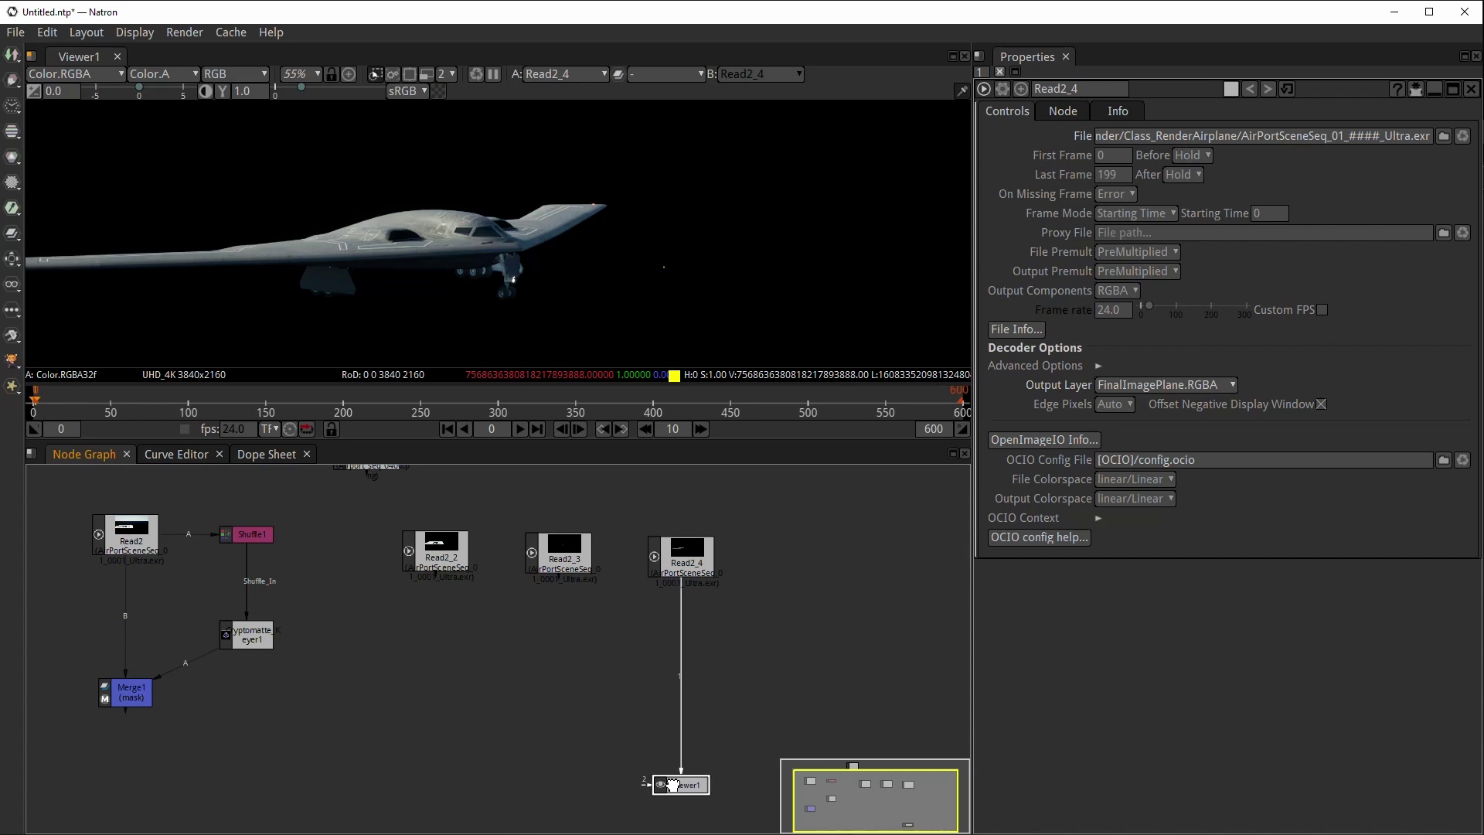
left_click_drag(684, 577, 649, 656)
left_click_drag(430, 605, 369, 589)
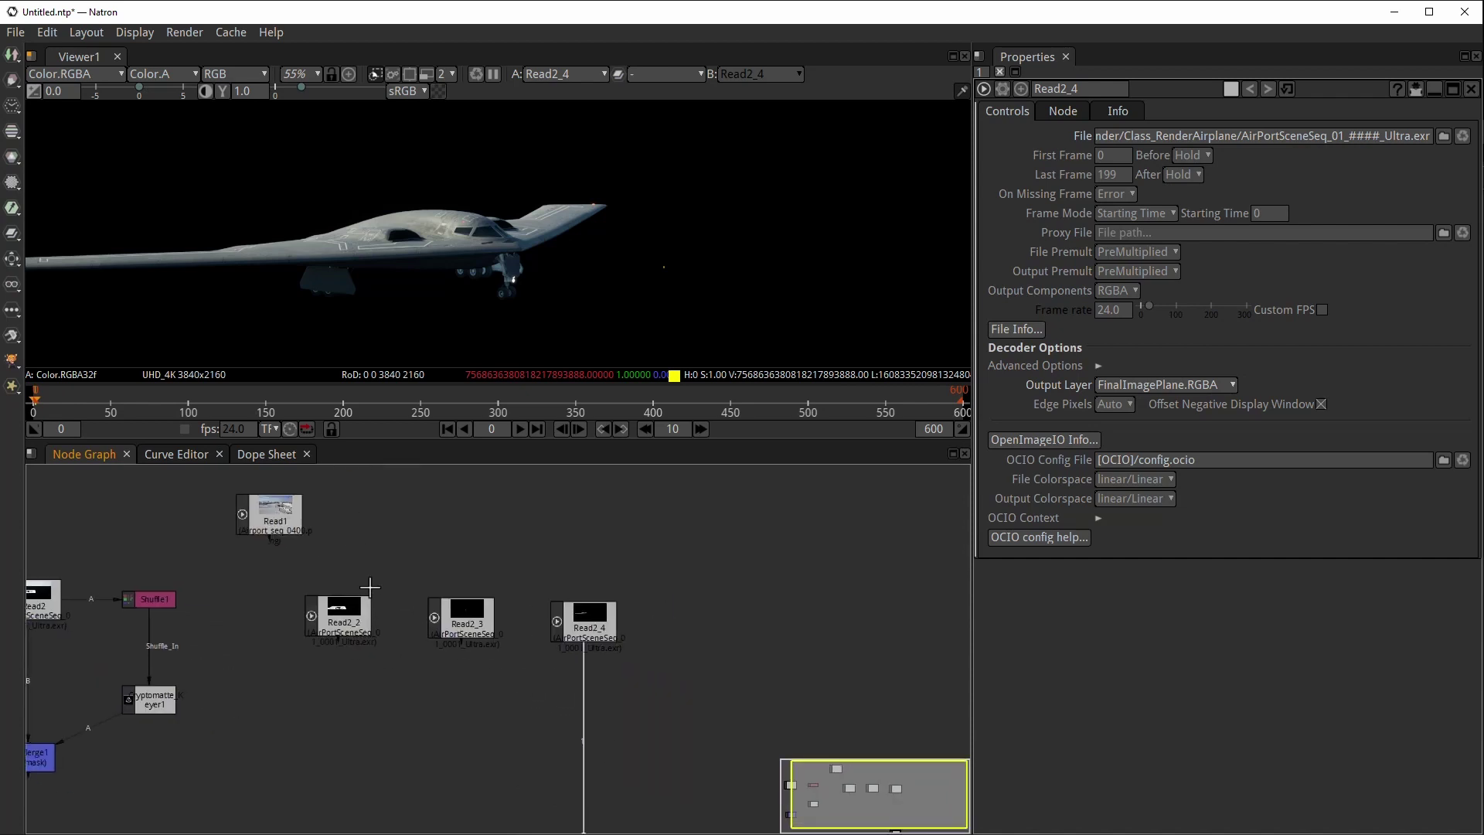
left_click_drag(264, 519, 680, 574)
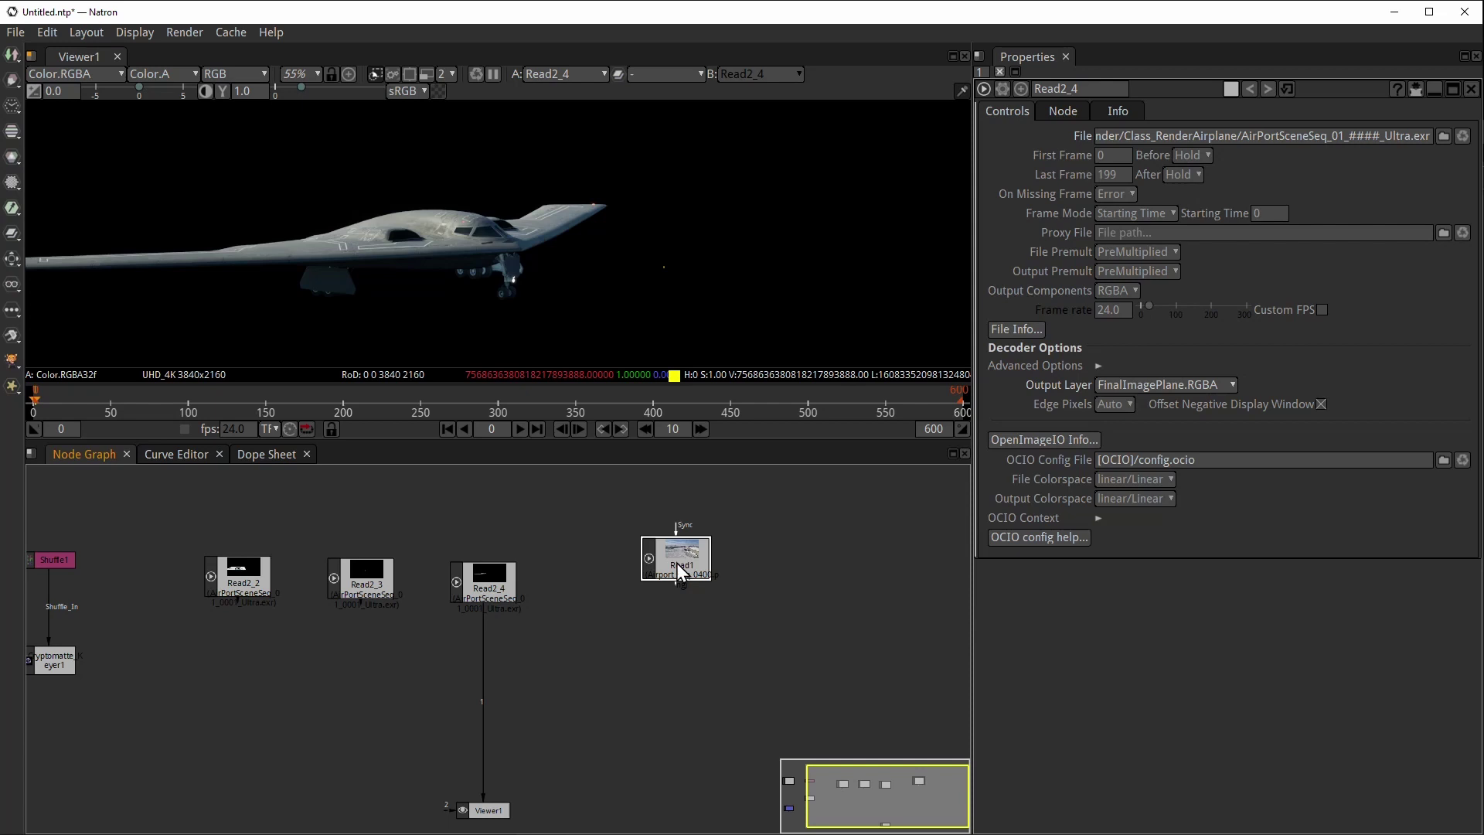
- Add an over Merge below the airport plate, connect Read2_4 to its A input, and view it on viewer input 1
key("m")
left_click_drag(685, 609, 687, 691)
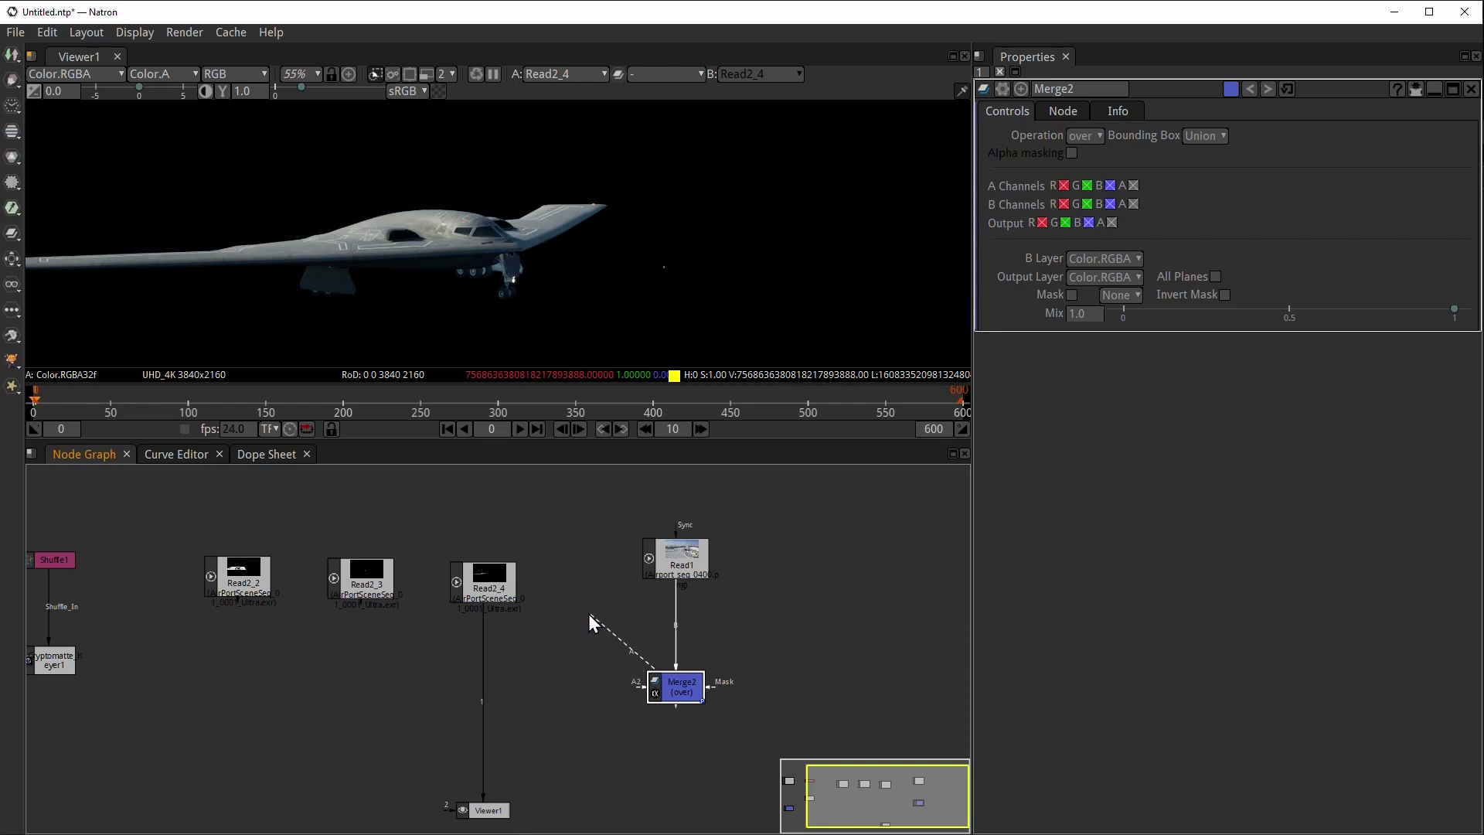
left_click_drag(589, 620, 487, 591)
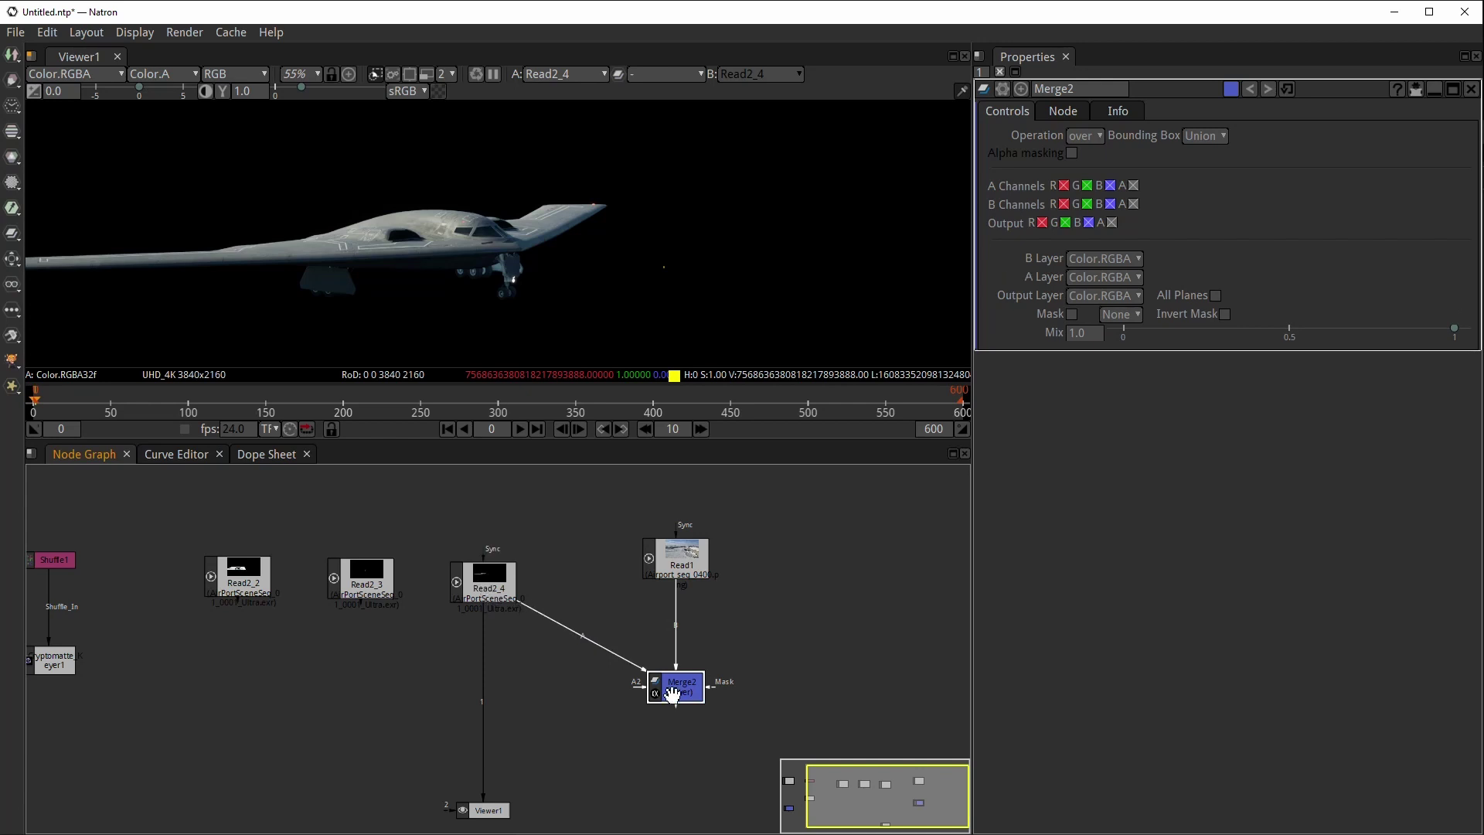
key("1")
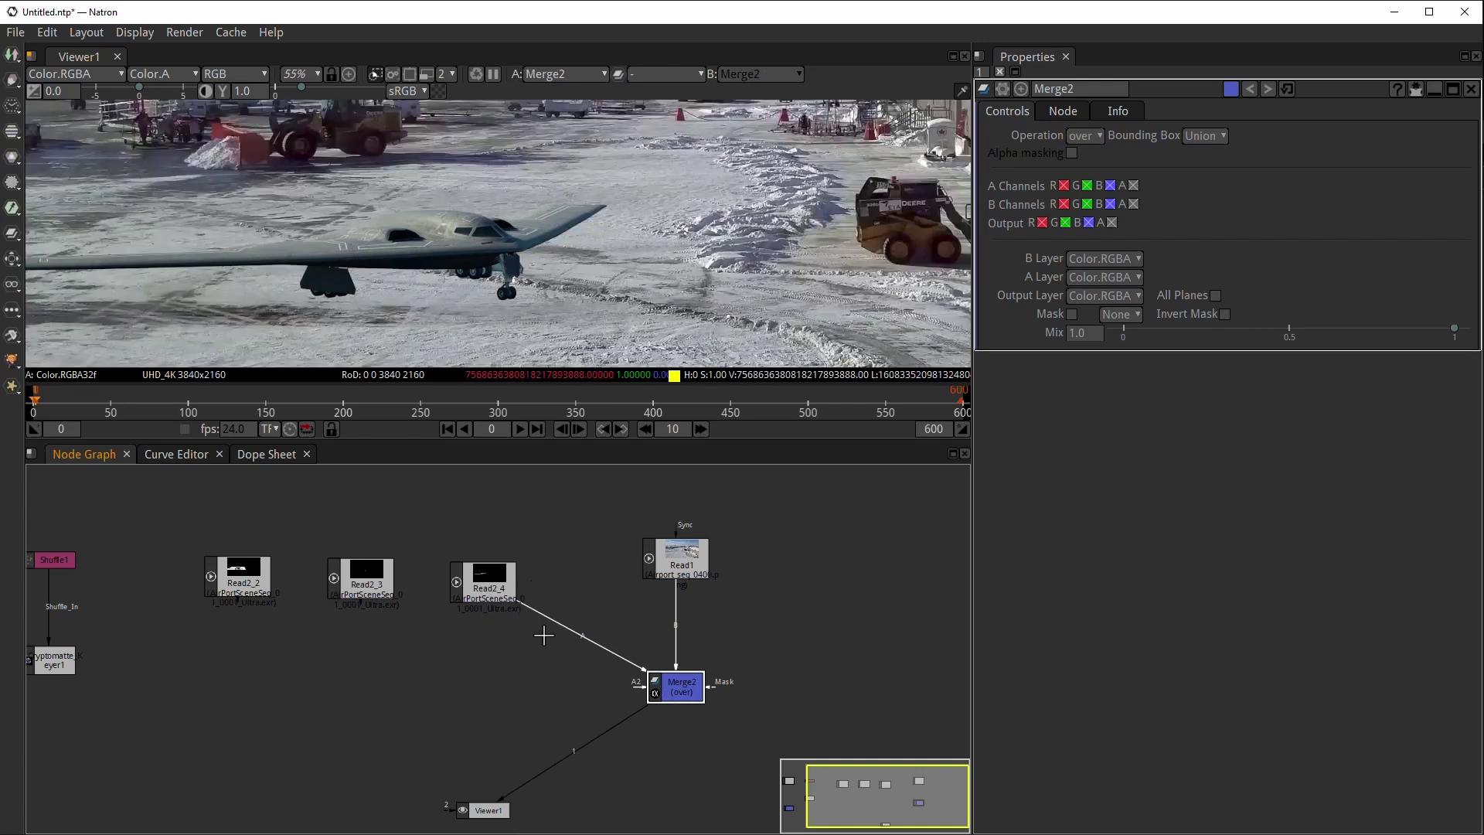
- Align Read2_4 level with the new Merge and move the viewer node directly below the Merge
left_click_drag(498, 608, 497, 707)
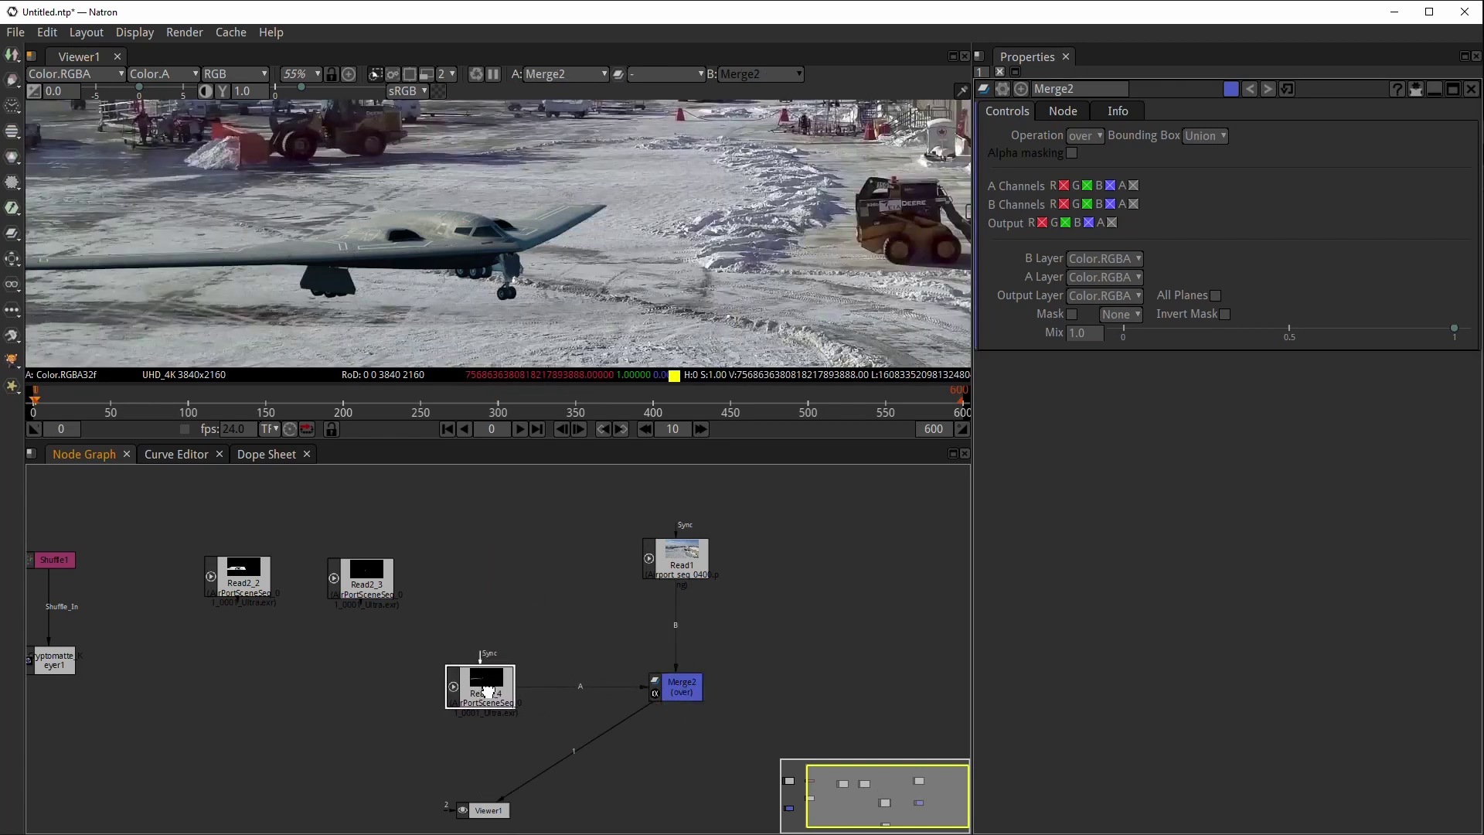
left_click_drag(495, 805, 665, 800)
left_click_drag(657, 649, 672, 592)
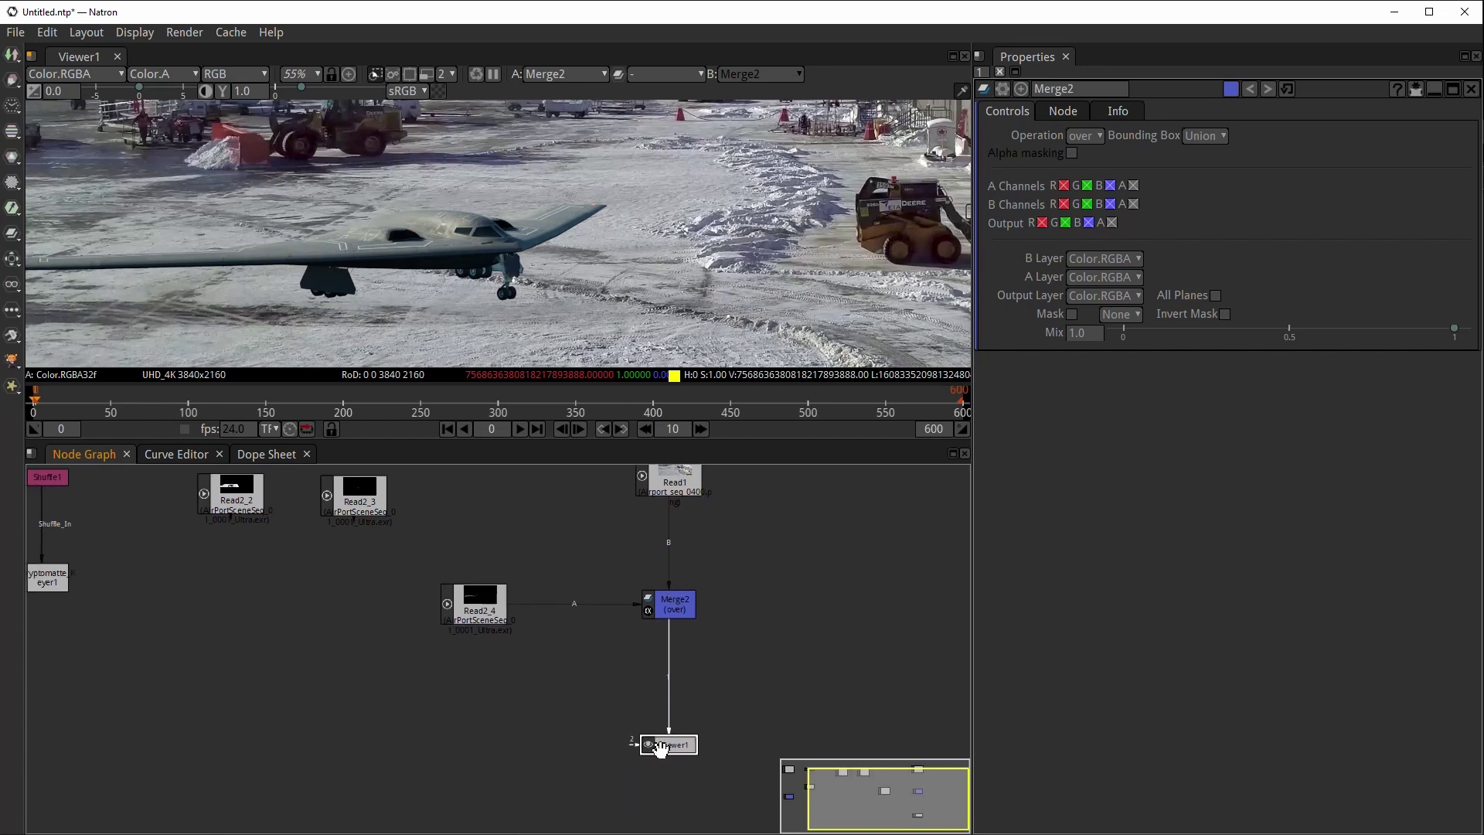
left_click_drag(662, 744, 666, 773)
- Place Read2_3 below Read2_4, and route Read2_4's connection to the Merge through a dot with Read2_4 raised above it
left_click_drag(363, 503, 480, 700)
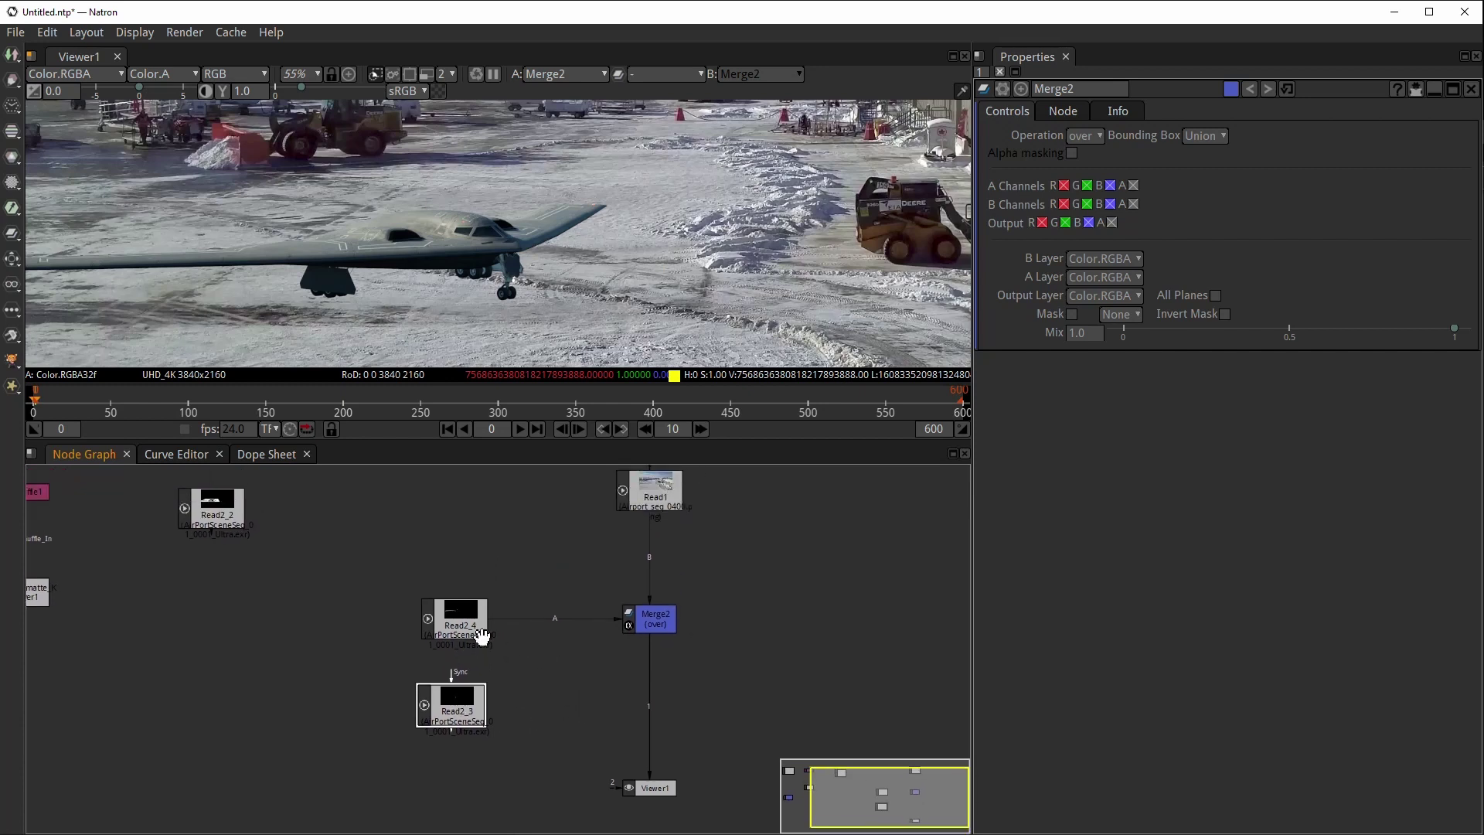
mouse_move(479, 623)
left_mouse_down()
mouse_move(489, 556)
mouse_move(453, 624)
left_mouse_up()
left_click_drag(460, 618, 457, 620)
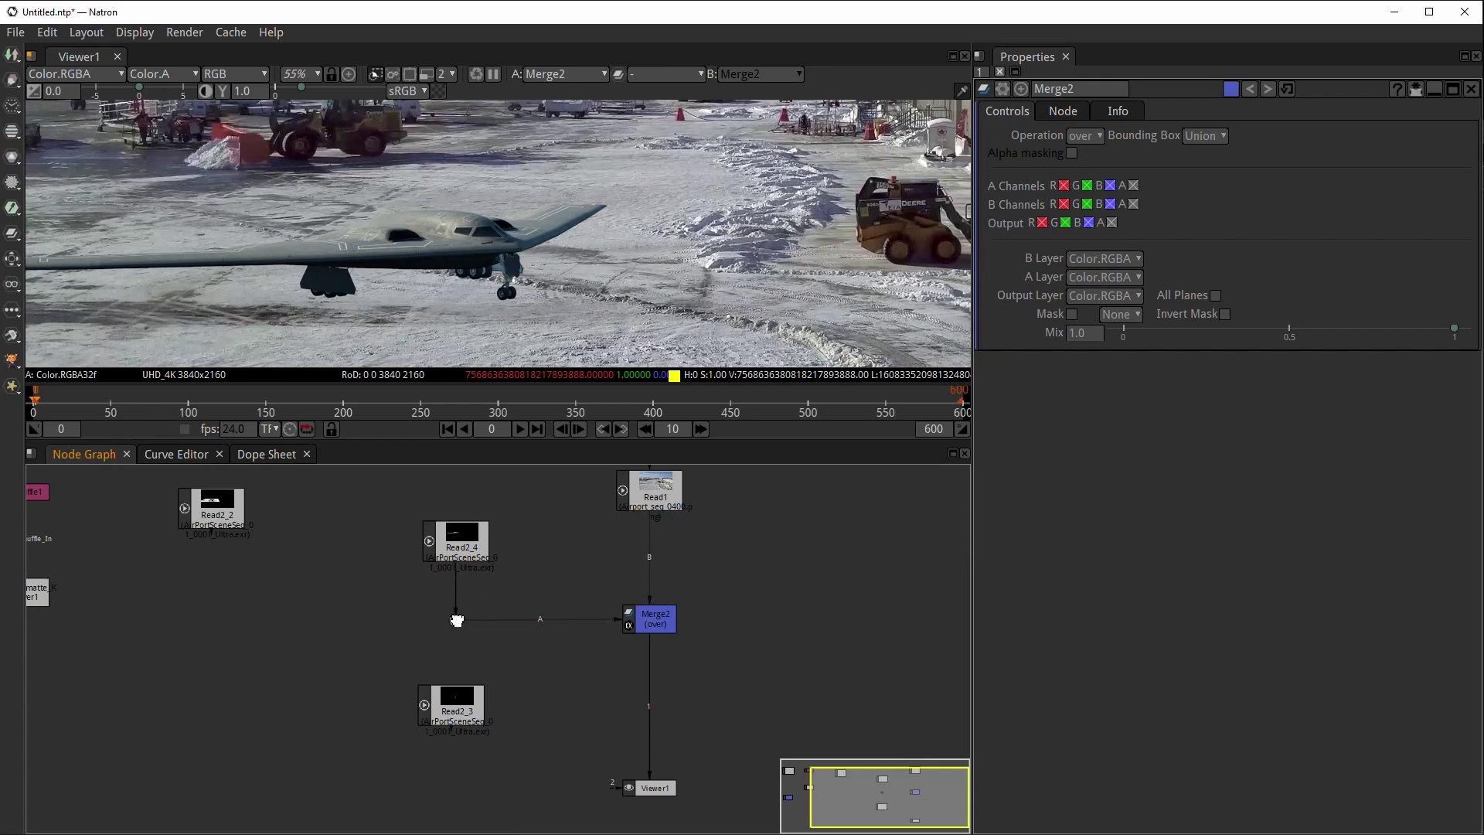
left_click_drag(458, 545, 456, 535)
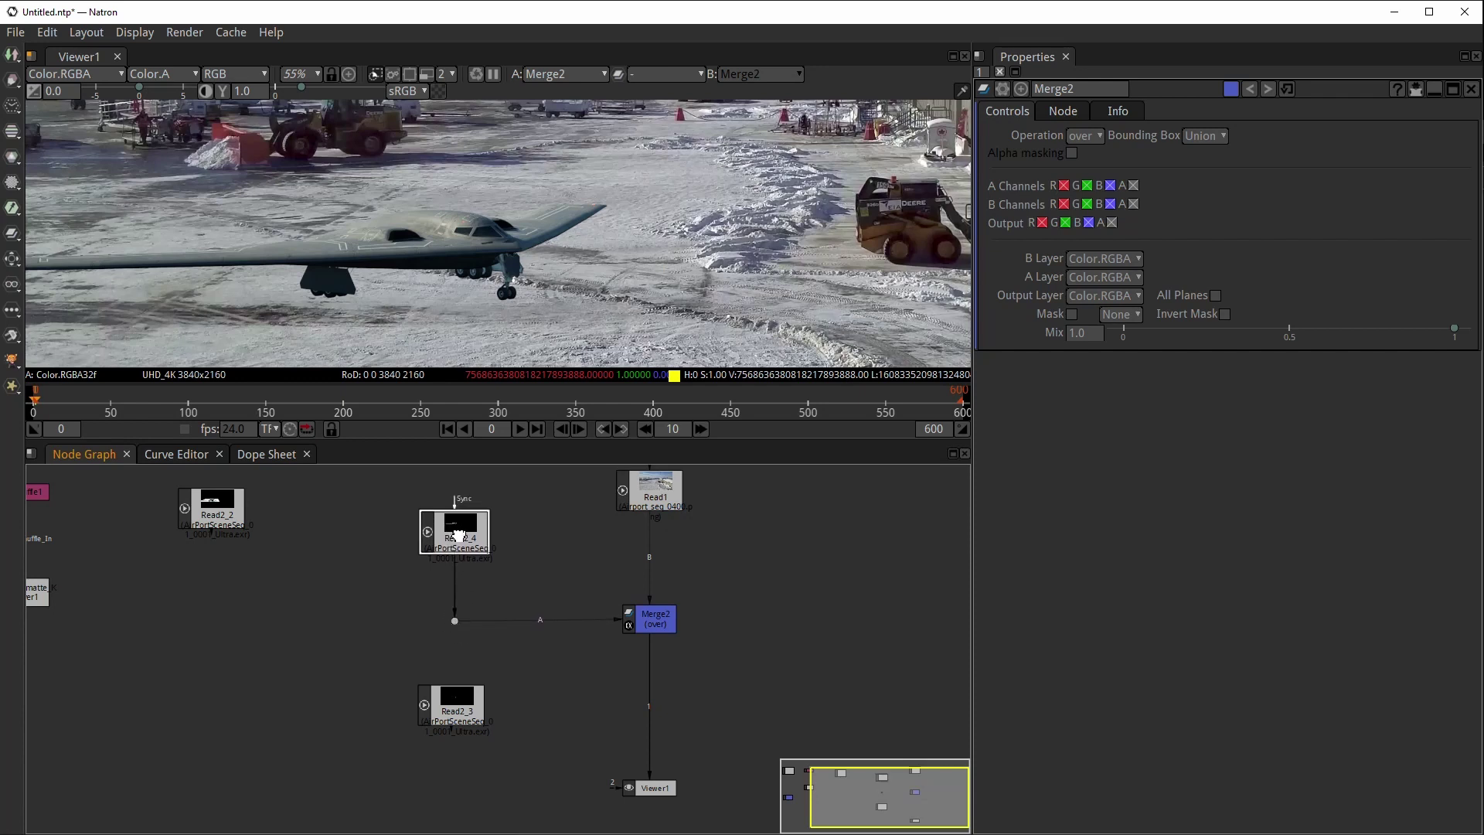
mouse_move(490, 638)
left_mouse_down()
mouse_move(497, 580)
mouse_move(478, 623)
left_mouse_up()
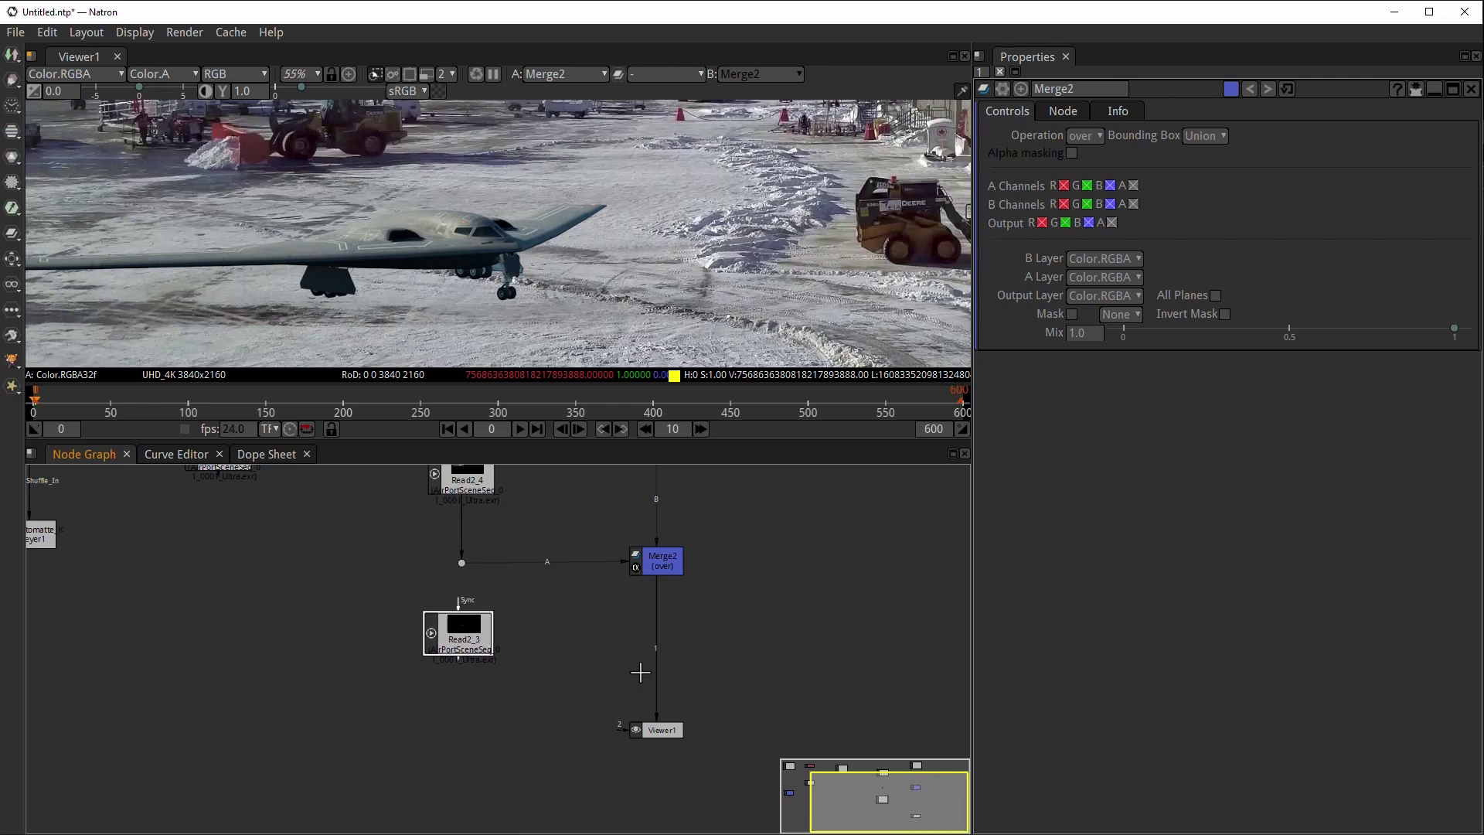
- Add another over Merge below Merge2, feeding the viewer, and move it down to leave room between the two Merges
left_click(662, 572)
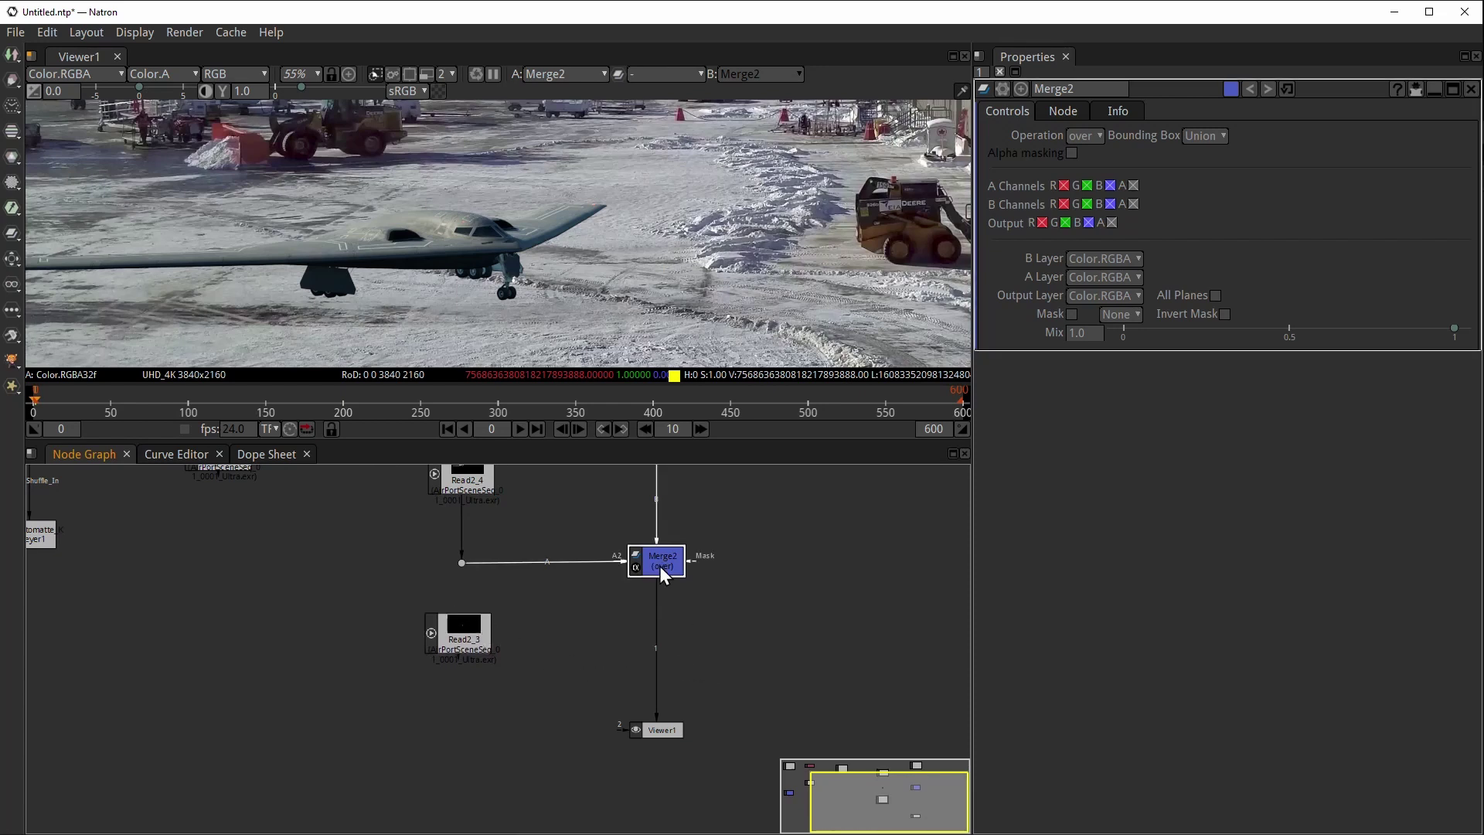
key("m")
left_click_drag(655, 601, 653, 666)
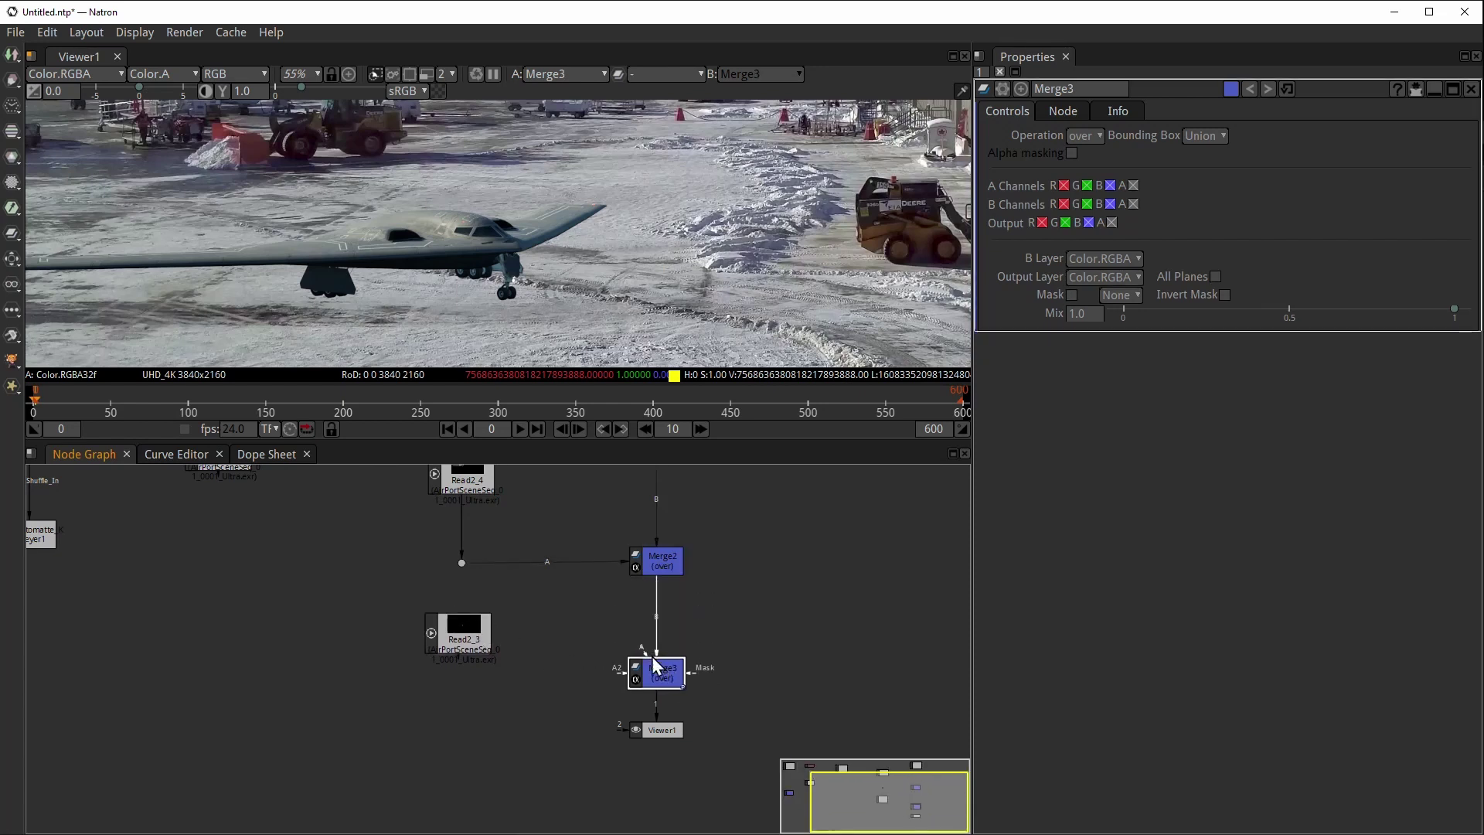
- Feed Read2_3 into Merge3's A input through a dot below Read2_3, and align Merge3 level with that dot
left_click_drag(458, 636, 458, 626)
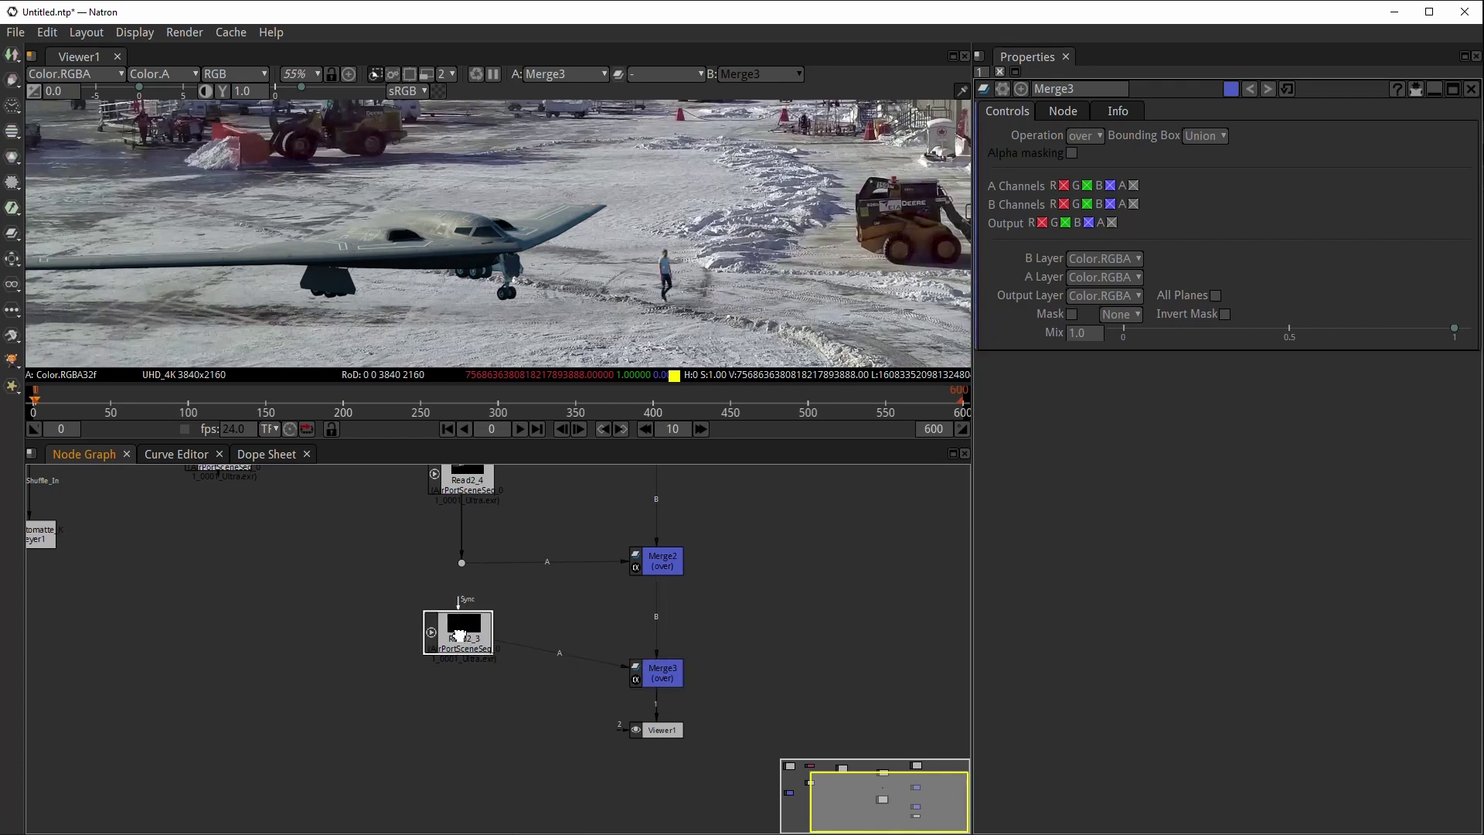
left_click_drag(570, 657, 466, 675)
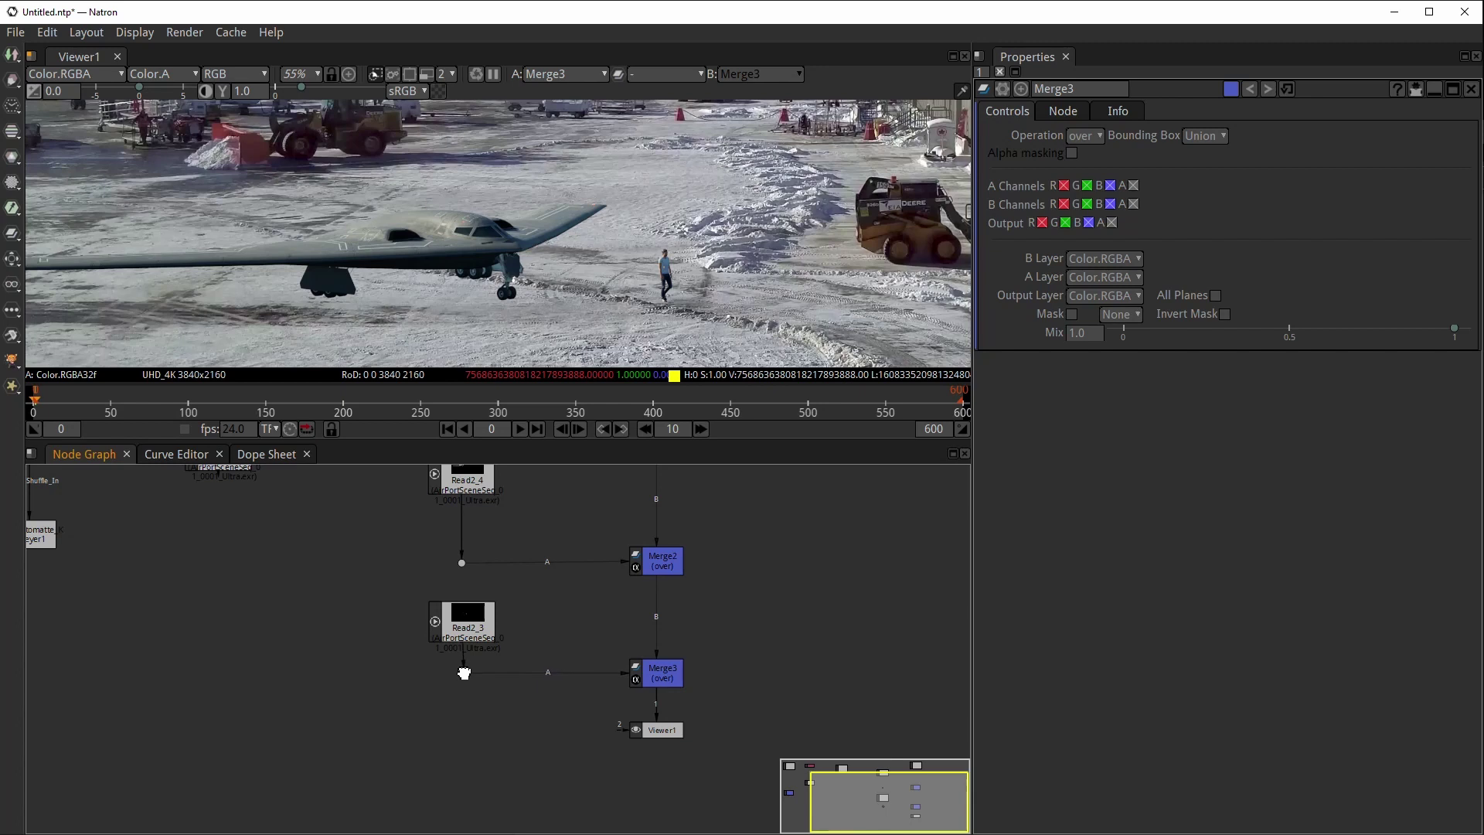
left_click(656, 678)
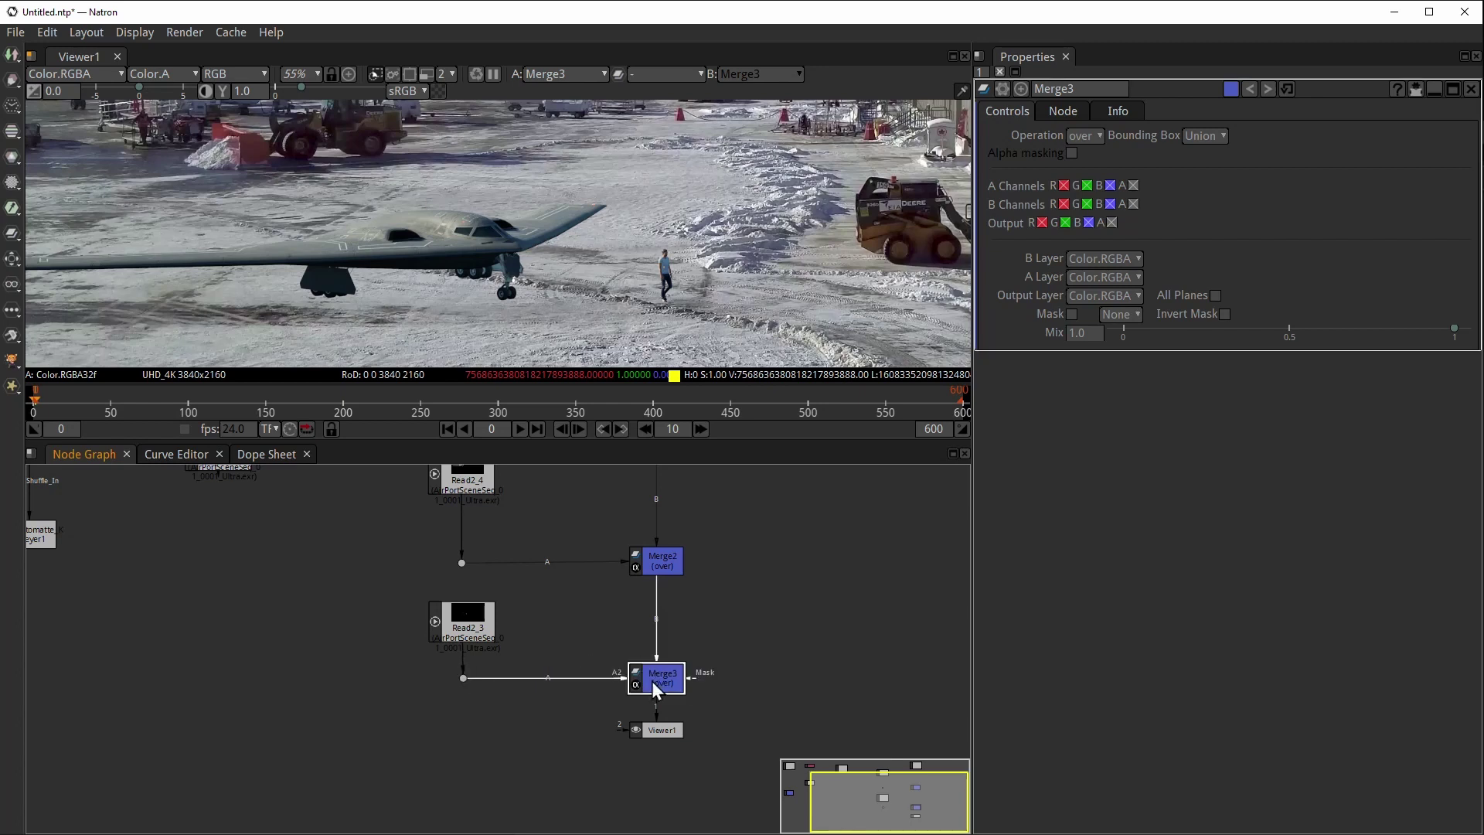
- Move the viewer node farther below Merge3 and place Read2_2 to the right of the airport plate's Read node
scroll(544, 635, "down", 2)
left_click_drag(585, 690, 590, 775)
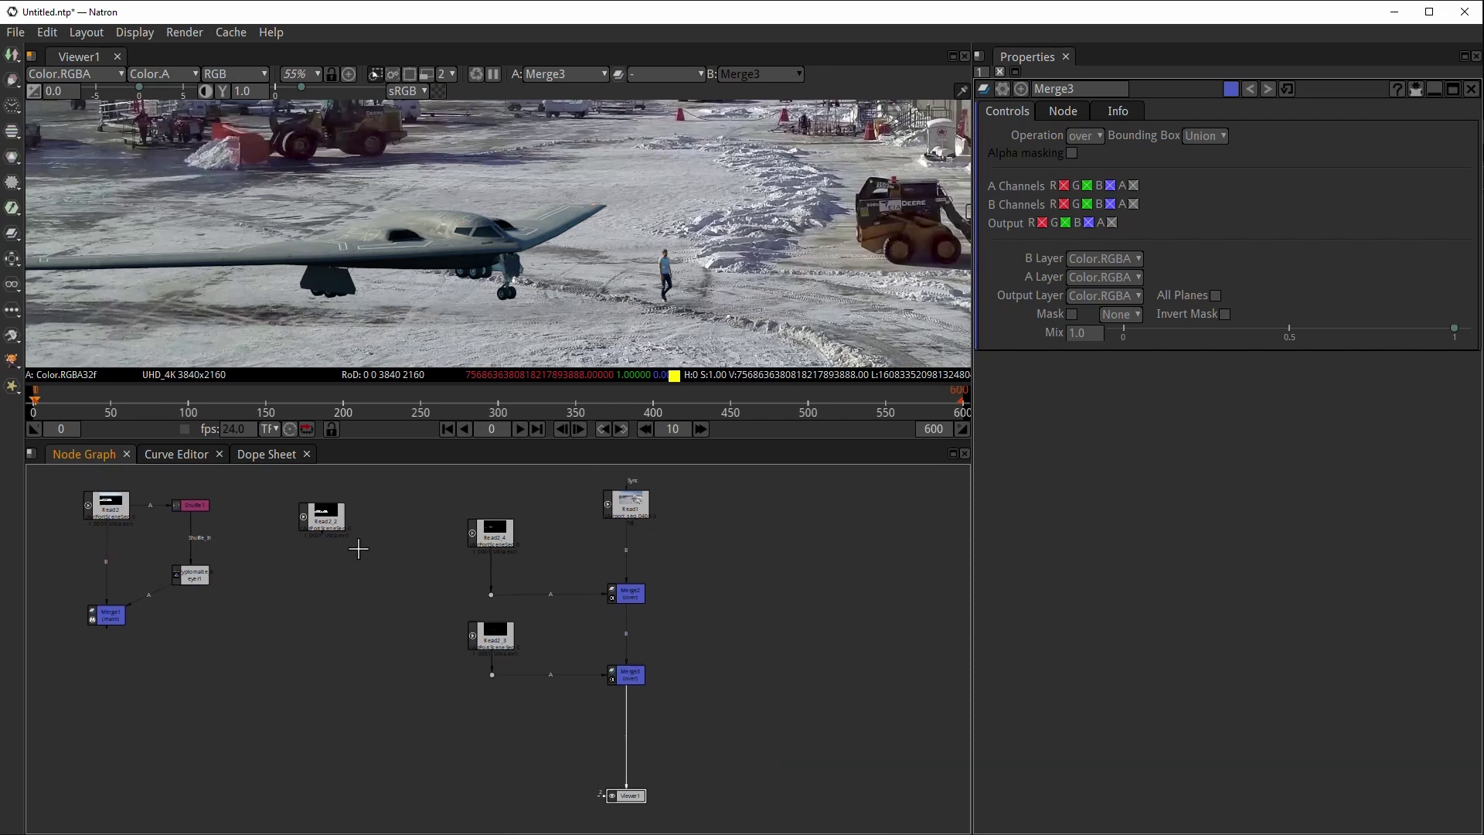
left_click(330, 520)
left_click_drag(330, 520, 744, 529)
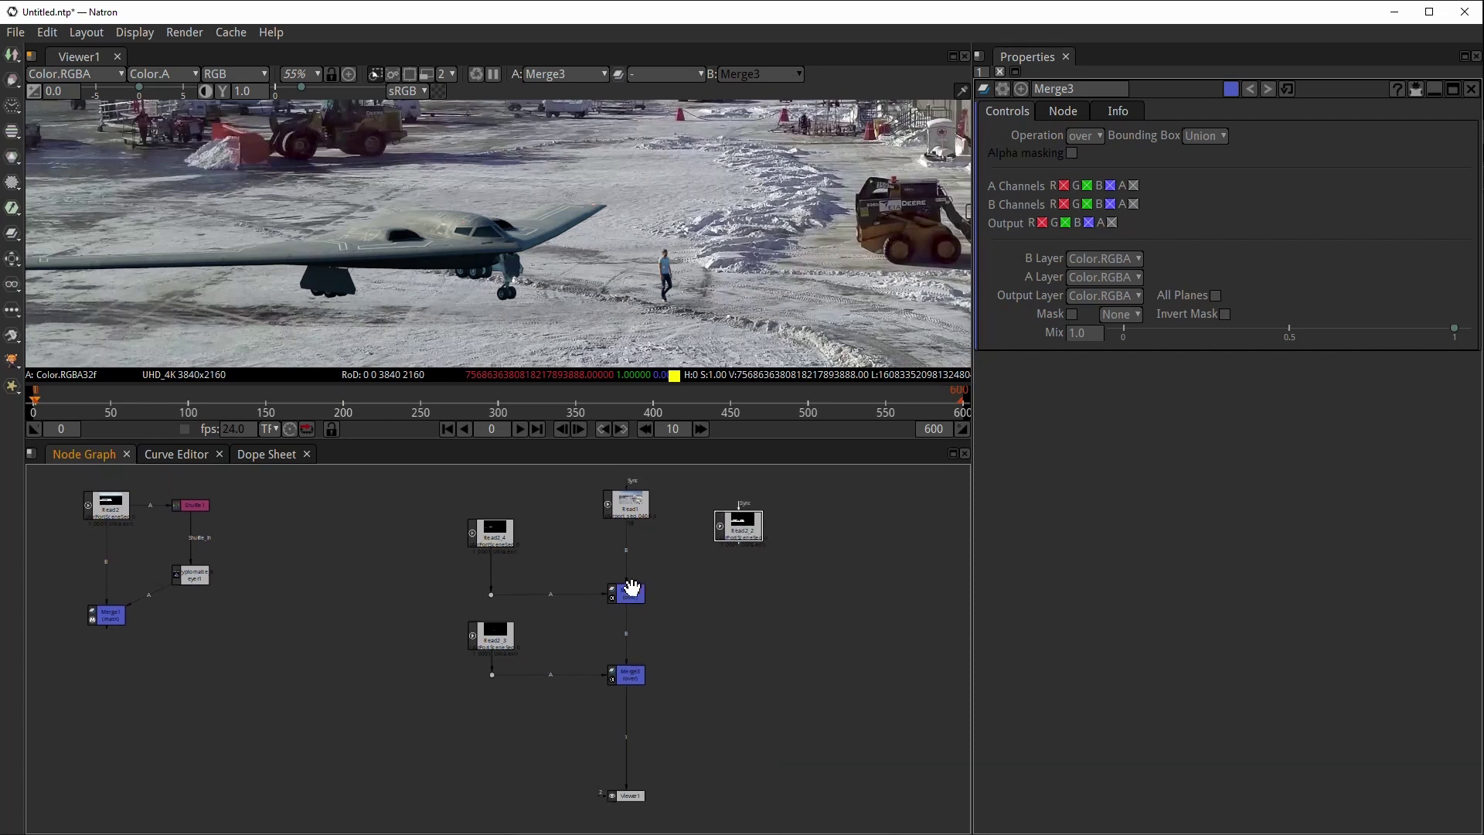
scroll(691, 573, "up", 3)
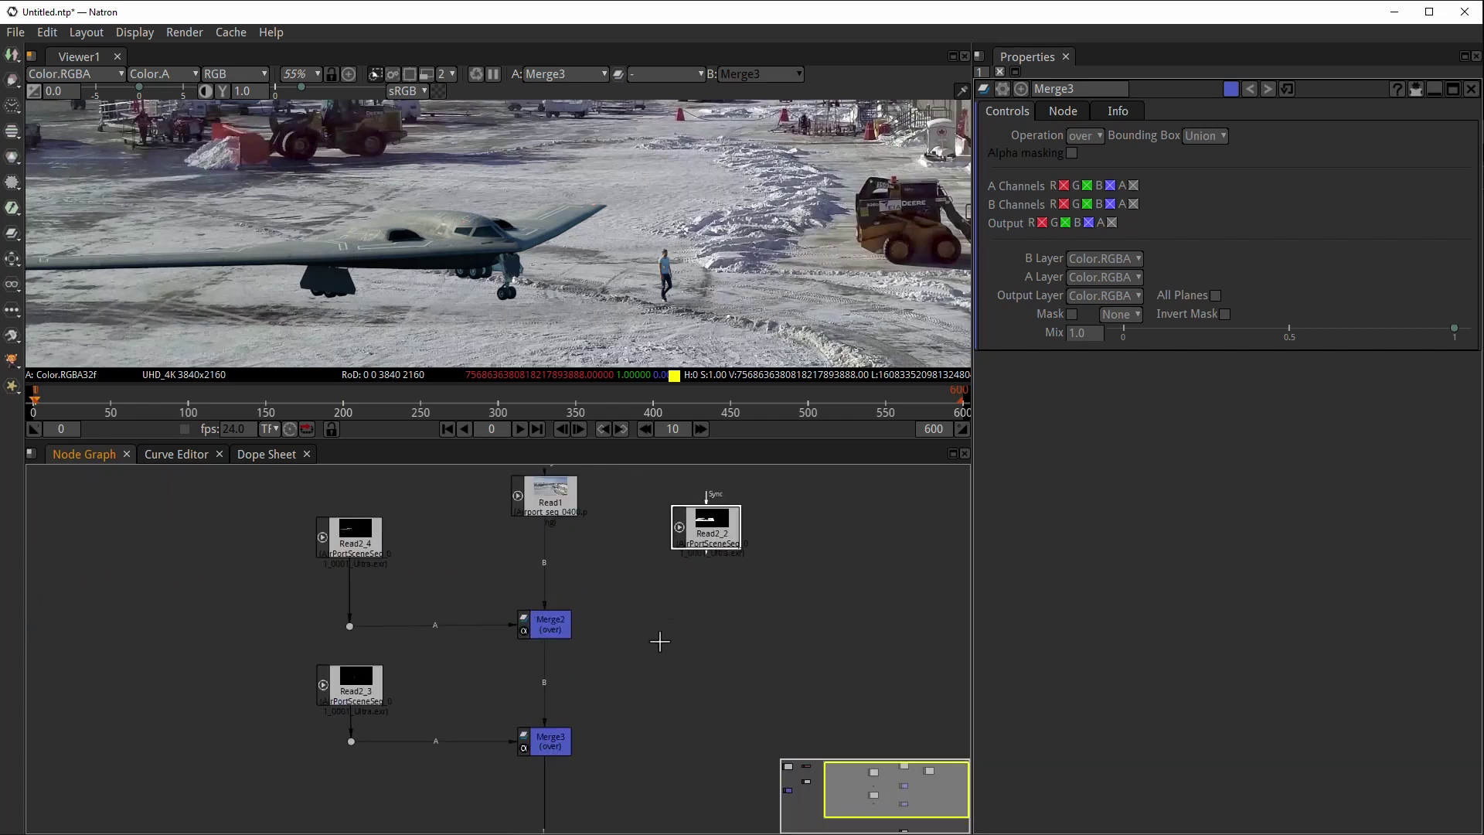
left_click_drag(660, 641, 793, 612)
scroll(773, 603, "down", 3)
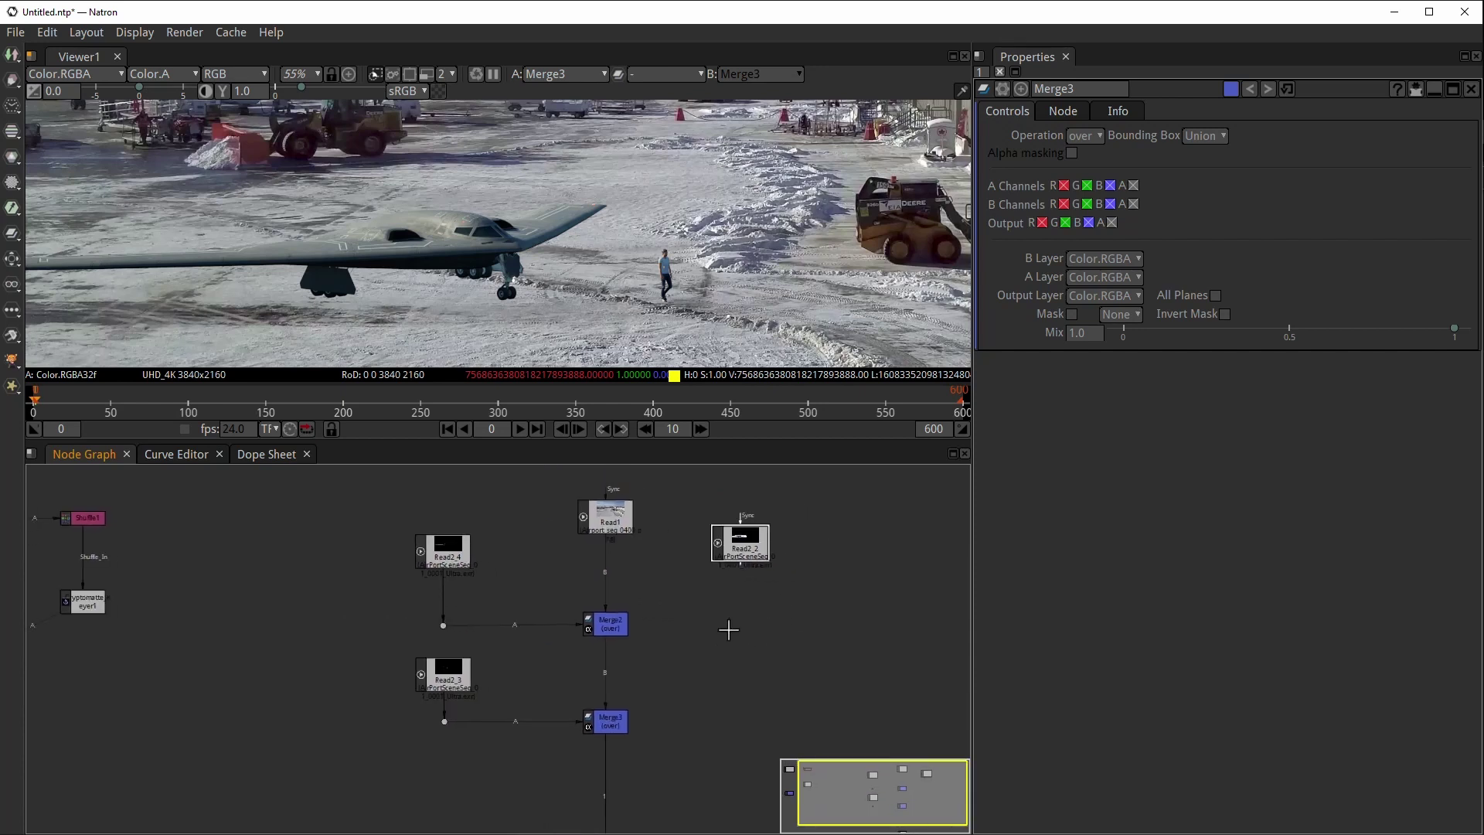
- Examine the airplane and the person's edges close up in the Merge3 composite
left_click(603, 726)
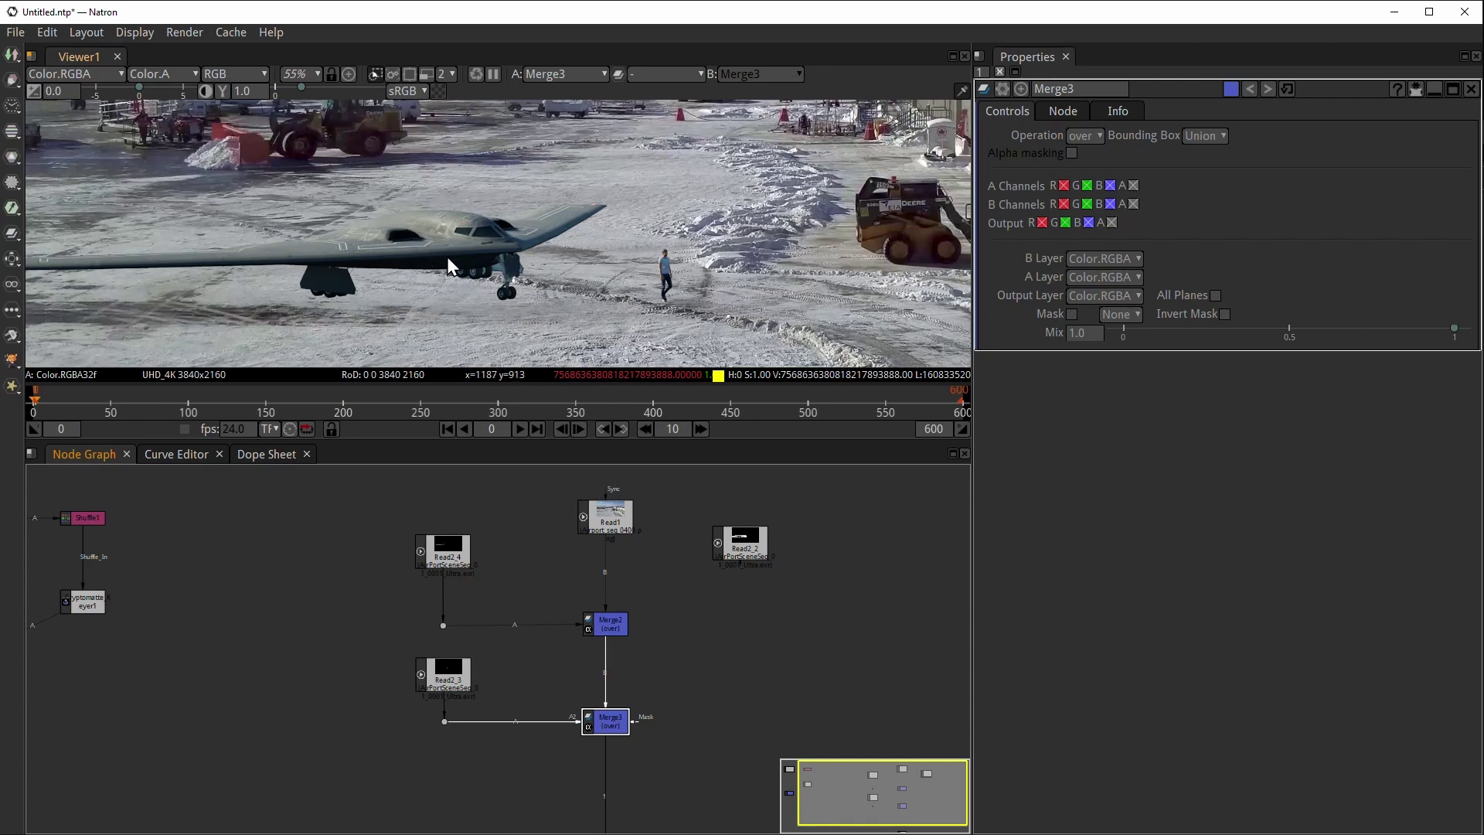
scroll(465, 267, "up", 5)
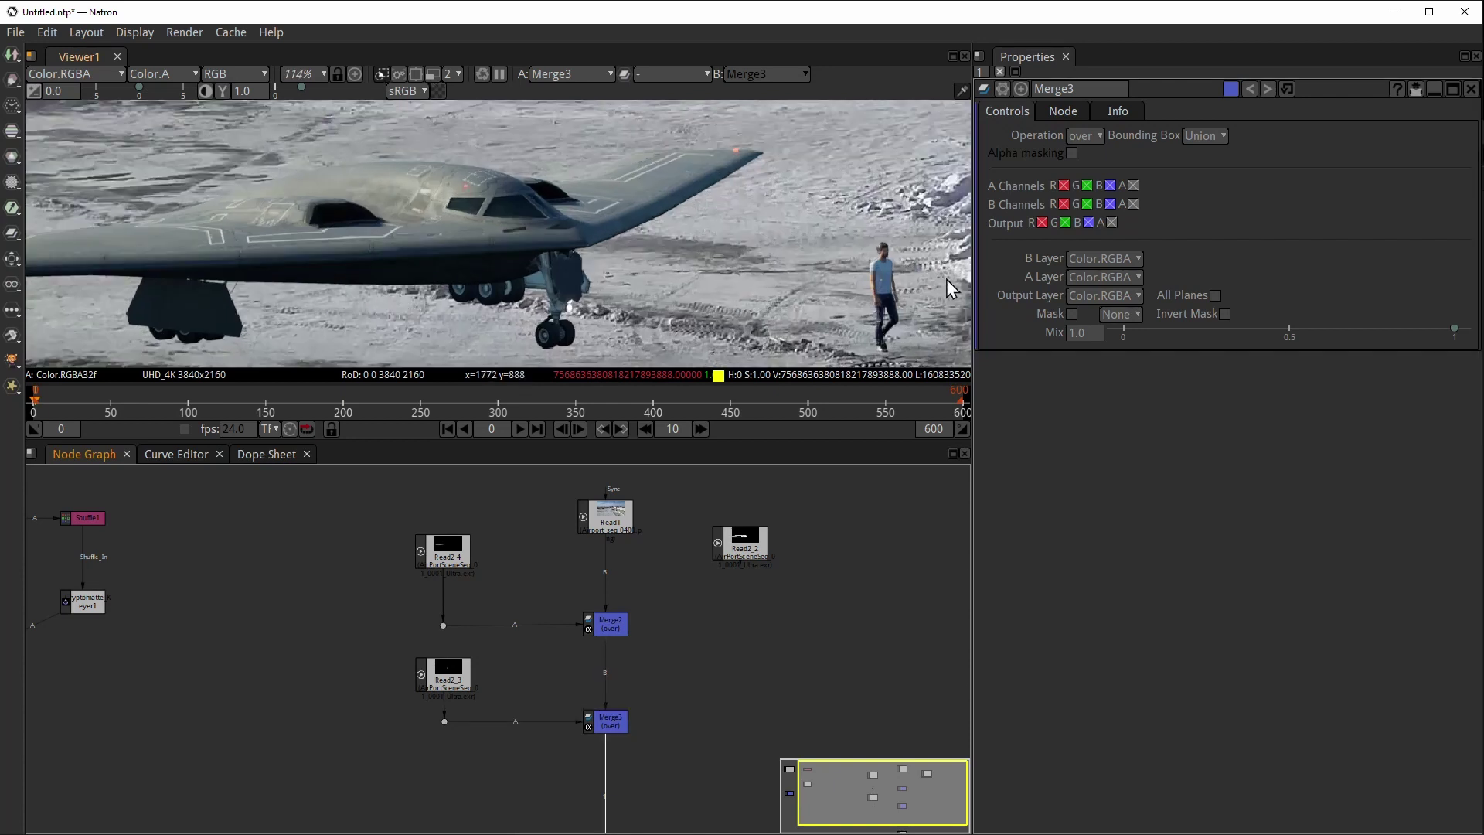
scroll(757, 272, "up", 6)
scroll(758, 272, "up", 1)
scroll(441, 550, "down", 6)
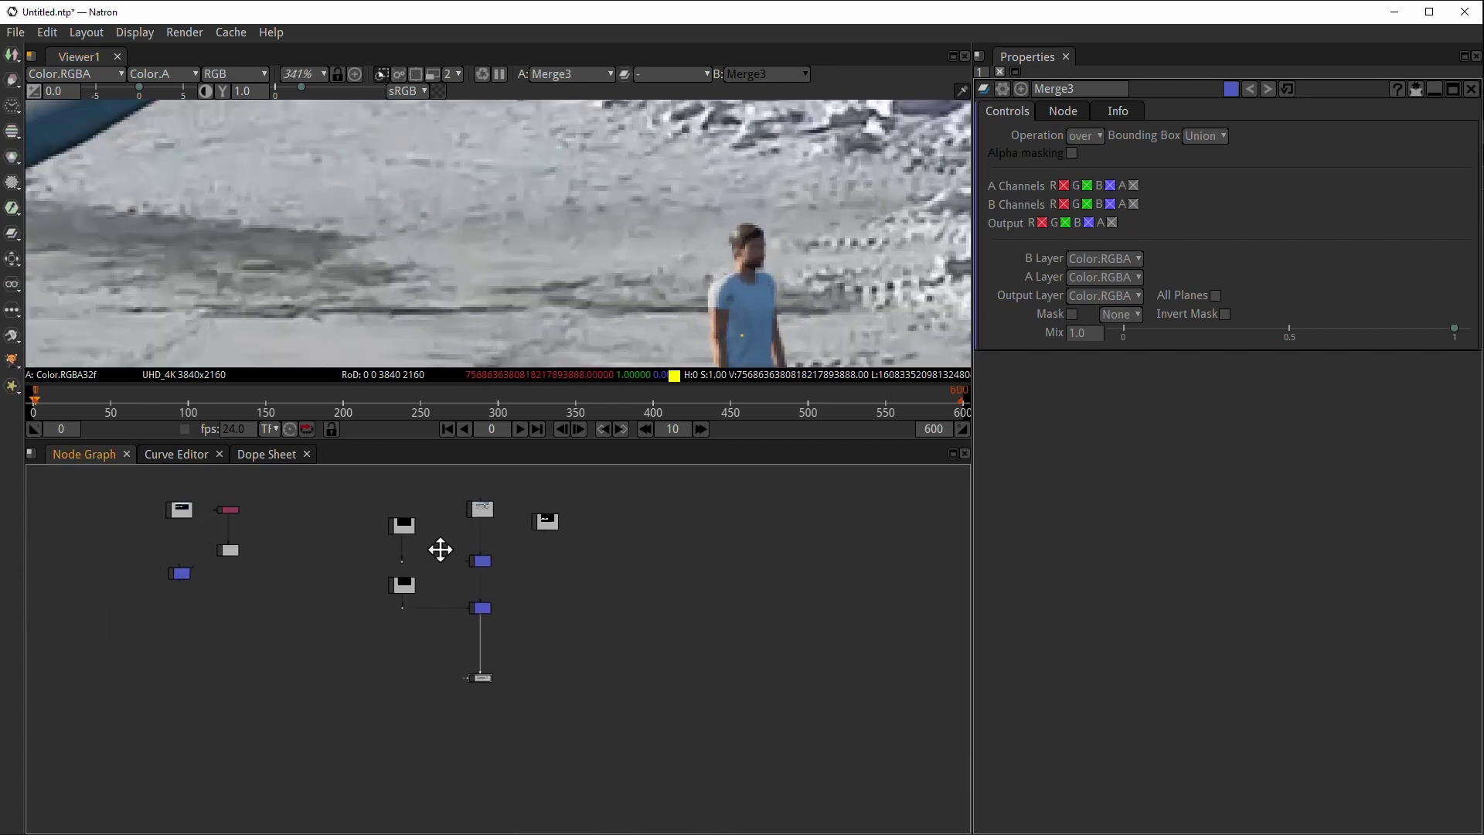
- View the Cryptomatte-masked Merge1 and the original Read2 render on viewer input 1 to compare the person's edges
scroll(303, 541, "up", 4)
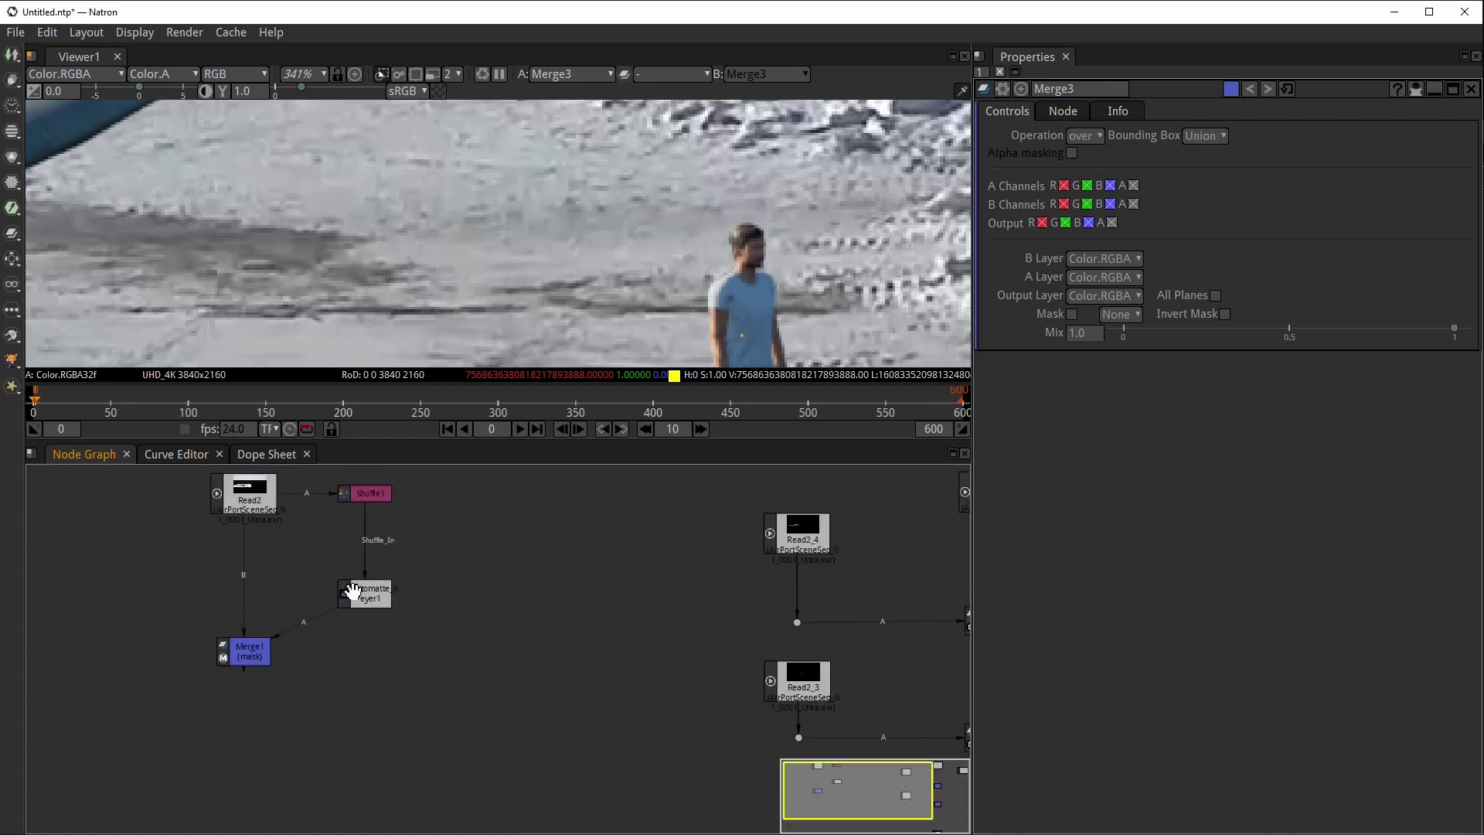
key("1")
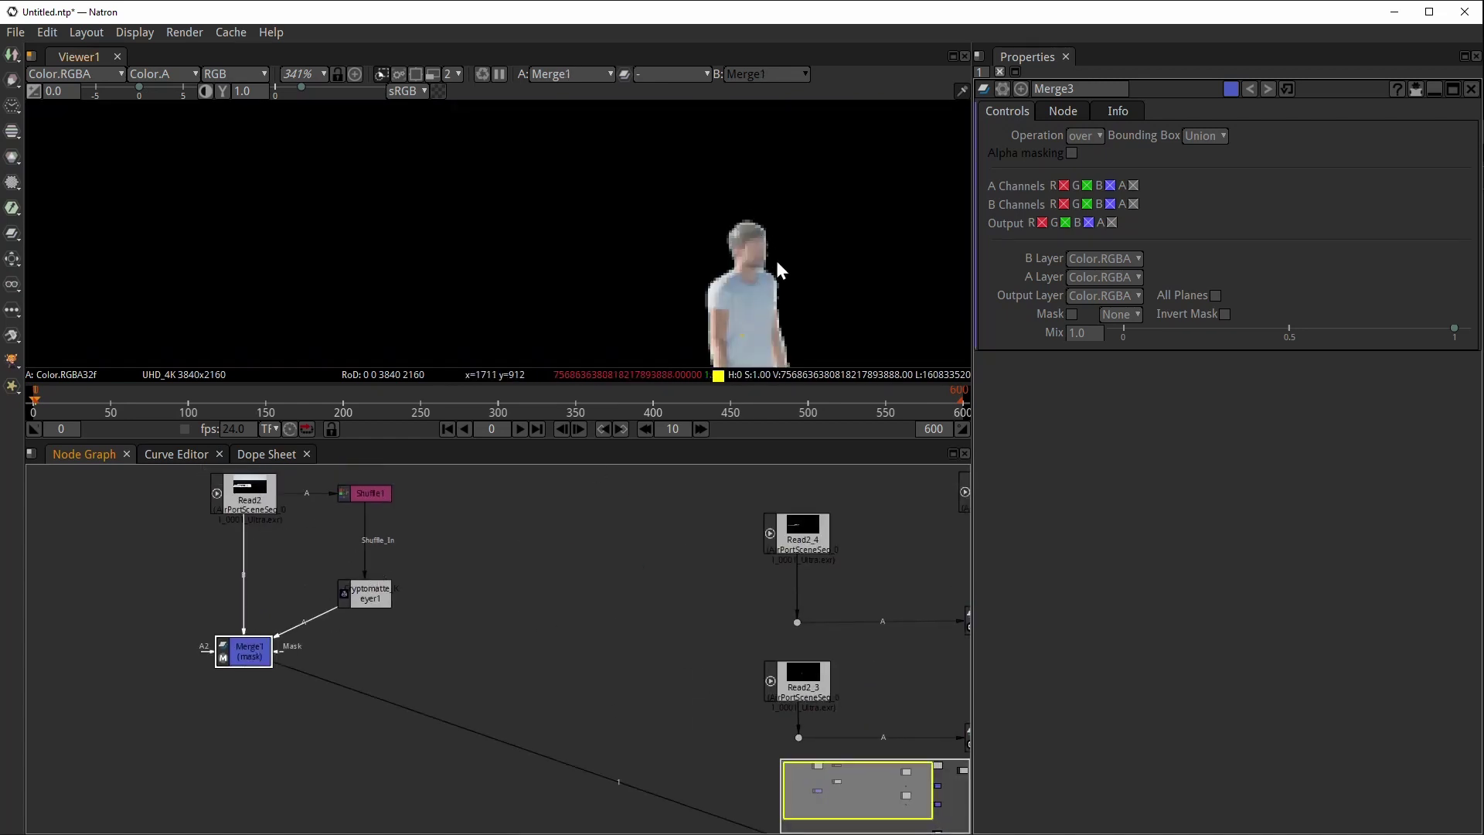
left_click(249, 495)
key("1")
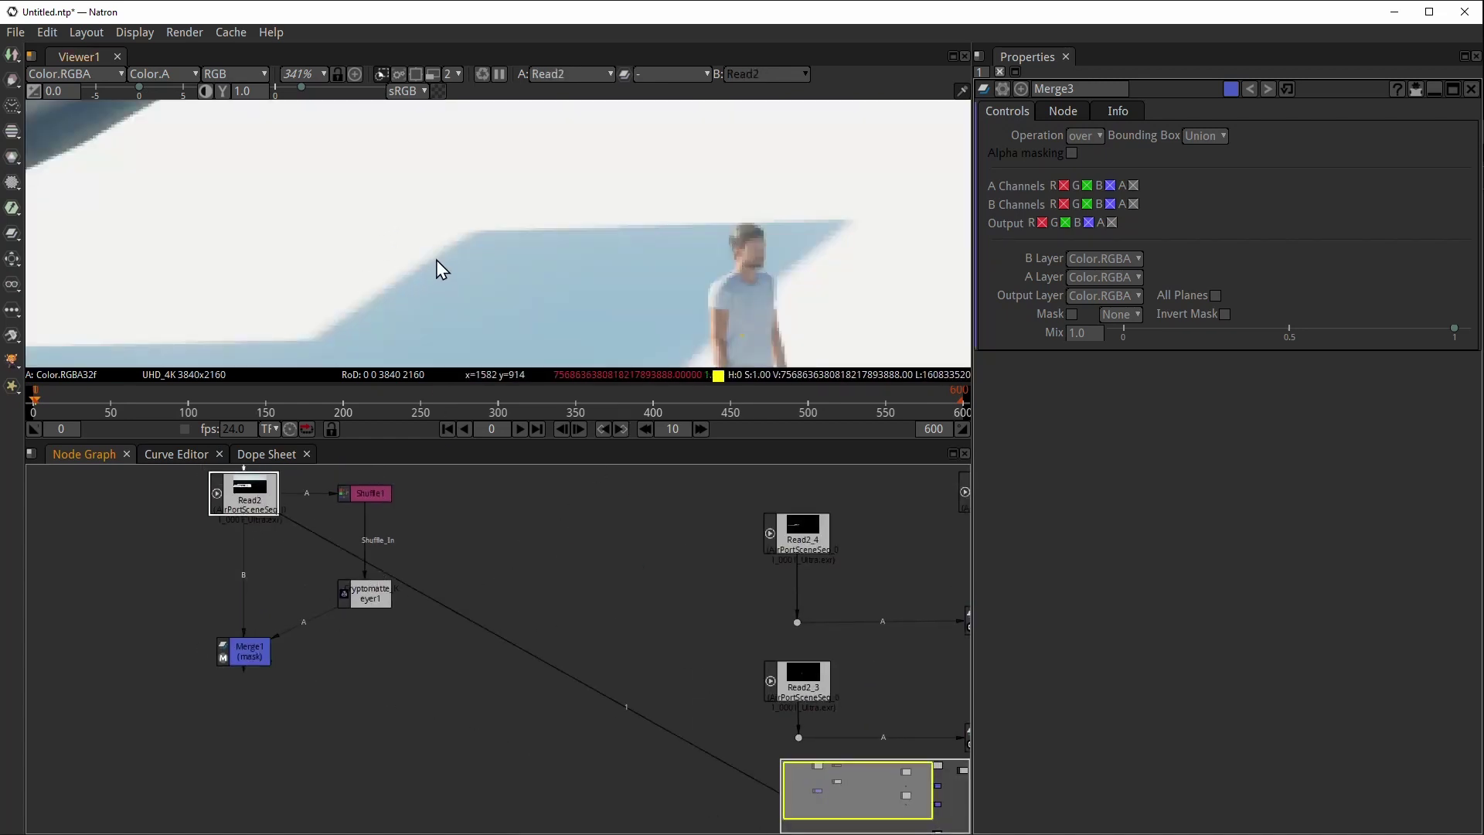
scroll(442, 268, "down", 10)
scroll(523, 533, "down", 6)
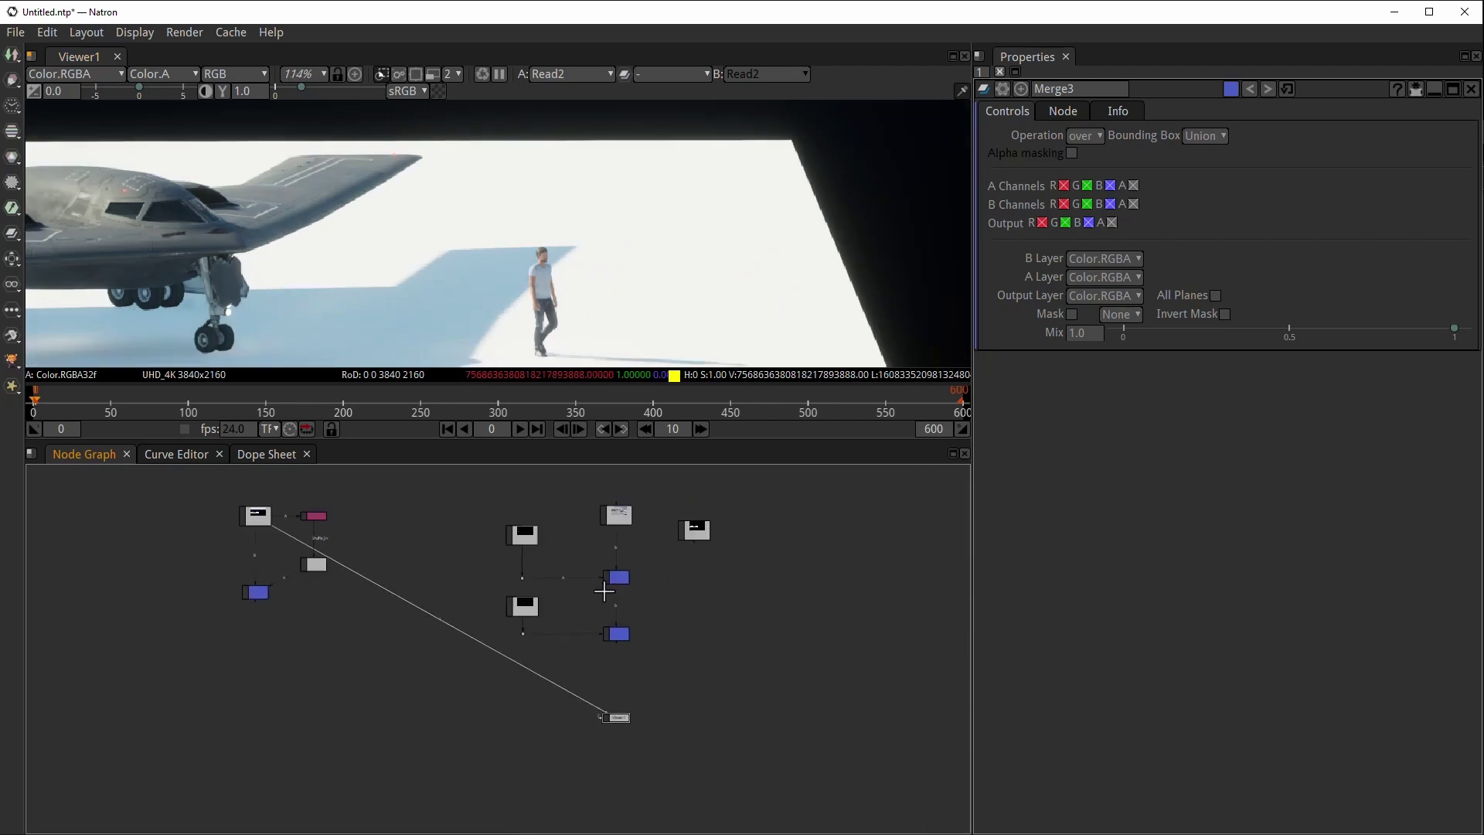
- View Merge3 on viewer input 1 again and examine how the airplane and person sit in the whole airport plate
scroll(604, 591, "up", 5)
left_click_drag(431, 689, 430, 705)
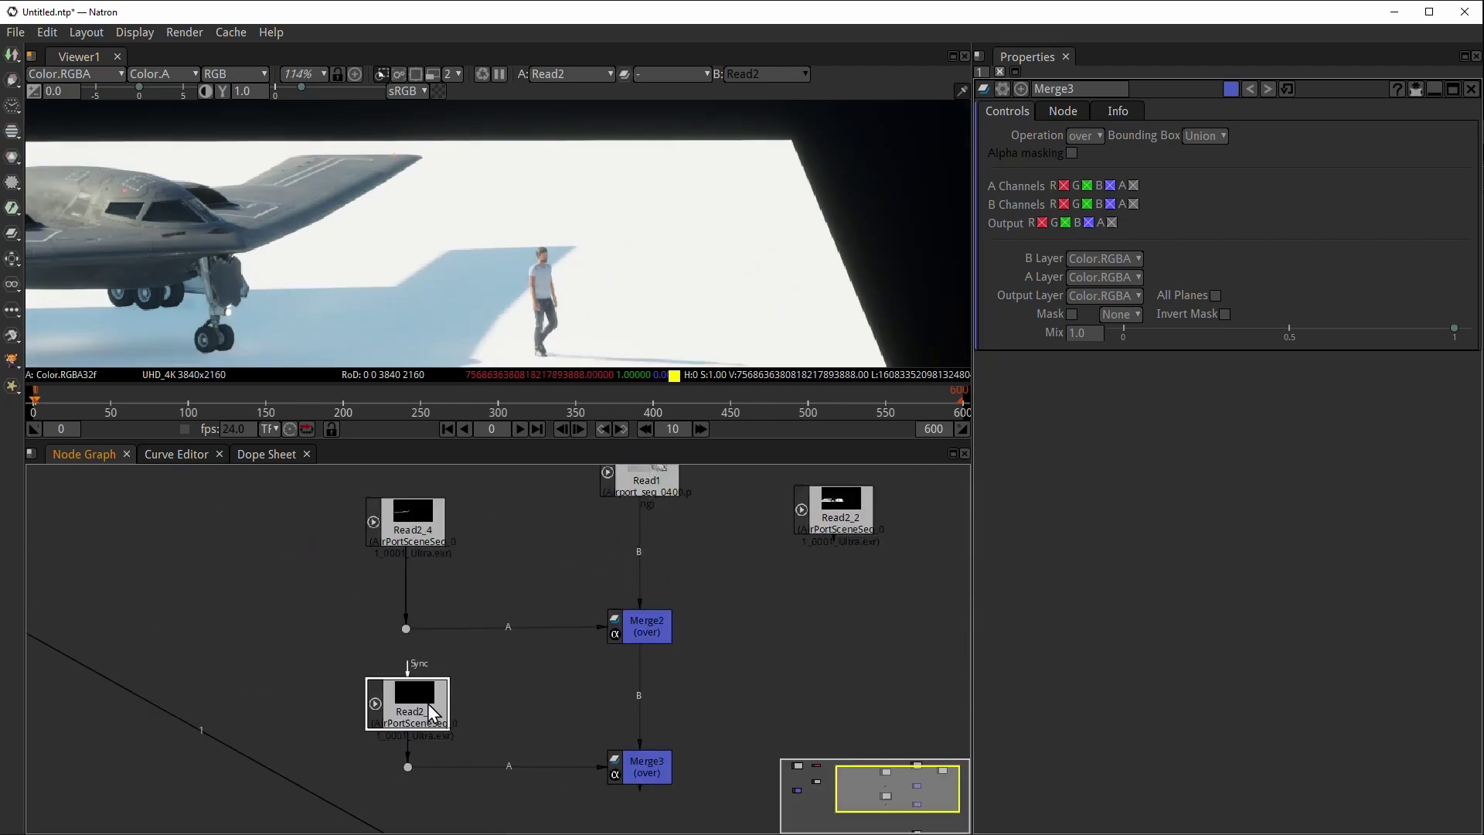
left_click(659, 769)
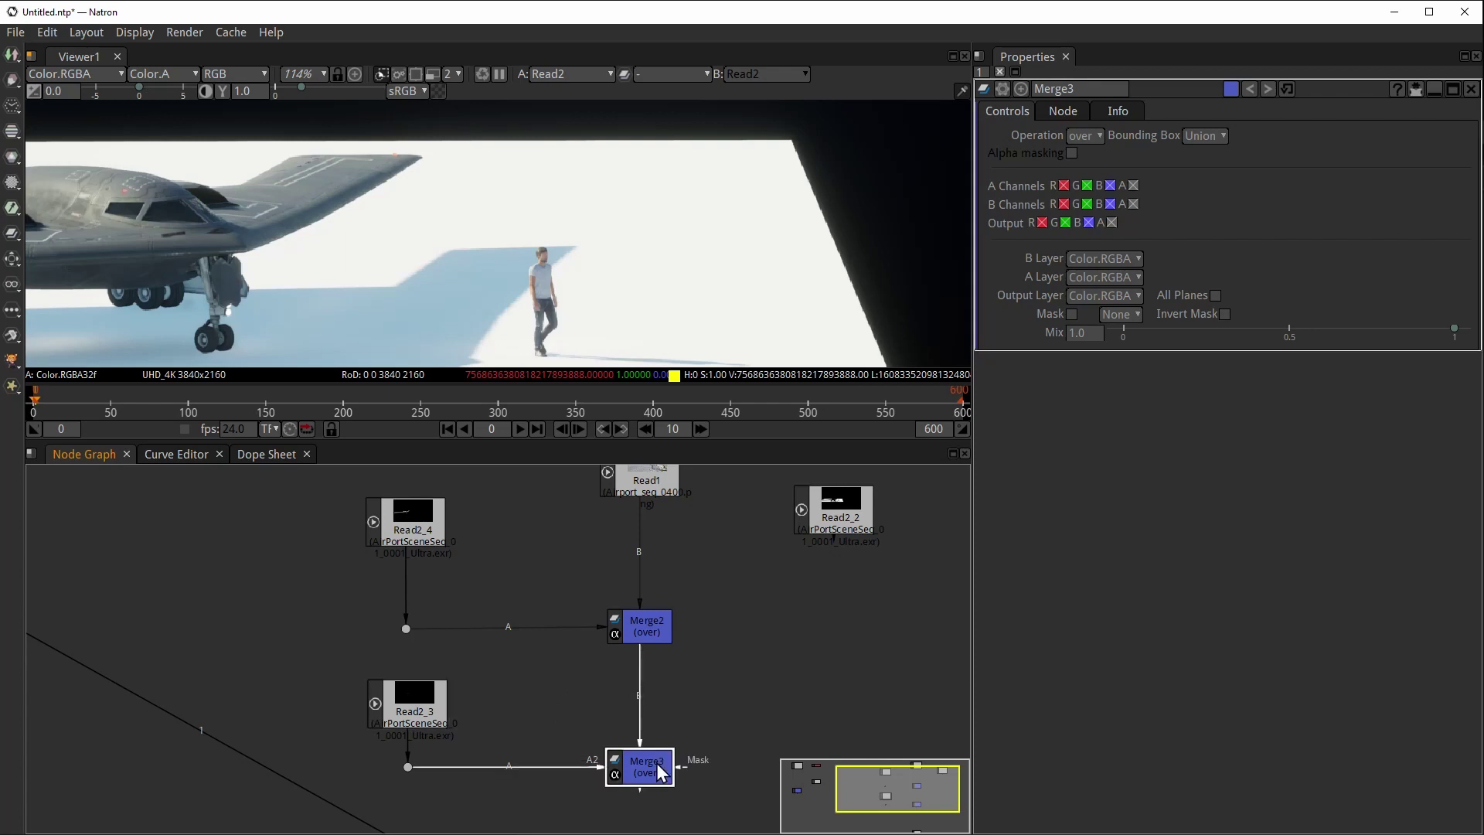
key("1")
scroll(405, 193, "down", 4)
left_click_drag(444, 216, 623, 234)
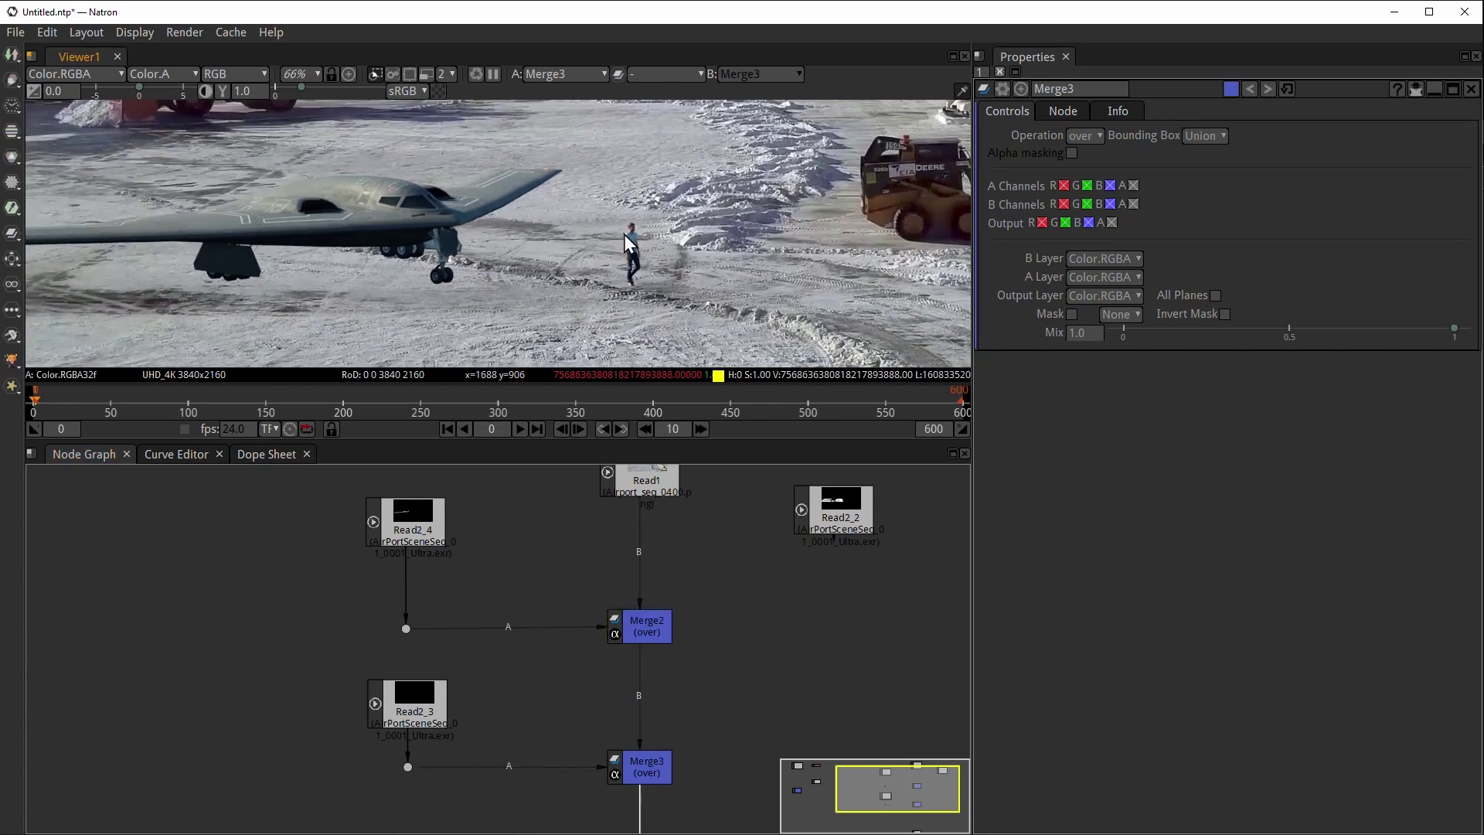
scroll(626, 234, "down", 3)
scroll(629, 234, "down", 2)
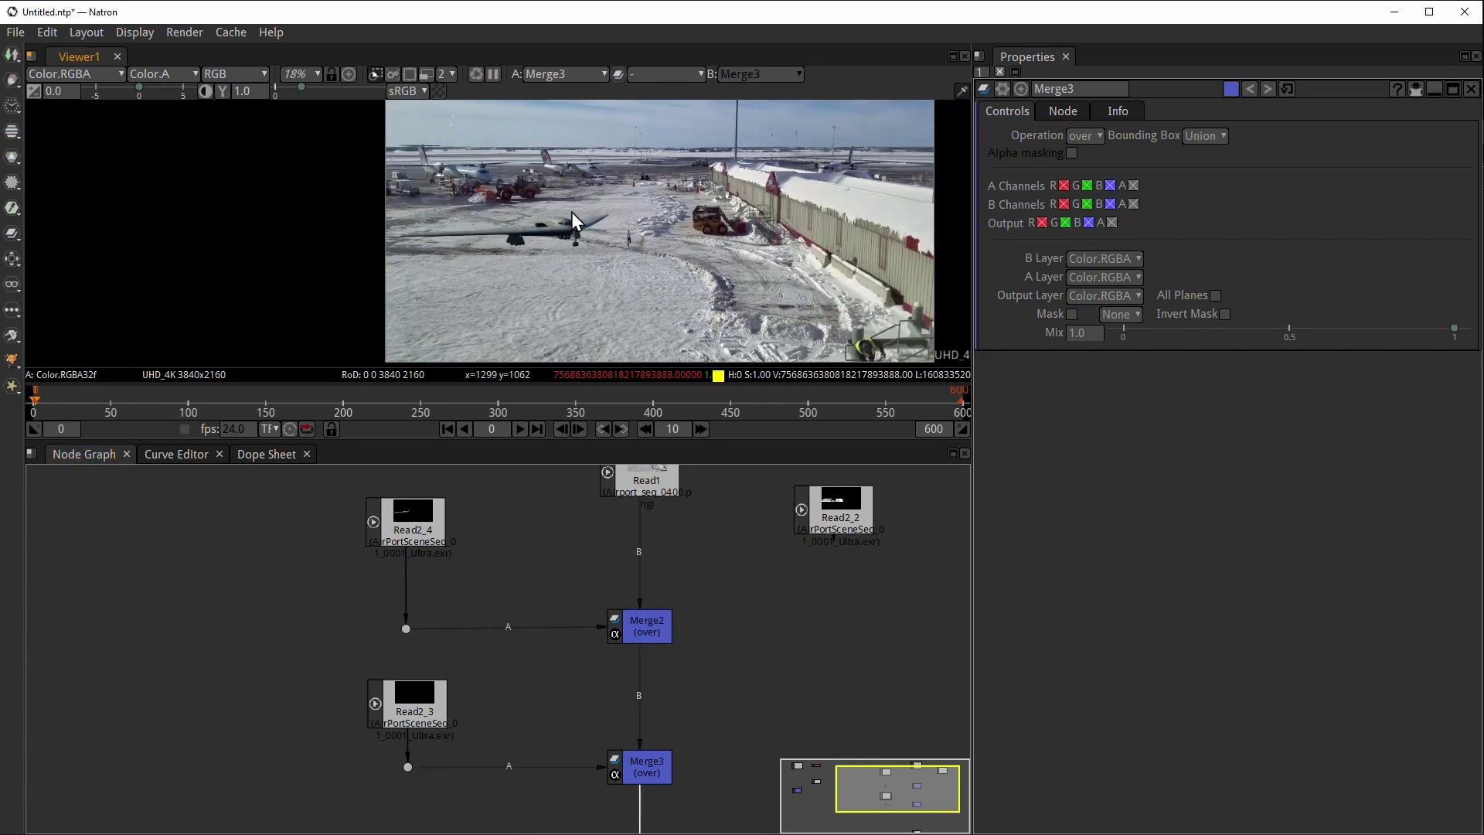
scroll(563, 235, "up", 1)
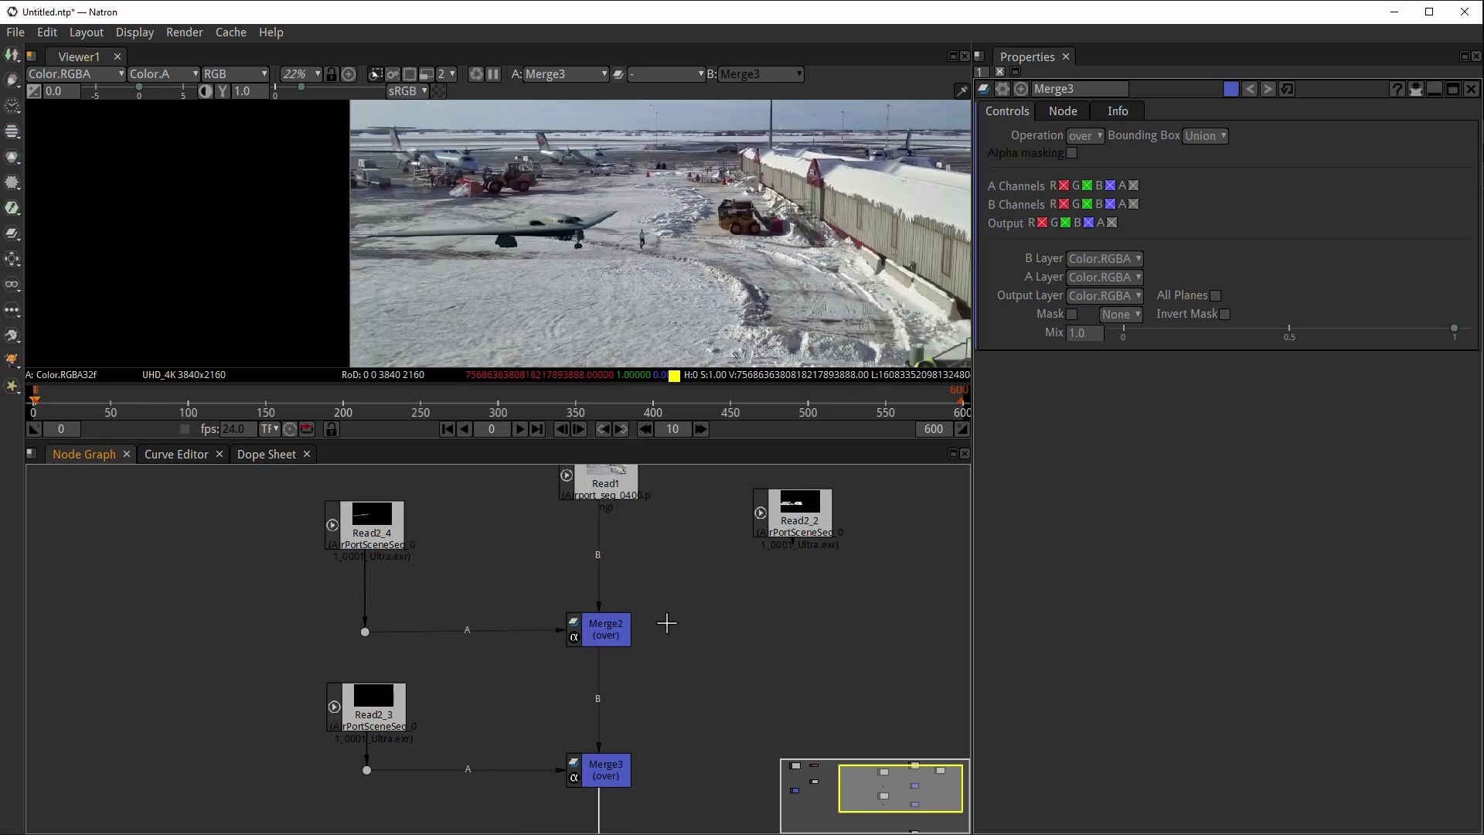
- Move Read2_2 slightly farther from the Merge column, view it on viewer input 1, and open its properties
left_click_drag(690, 622, 639, 630)
left_click_drag(734, 535, 765, 541)
scroll(699, 543, "up", 5)
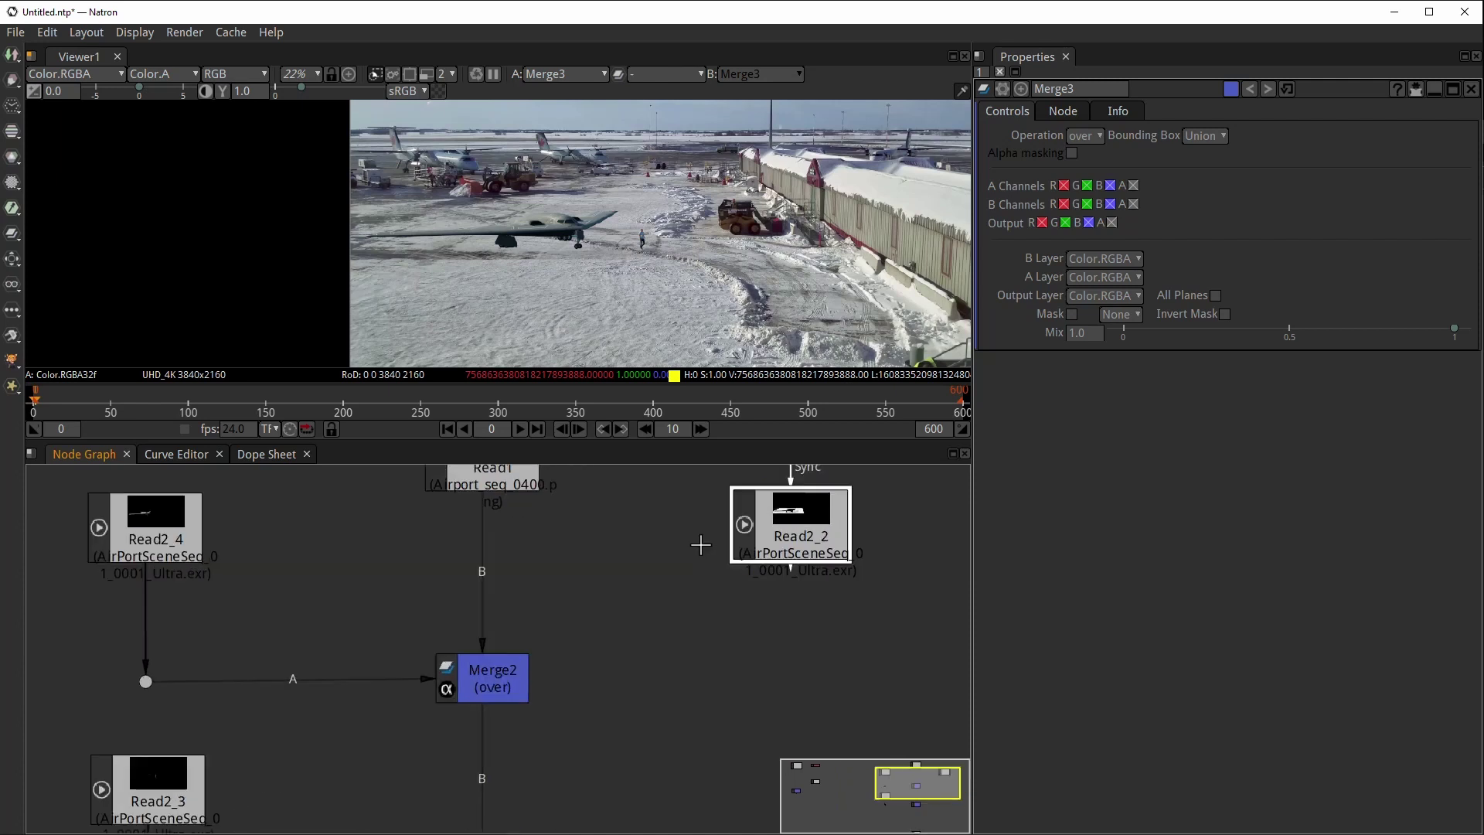
key("1")
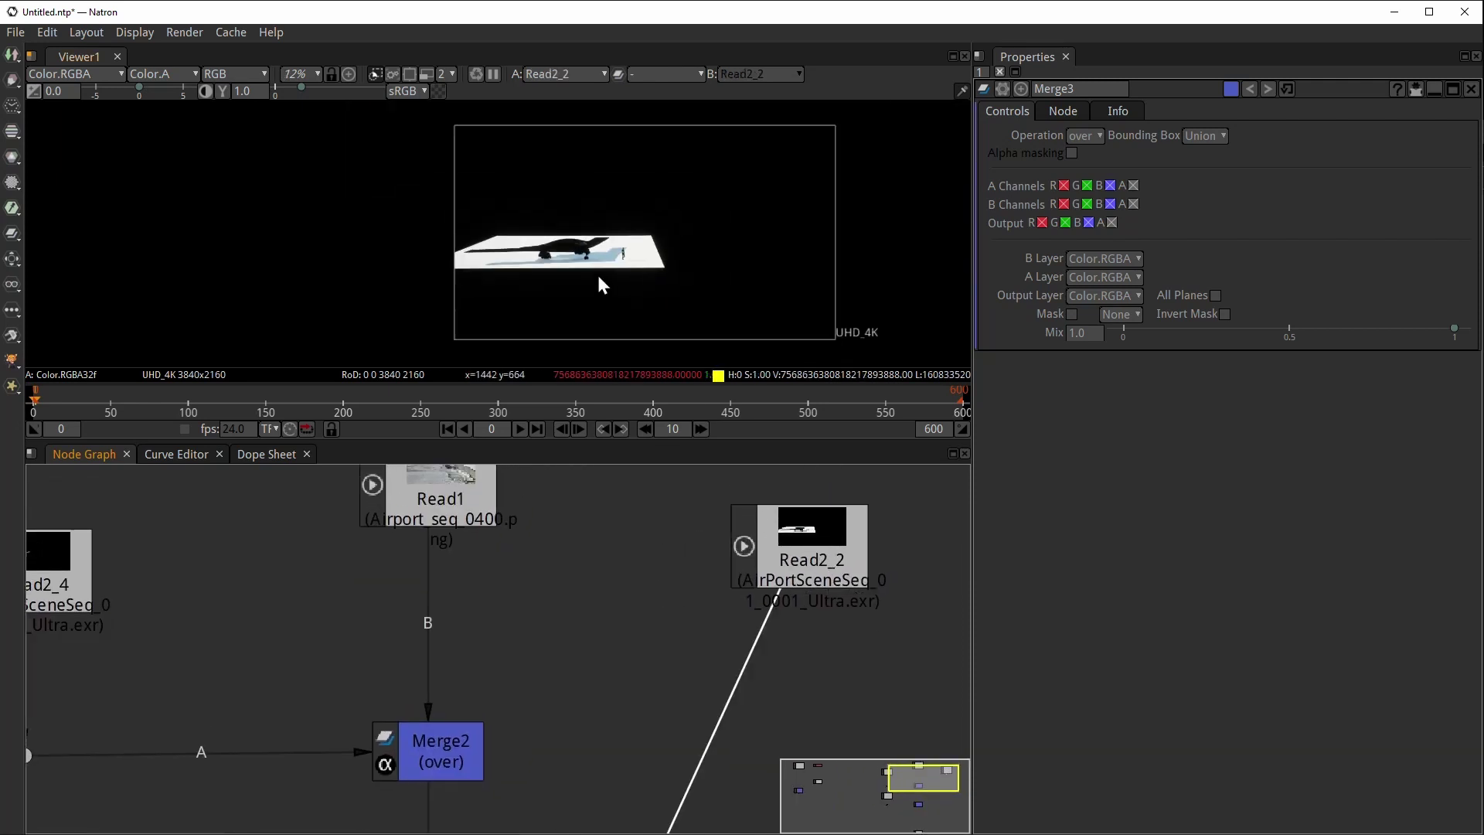
scroll(603, 270, "down", 3)
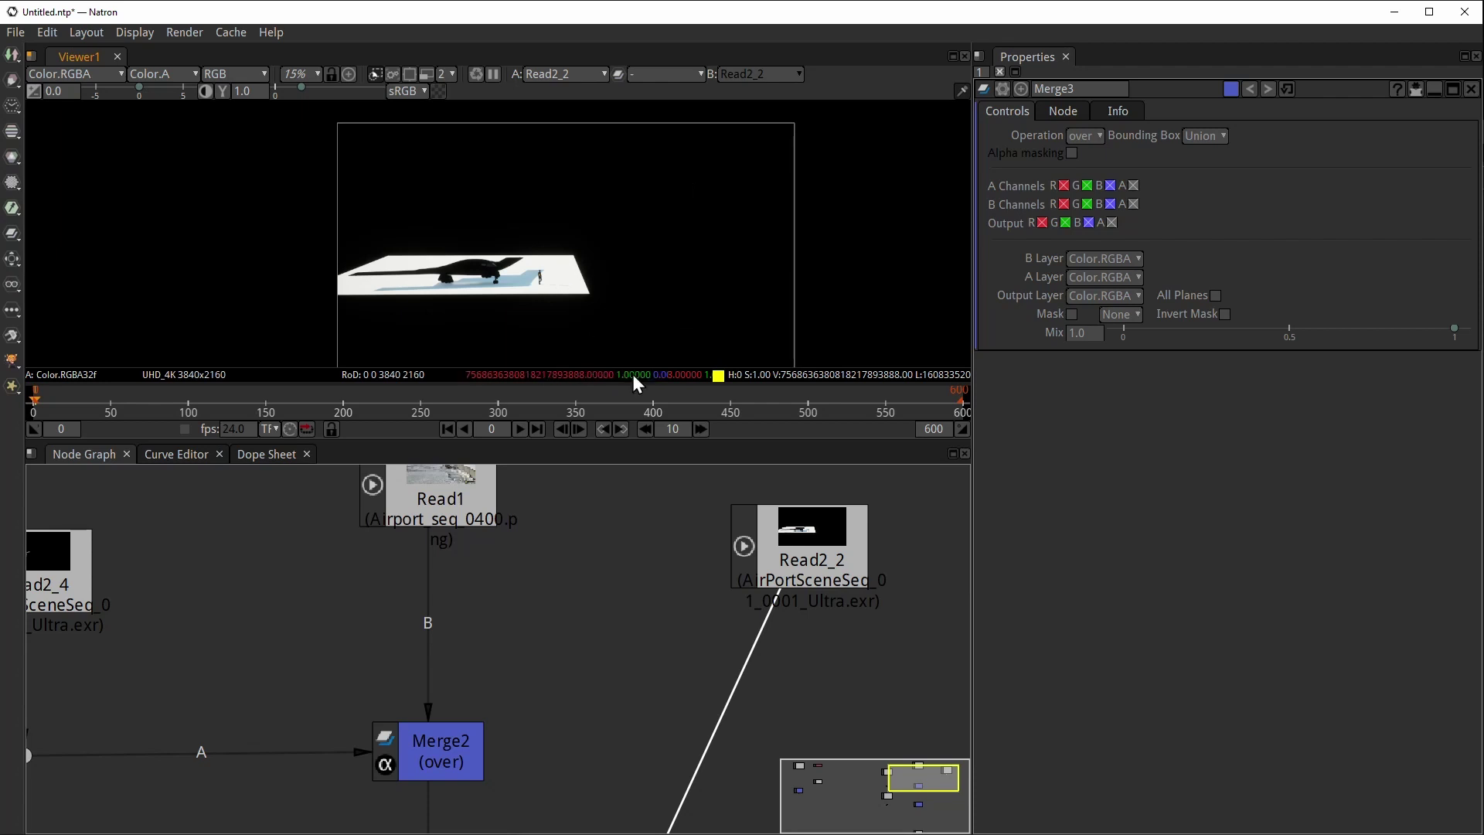
left_click_drag(807, 565, 697, 601)
double_click(697, 601)
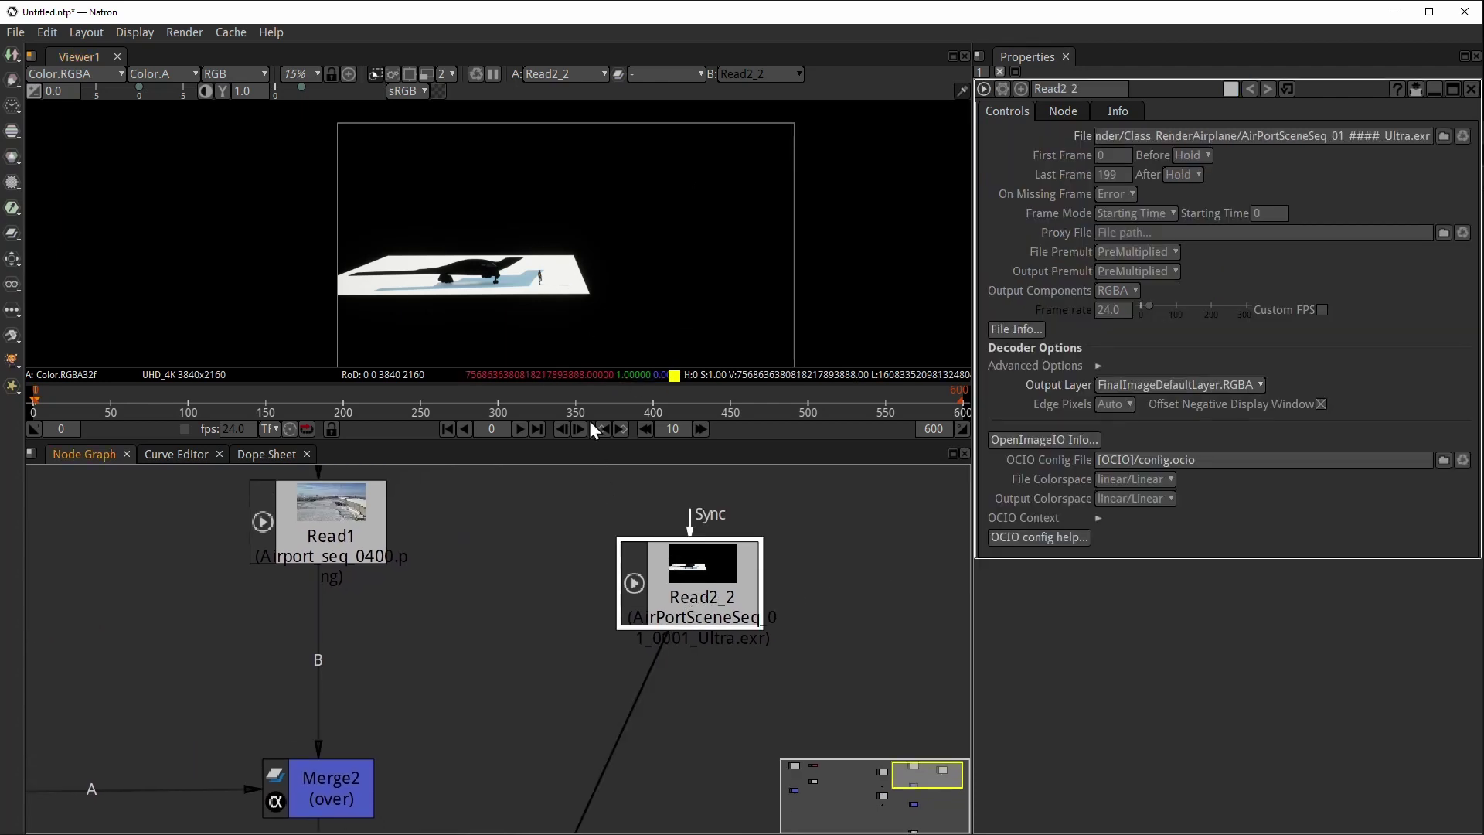
scroll(487, 292, "up", 6)
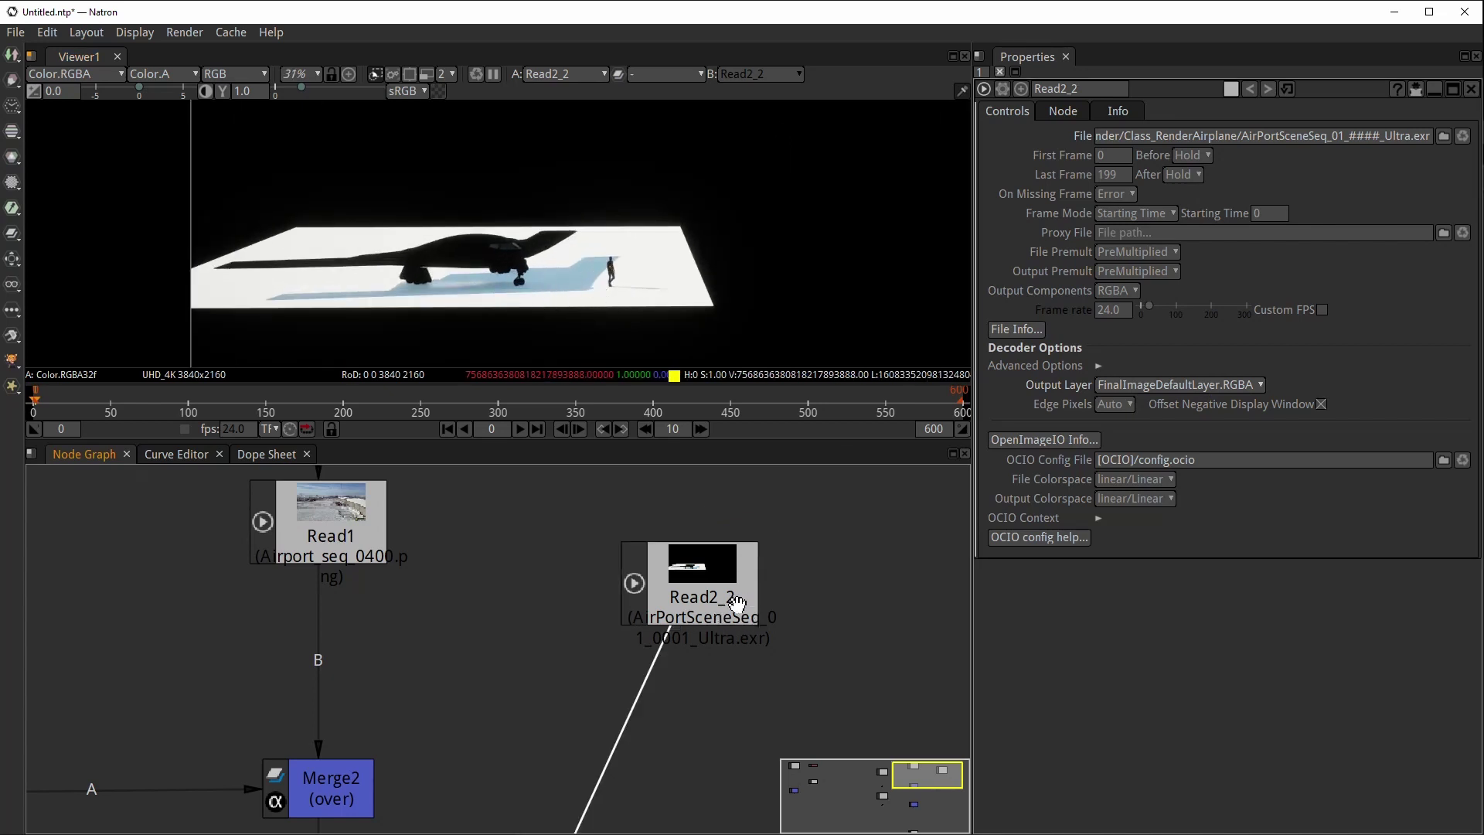
- Add a Constant node to the right of Read2_2 and view it on viewer input 1
key("Tab")
type("conta")
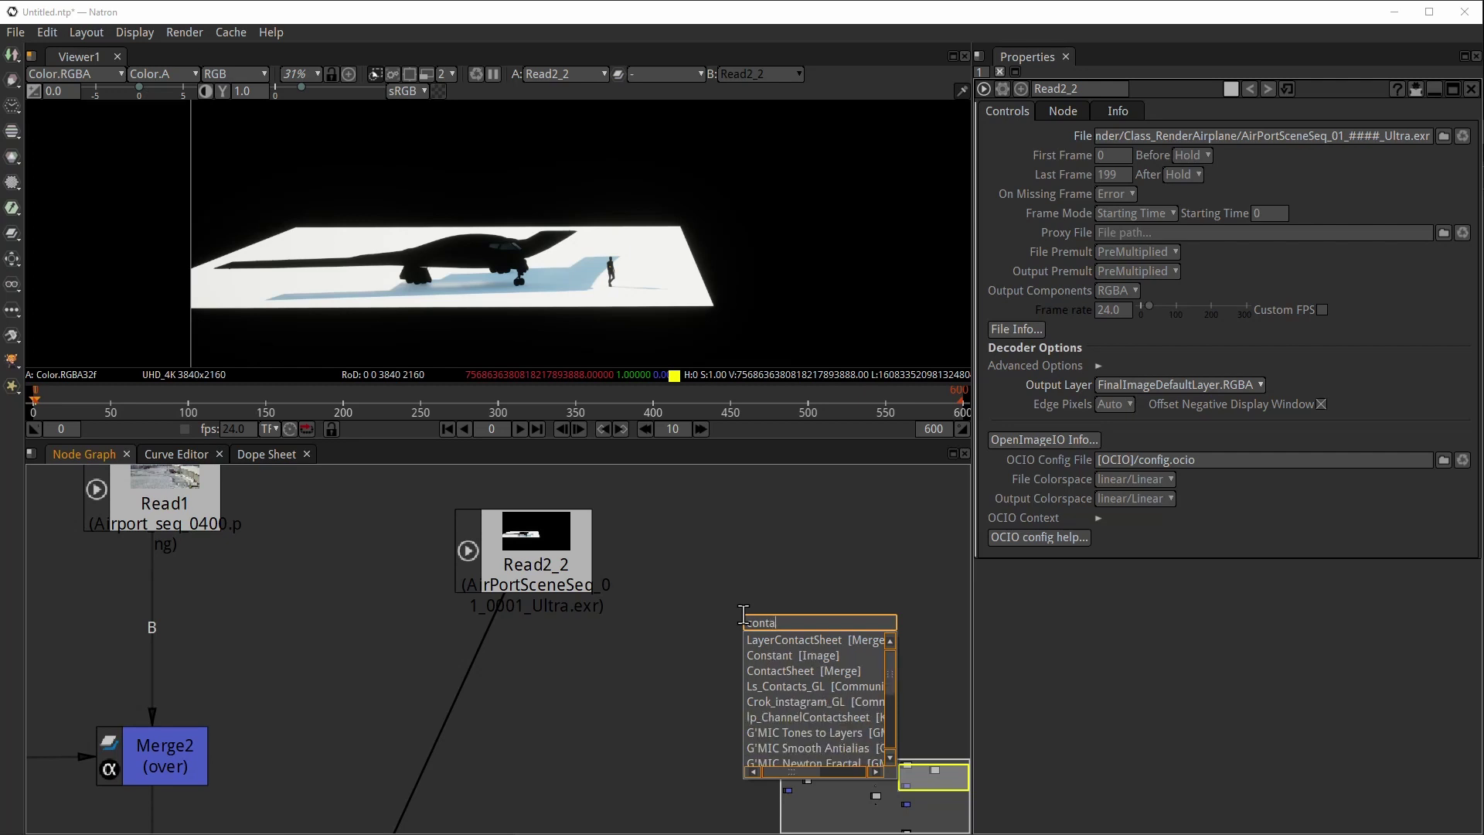
key("Down")
key("Return")
left_click_drag(746, 626, 726, 605)
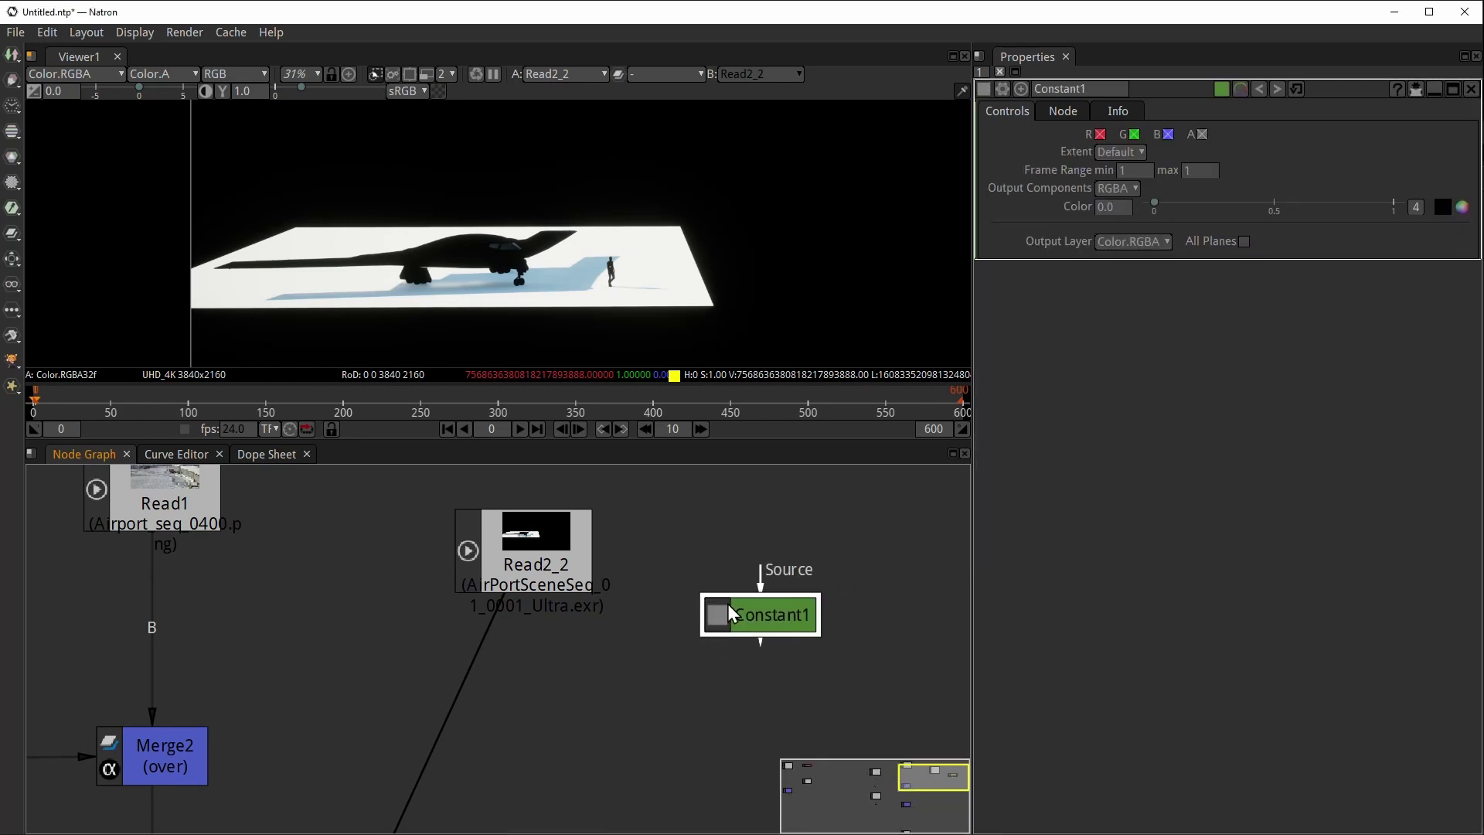
key("1")
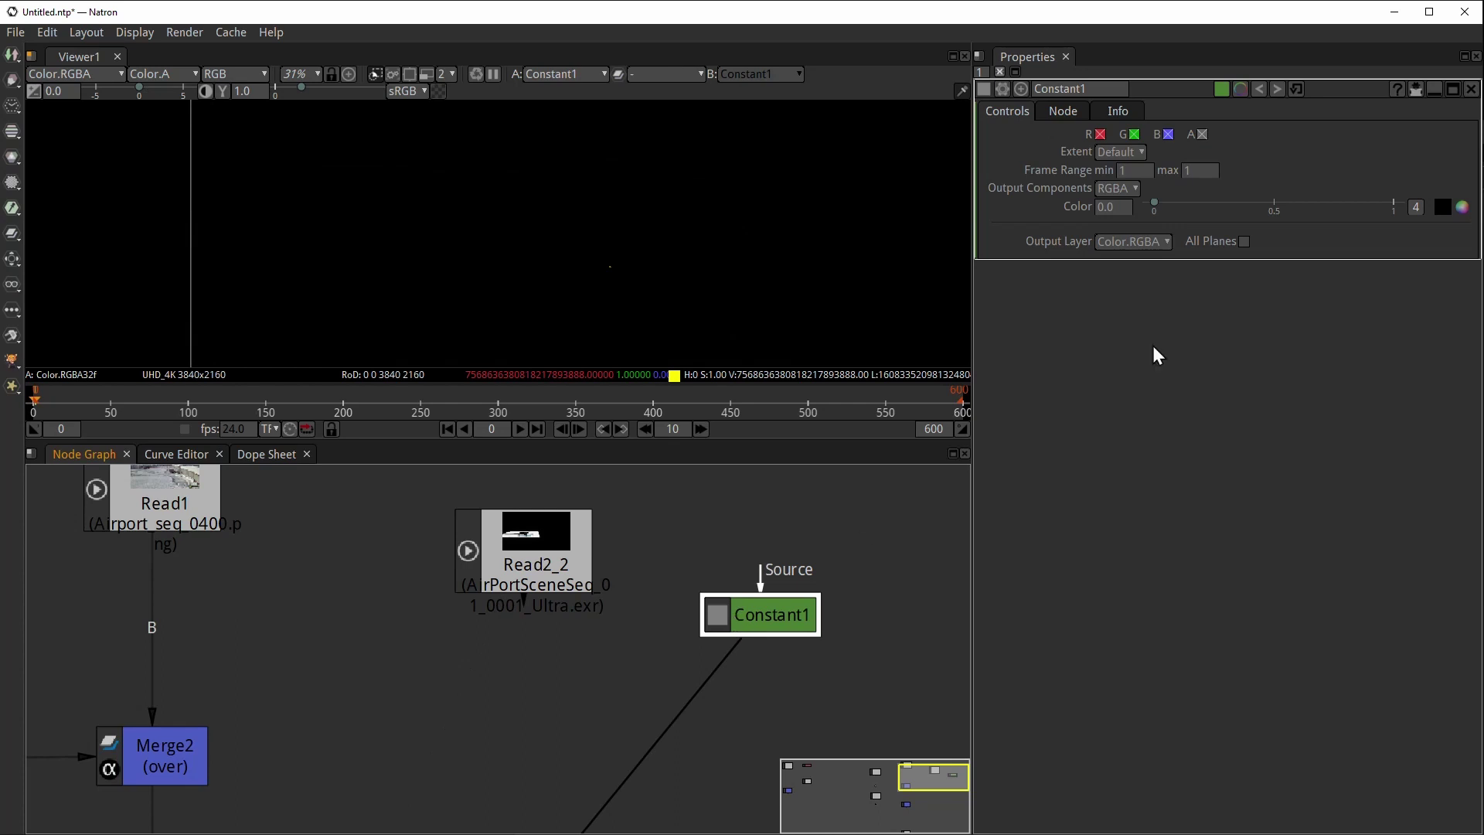
- Set the Constant's color by sampling the lit white ground in Read2_2, giving about 0.8906, 0.8968, 0.8784 RGB
left_click(1442, 207)
left_click(548, 567)
key("1")
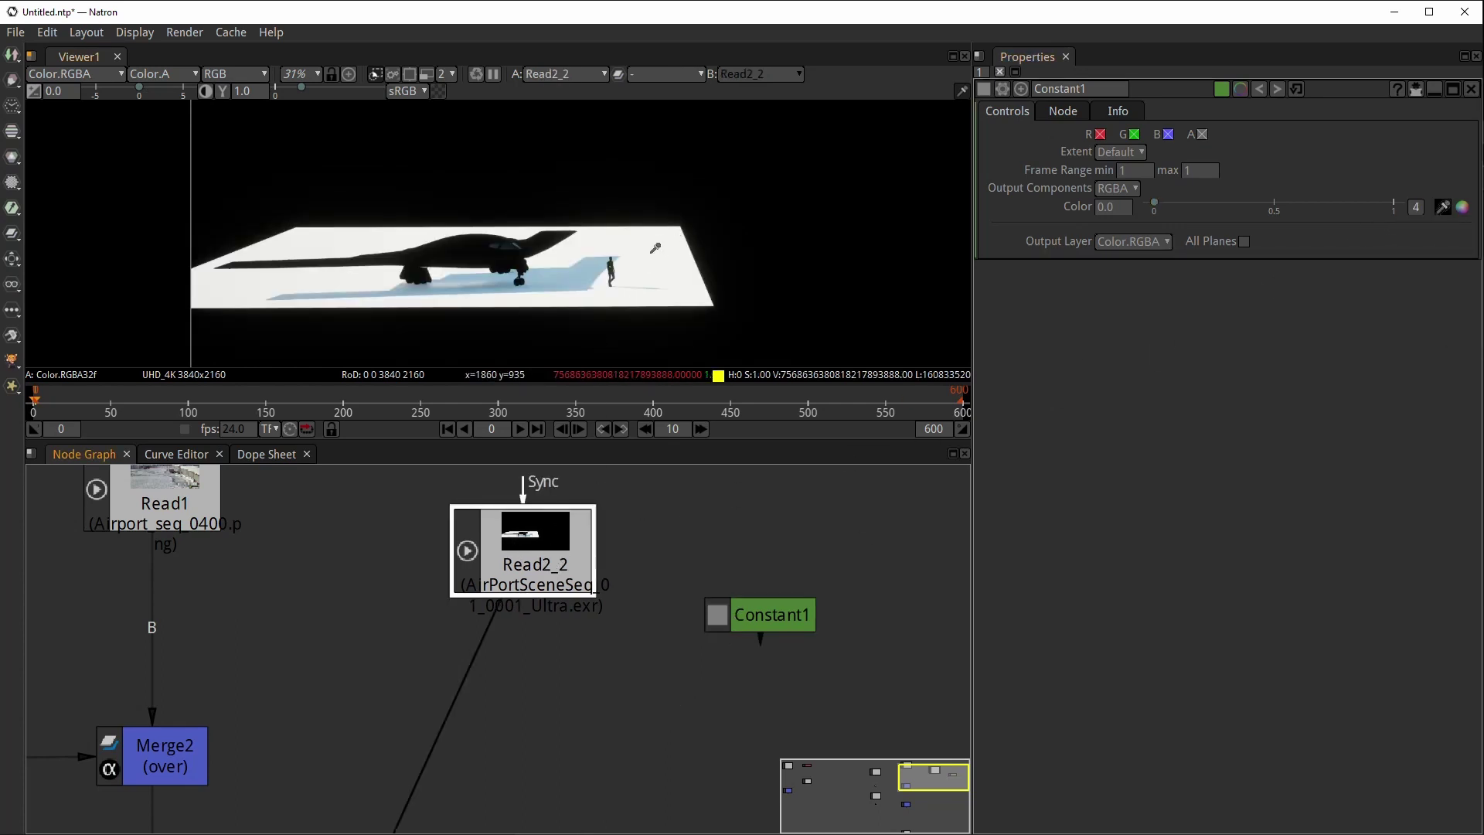
left_click(653, 251)
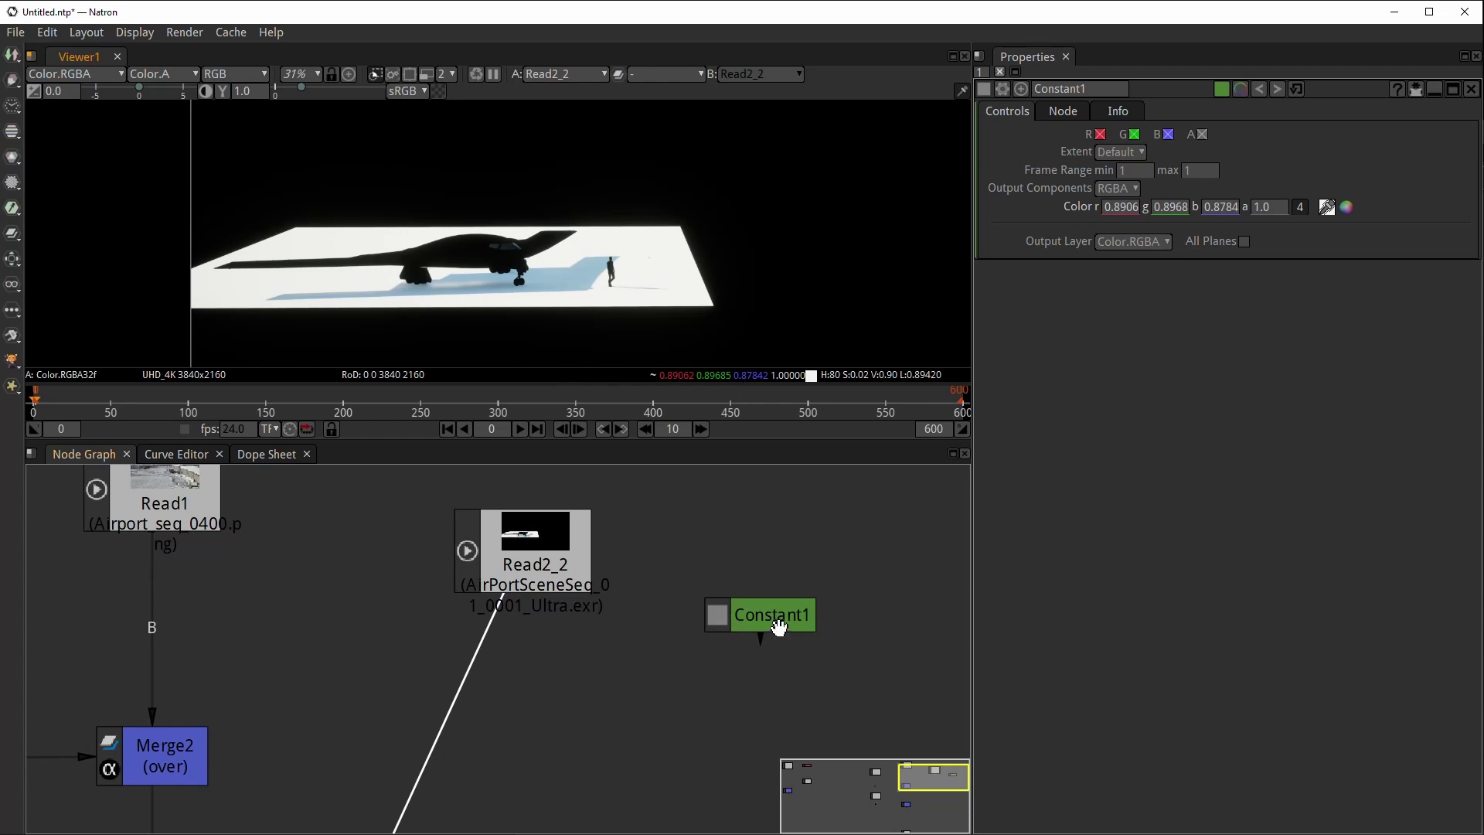
- Space Constant1 and Read2_2 farther apart, and view Constant1 on viewer input 1
left_click_drag(778, 626, 800, 627)
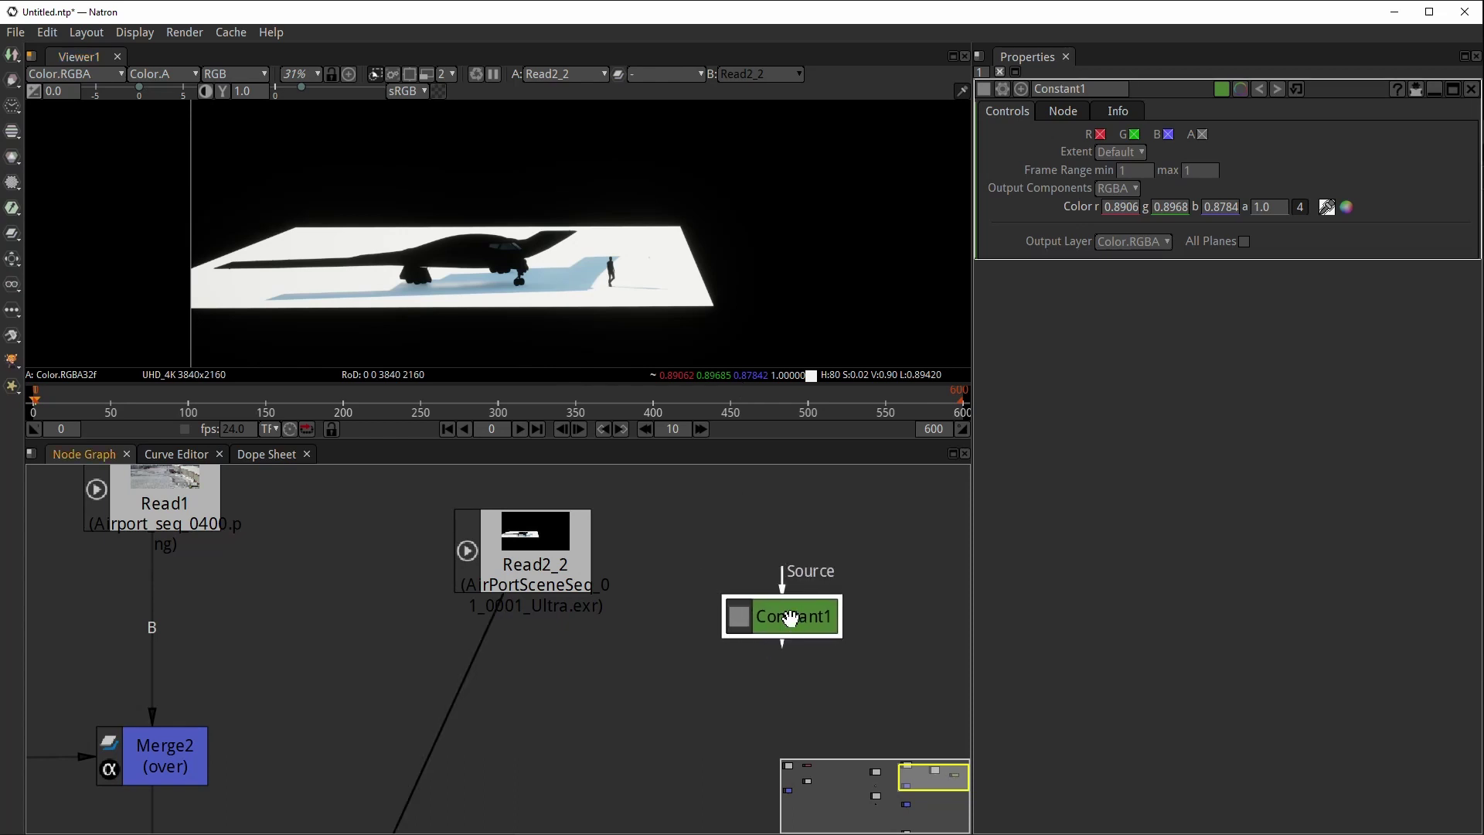
left_click(557, 555)
left_click(772, 626)
key("1")
scroll(587, 281, "down", 4)
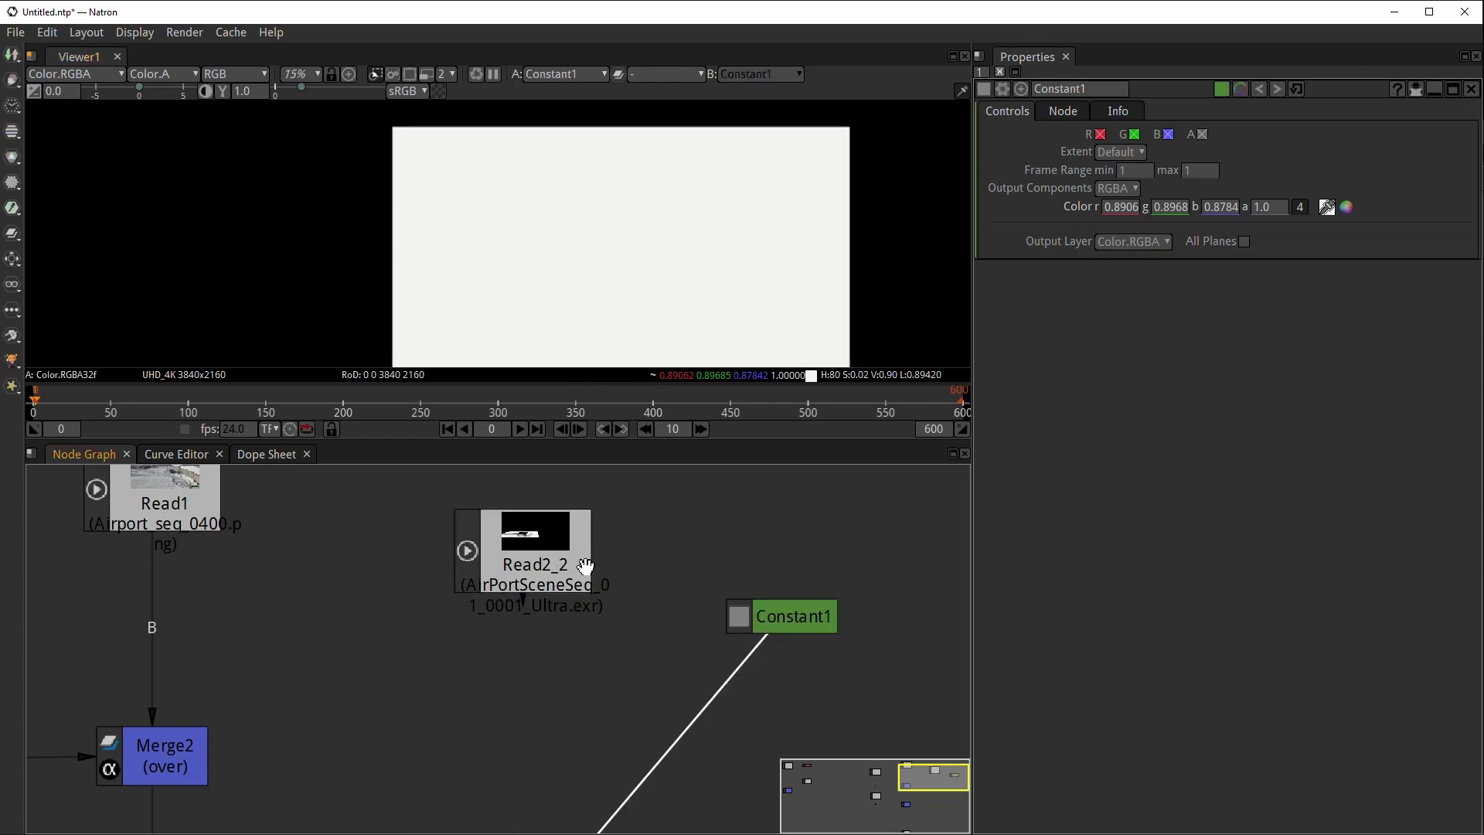
left_click_drag(585, 565, 574, 558)
left_click(511, 643)
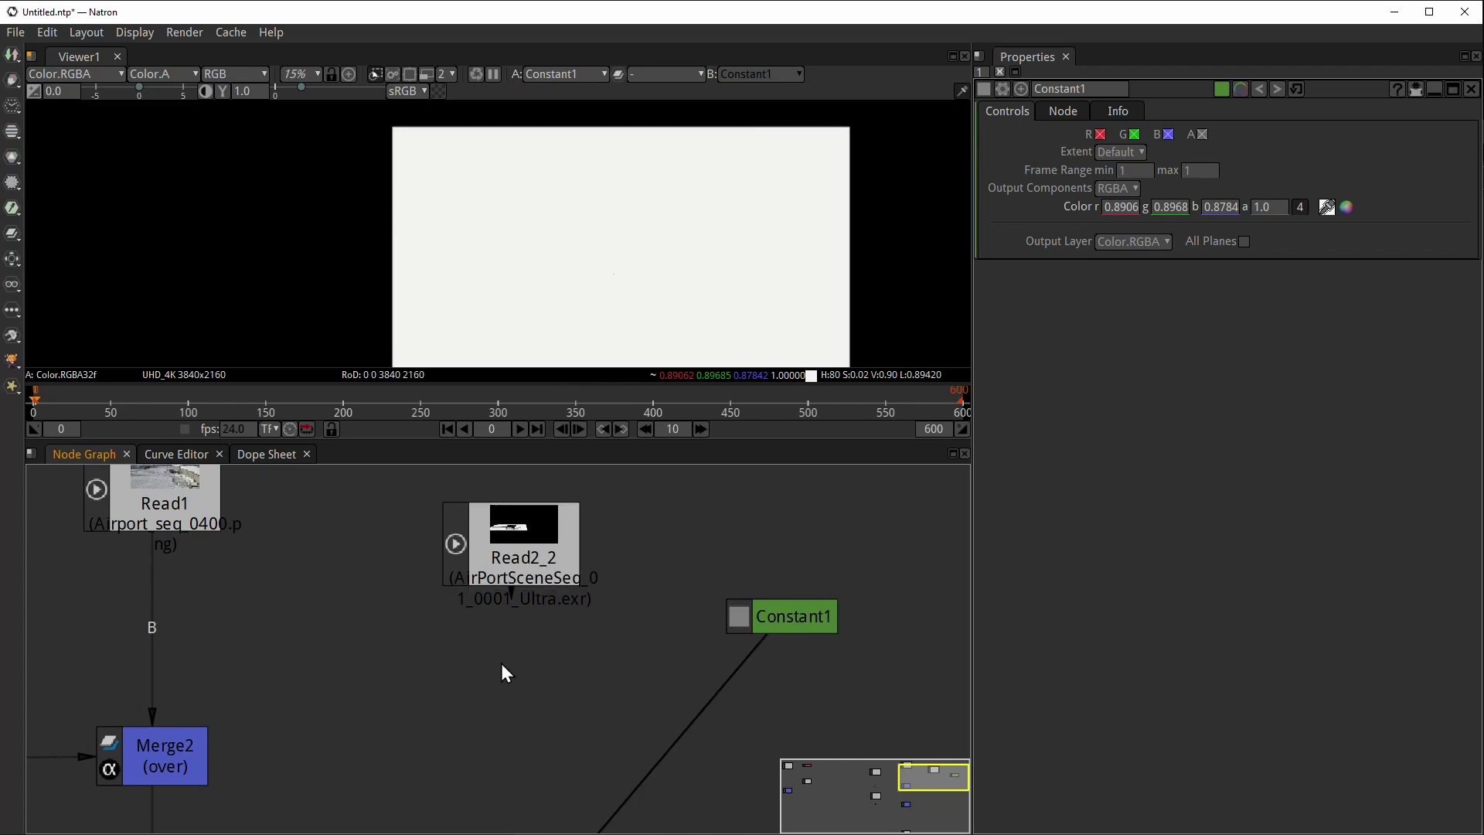
- Add a Merge below Read2_2 with Read2_2 as input A and Constant1 as input B, and view its result
key("m")
left_click_drag(530, 643, 524, 559)
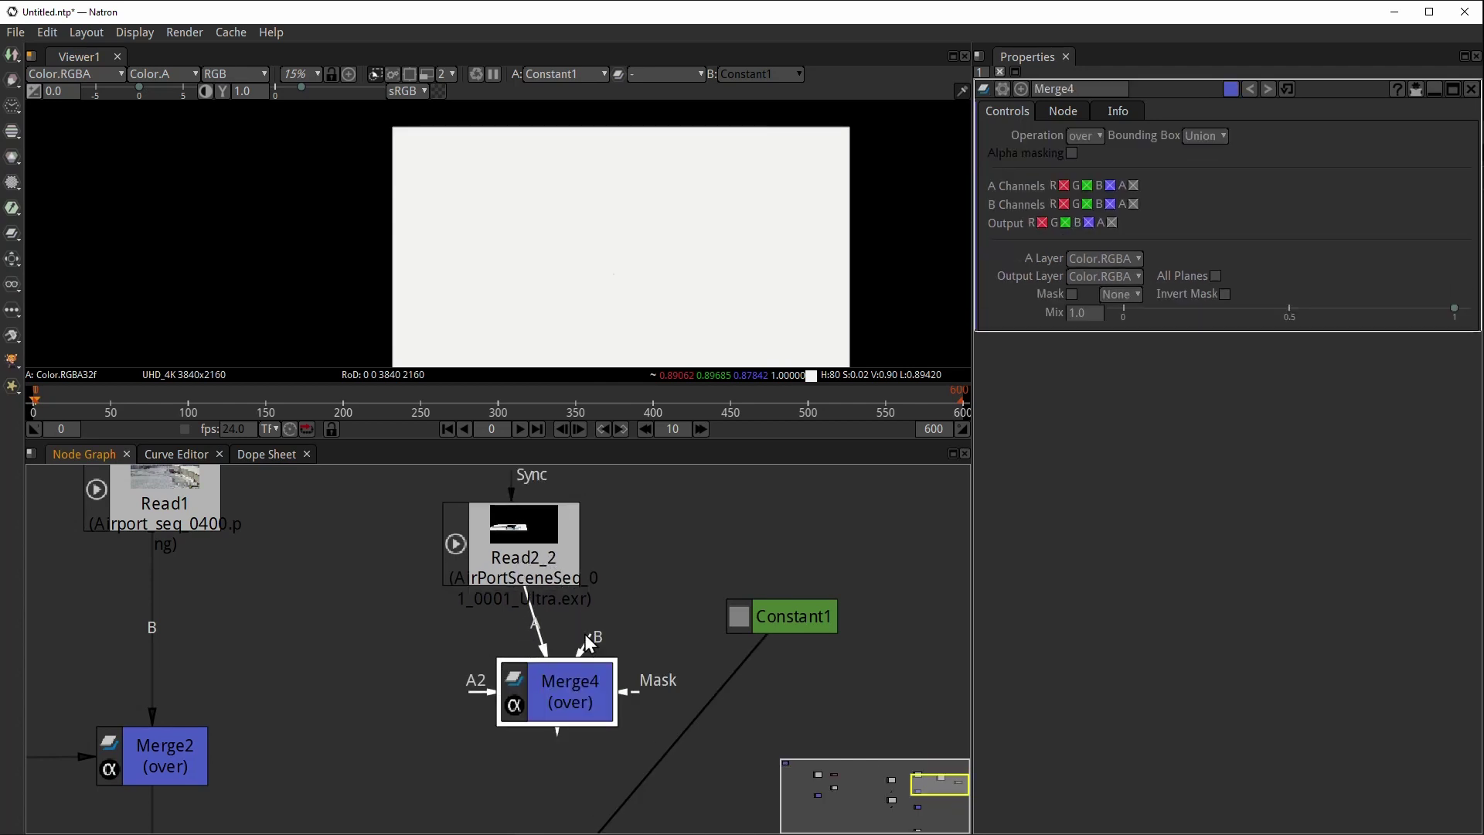
left_click_drag(588, 642, 773, 616)
left_click_drag(572, 695, 526, 696)
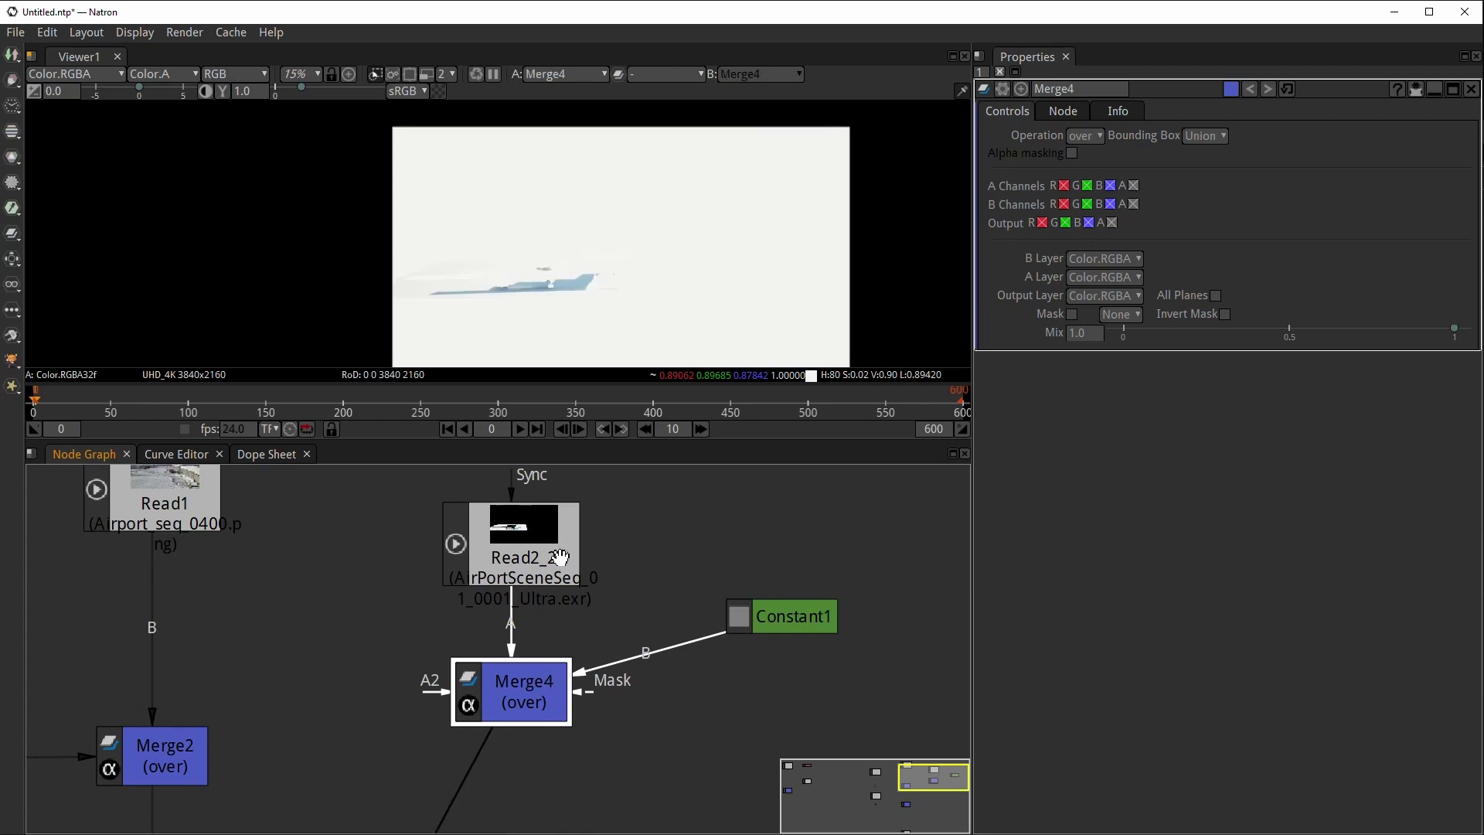
scroll(587, 270, "up", 7)
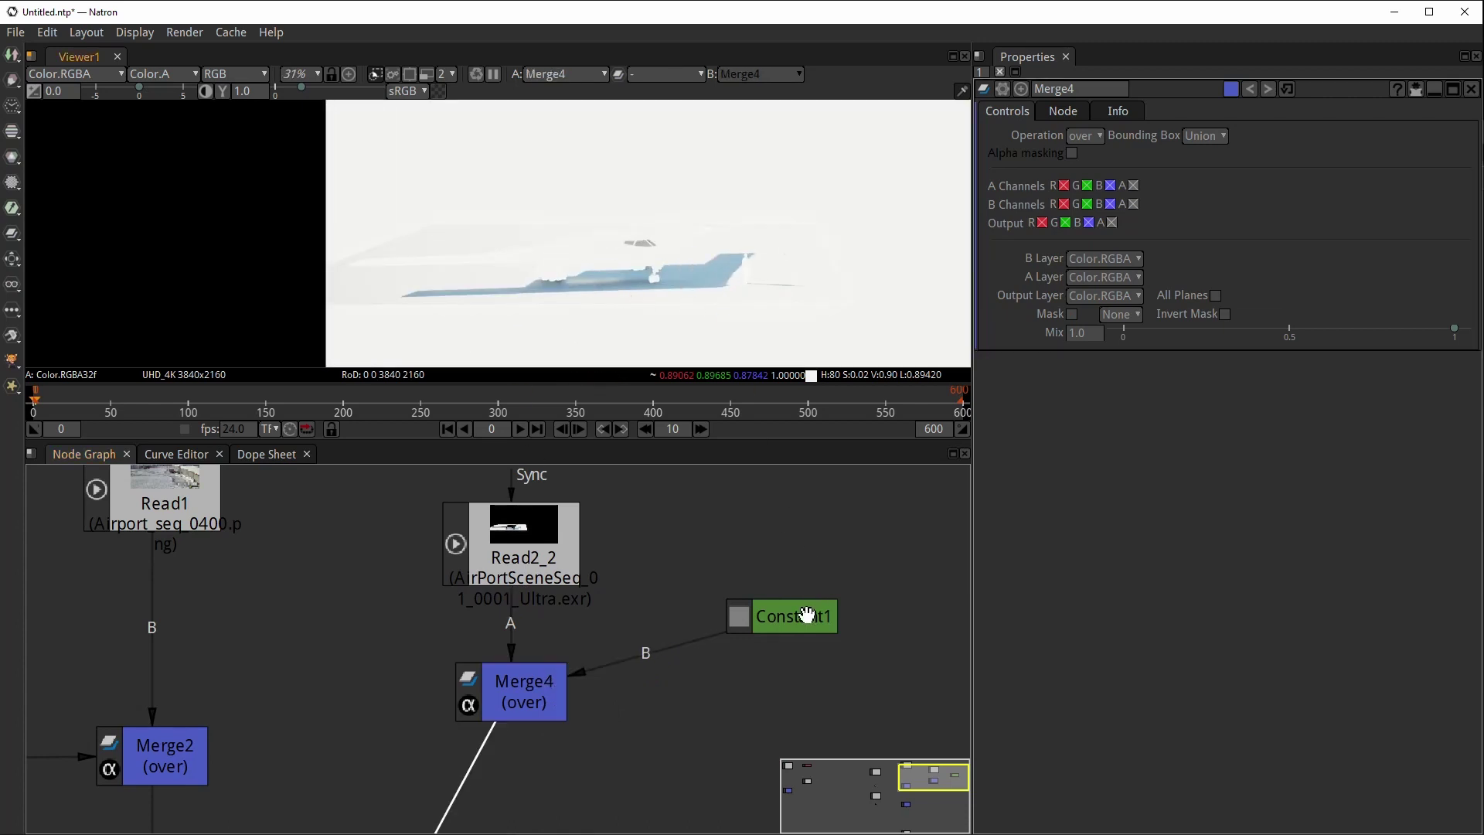
- Align Constant1 horizontally with Merge4, and move Read2_2, Merge4 and Constant1 together farther up the node graph
left_click_drag(806, 615, 805, 684)
scroll(580, 688, "down", 5)
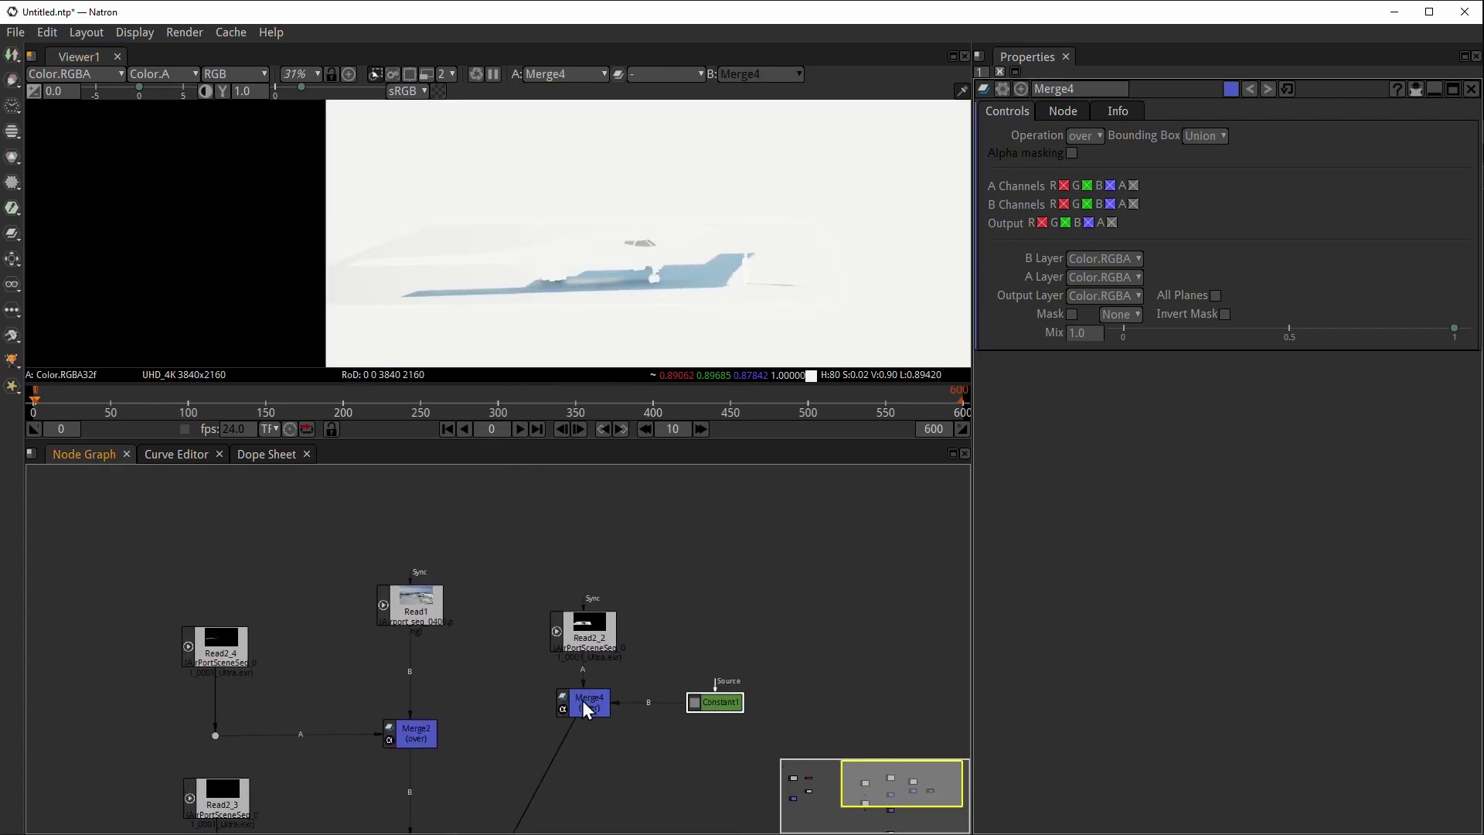
left_click_drag(514, 589, 850, 772)
left_click_drag(595, 640, 587, 578)
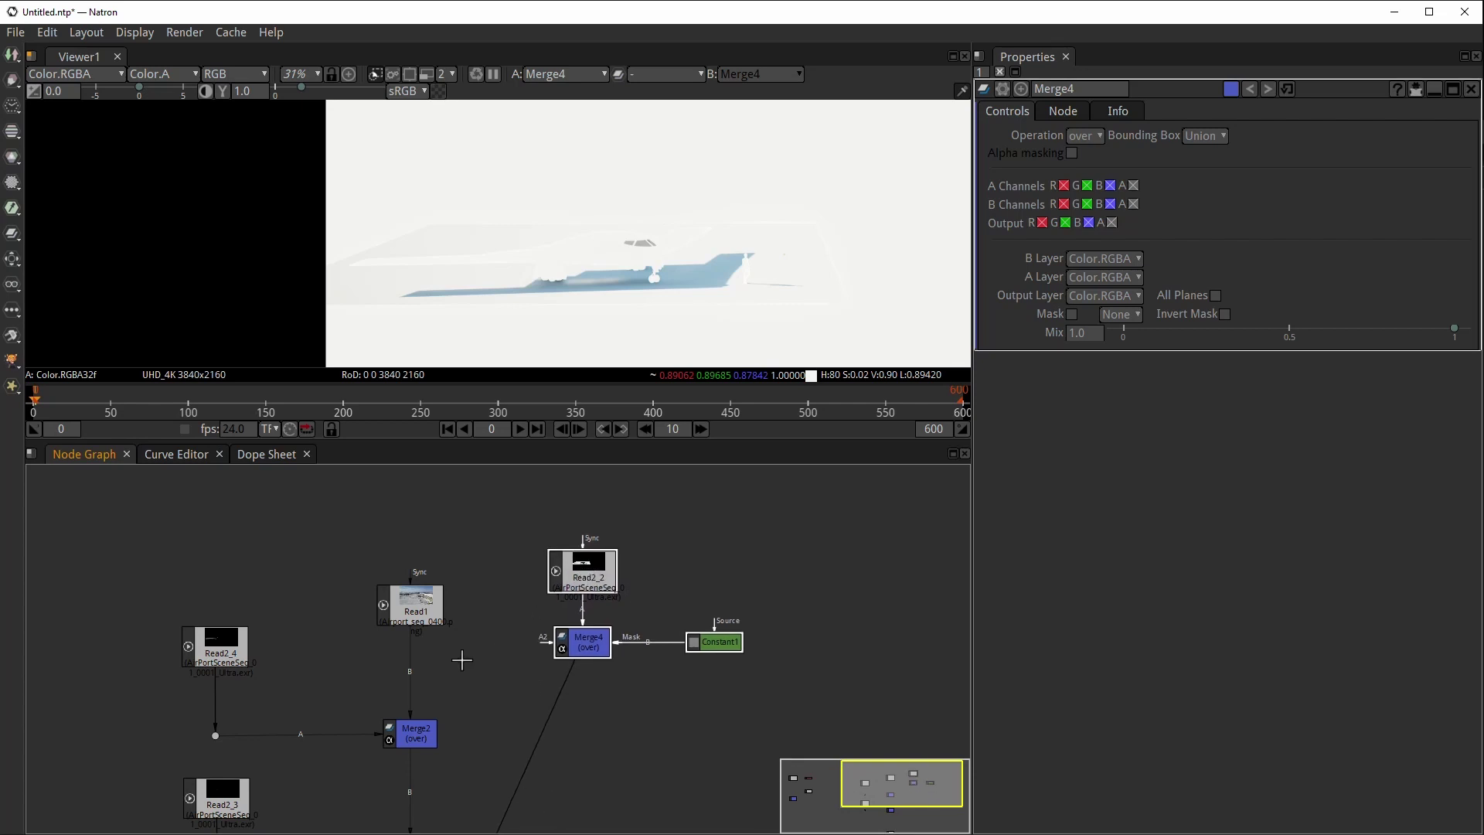
left_click(437, 683)
key("m")
left_click_drag(437, 683, 362, 675)
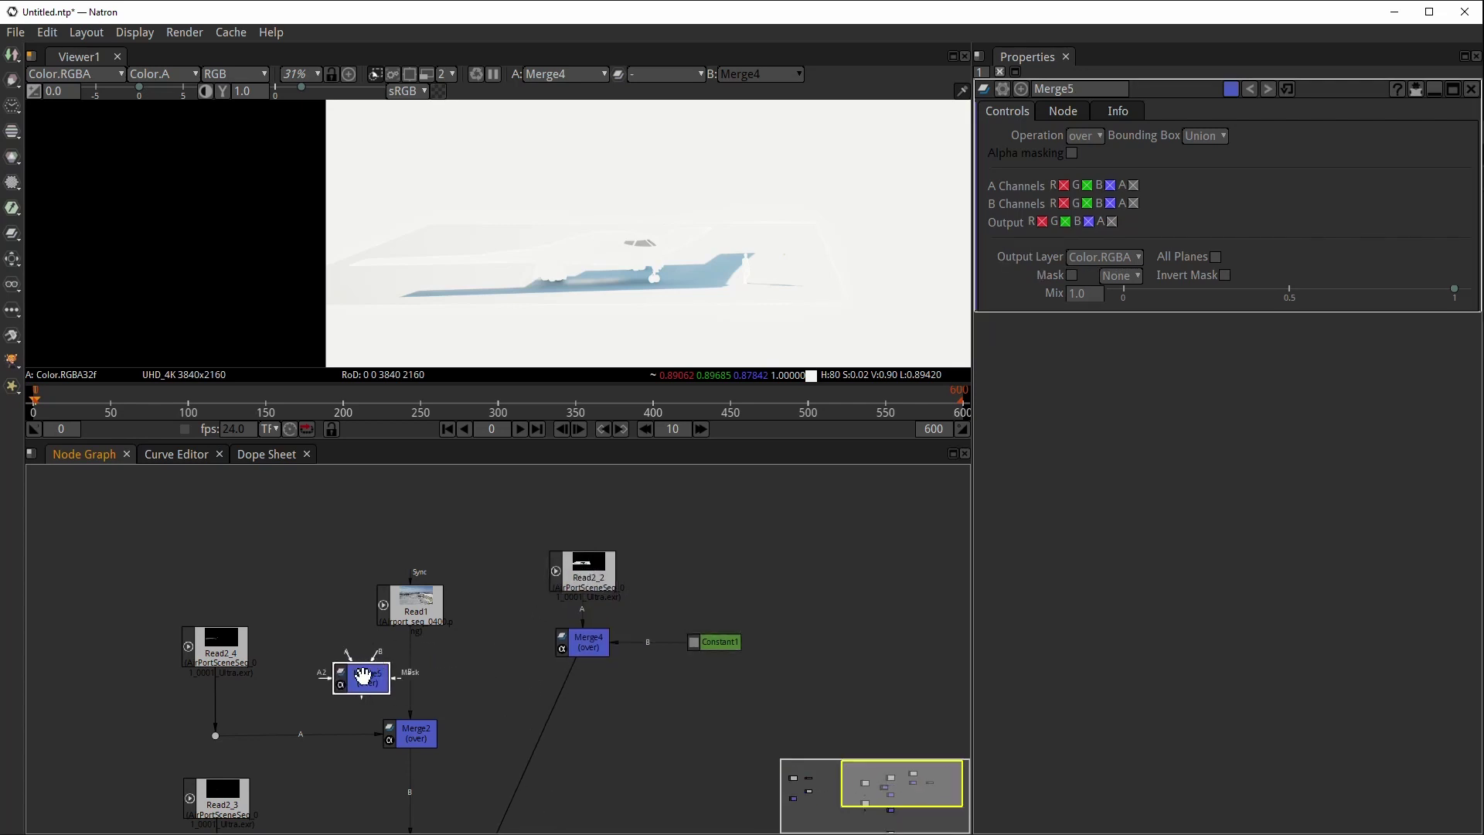
key("Delete")
- Insert a Merge between Read1 and Merge2, with Merge4 connected as its A input
left_click(411, 616)
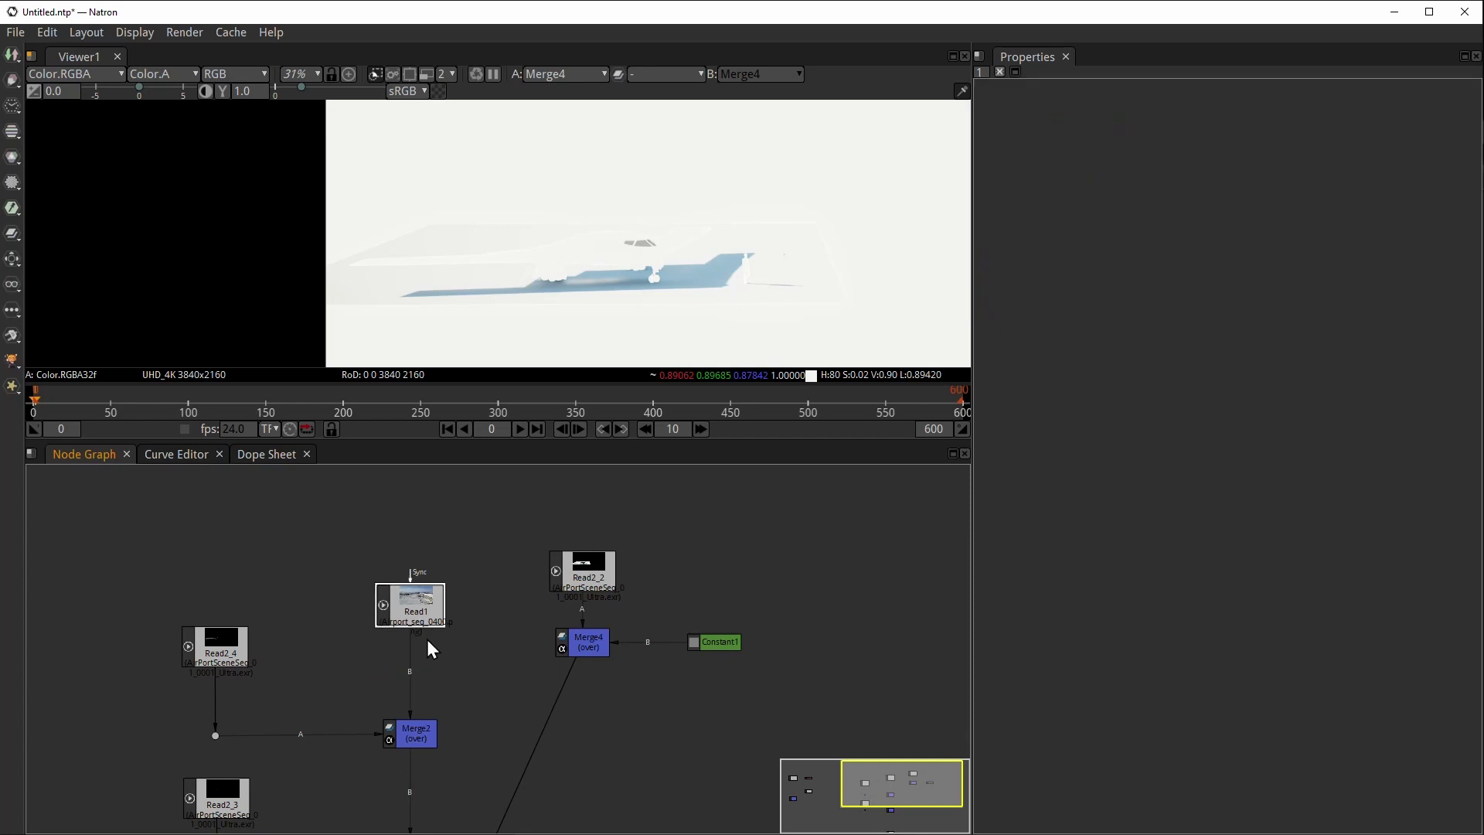
key("m")
left_click_drag(408, 649, 581, 646)
scroll(528, 672, "up", 2)
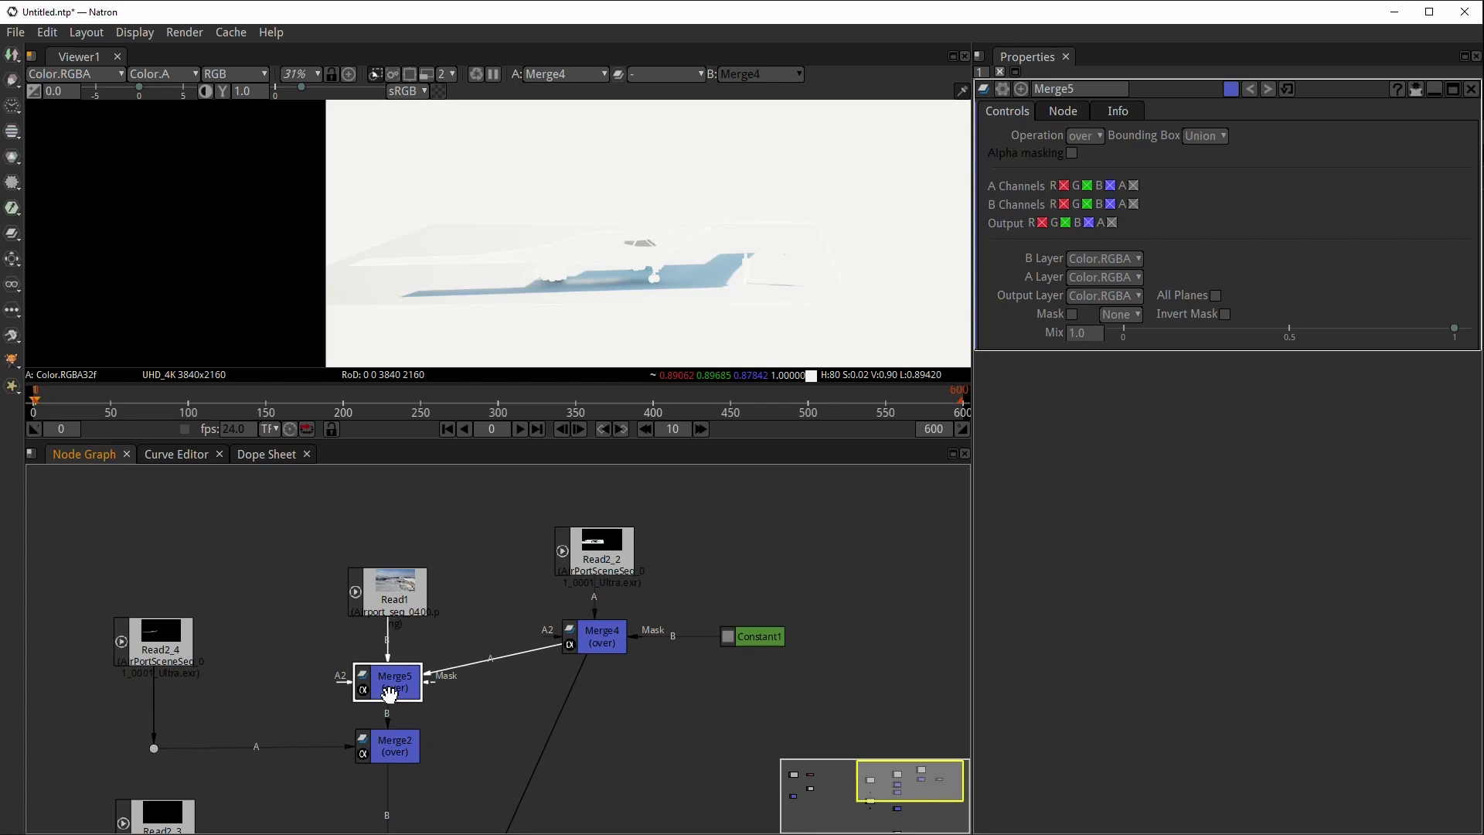
- Set the new Merge's operation to multiply and view the shadow over the airport plate
left_click(1091, 136)
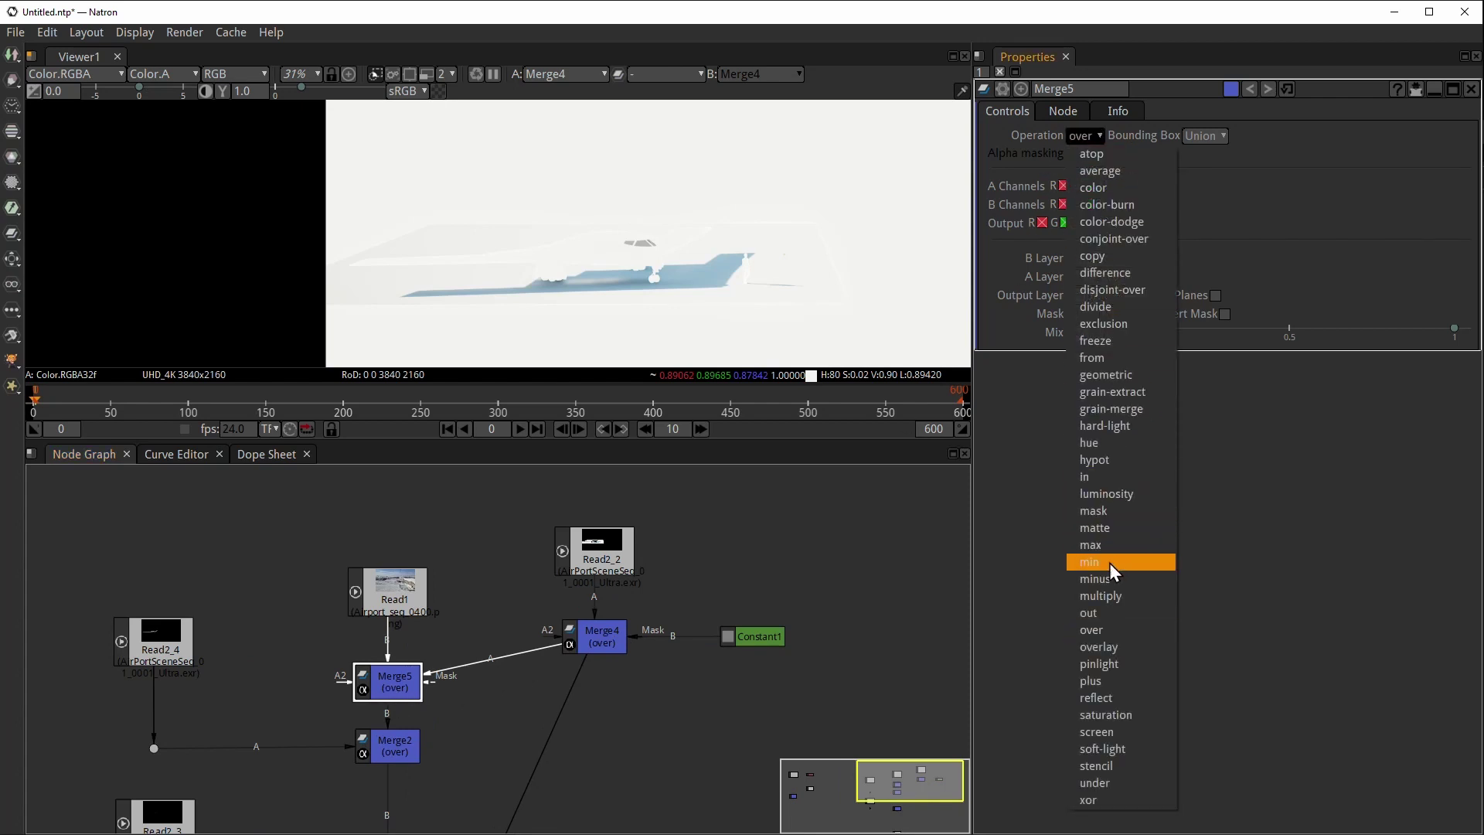
left_click(1108, 595)
key("1")
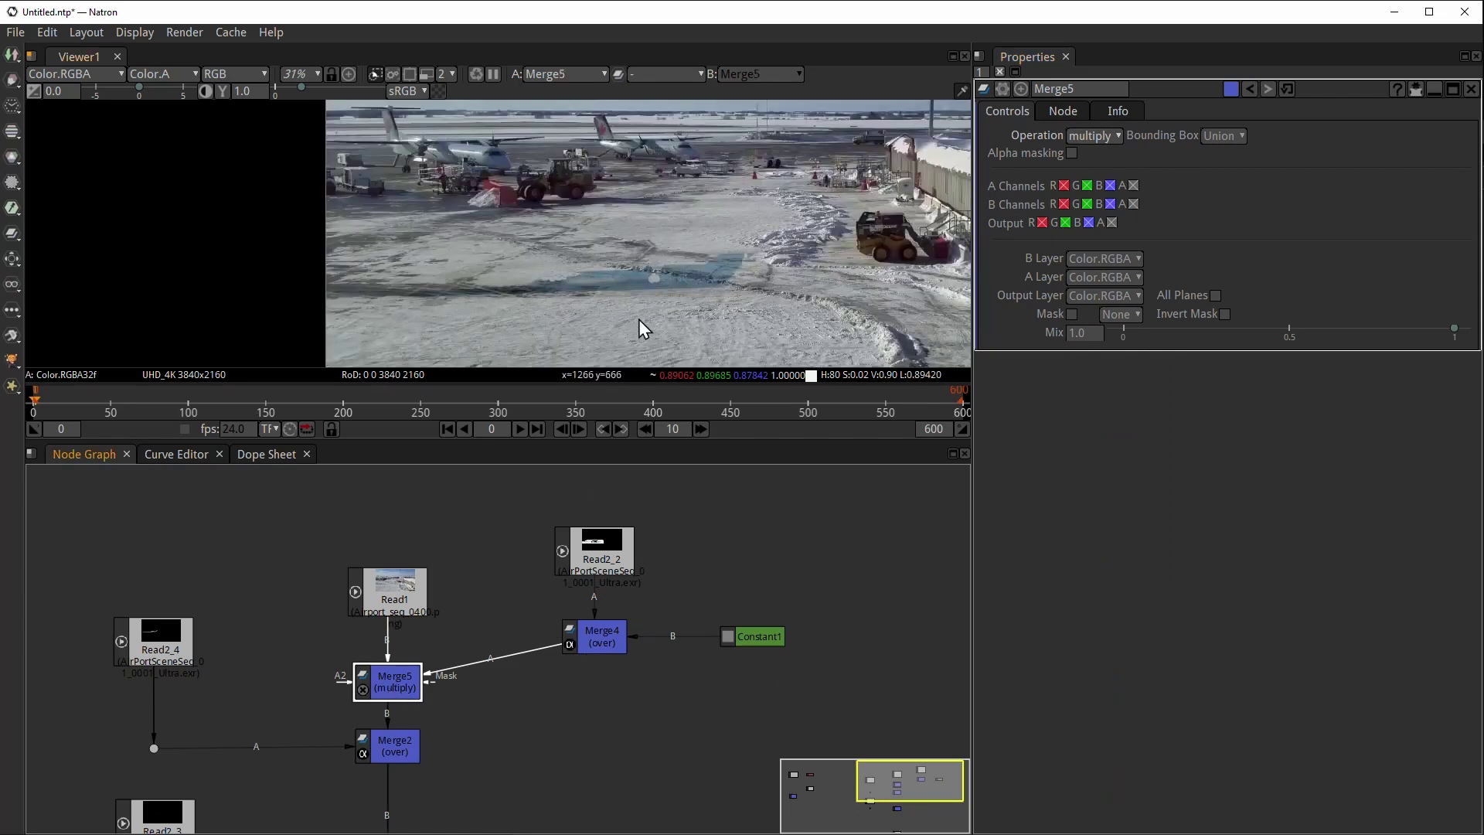
scroll(744, 311, "up", 5)
scroll(581, 234, "down", 4)
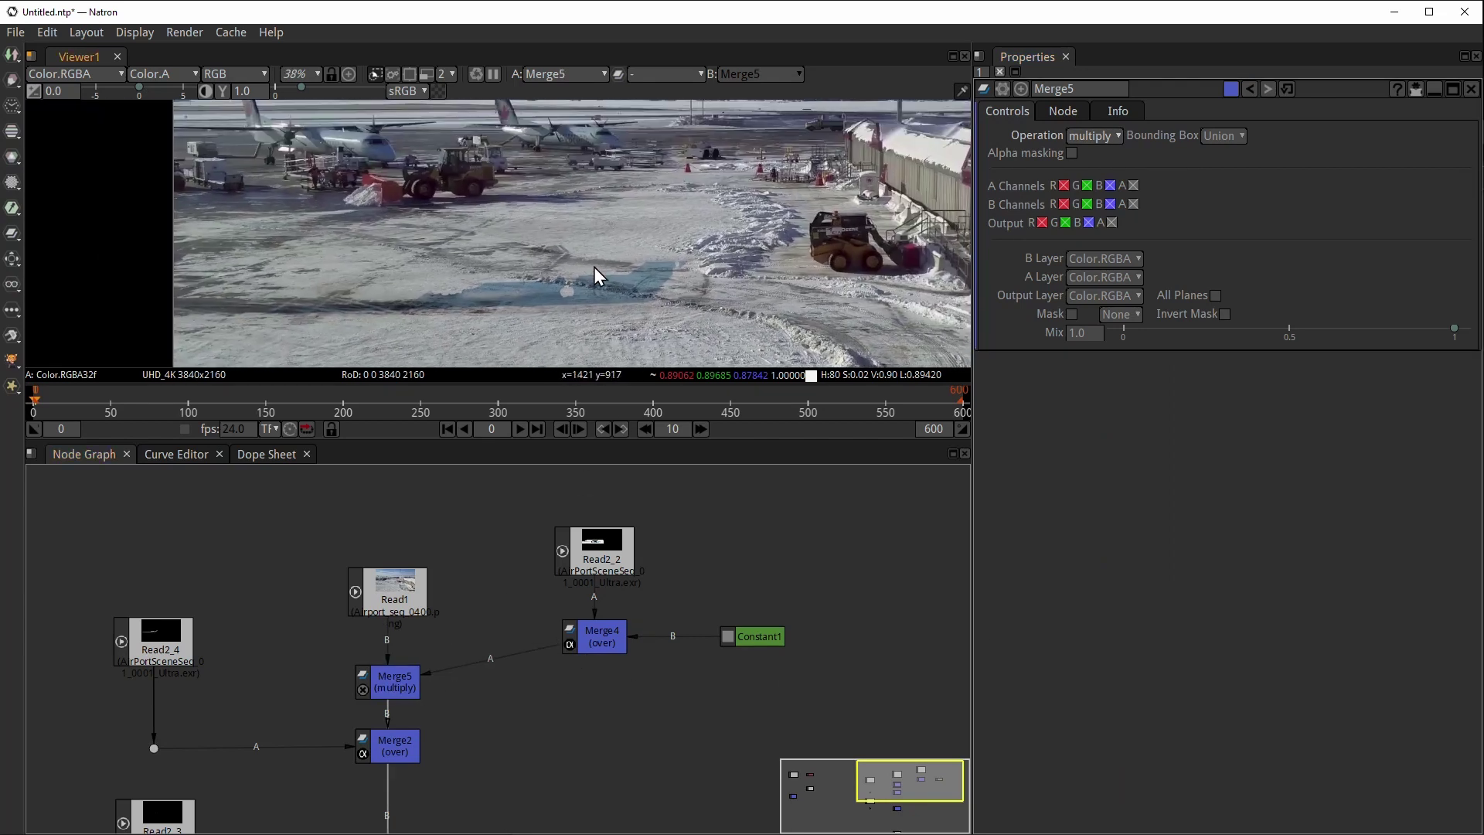
- Try lower Mix values on the multiply Merge to judge the shadow strength, and reset Mix to its default
left_click(394, 681)
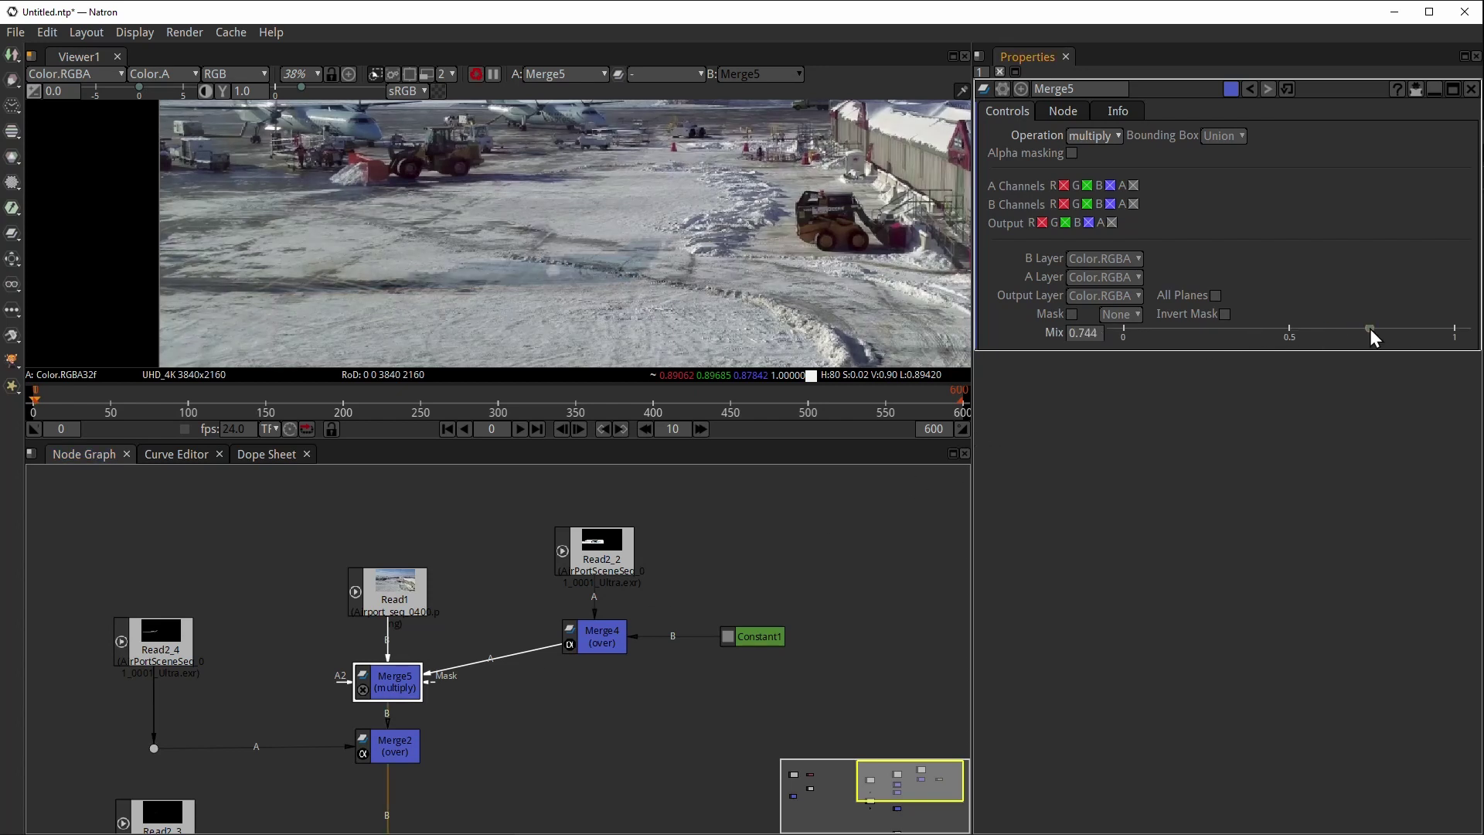
left_click(1405, 327)
left_click_drag(1369, 340, 1180, 391)
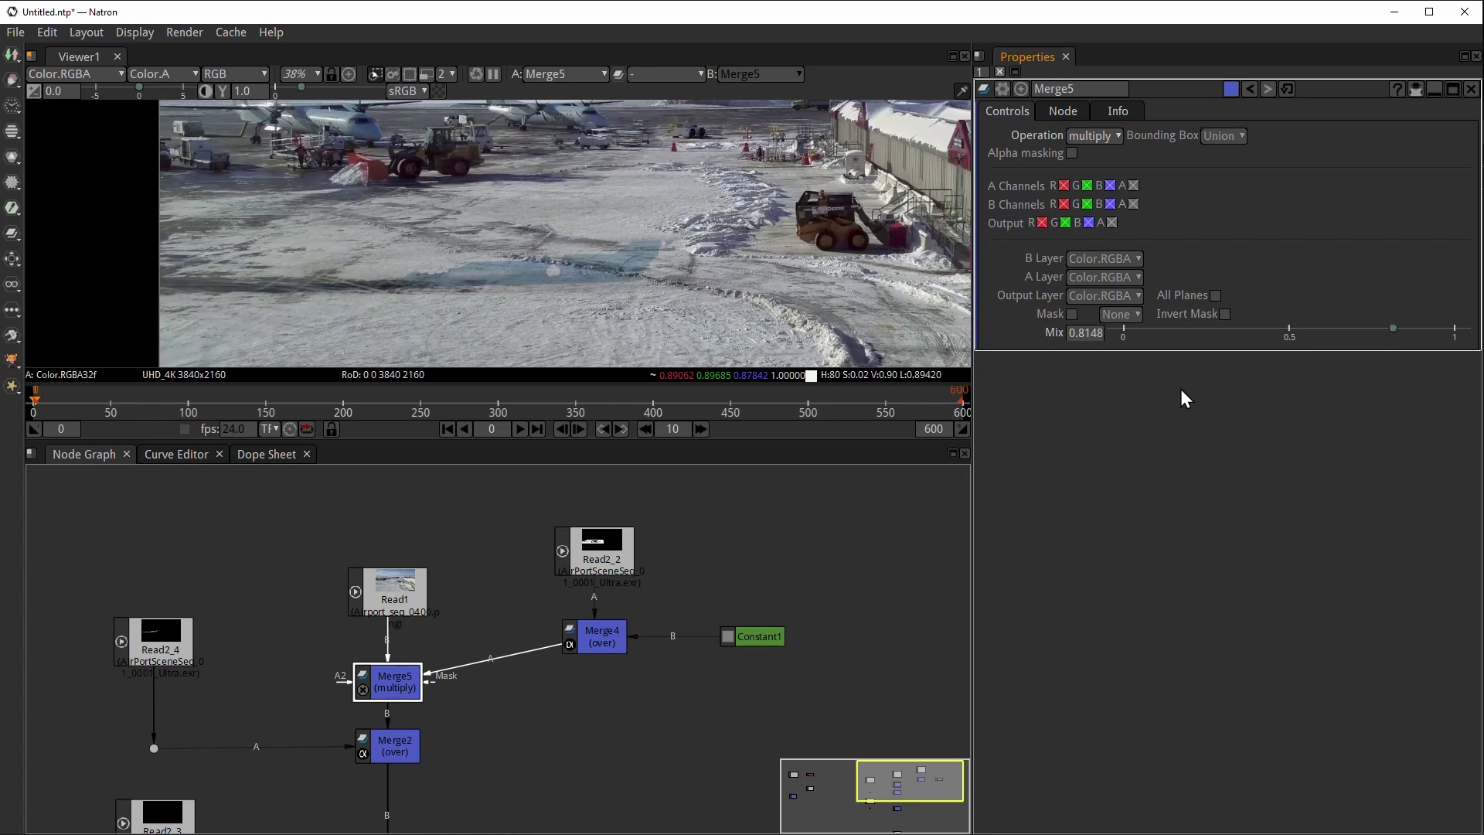
left_click_drag(1281, 331, 1281, 332)
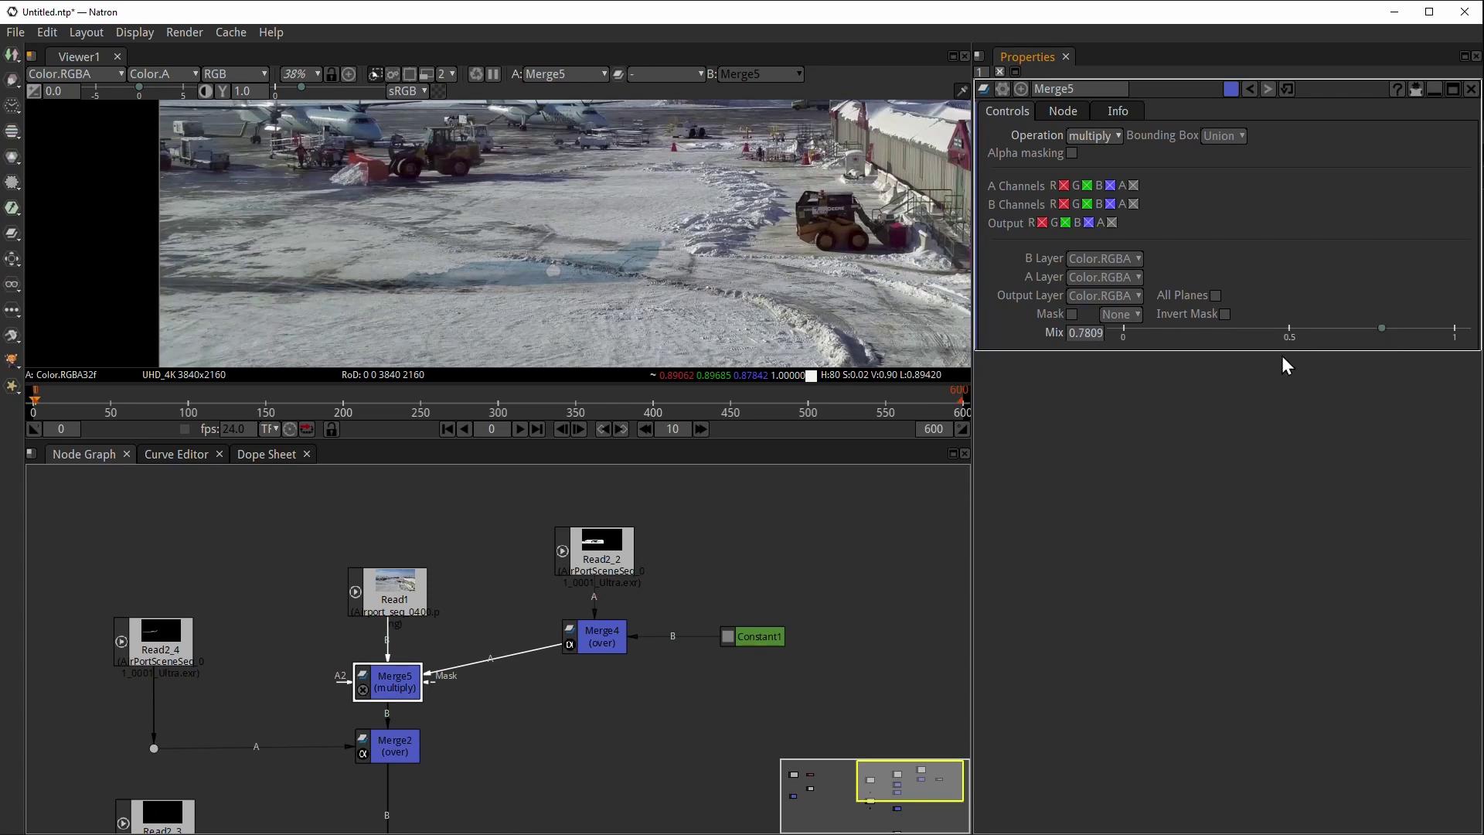
right_click(1034, 337)
left_click(1086, 360)
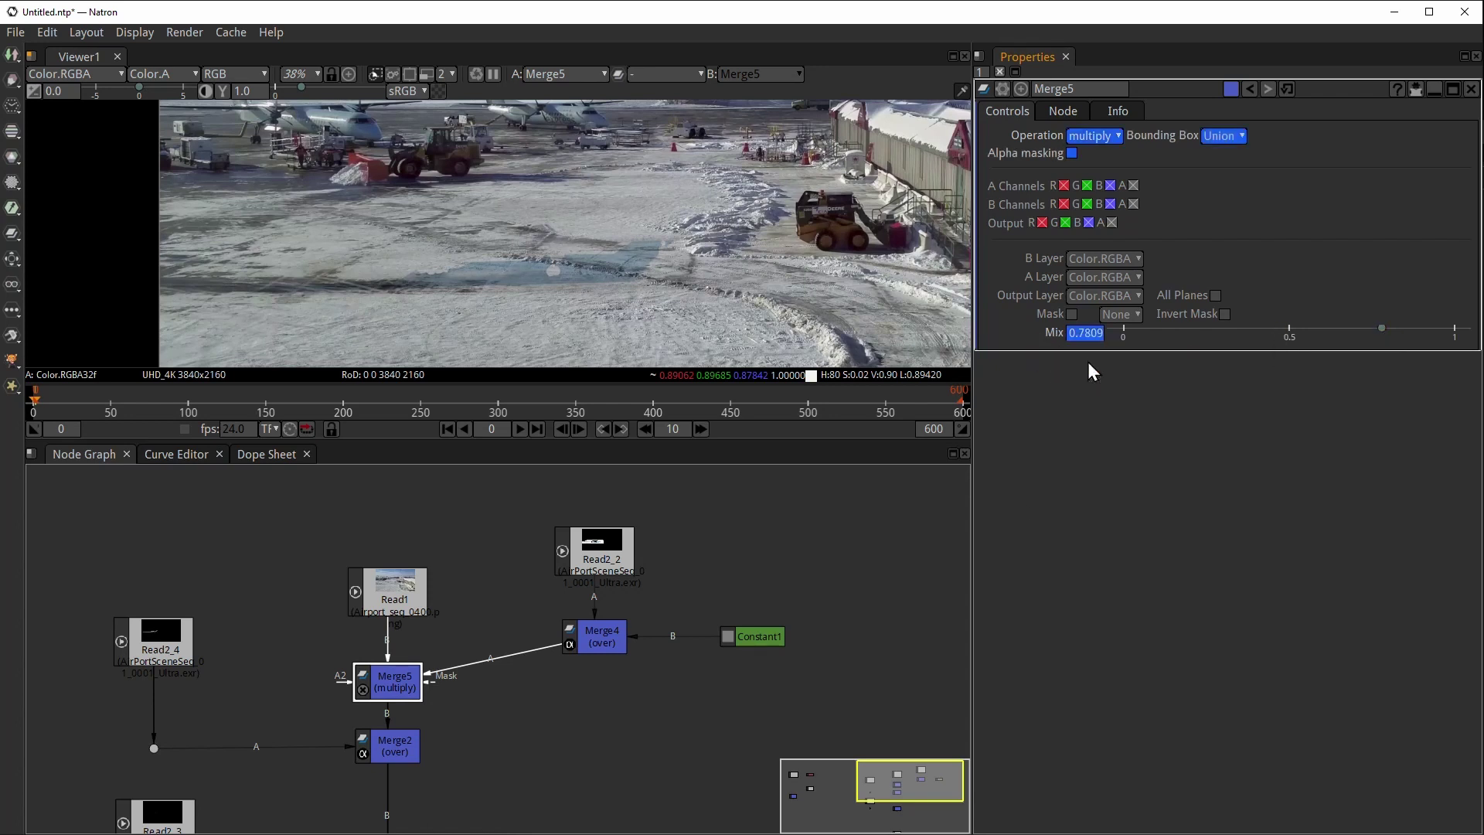
right_click(1040, 332)
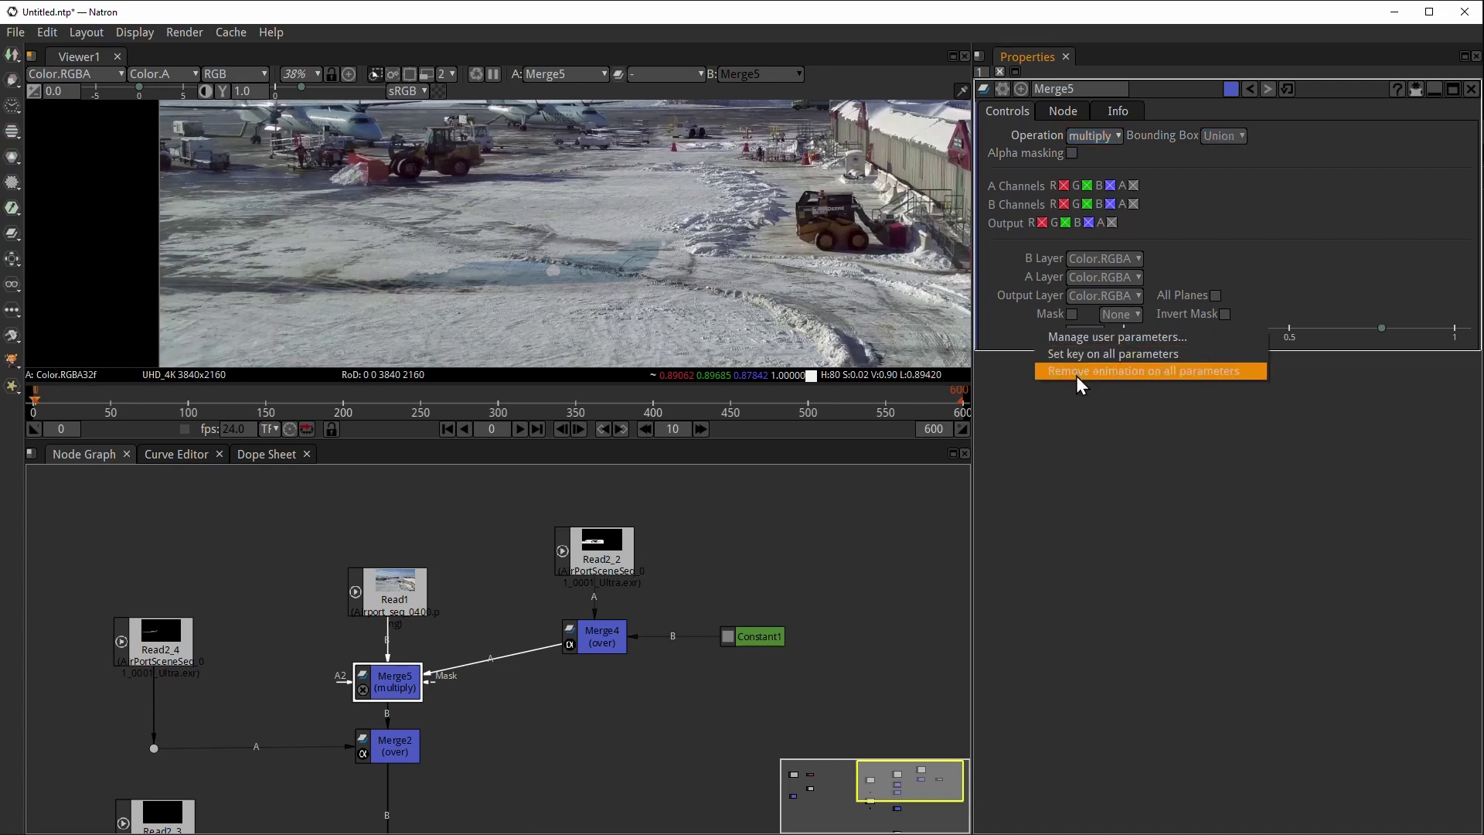
left_click(1307, 320)
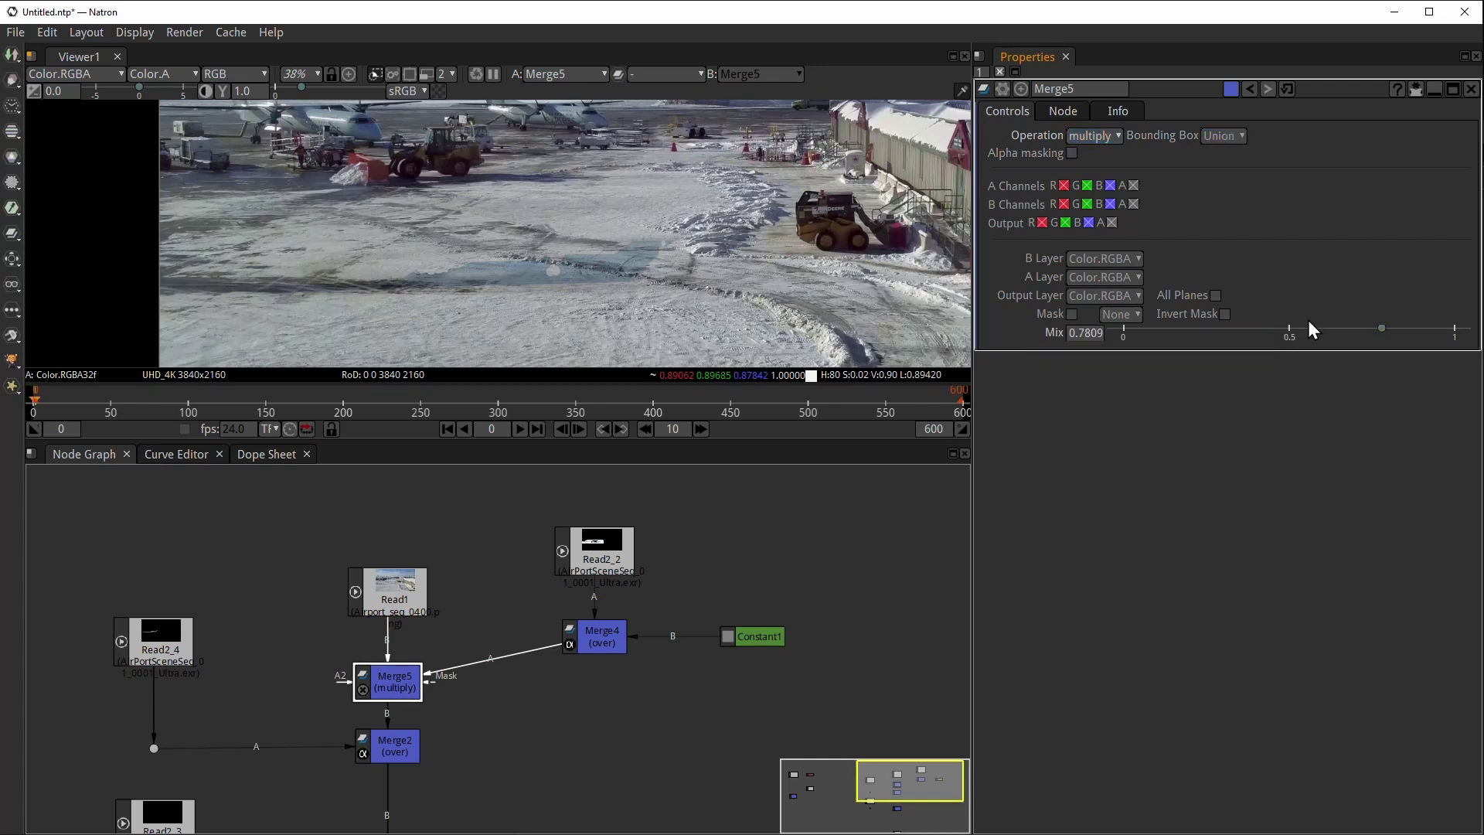
left_click(1228, 332)
right_click(1095, 332)
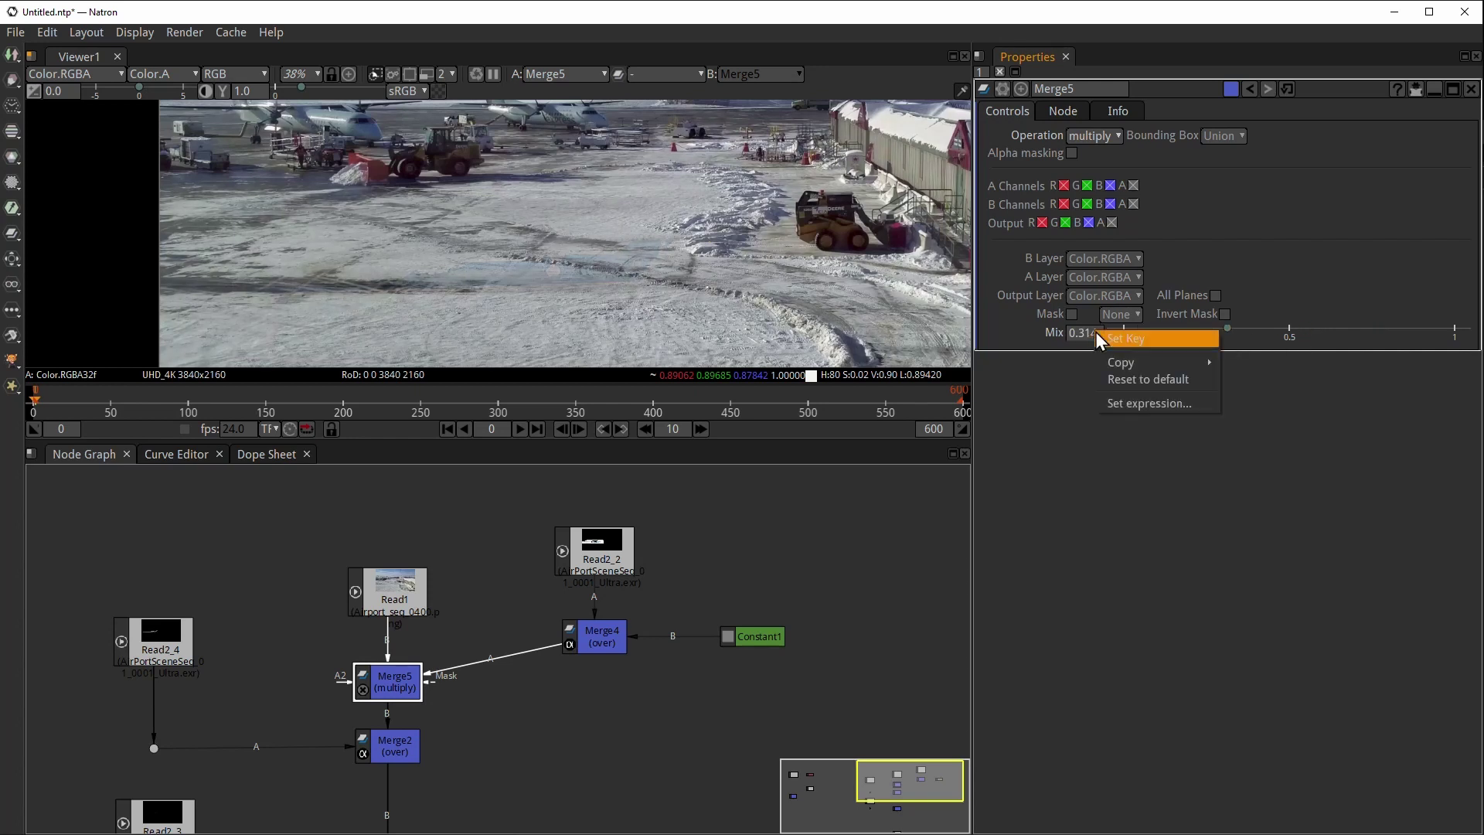
left_click(1134, 382)
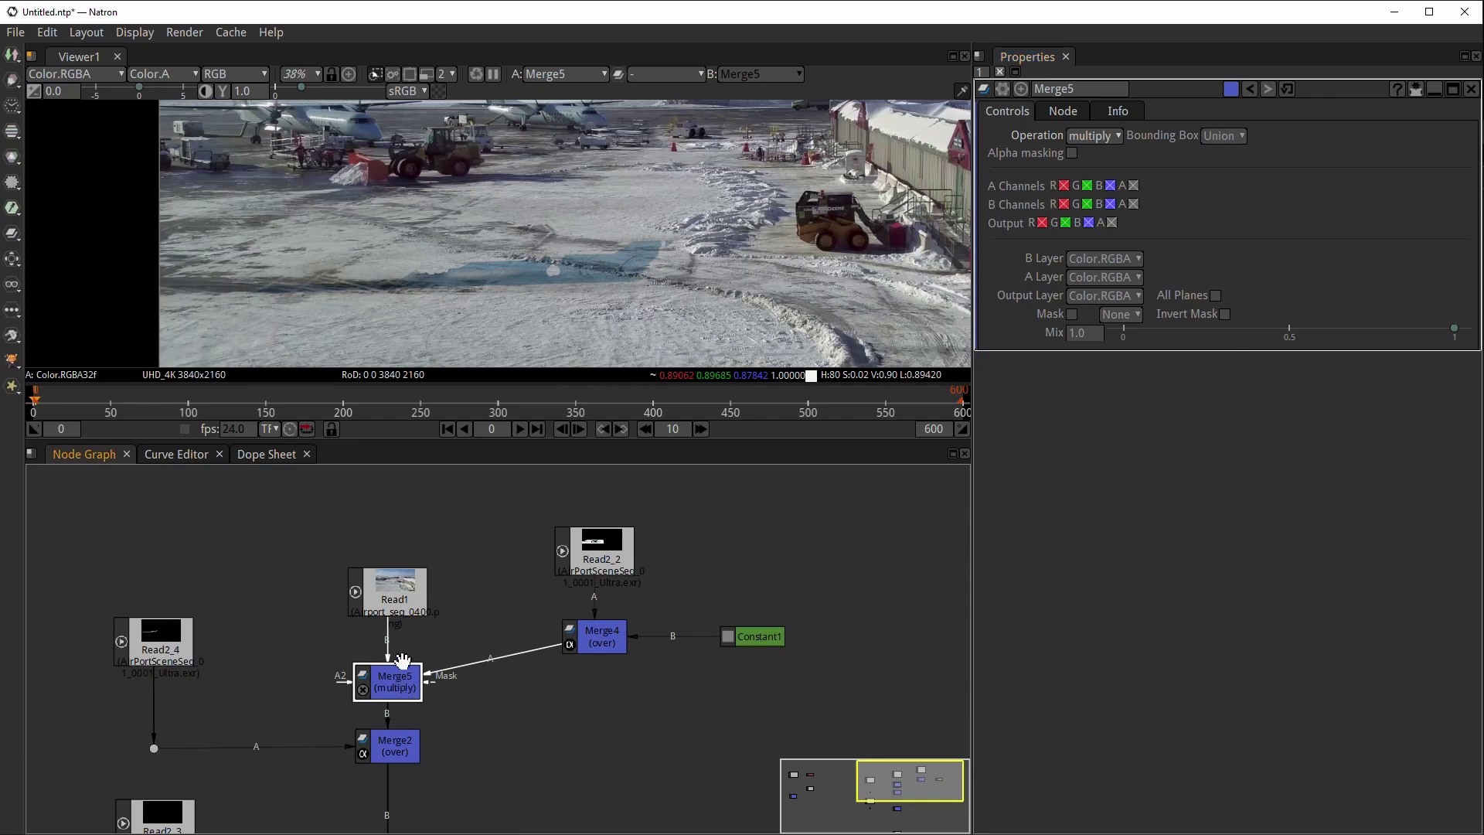
- Delete the multiply Merge between Read1 and Merge2
mouse_move(569, 240)
left_mouse_down()
mouse_move(581, 235)
mouse_move(564, 260)
left_mouse_up()
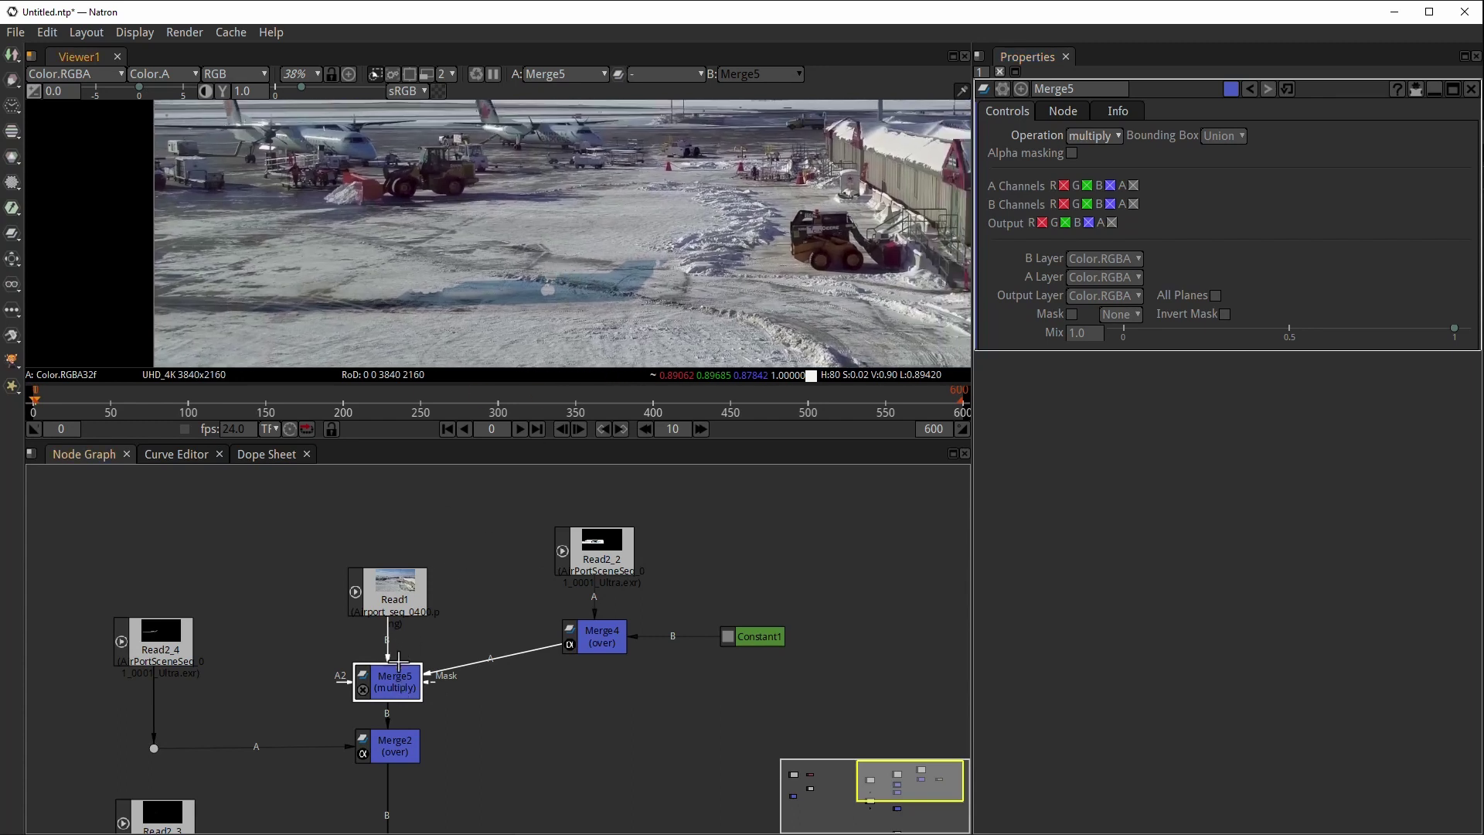
left_click(398, 690)
key("Delete")
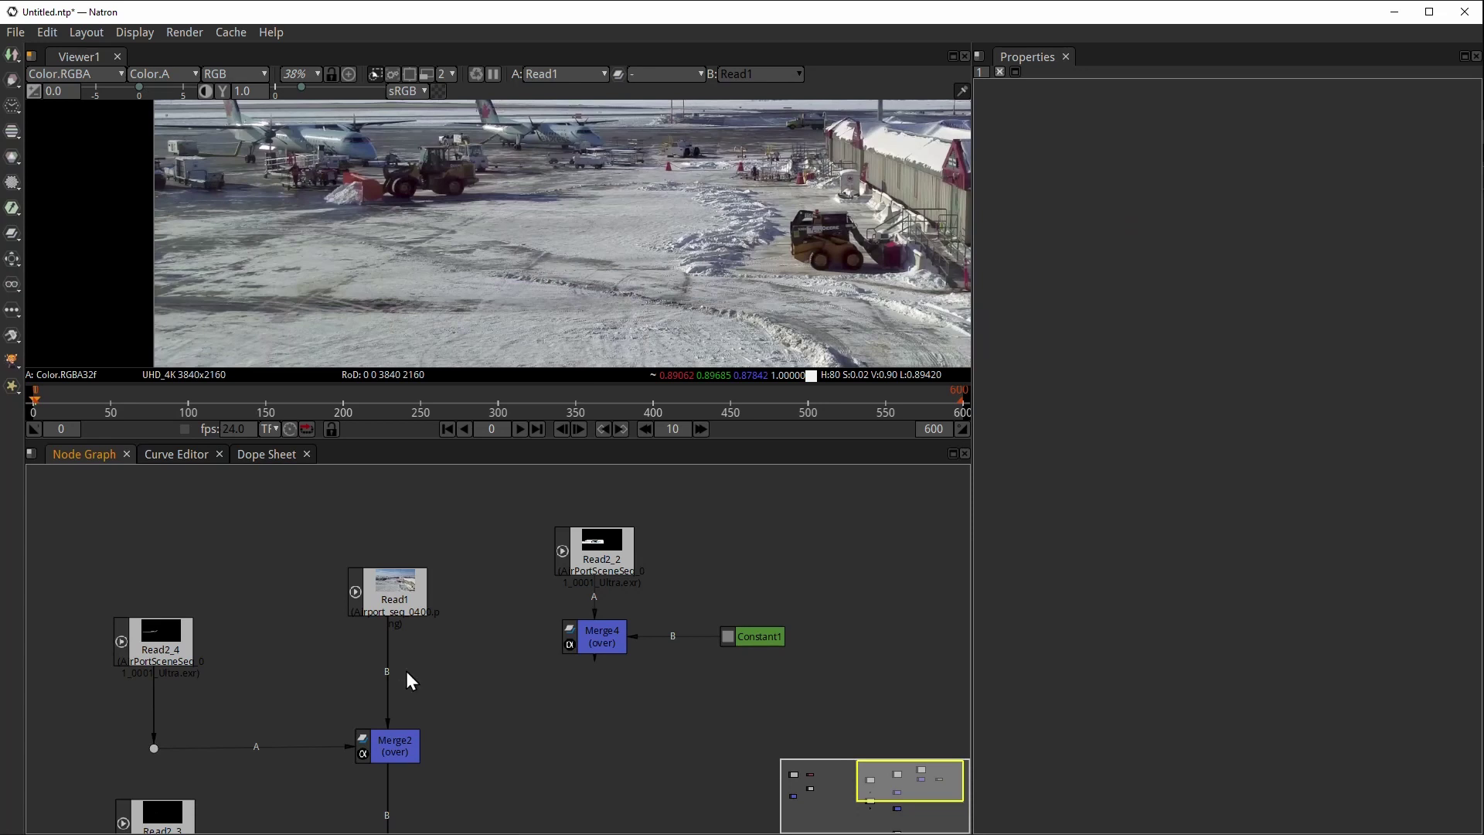
key("g")
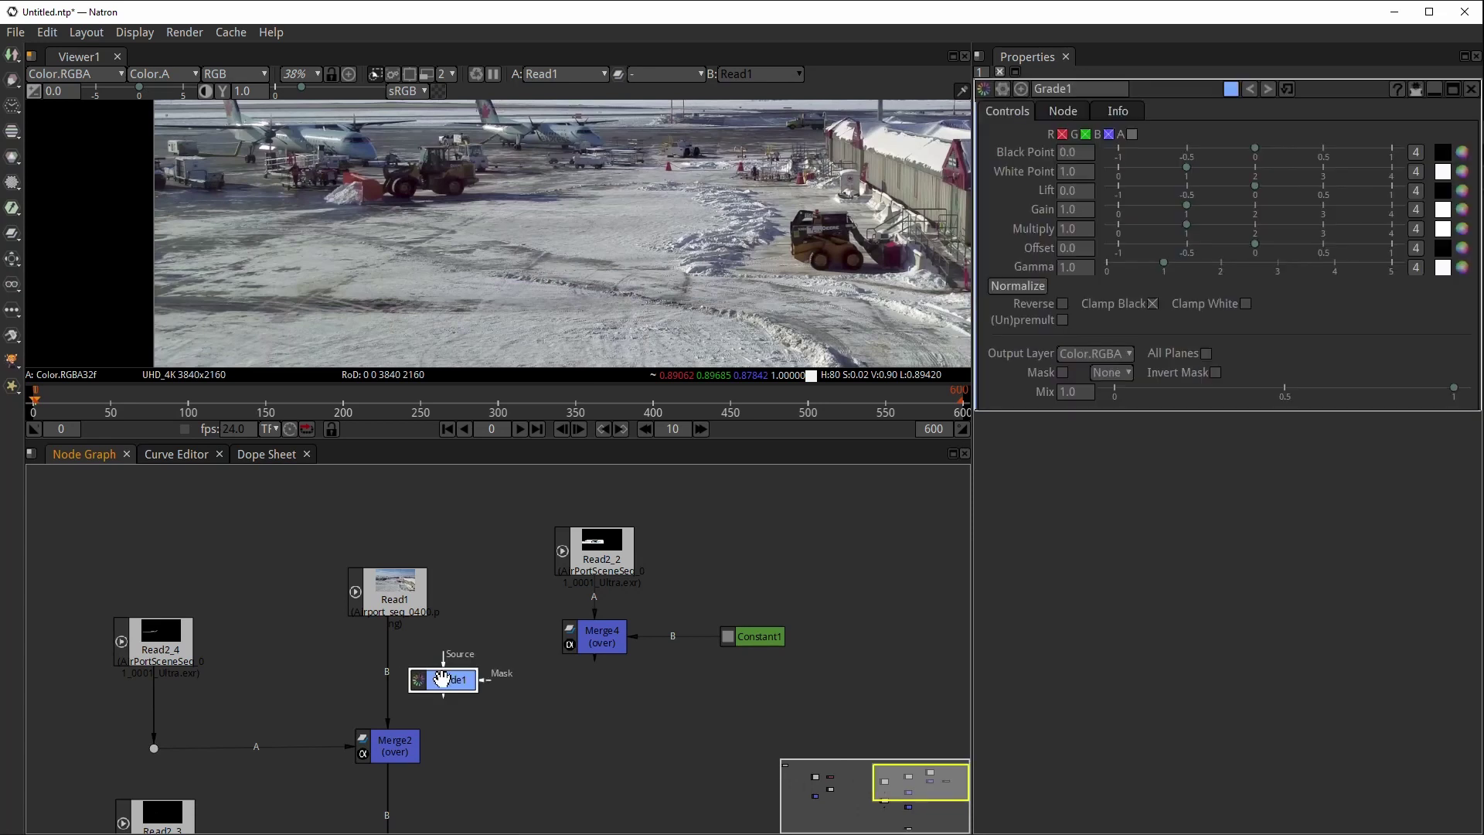
mouse_move(437, 674)
left_mouse_down()
mouse_move(384, 676)
mouse_move(428, 676)
left_mouse_up()
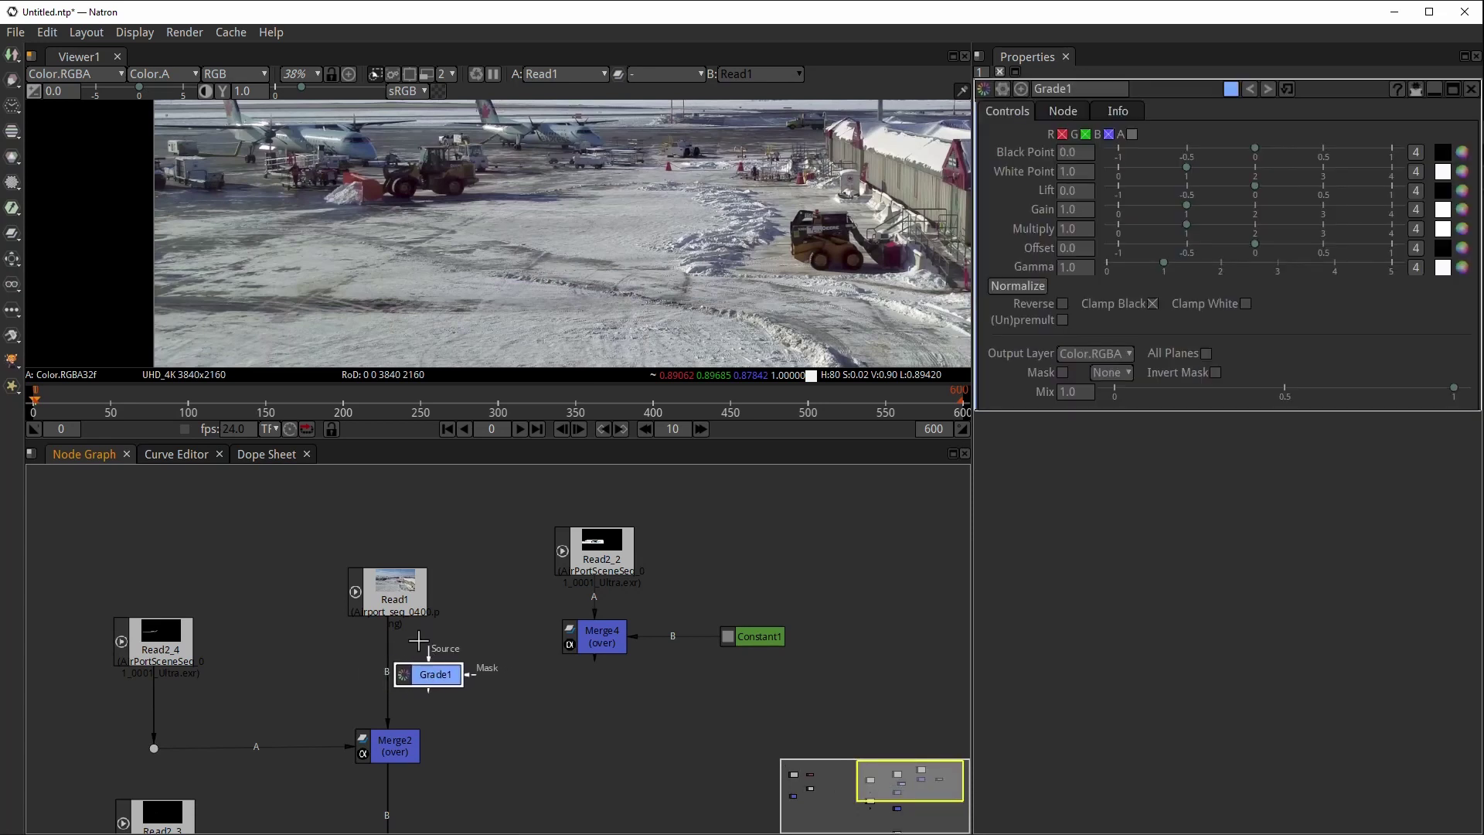
key("1")
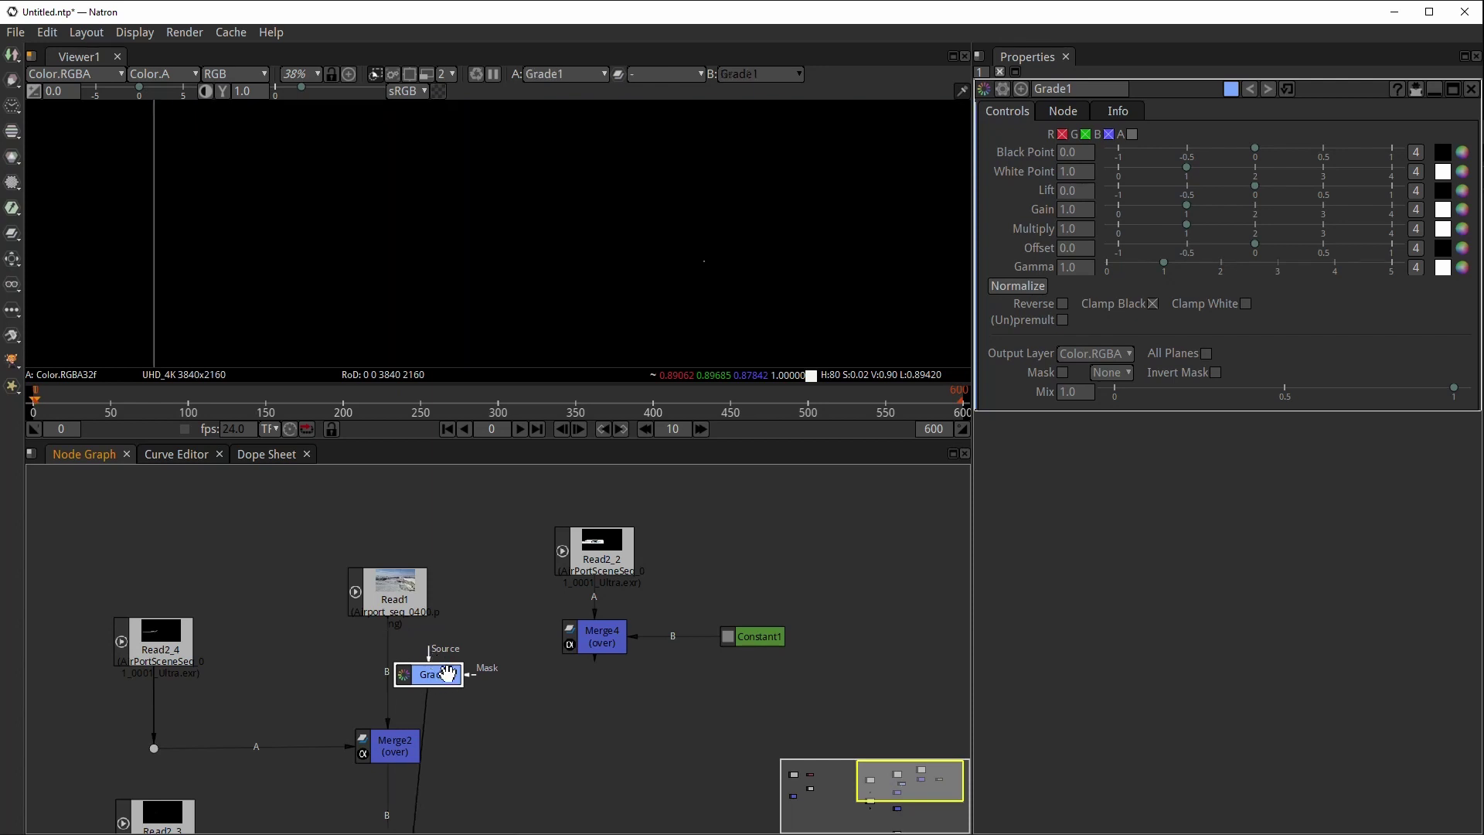
left_click_drag(447, 674, 513, 711)
key("Delete")
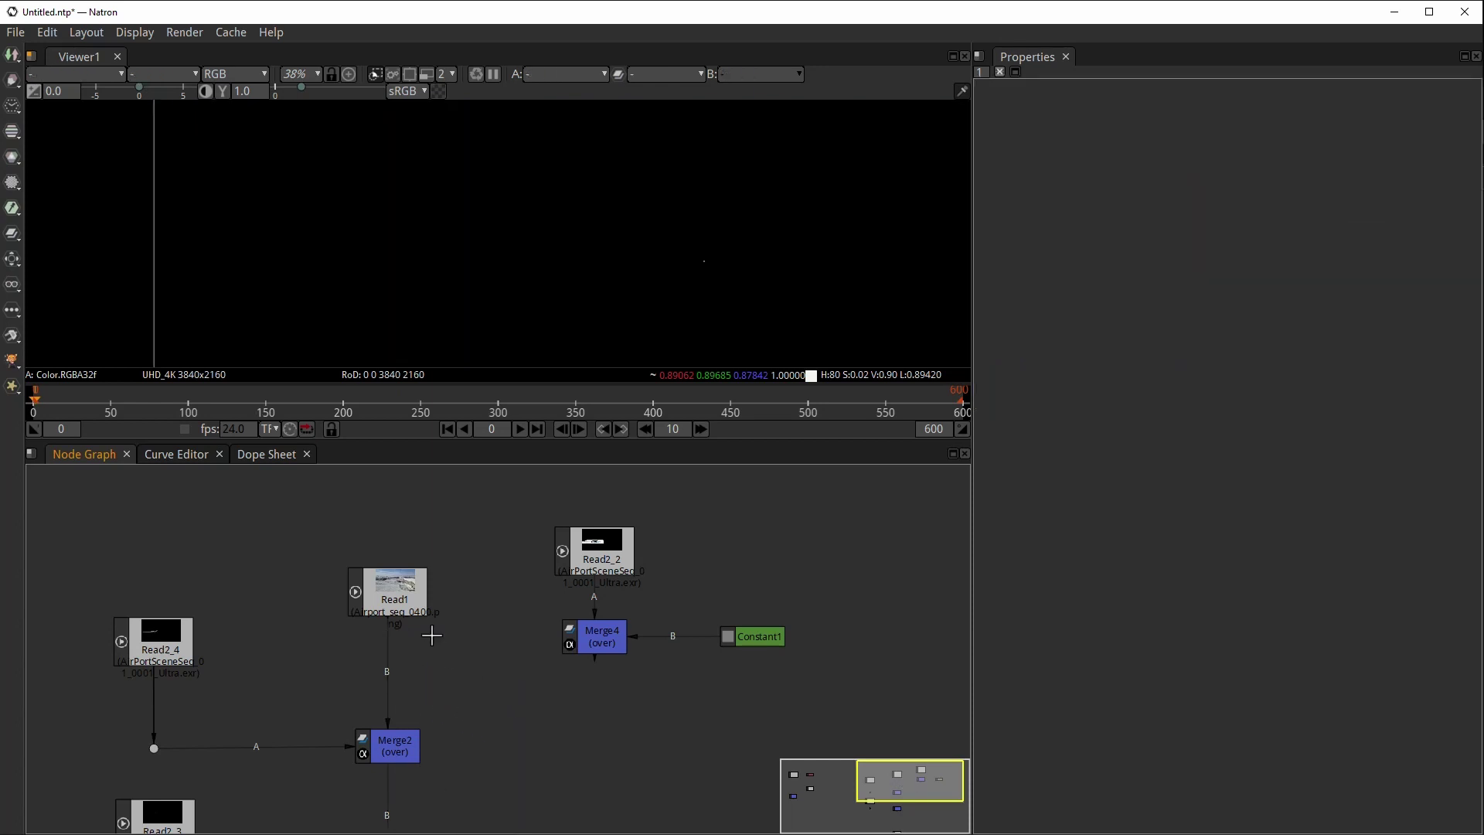
- Insert a Grade between Read1 and Merge2, connect its mask input to Merge4, and view it on viewer input 1
left_click(407, 605)
key("g")
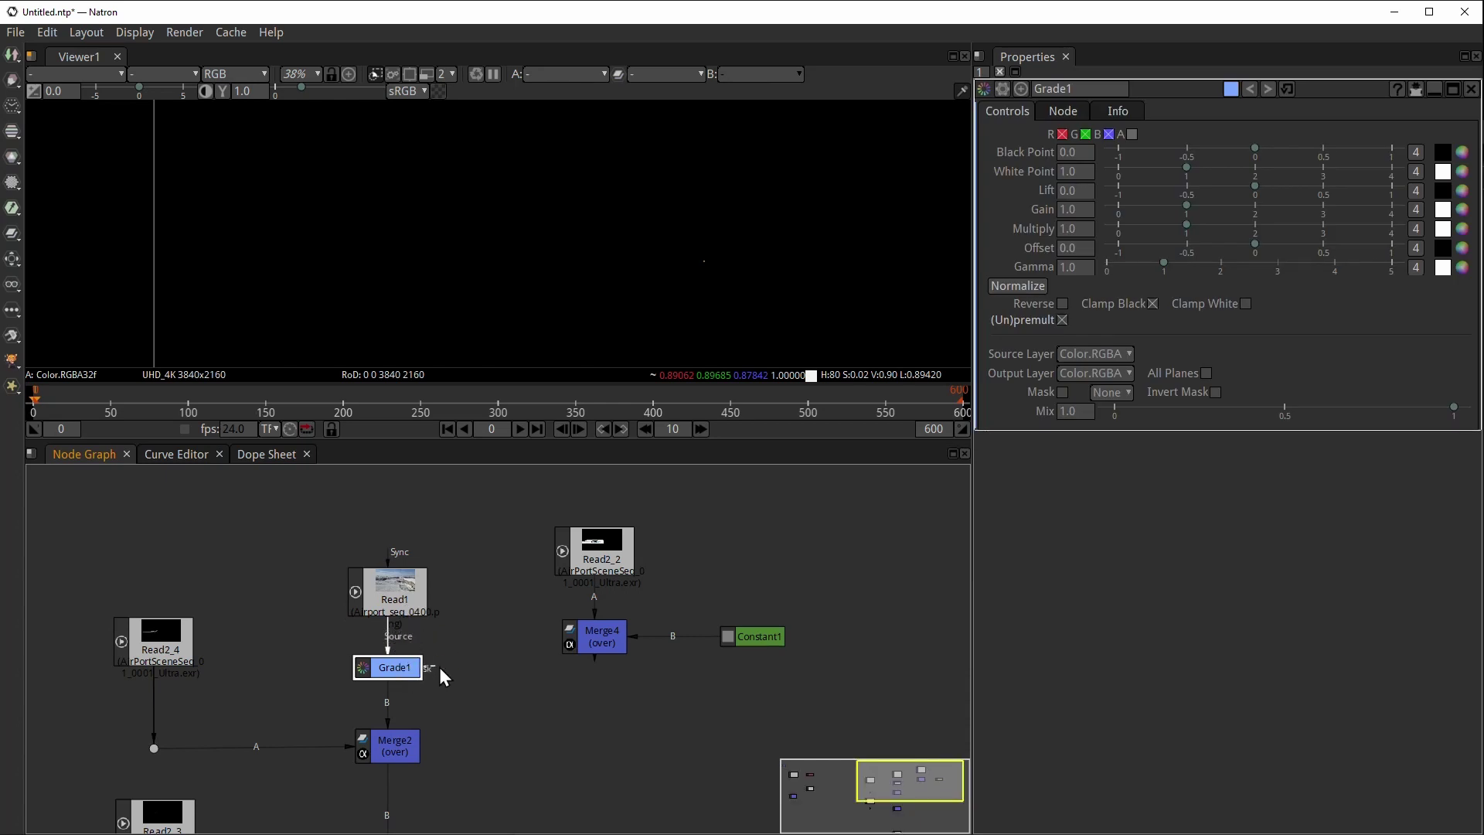
left_click_drag(439, 664, 589, 640)
key("1")
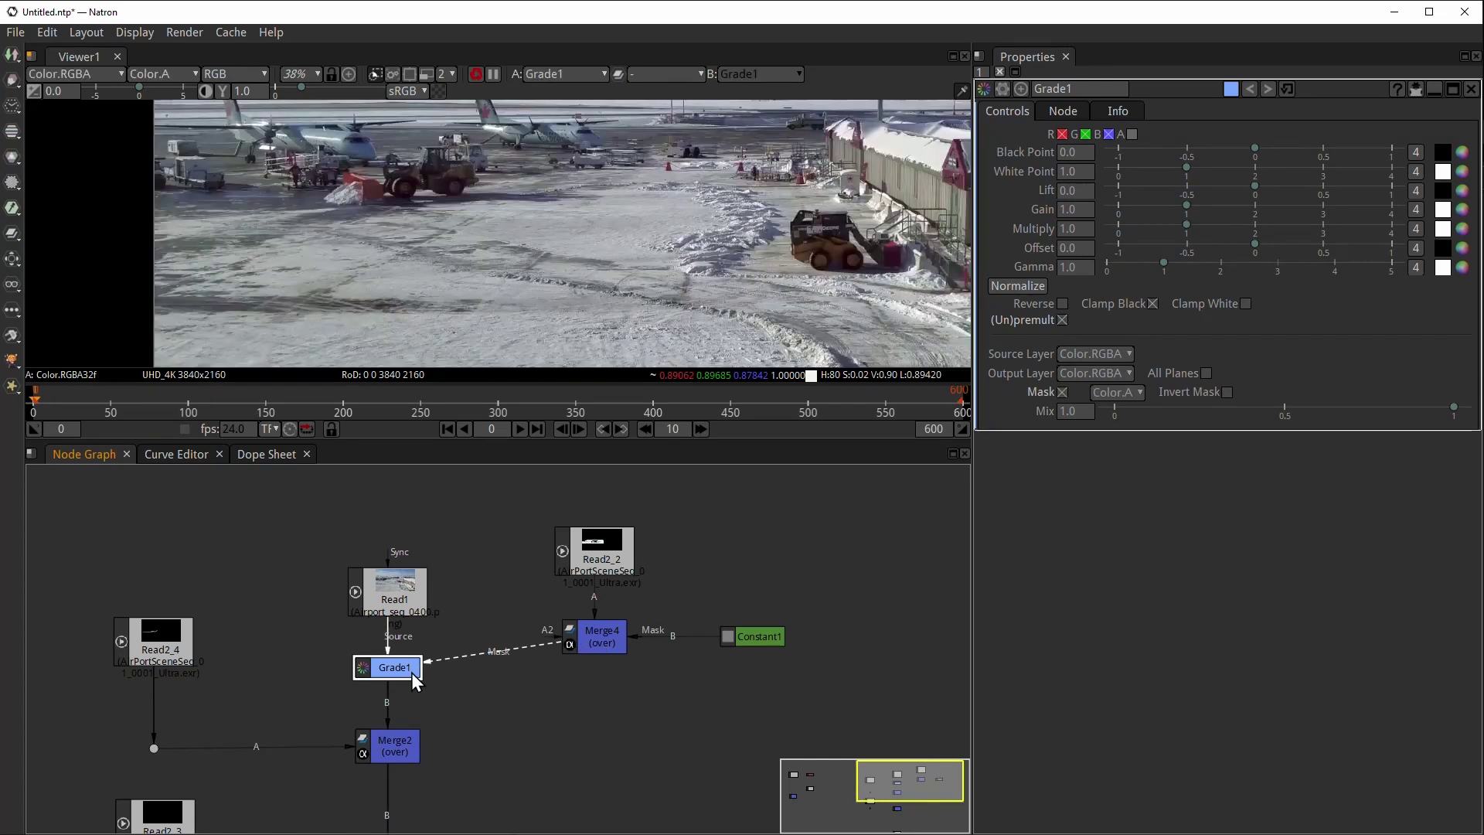
- Lower the Grade's Multiply to about 0.40 and move the node slightly closer to Merge2
left_click_drag(1187, 224, 1156, 228)
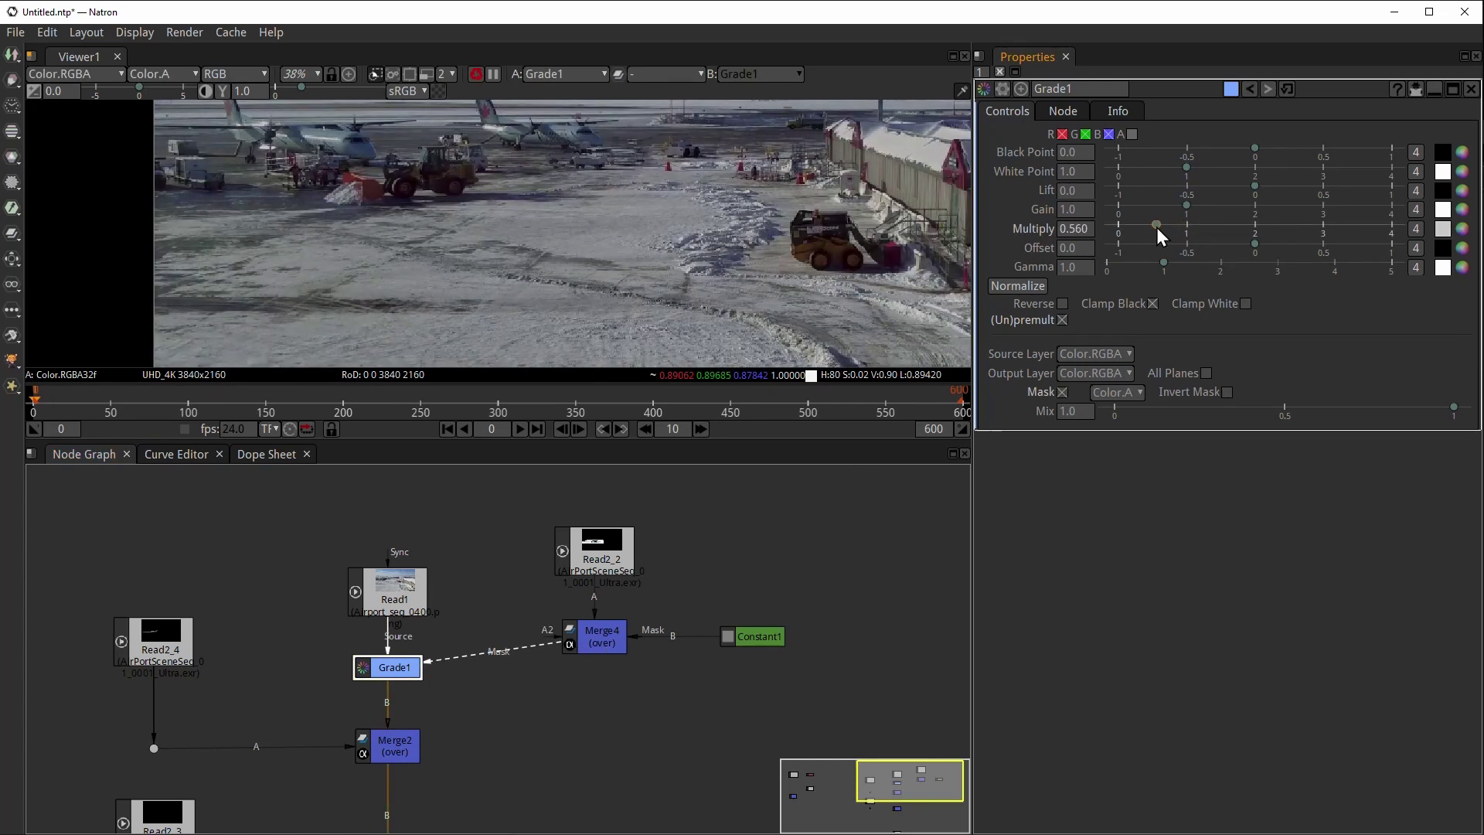
scroll(498, 661, "up", 3)
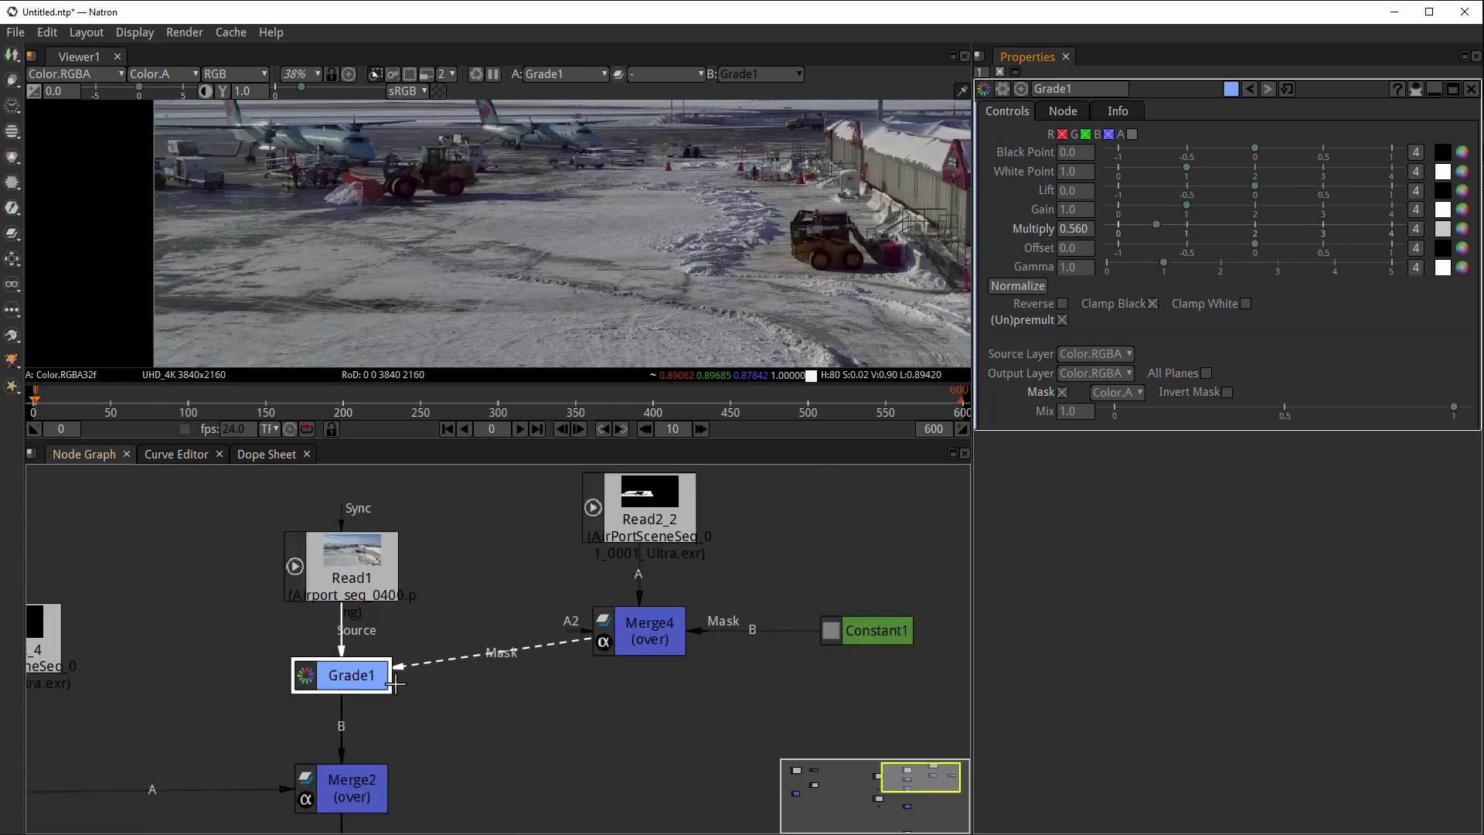
left_click_drag(372, 681, 372, 701)
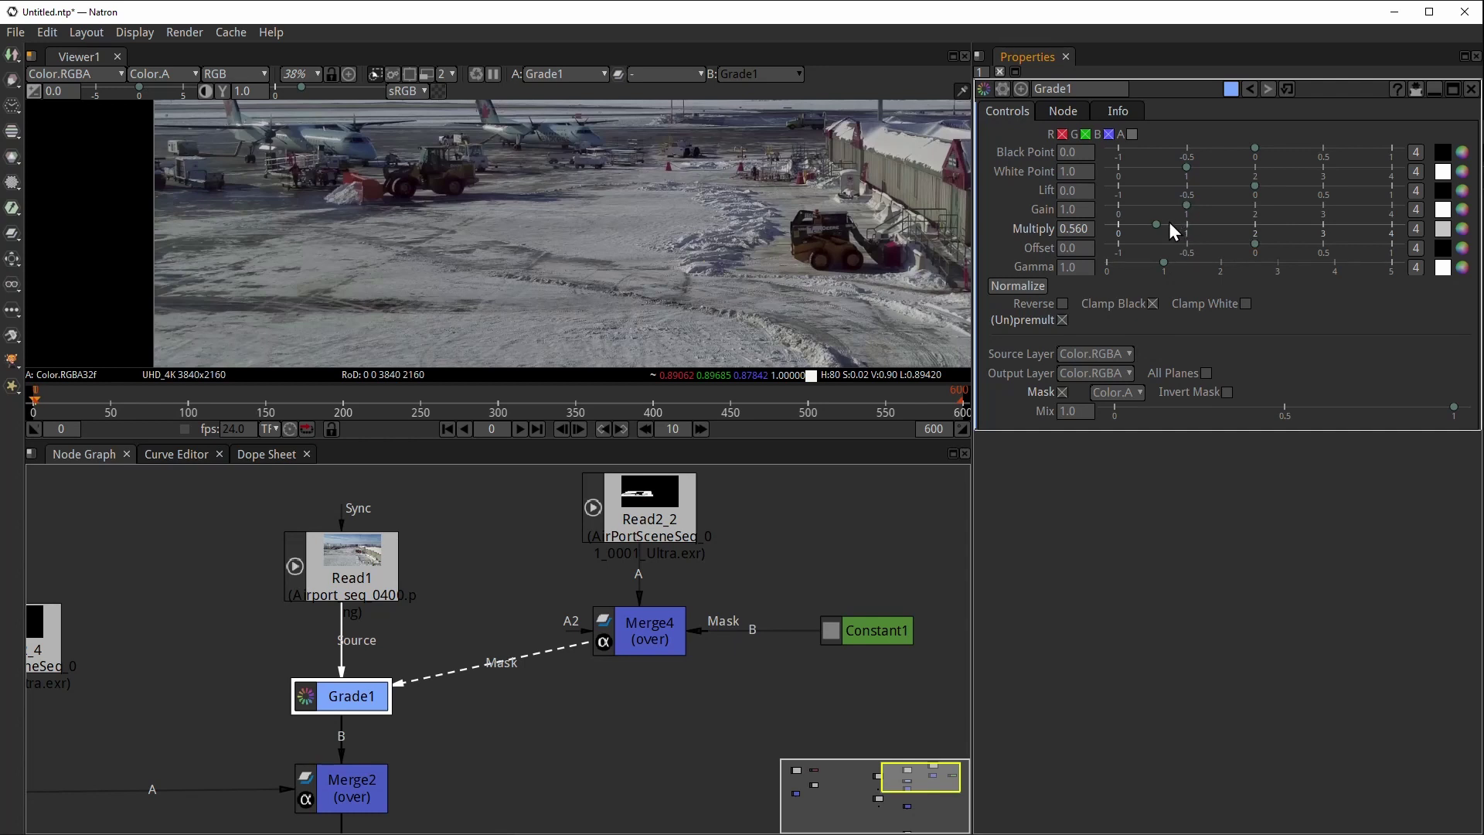
left_click_drag(1156, 226, 1145, 225)
- View Merge4 on viewer input 1 and move Read2_2, Merge4 and Constant1 together farther above the Grade
left_click(641, 628)
key("1")
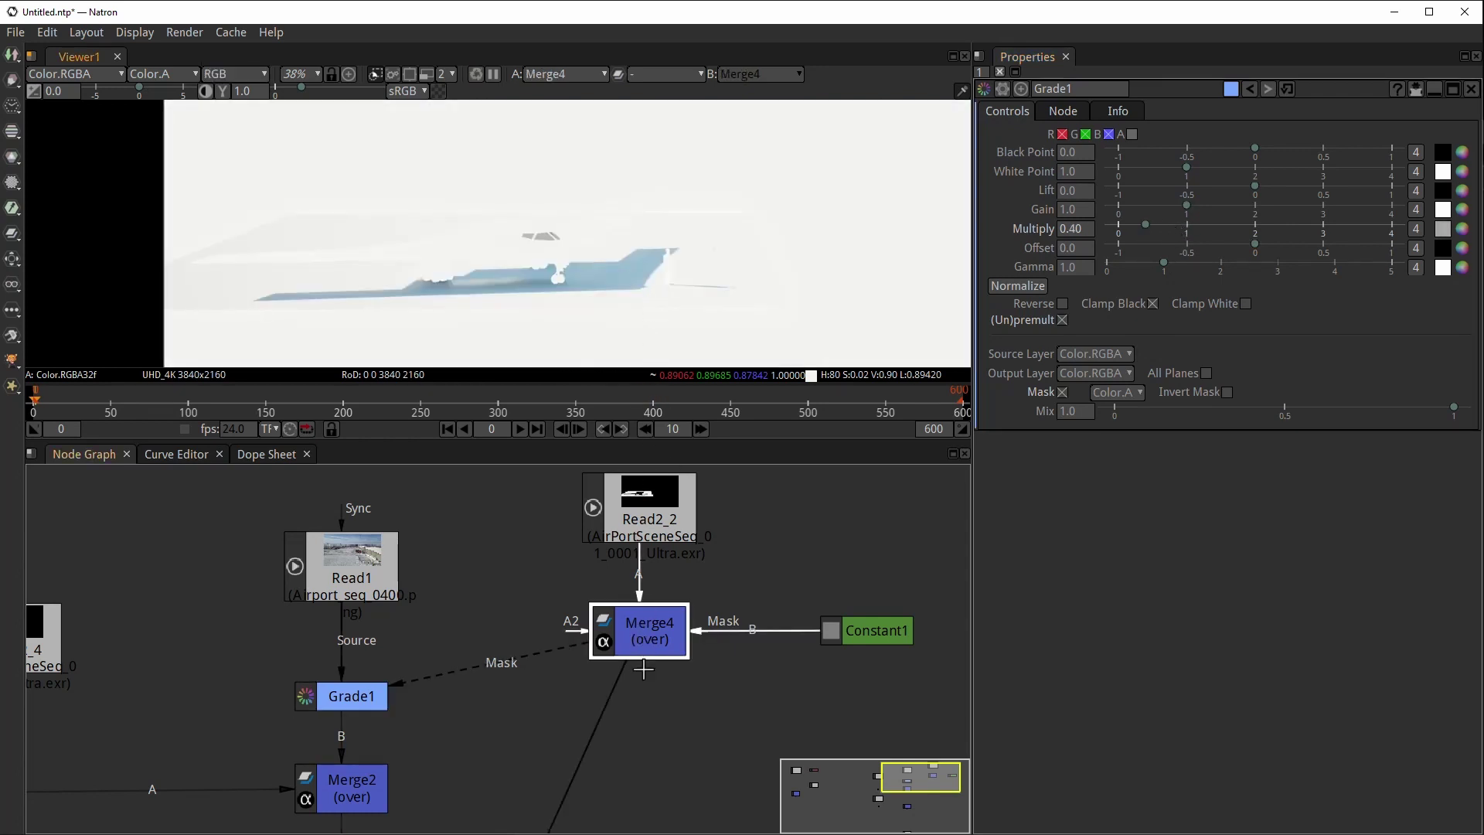
scroll(646, 666, "down", 1)
left_click_drag(717, 633, 652, 676)
left_click_drag(494, 527, 849, 719)
left_click_drag(643, 653, 642, 587)
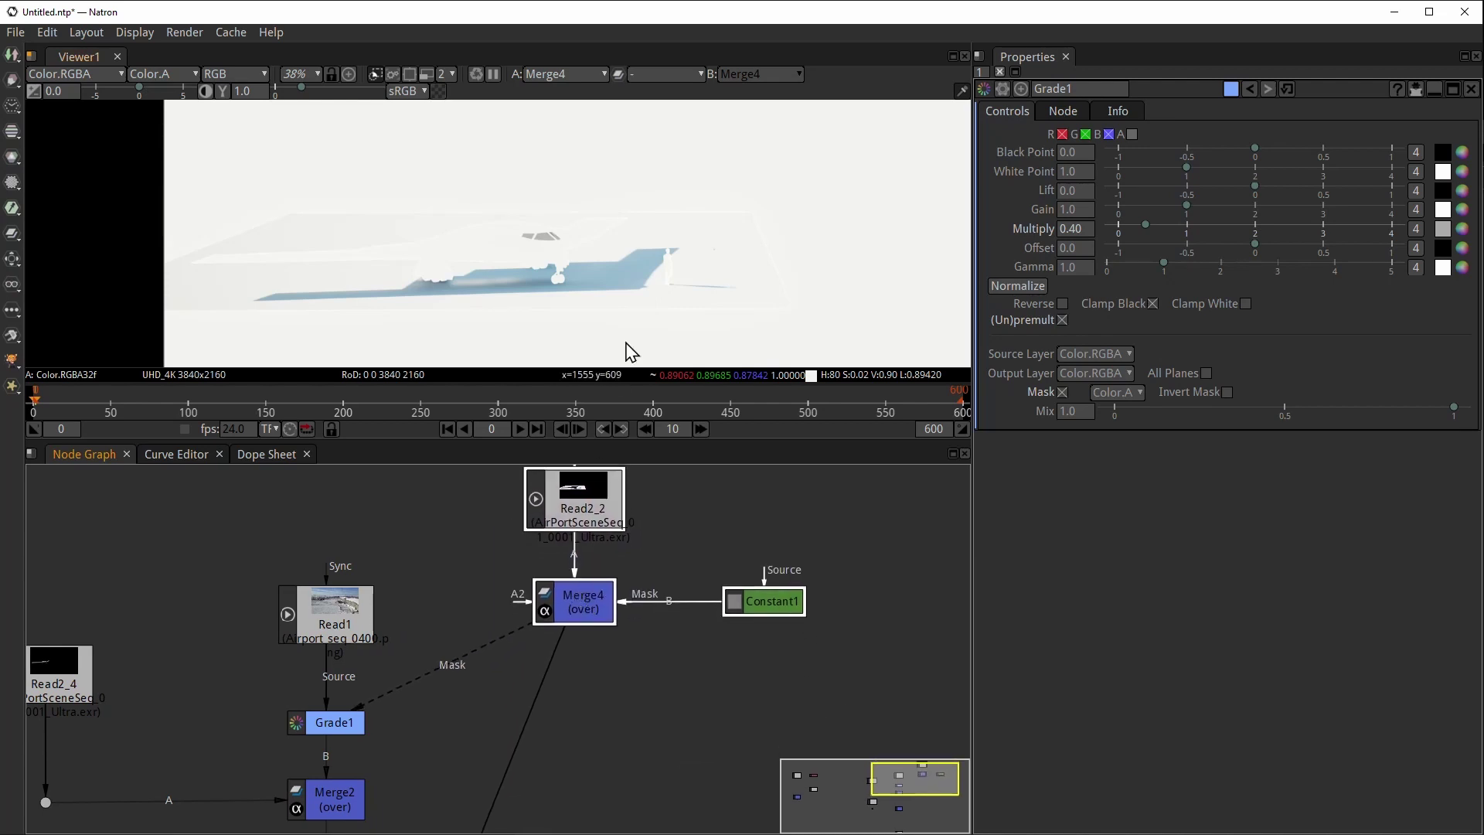
- Examine Merge4's red, green and blue channels one at a time, finishing on the red channel
left_click_drag(648, 306, 619, 306)
key("r")
key("g")
key("b")
key("r")
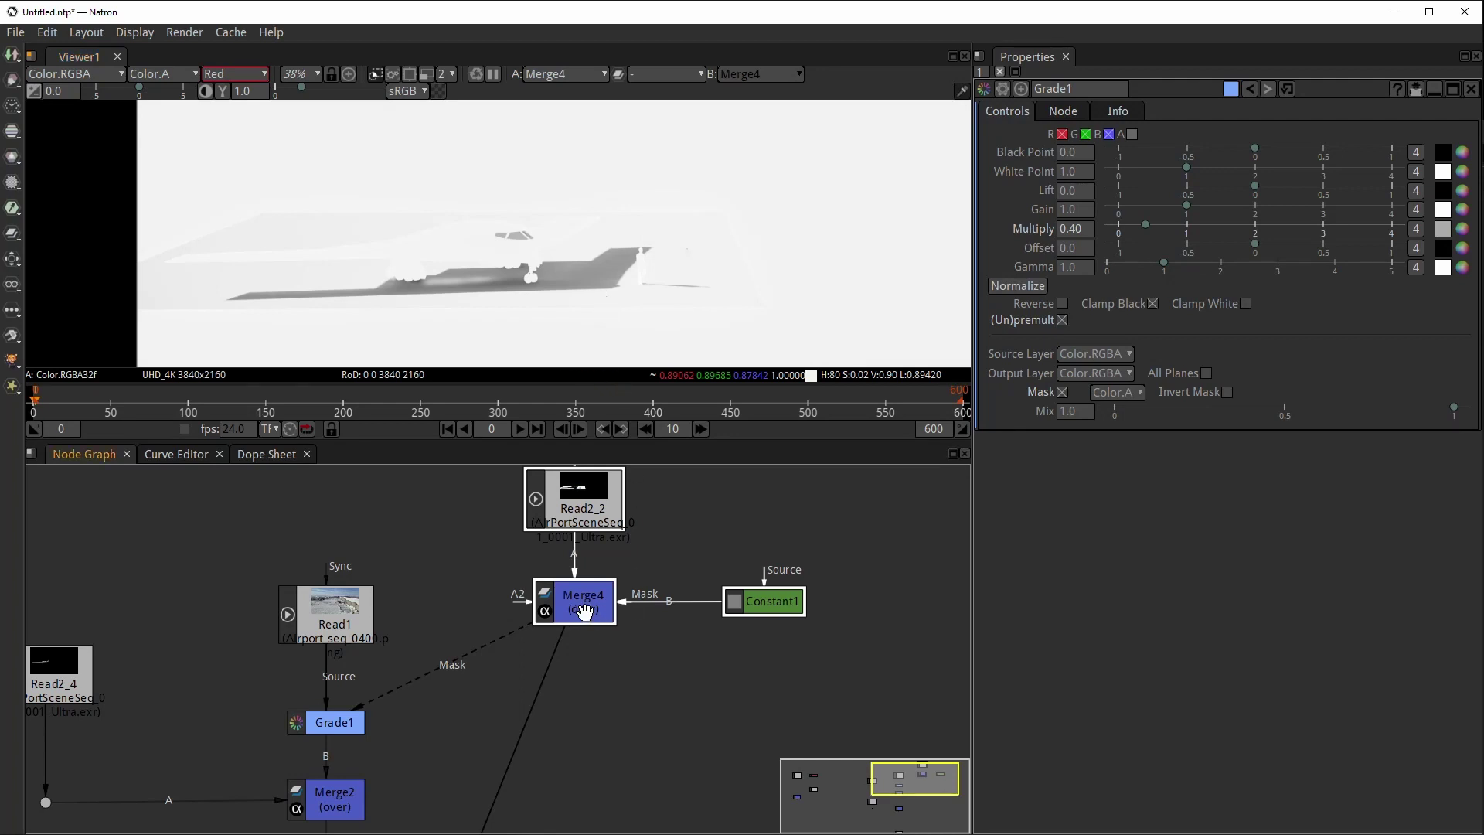
- Add a Keyer node and place it just below Merge4
key("Tab")
type("Key")
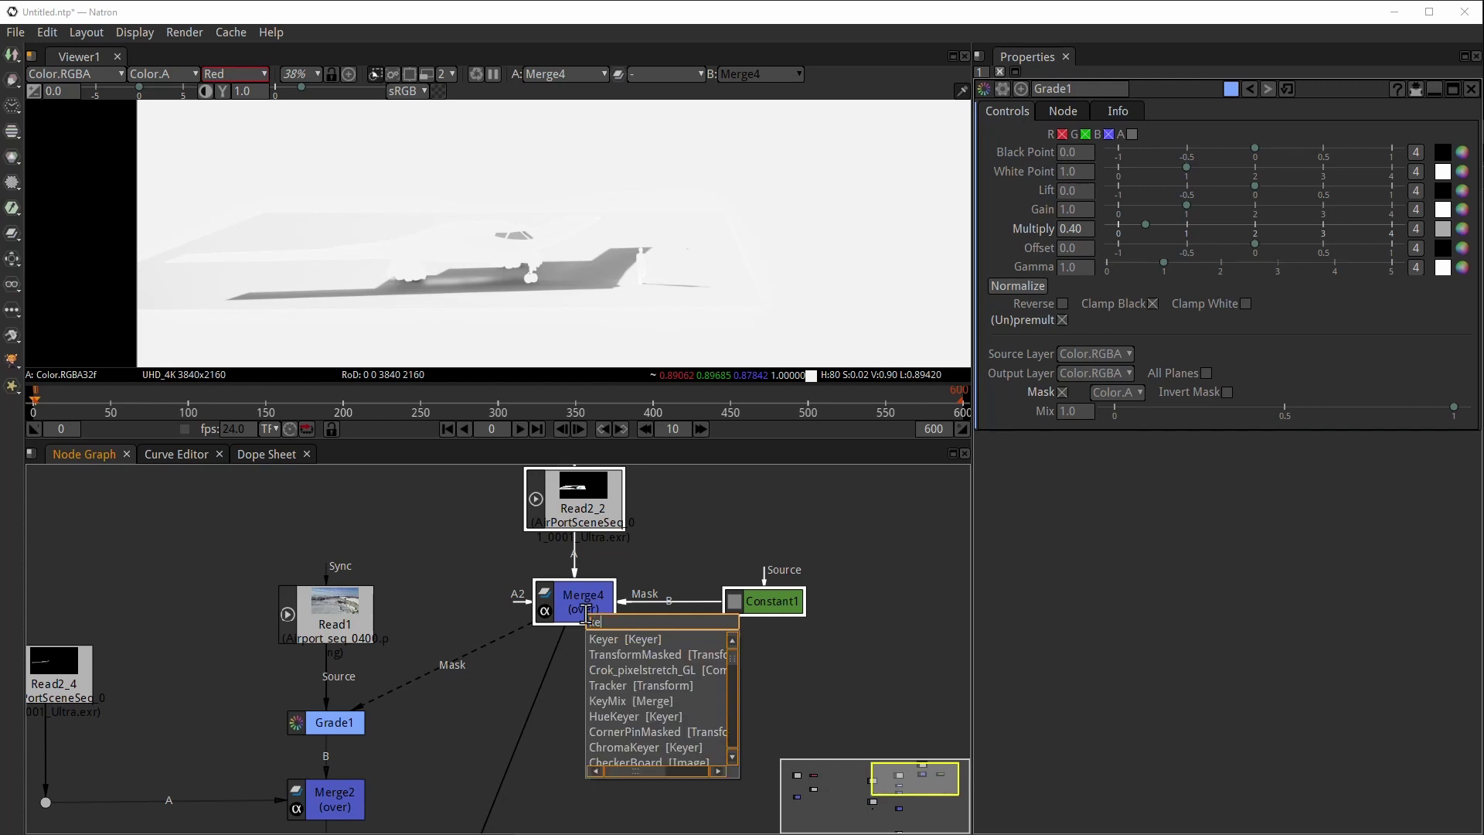
left_click(608, 641)
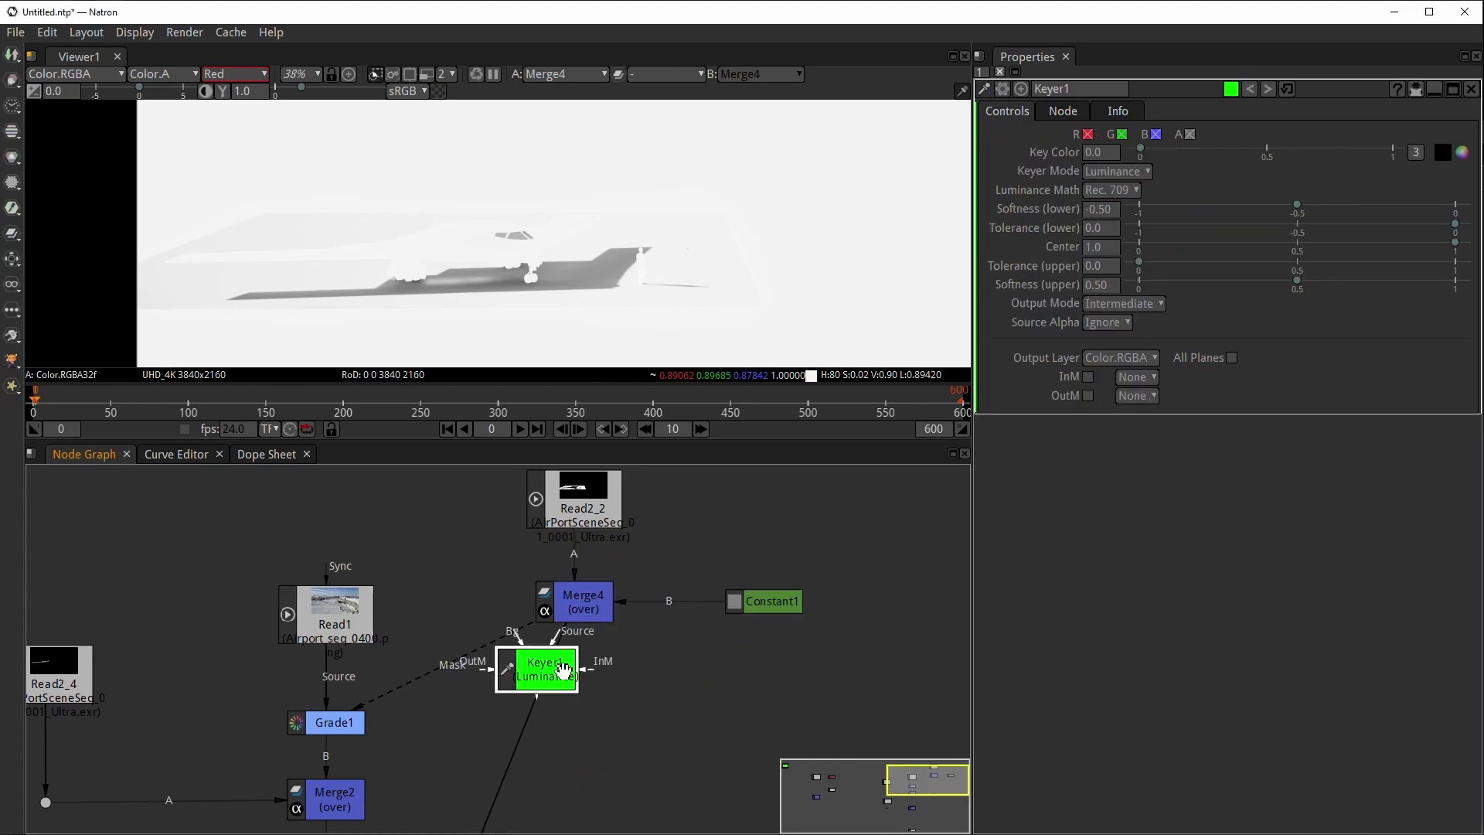
left_click_drag(547, 673, 592, 710)
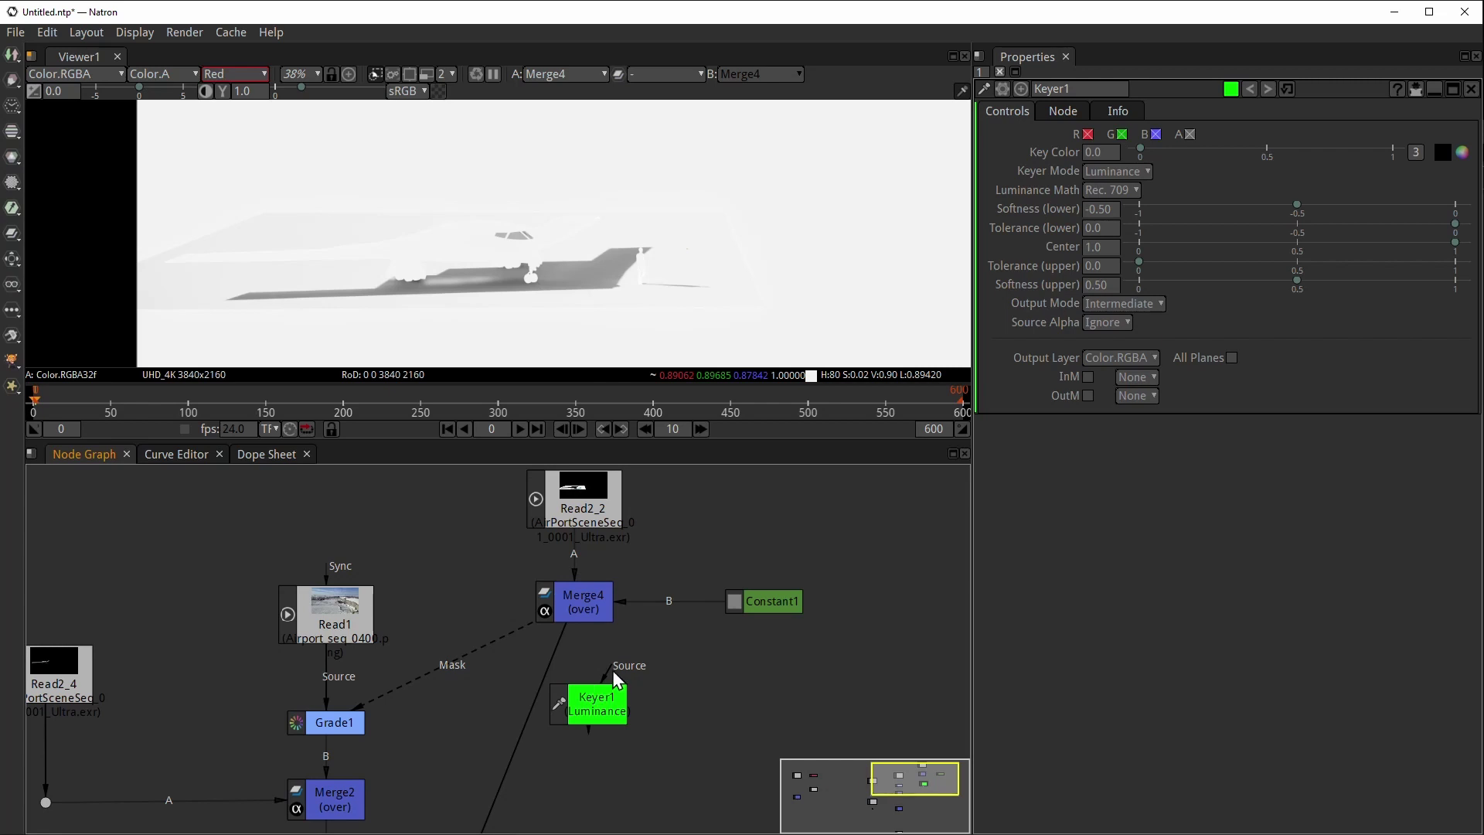
left_click(622, 708)
key("Delete")
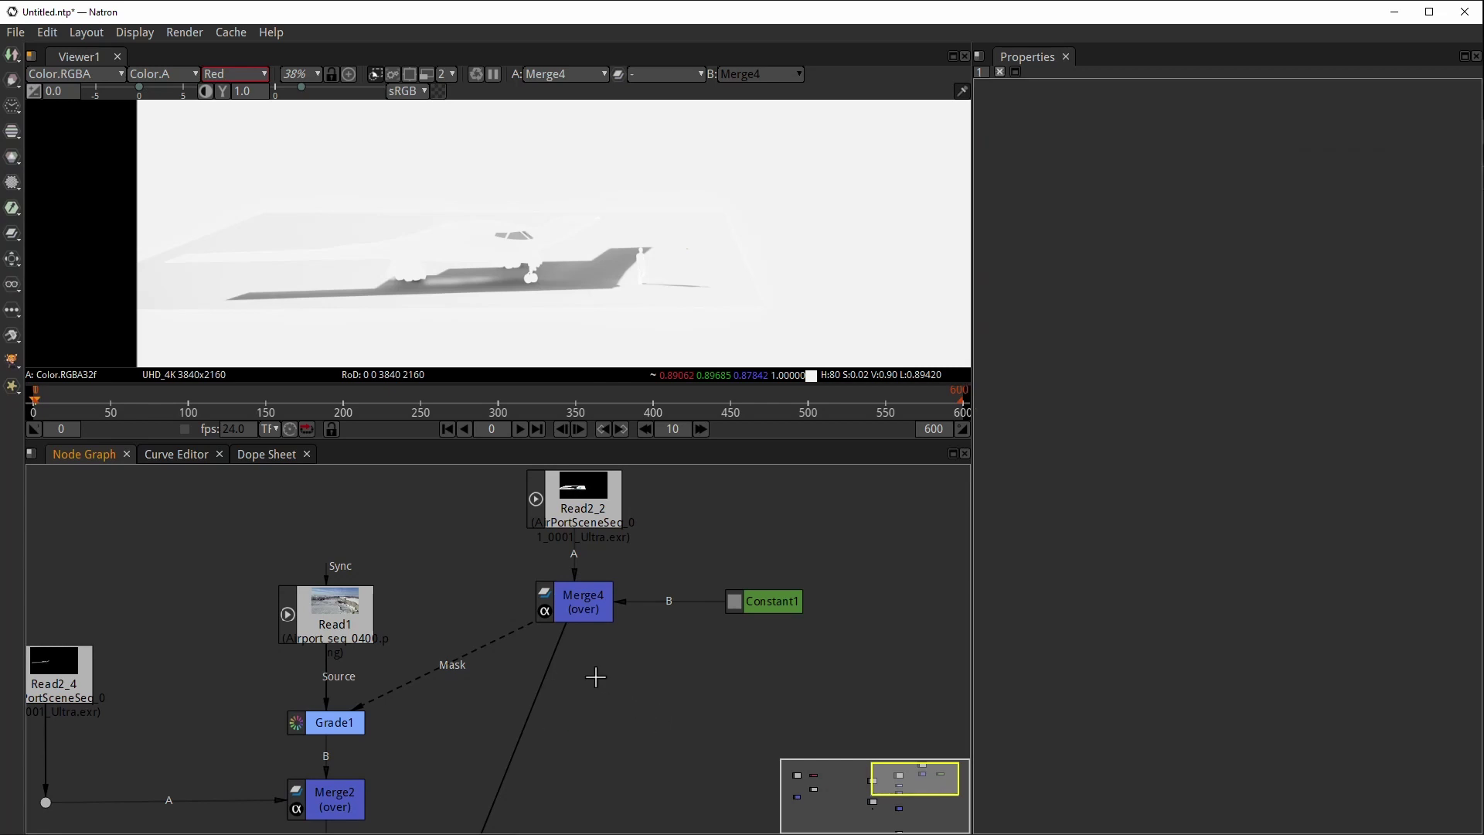
key("ctrl+z")
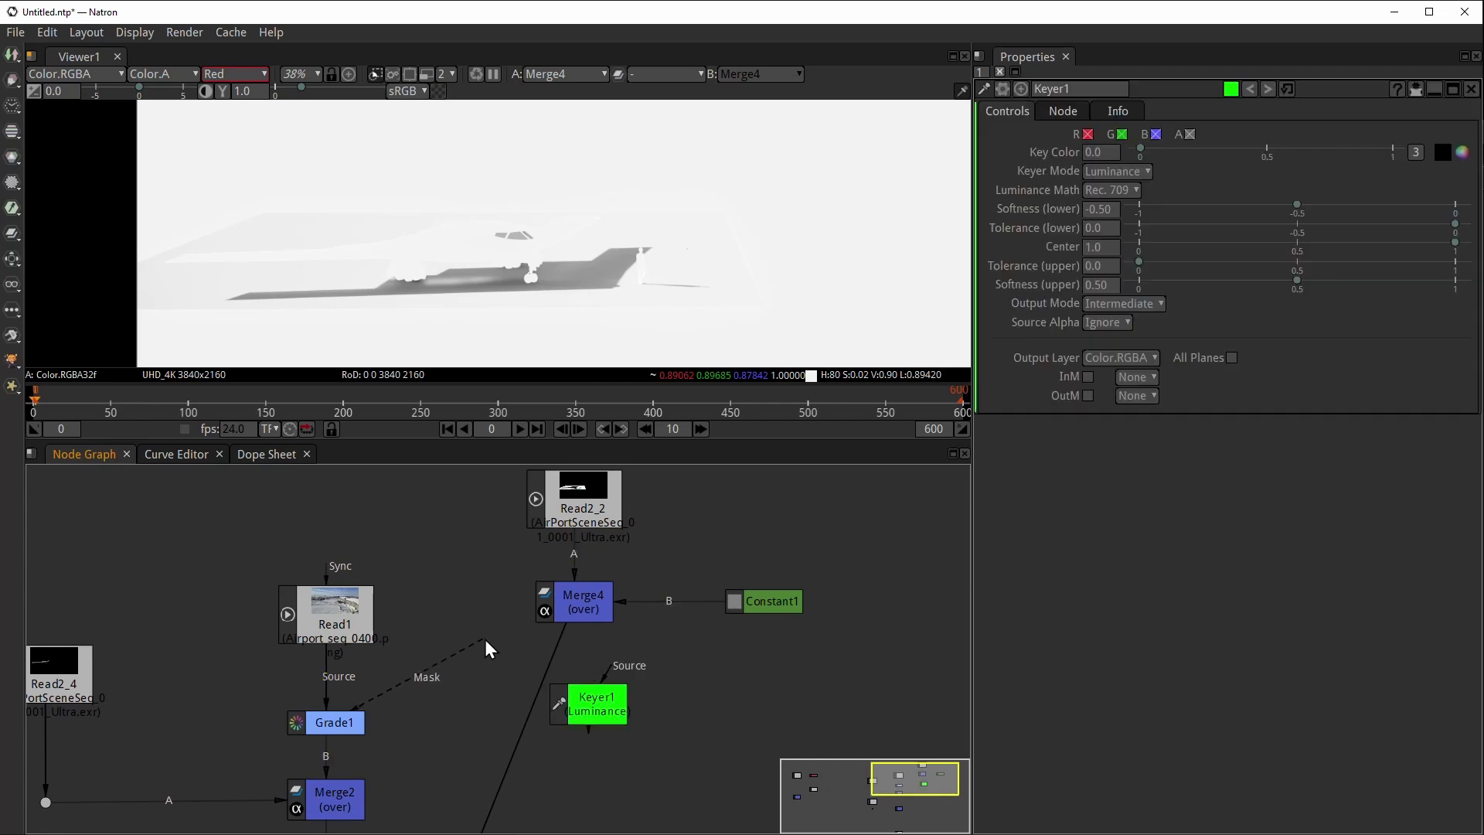
- Connect Keyer1's Source to Merge4, align it directly beneath that node, and view Keyer1's alpha channel
left_click_drag(602, 699, 585, 601)
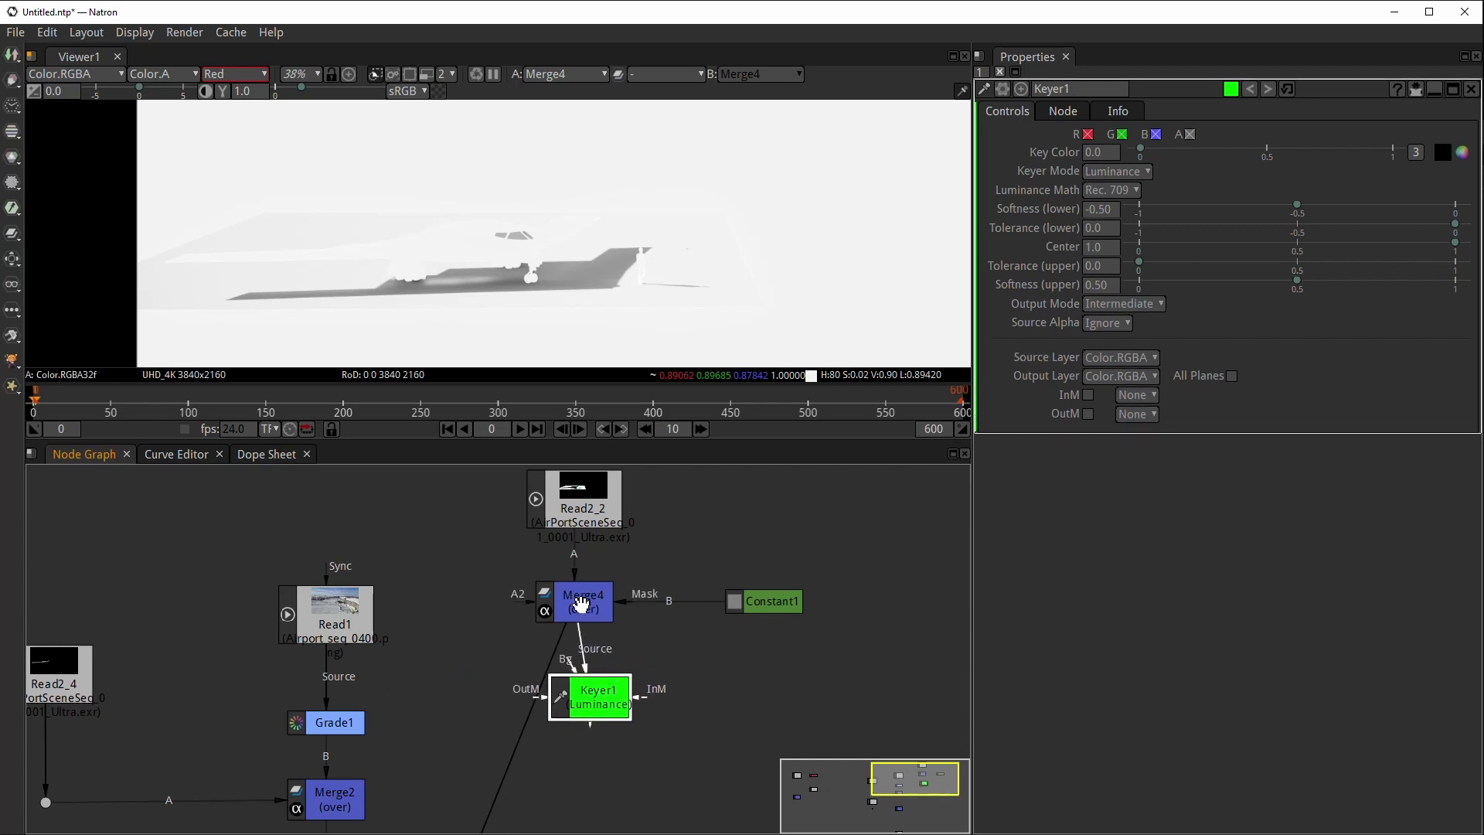
left_click_drag(602, 700, 587, 705)
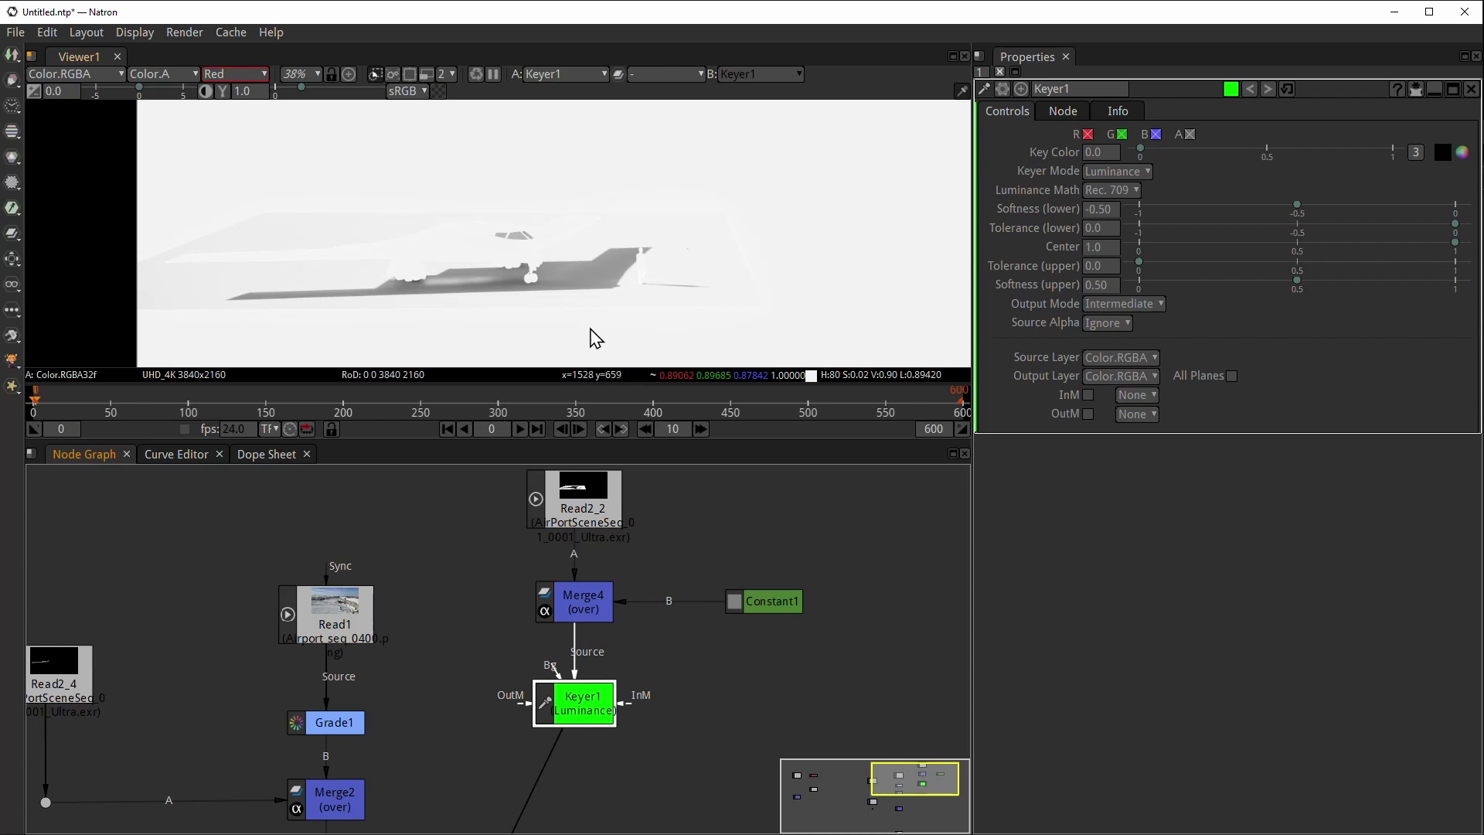
key("1")
key("a")
left_click(1116, 248)
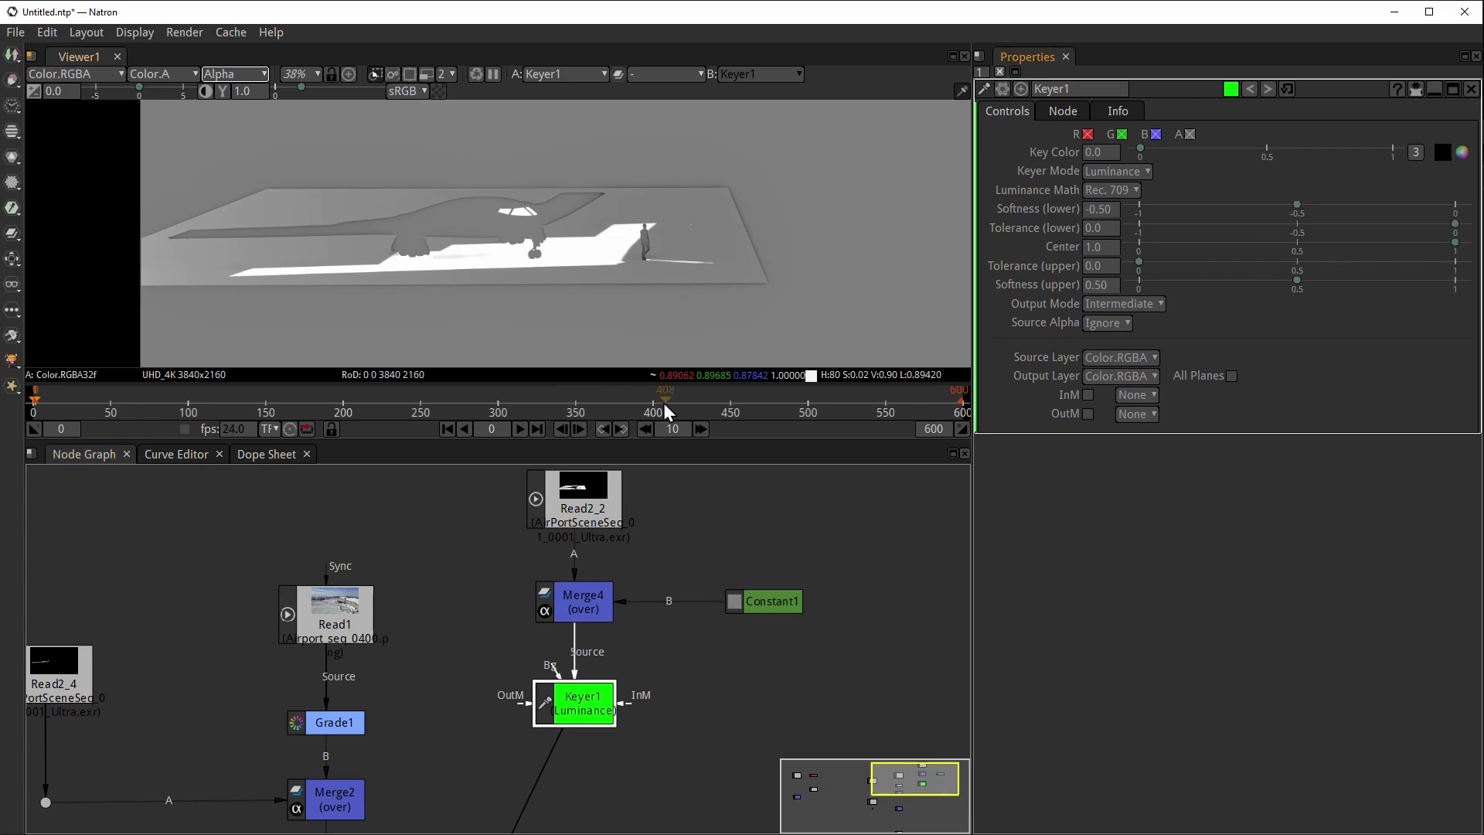
- View Merge4 and compare its alpha channel with its RGB image
left_click(575, 601)
key("1")
key("a")
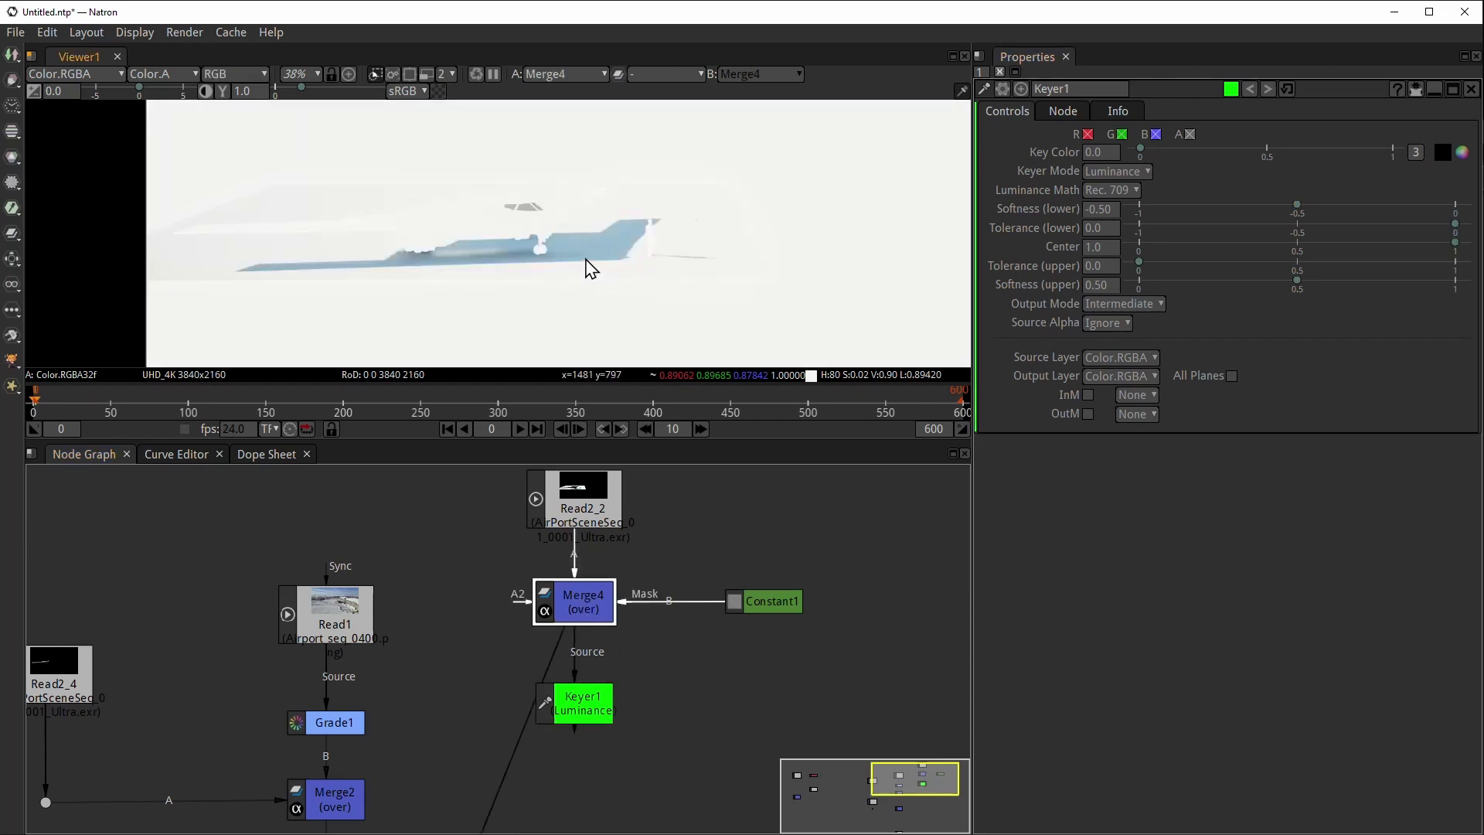
key("a")
key("a")
key("a")
key("a")
key("a")
key("a")
- Connect Grade1's Mask input to Keyer1 instead of Merge4 and view Keyer1's output
left_click(357, 725)
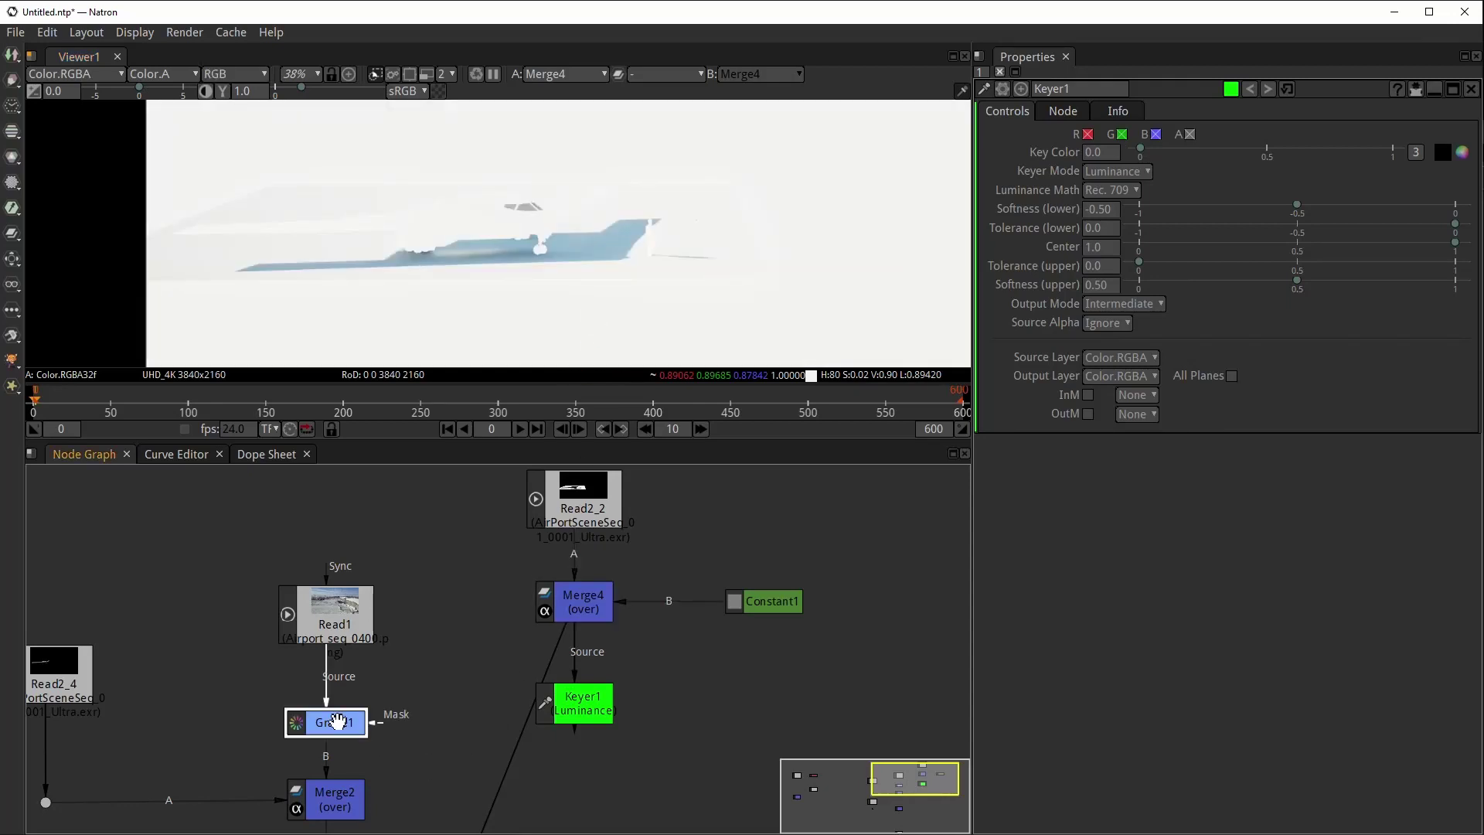
left_click_drag(387, 726, 590, 720)
key("1")
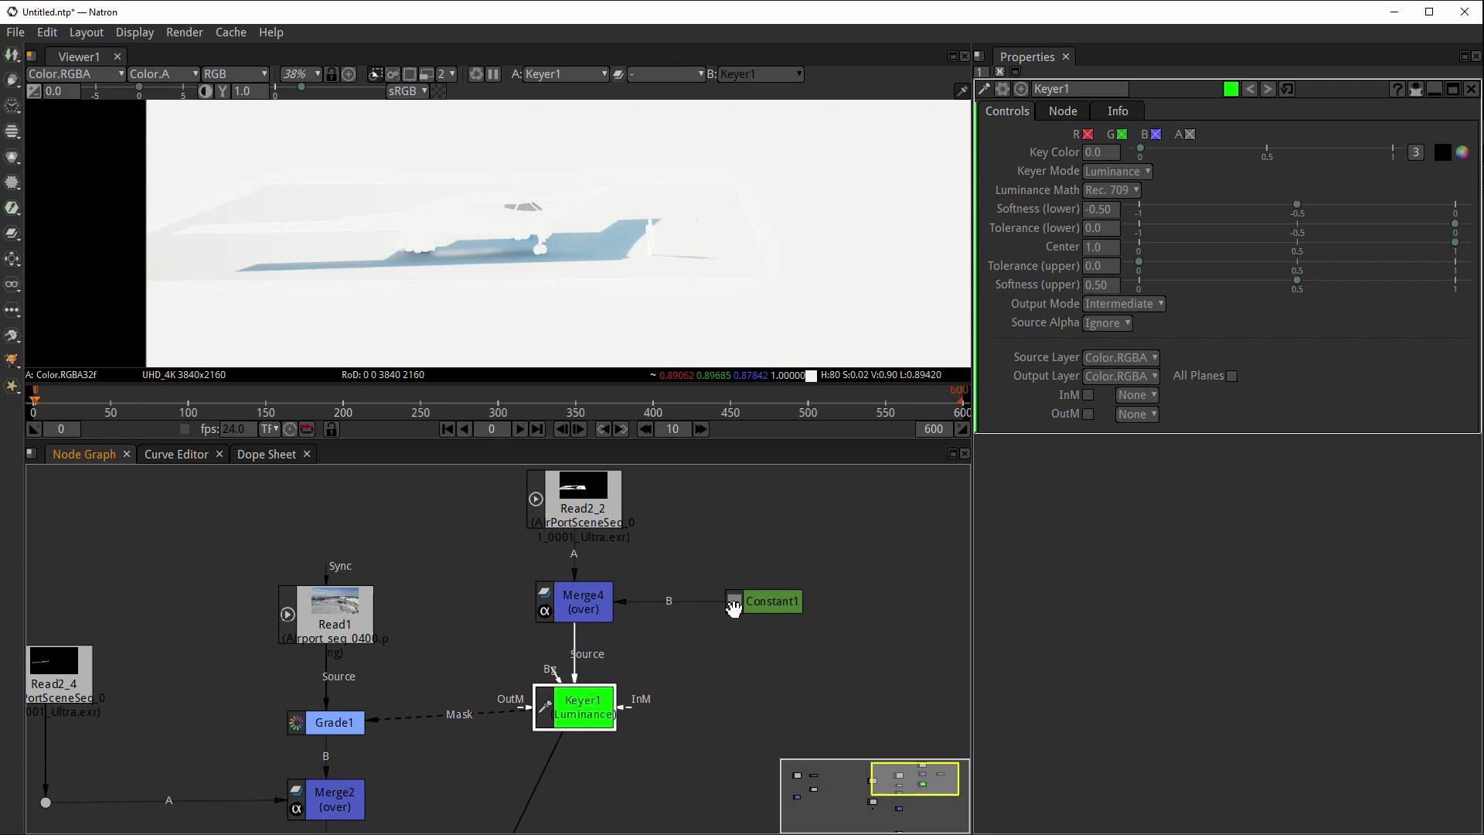
- Set Keyer1's Tolerance (lower) to about -0.19 while viewing its alpha channel
left_click_drag(705, 247, 729, 255)
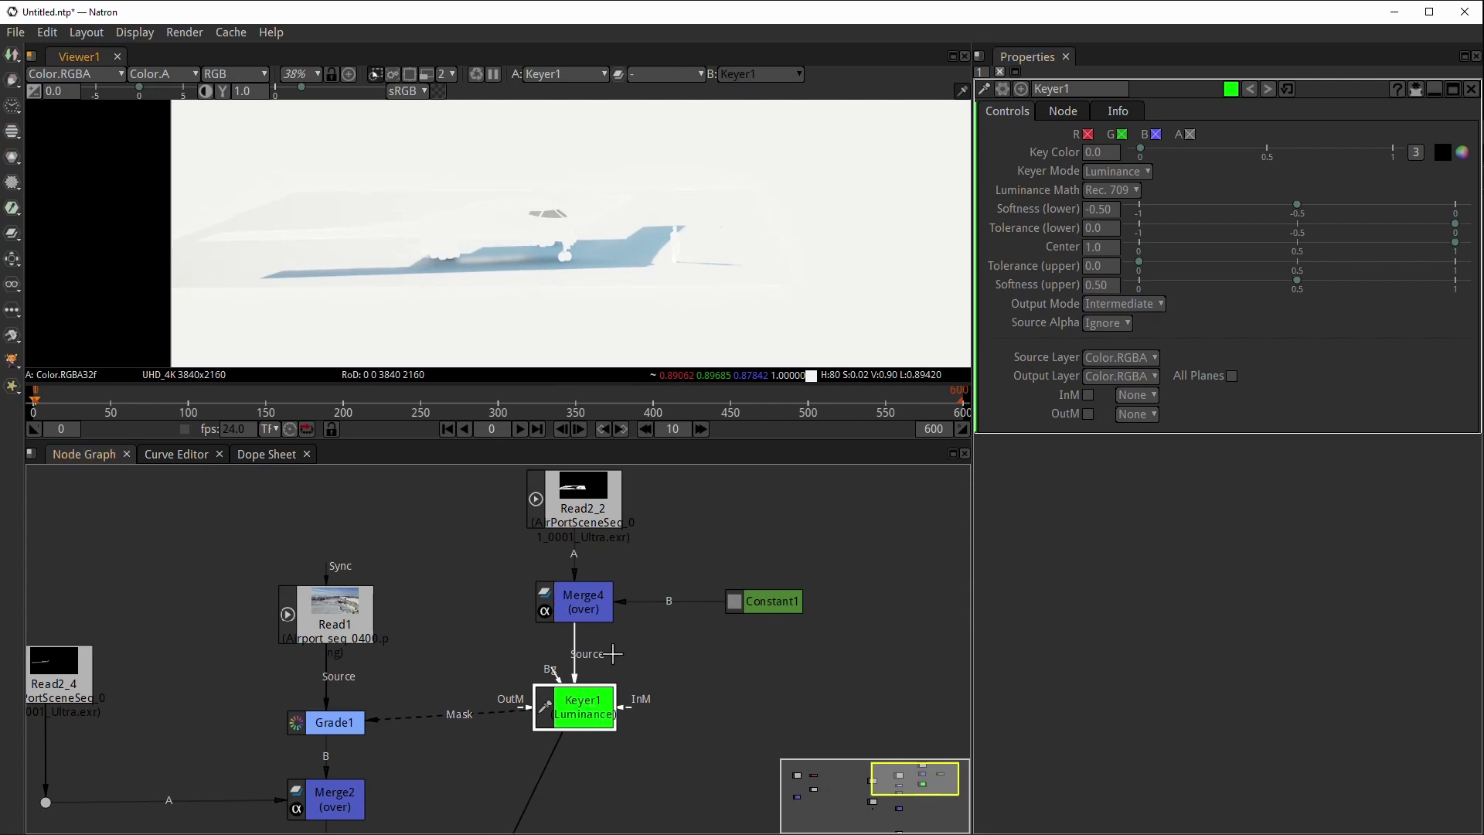
left_click_drag(602, 339, 607, 340)
key("a")
key("a")
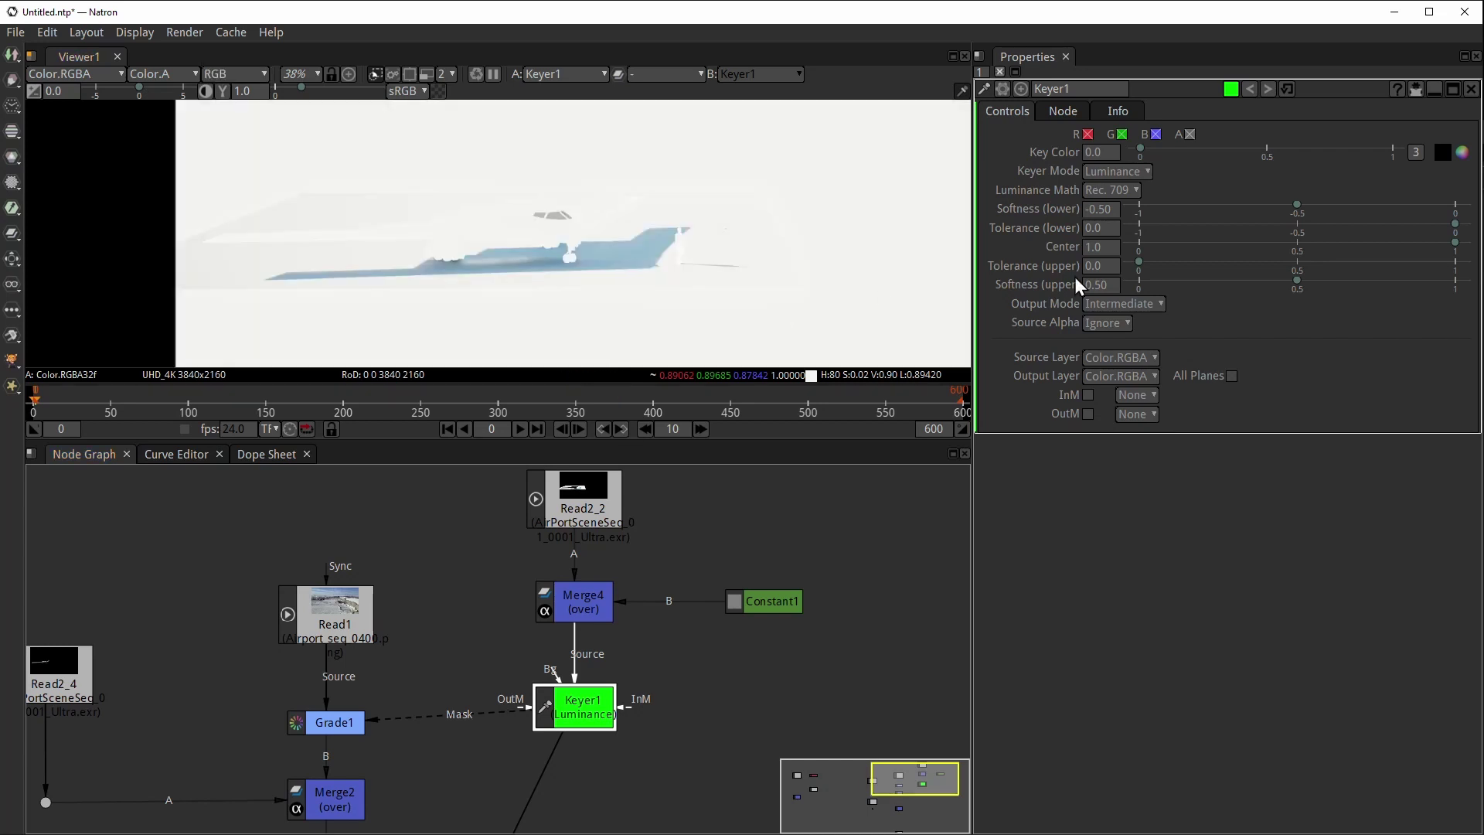
mouse_move(1301, 210)
left_mouse_down()
mouse_move(1250, 209)
mouse_move(1297, 207)
left_mouse_up()
key("a")
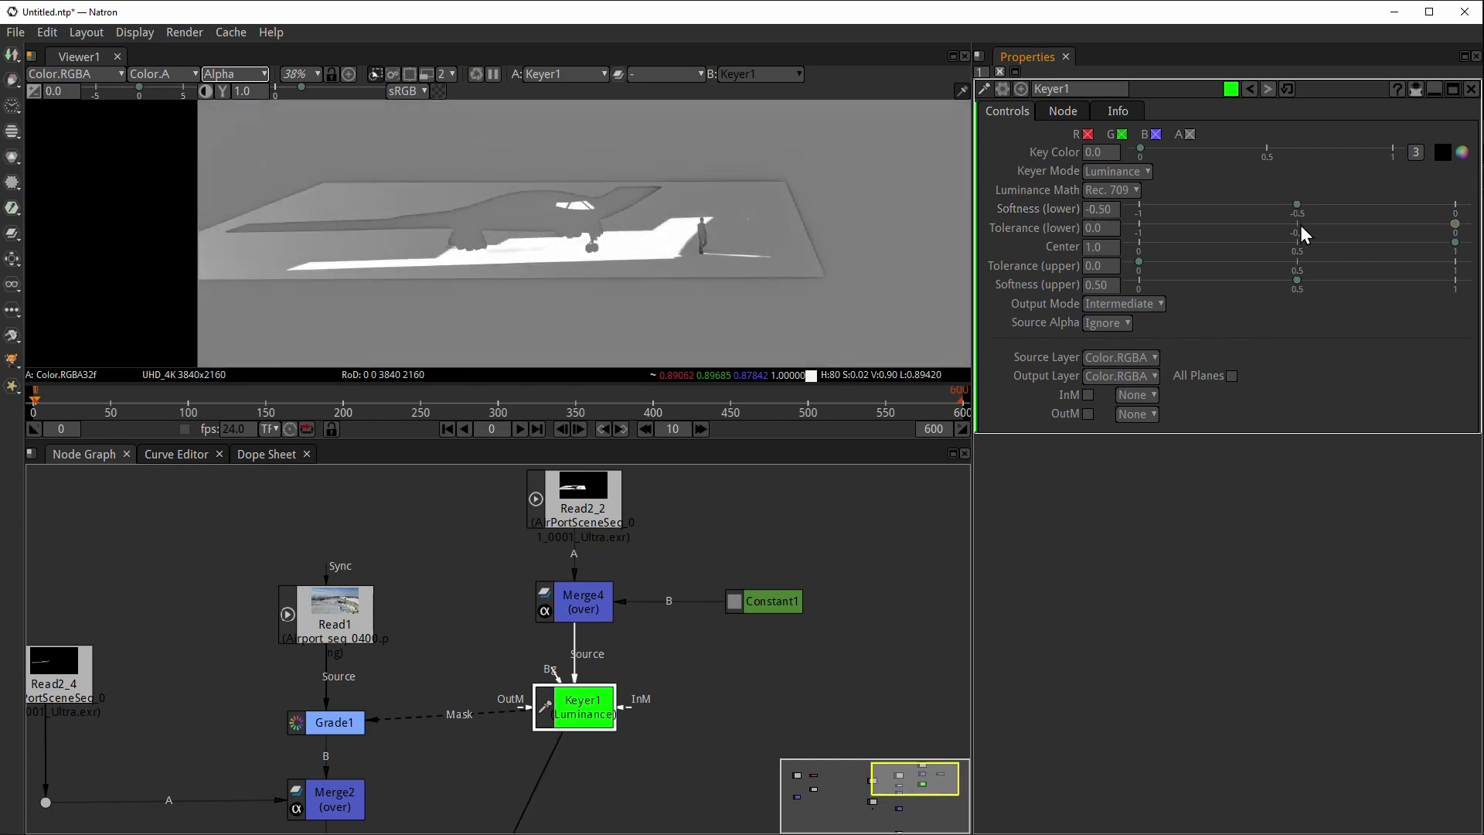
left_click_drag(1453, 223, 1398, 224)
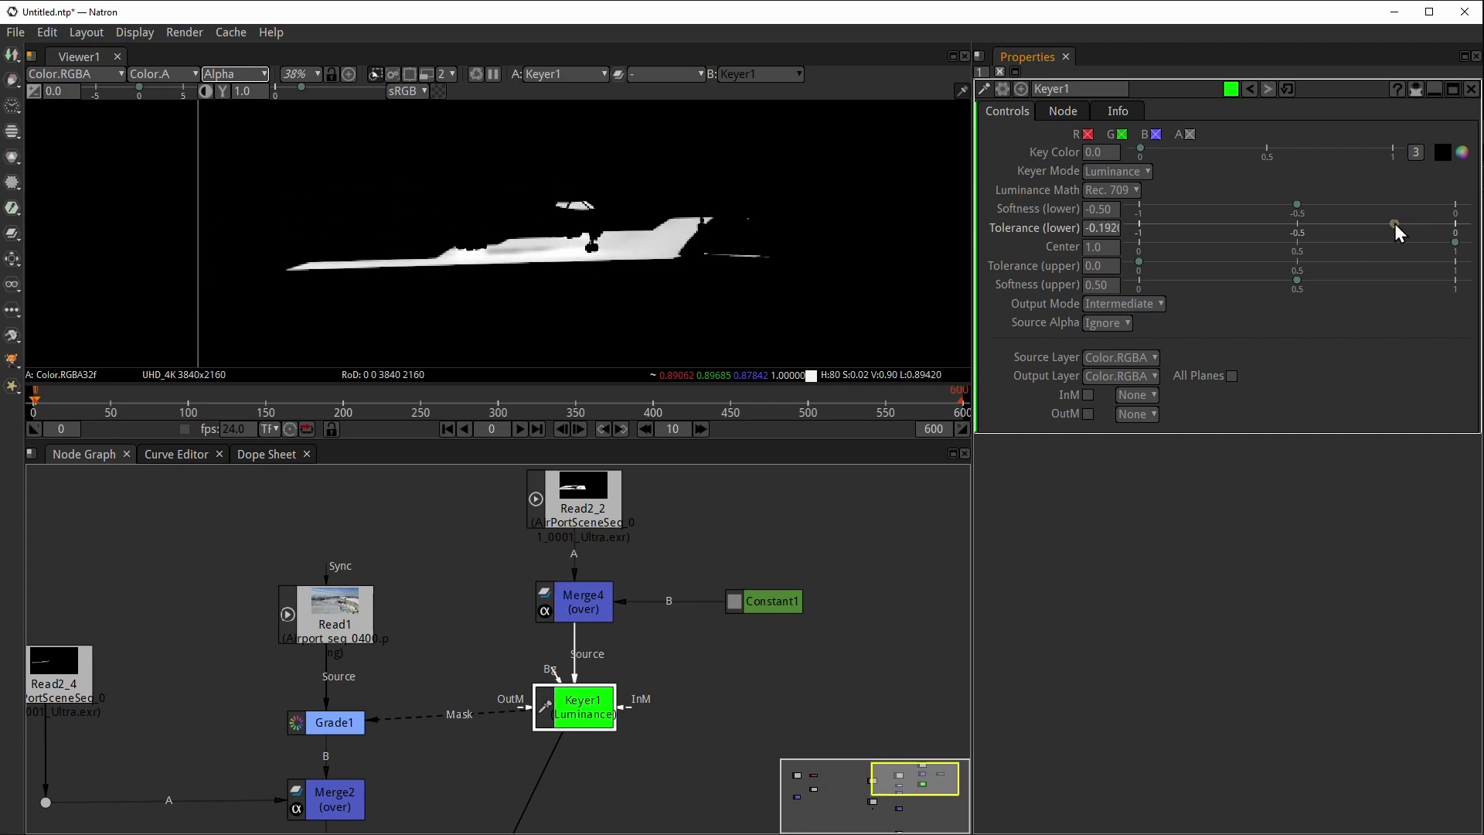
- View Grade1's RGB output over the airport plate and lower its Multiply to about 0.09
left_click(358, 725)
key("1")
scroll(516, 298, "down", 2)
key("a")
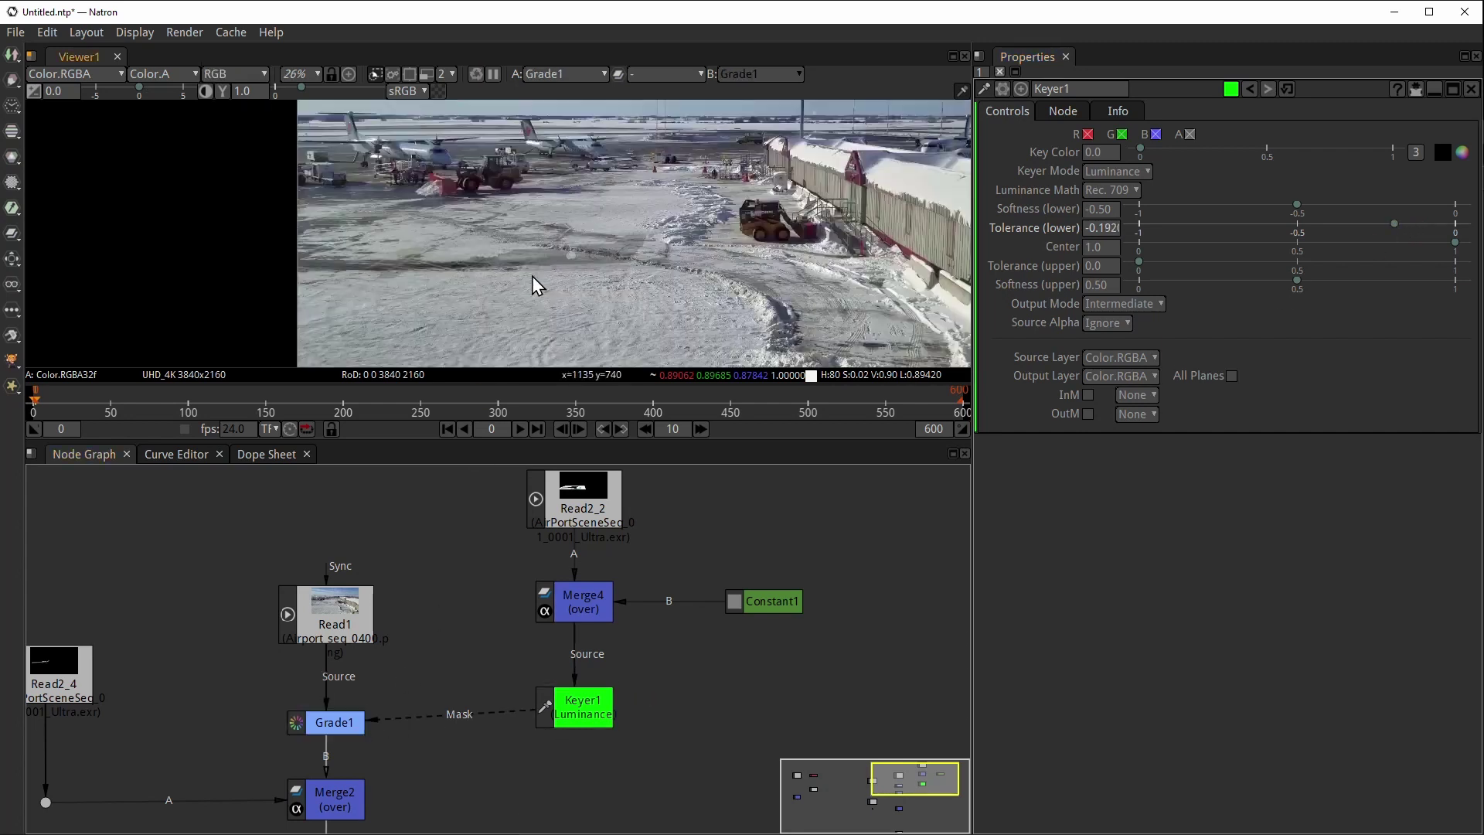
left_click(328, 722)
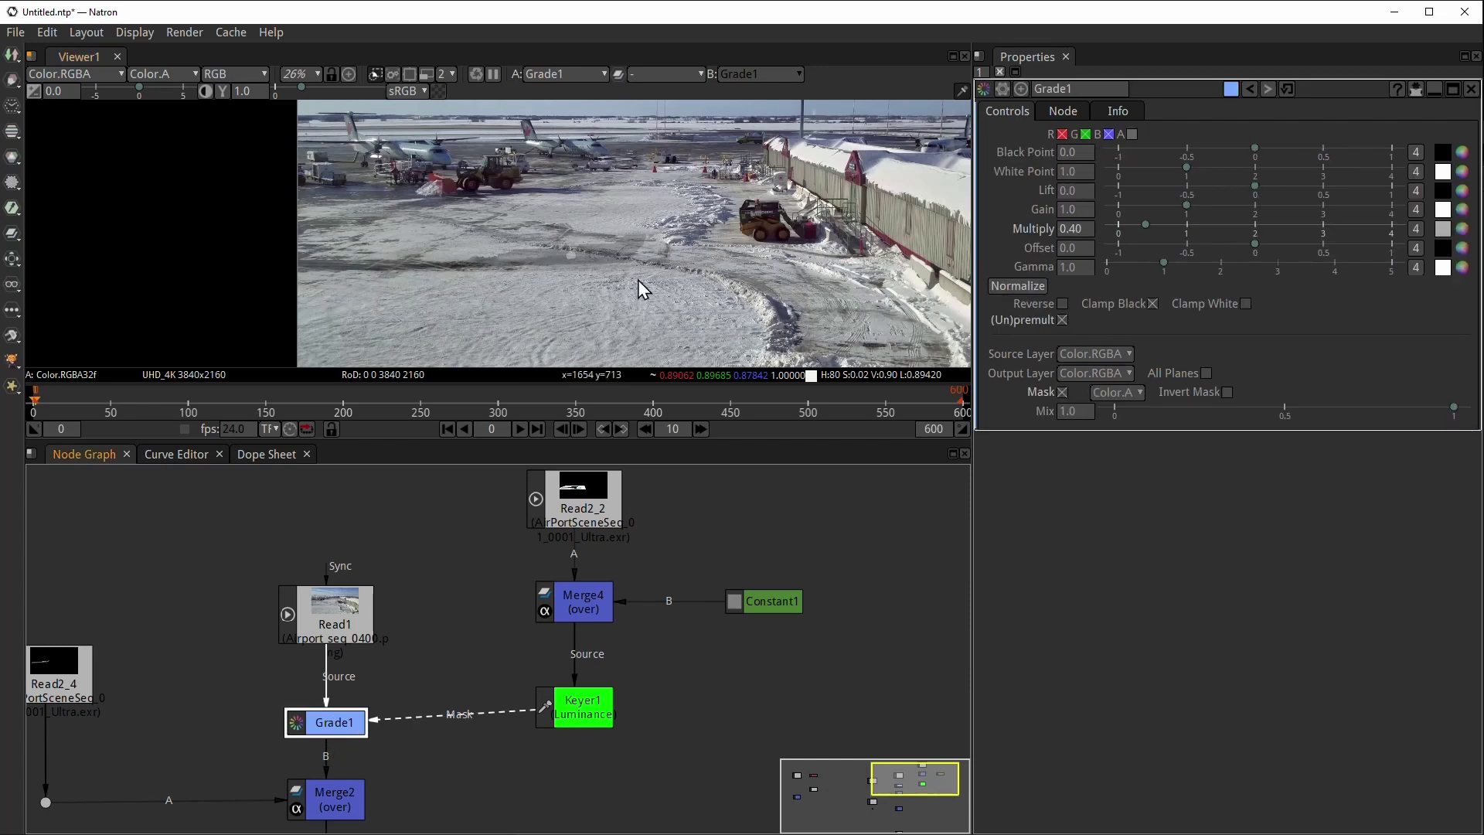
scroll(638, 280, "up", 8)
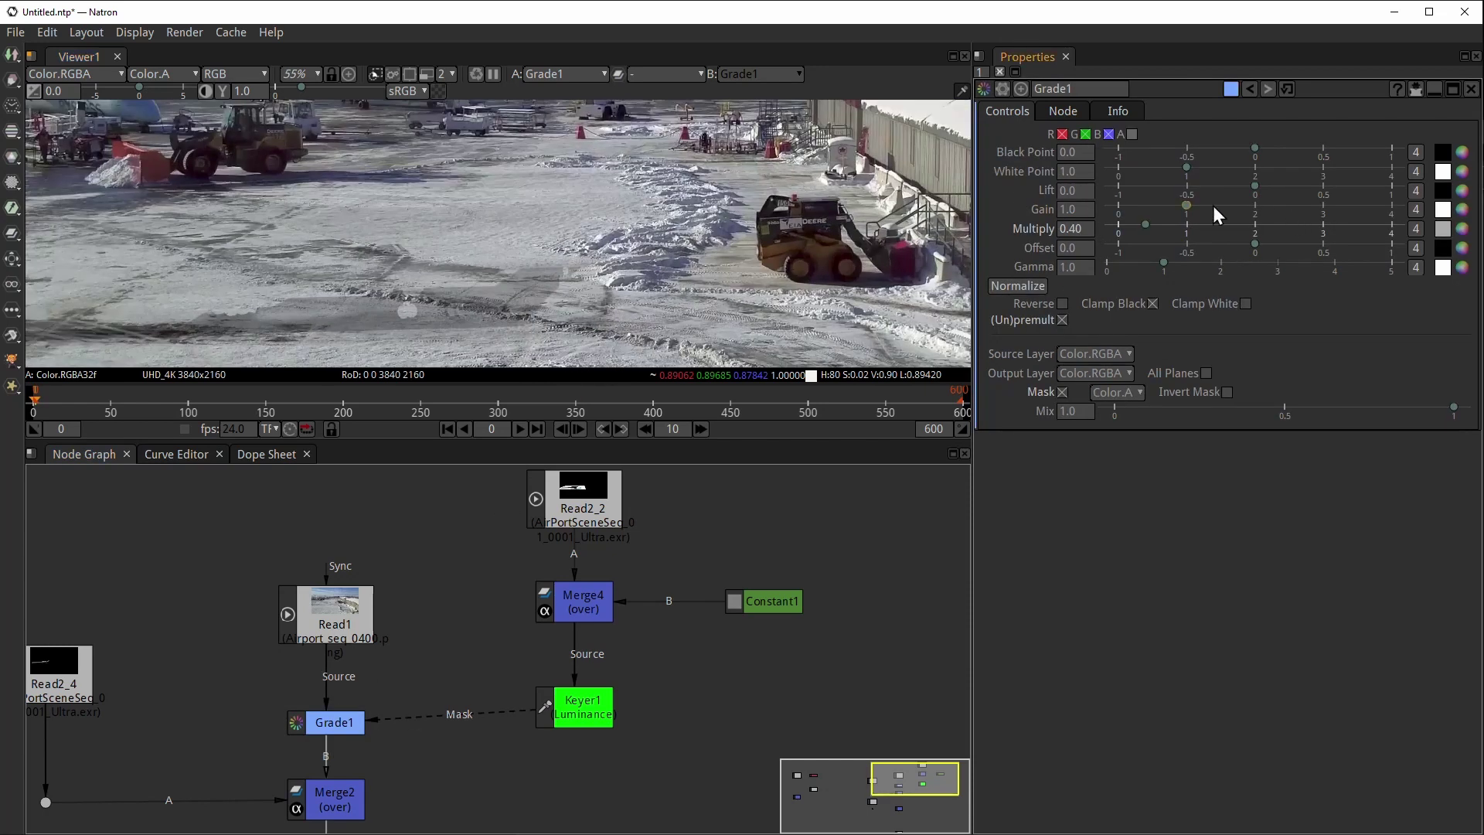
left_click_drag(1143, 229, 1124, 228)
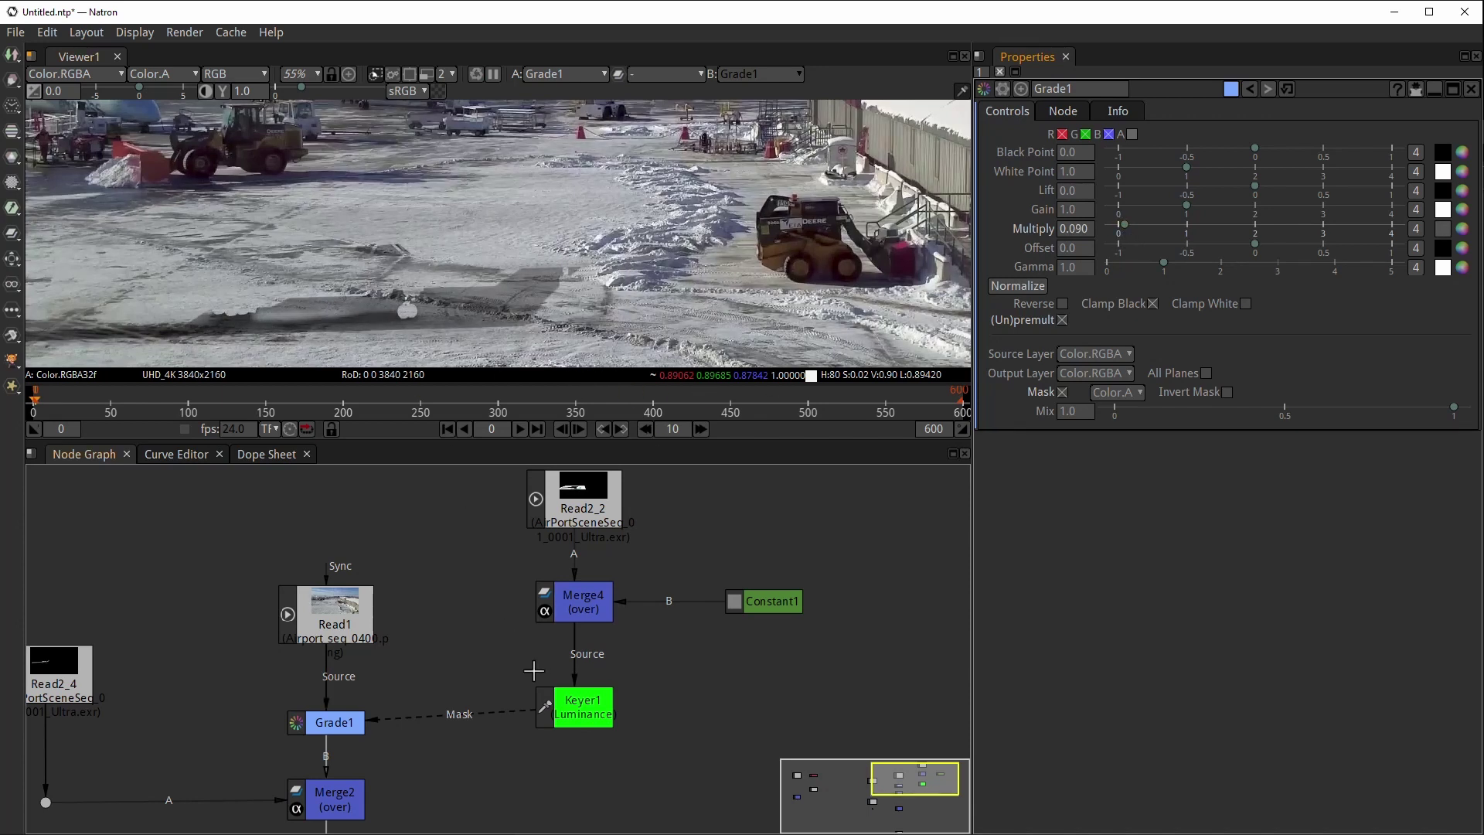
- Move Keyer1 slightly closer to Merge4 and set its Softness (lower) to about -0.61 and Tolerance (lower) to about -0.104
left_click(578, 703)
left_click_drag(579, 703, 578, 686)
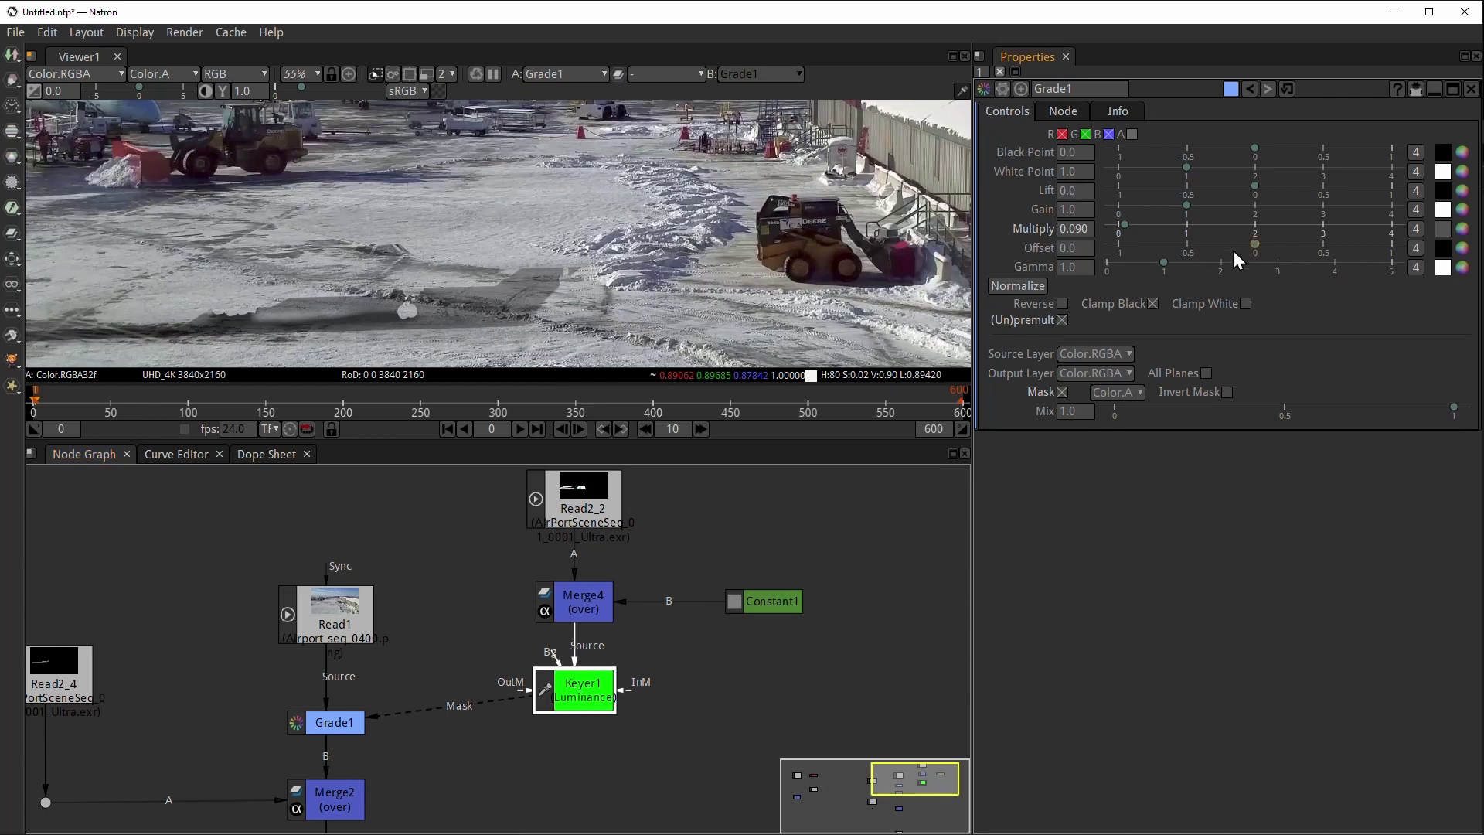
double_click(567, 663)
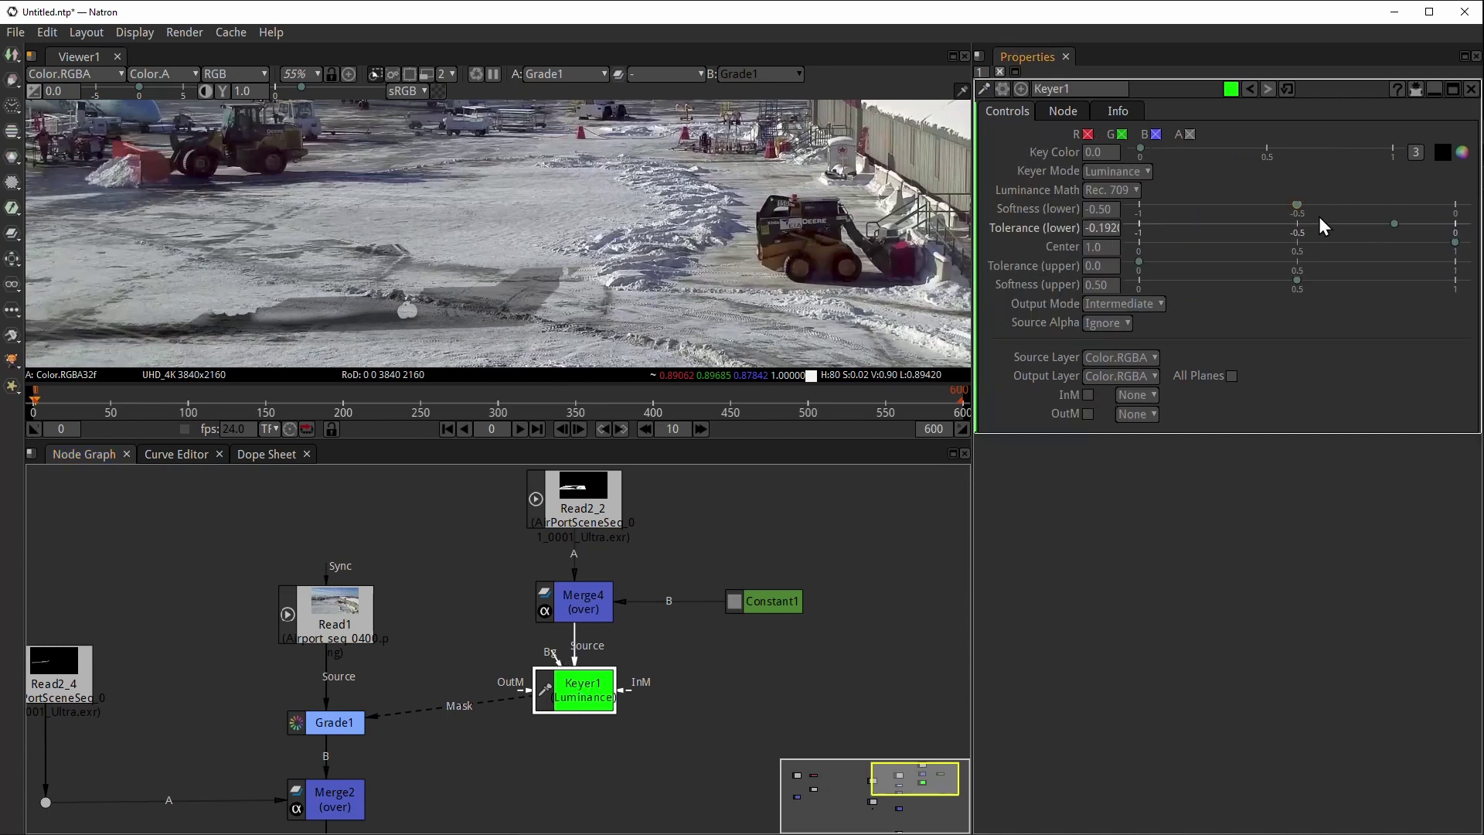
left_click_drag(1305, 207, 1260, 208)
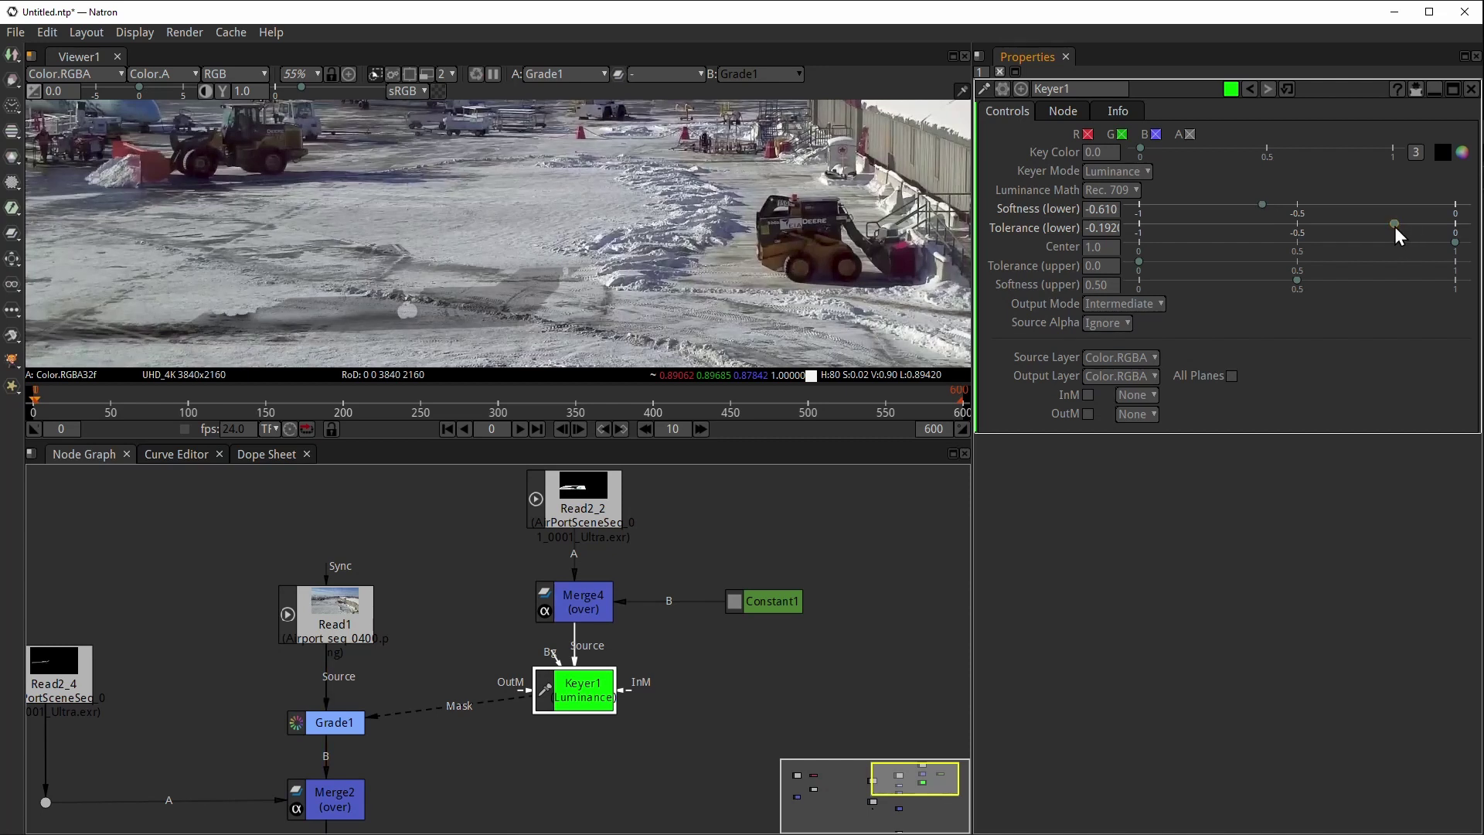
left_click_drag(1394, 226, 1422, 226)
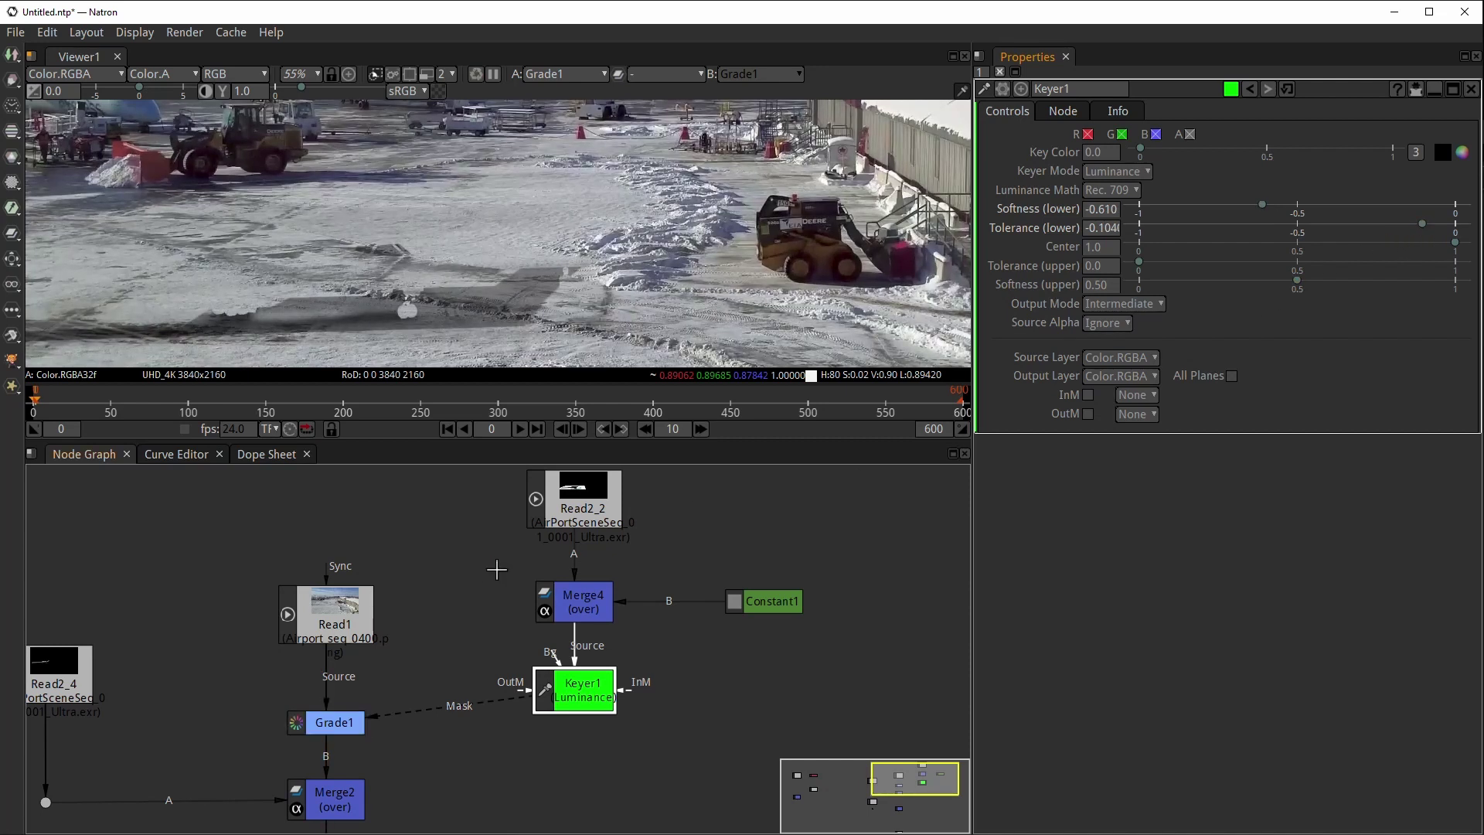
- Lower Grade1's Multiply to about 0.04
left_click(336, 720)
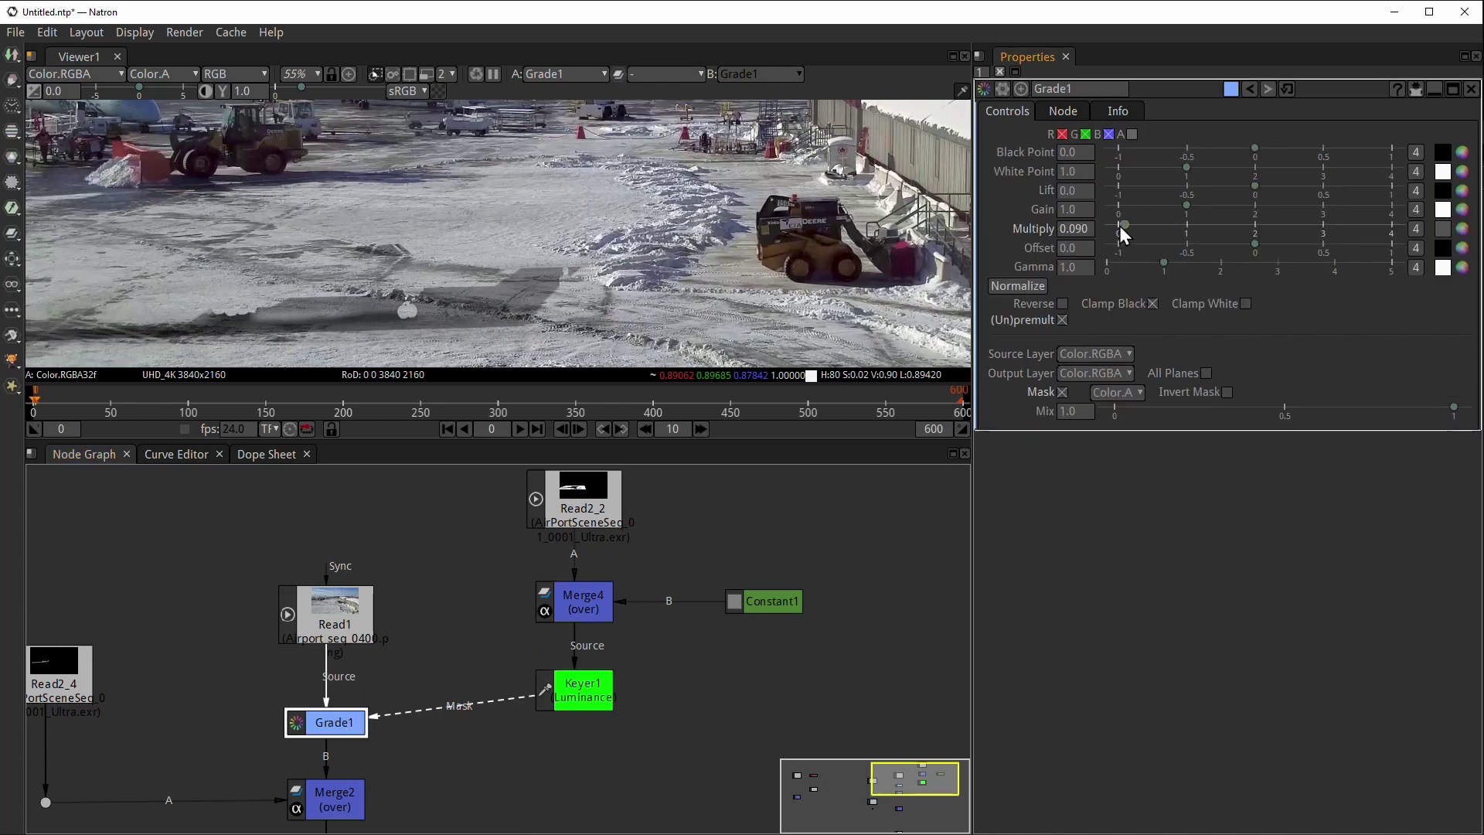
left_click_drag(1119, 225, 1124, 232)
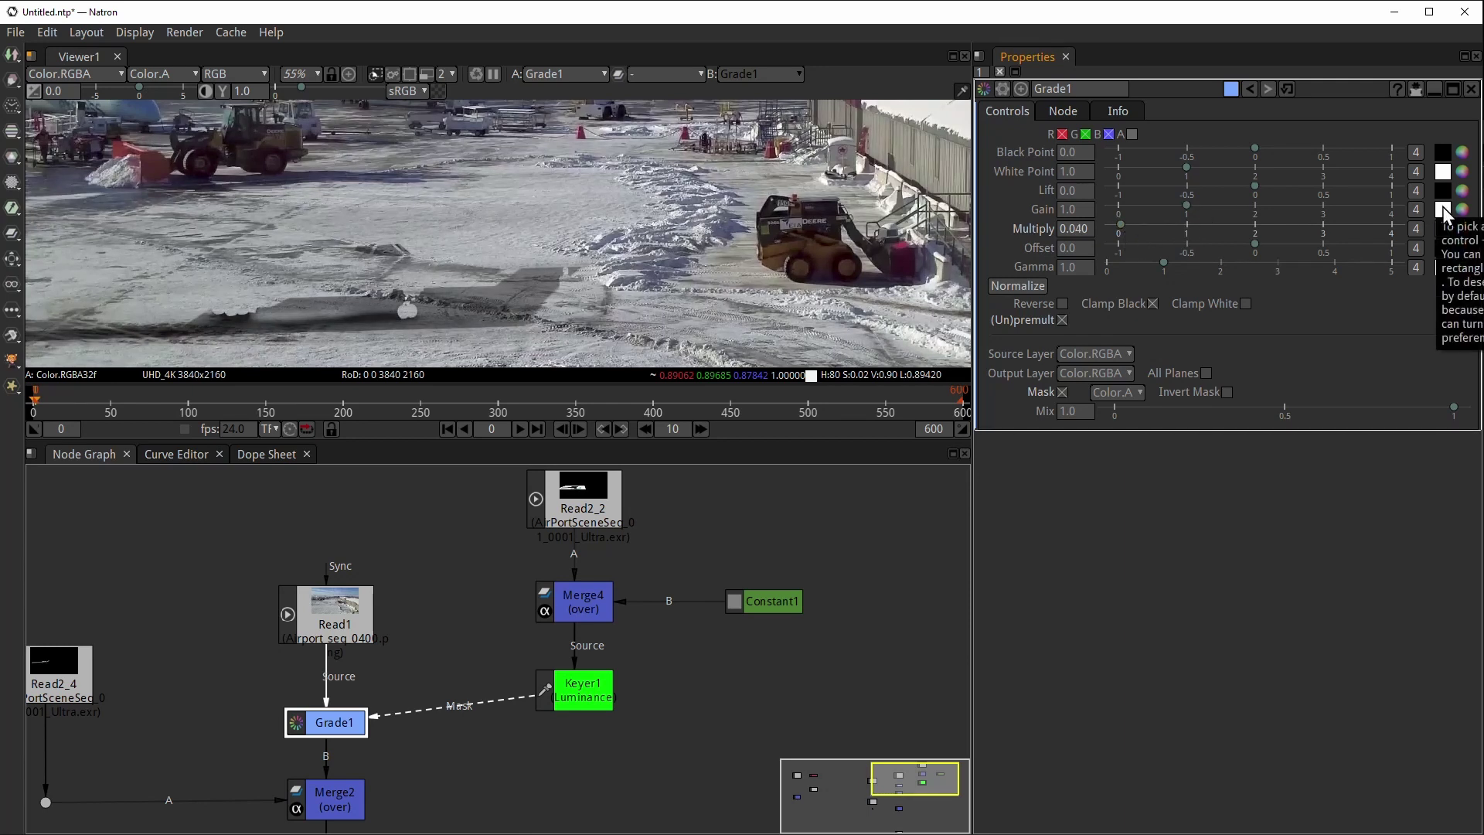
left_click(1461, 210)
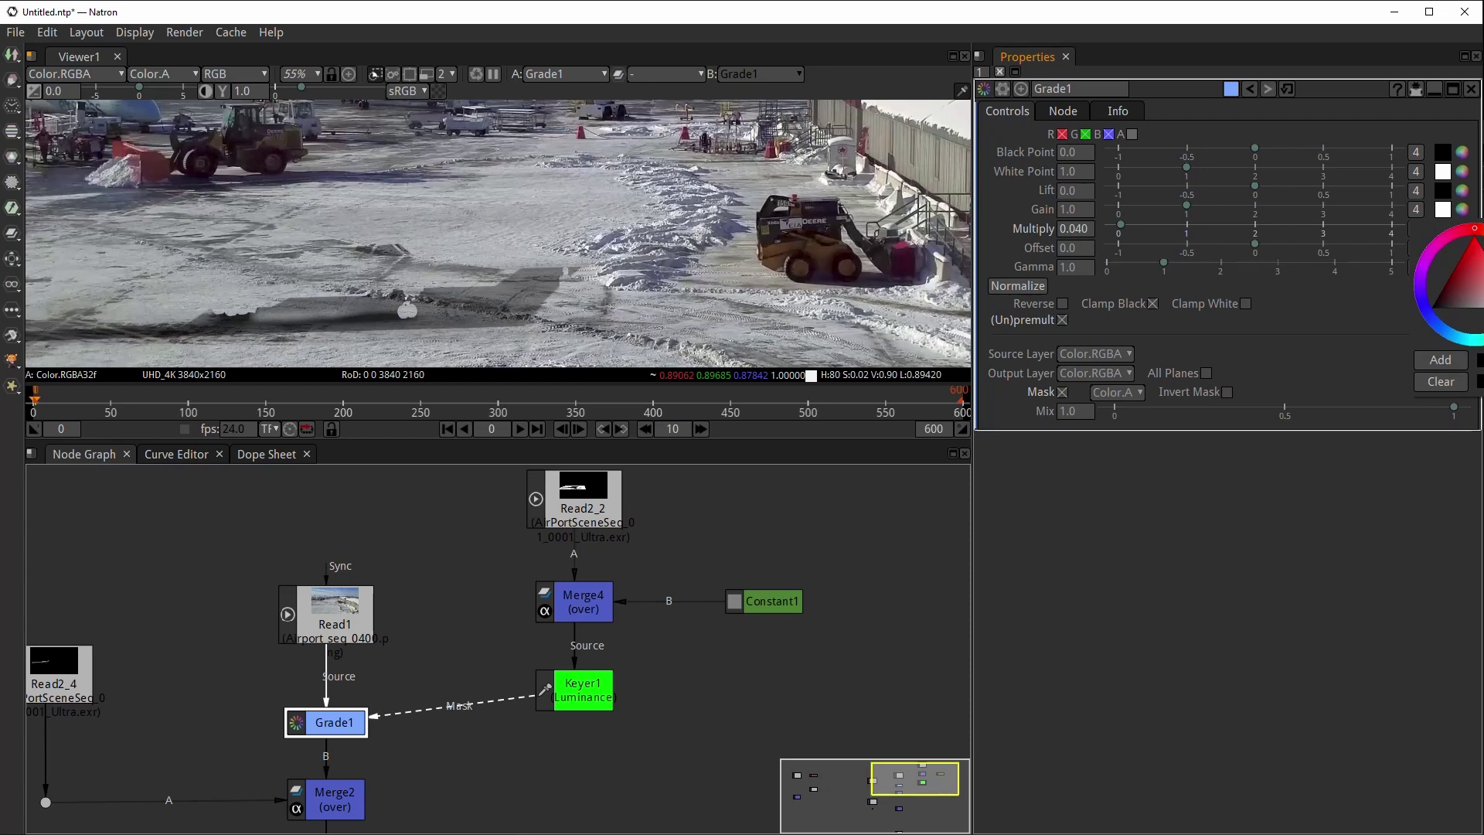
key("alt+Tab")
left_click(1427, 199)
left_click_drag(1483, 139, 1365, 275)
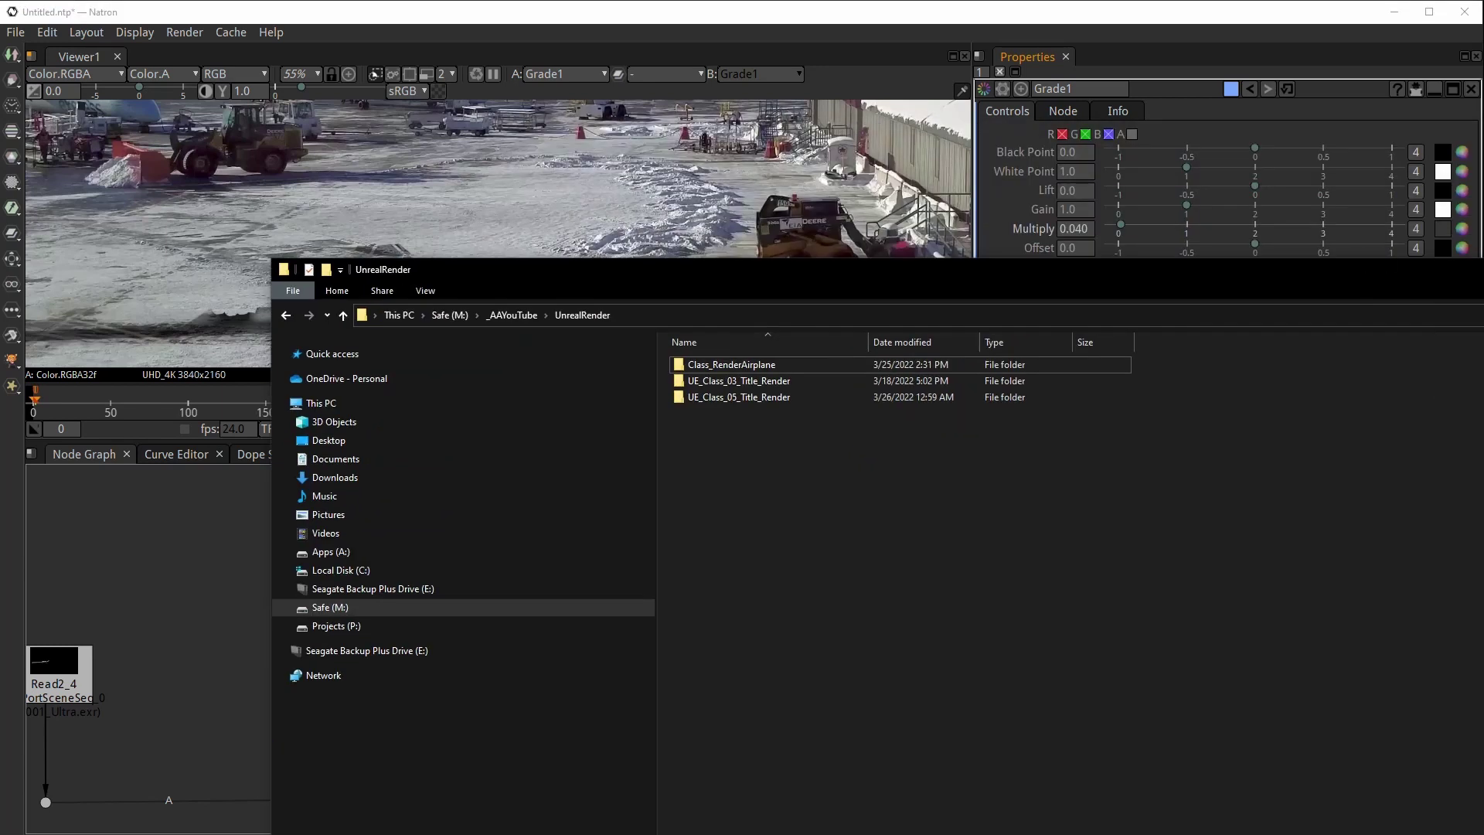
left_click(1482, 270)
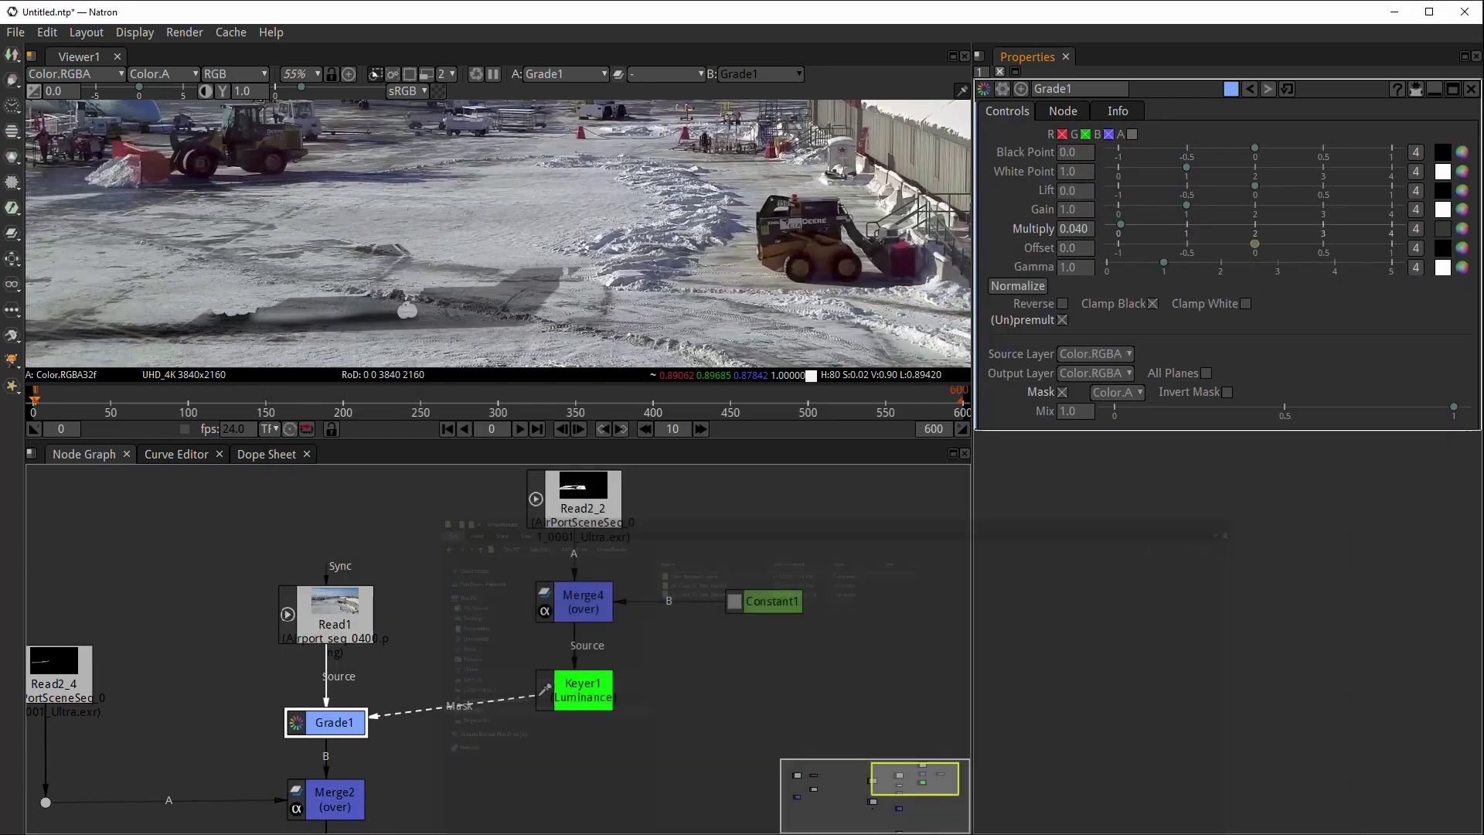
- Tint Grade1's Gain magenta with the colour wheel, to about r 0.40, g 0.0006 and b 0.36
left_click(1462, 228)
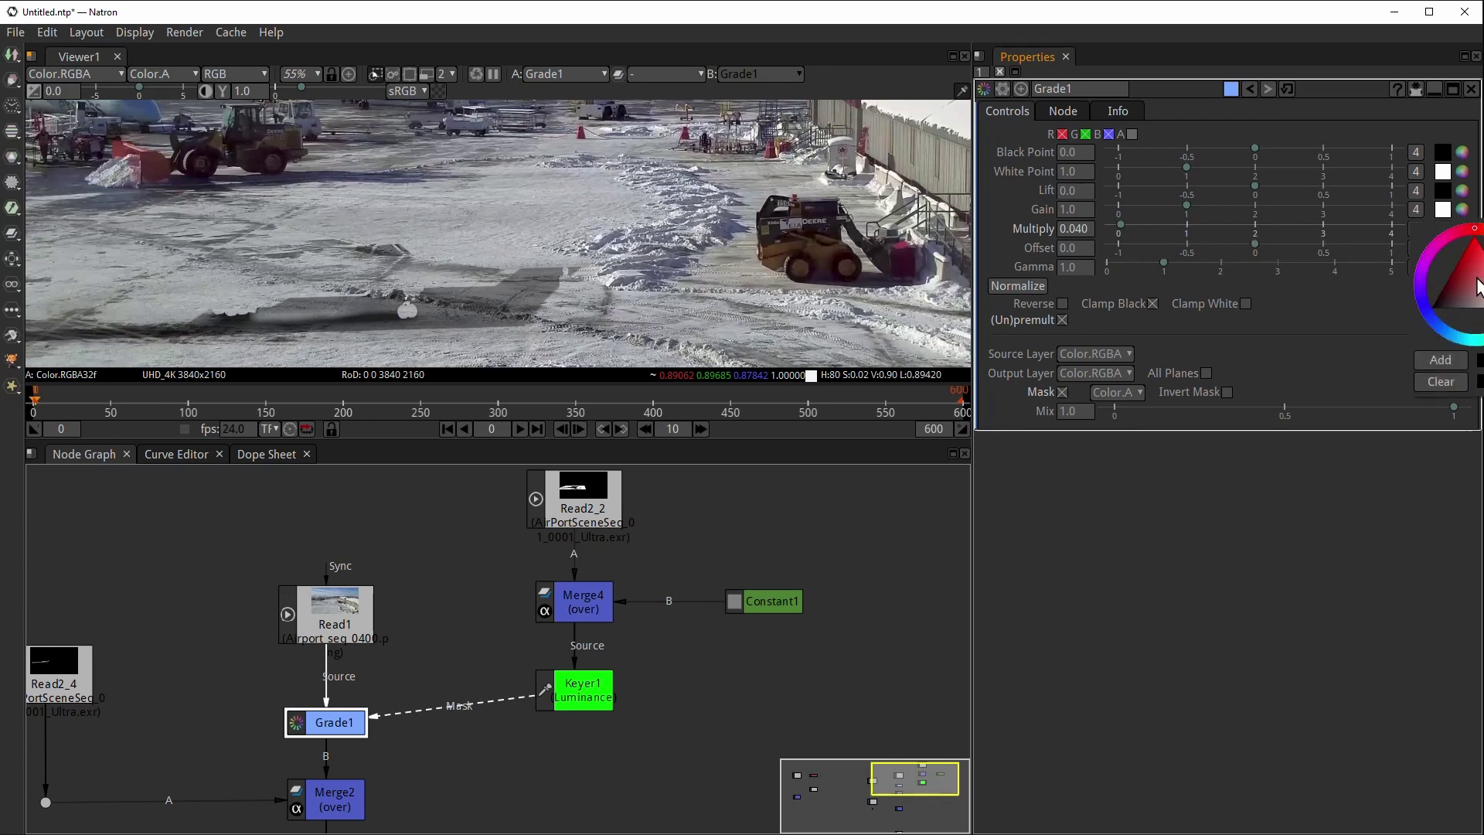
mouse_move(1478, 286)
left_mouse_down()
mouse_move(1469, 263)
mouse_move(1476, 282)
left_mouse_up()
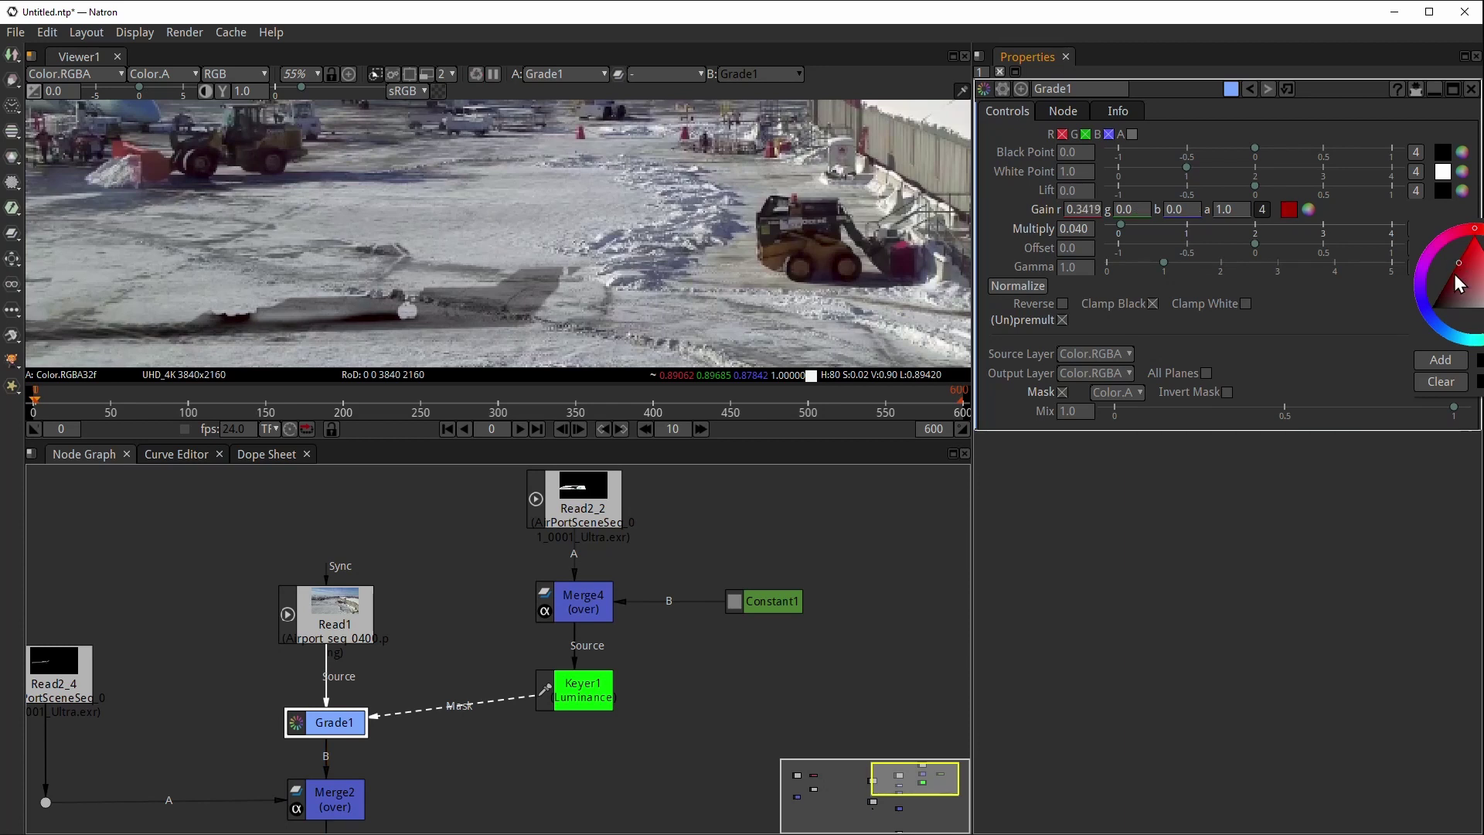
left_click_drag(1474, 229, 1440, 248)
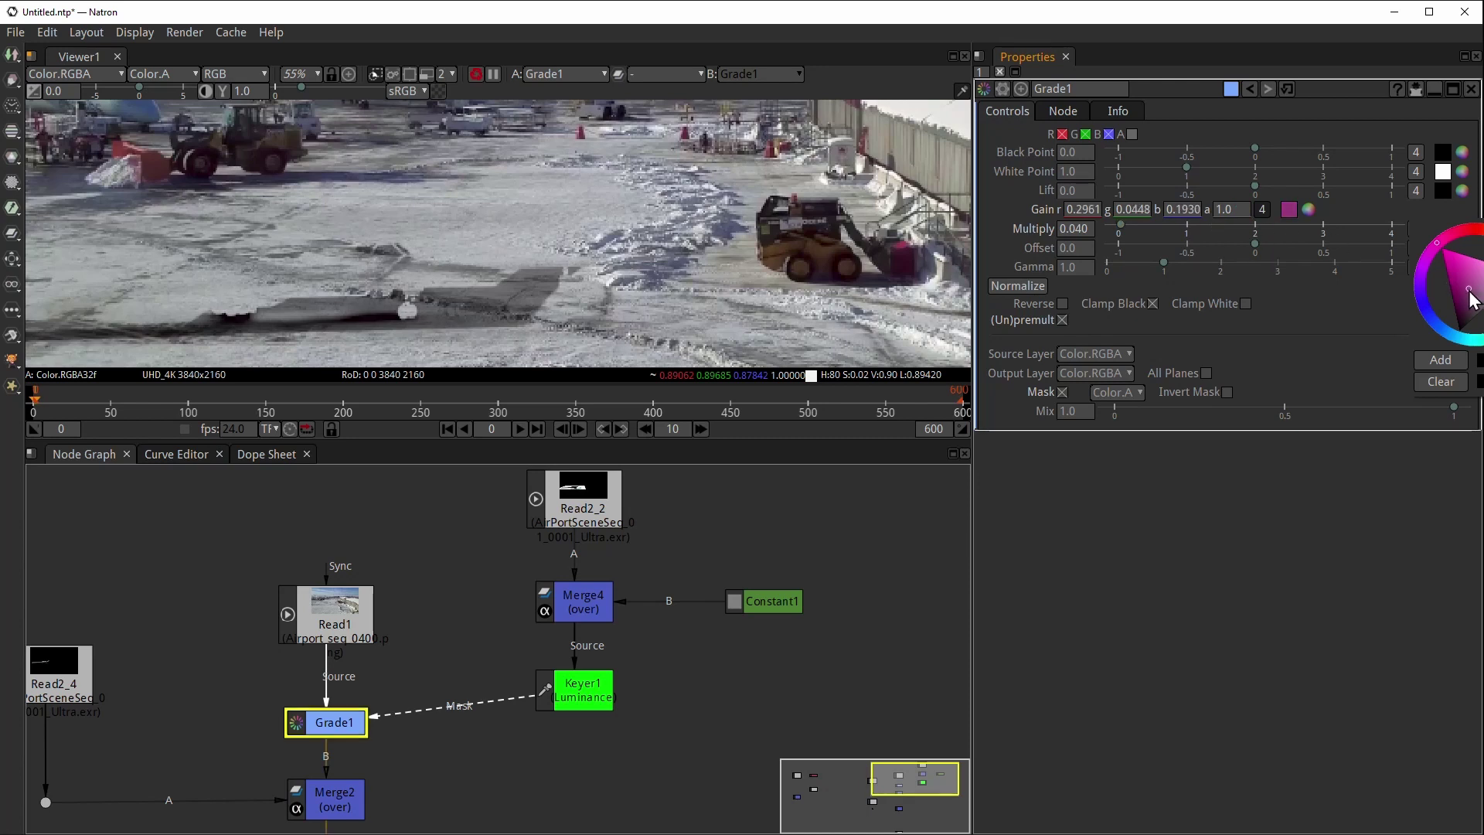
left_click_drag(1472, 287, 1425, 253)
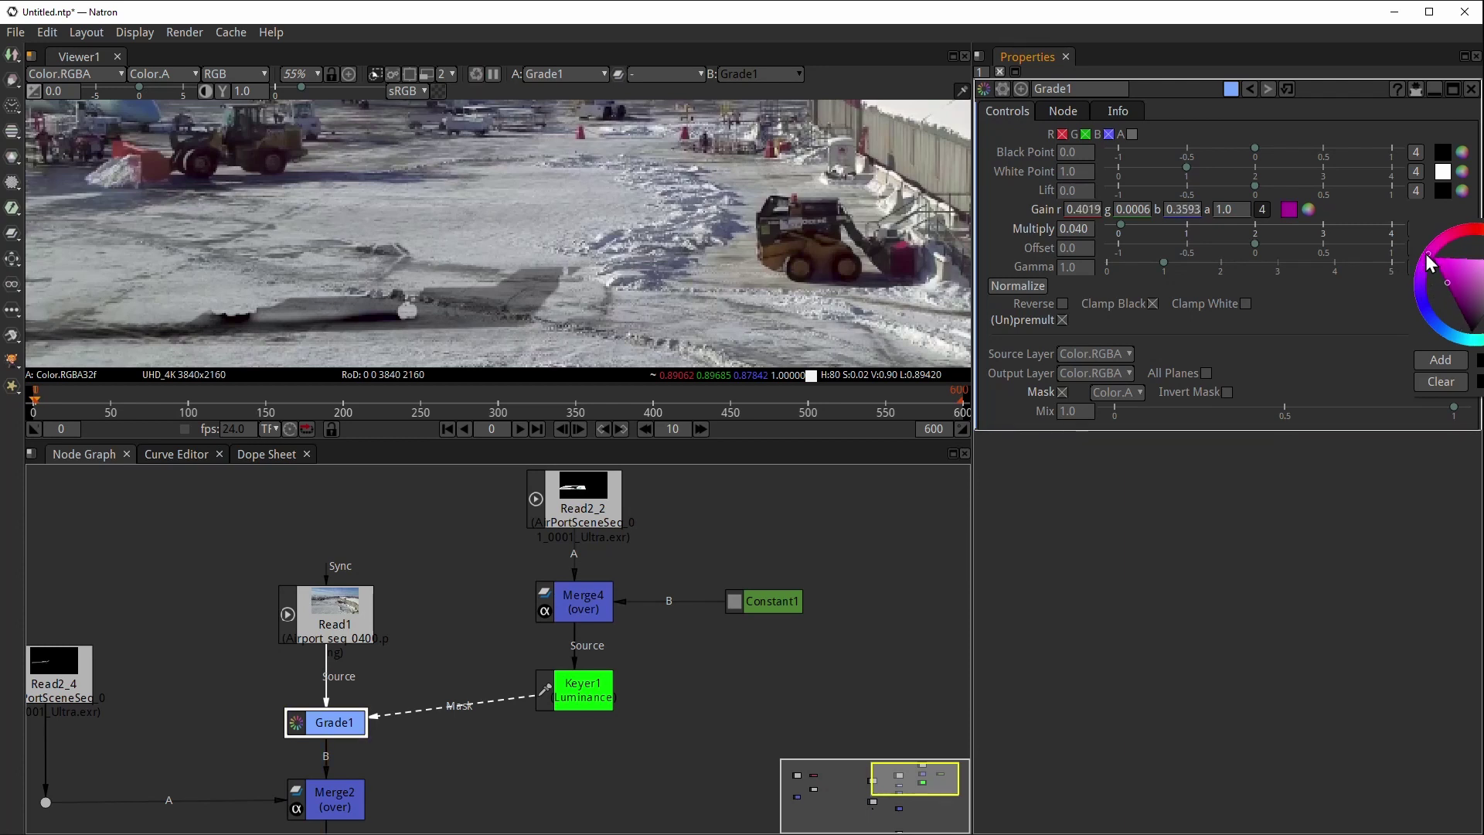
- Lower the red component of Grade1's Gain
double_click(1150, 209)
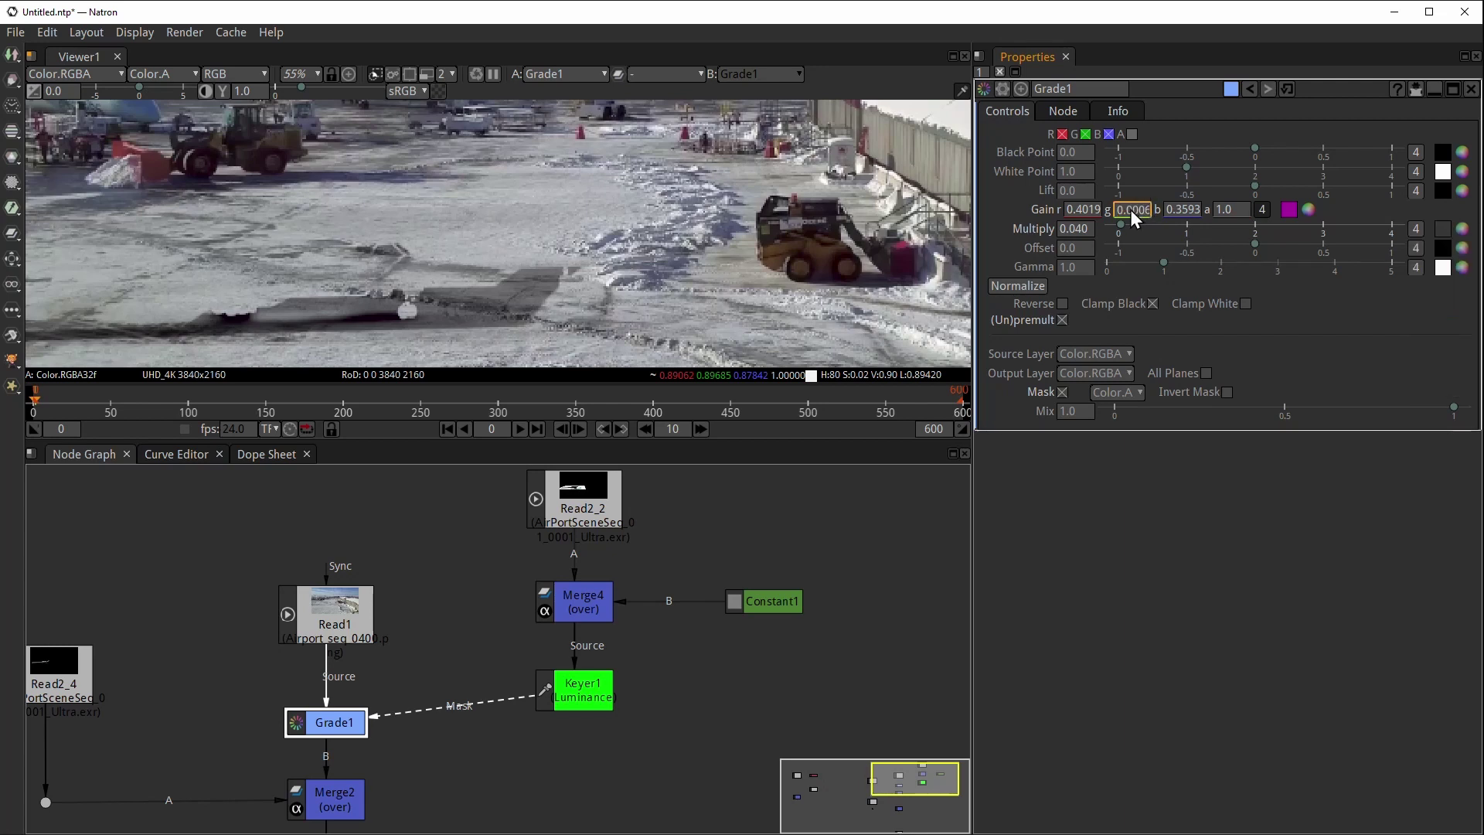
left_click(1081, 211)
scroll(605, 224, "down", 2)
left_click_drag(604, 224, 649, 193)
left_click_drag(765, 205, 734, 243)
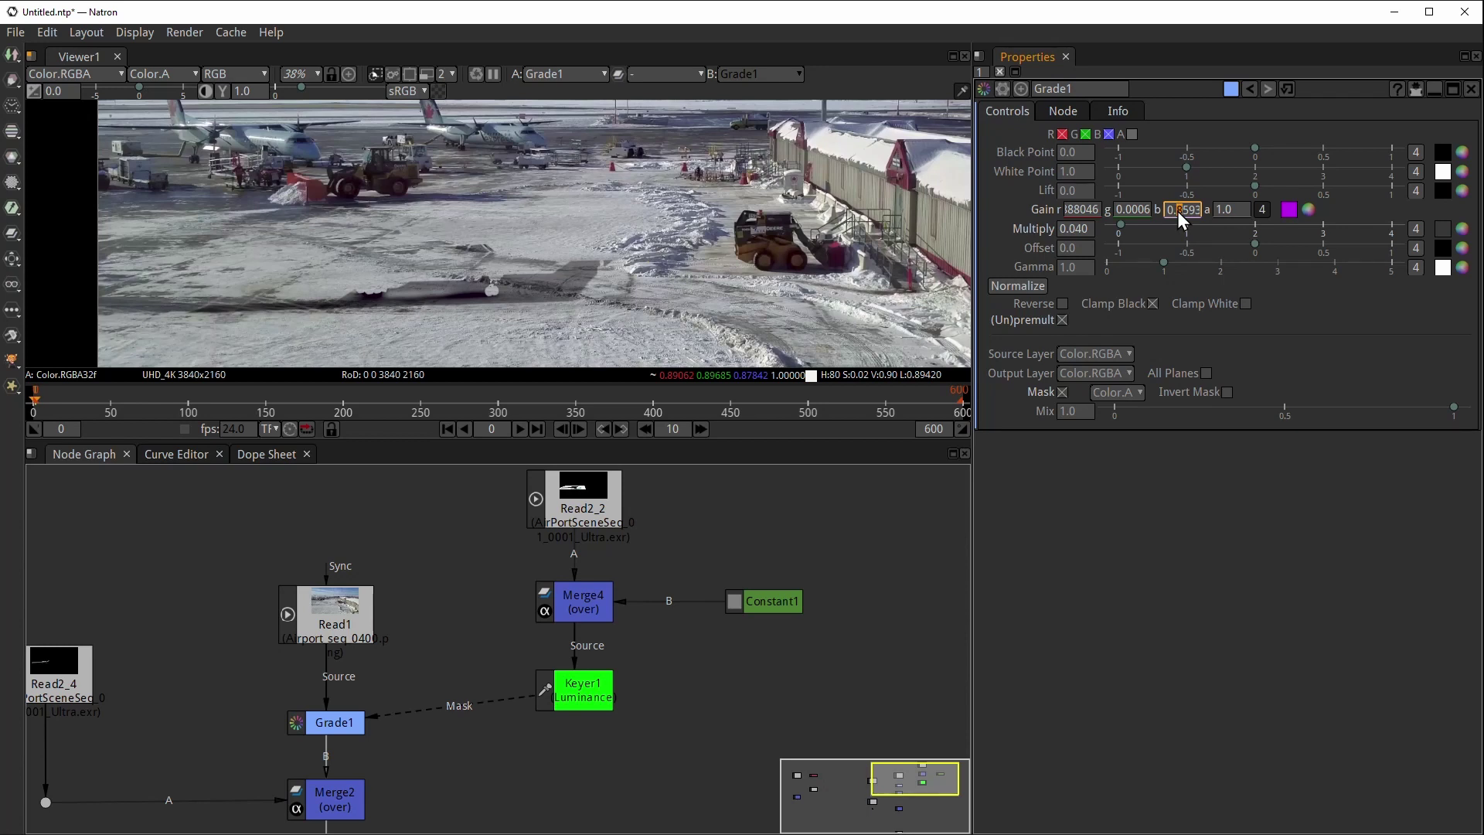
- Raise the green and blue components of Grade1's Gain to give the shadow a cool tint
left_click(1130, 209)
scroll(1126, 210, "up", 6)
scroll(1128, 210, "down", 3)
scroll(1129, 210, "up", 3)
scroll(1130, 211, "down", 5)
scroll(1130, 211, "up", 7)
left_click(1175, 211)
left_click(1315, 311)
scroll(1176, 213, "up", 1)
- Try raising the red component of Grade1's Gain and lowering its Multiply to 0
left_click(1079, 209)
scroll(1070, 213, "up", 3)
left_click(1250, 298)
scroll(1077, 210, "up", 1)
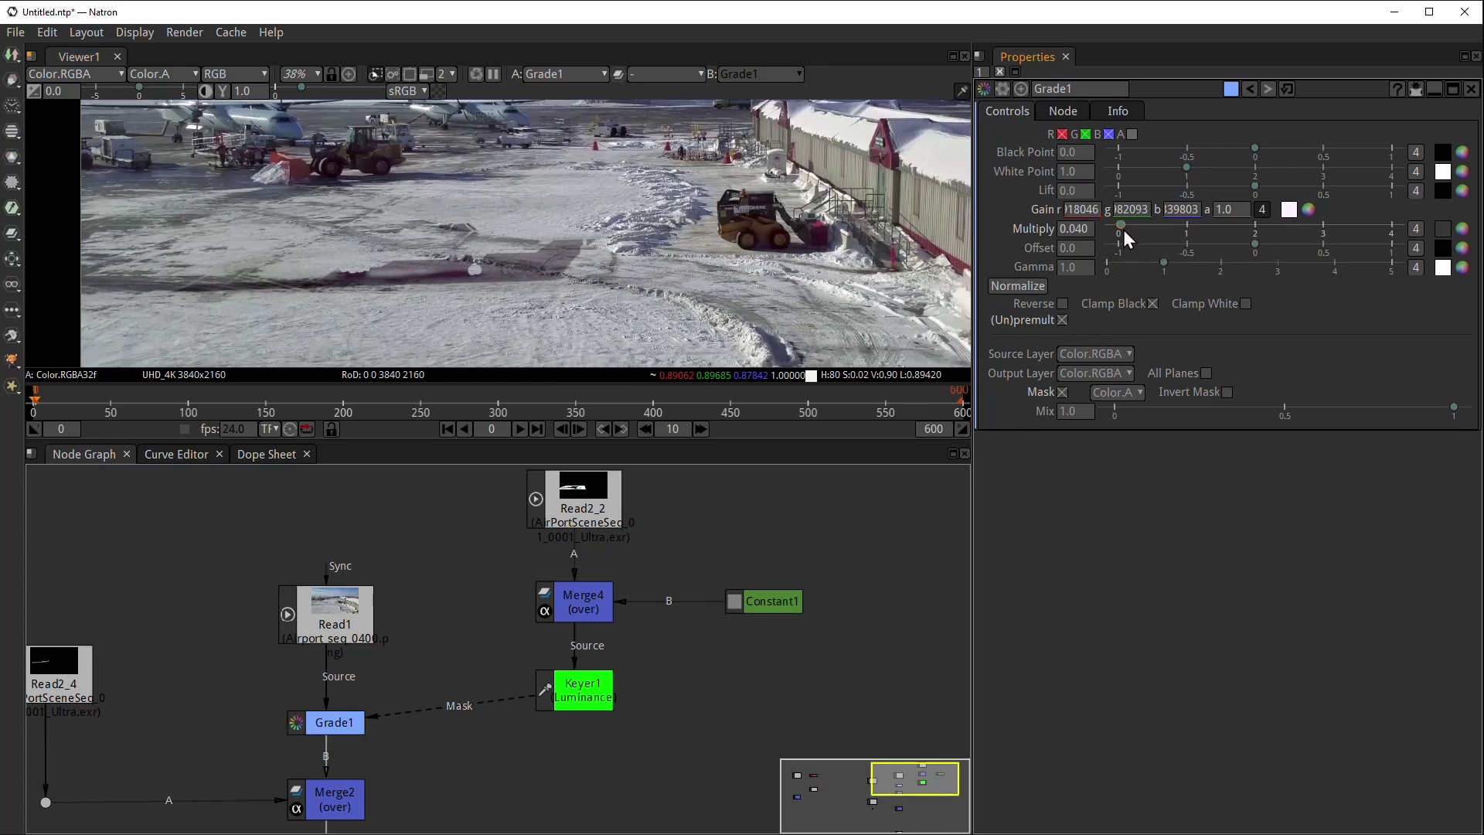
left_click(1115, 231)
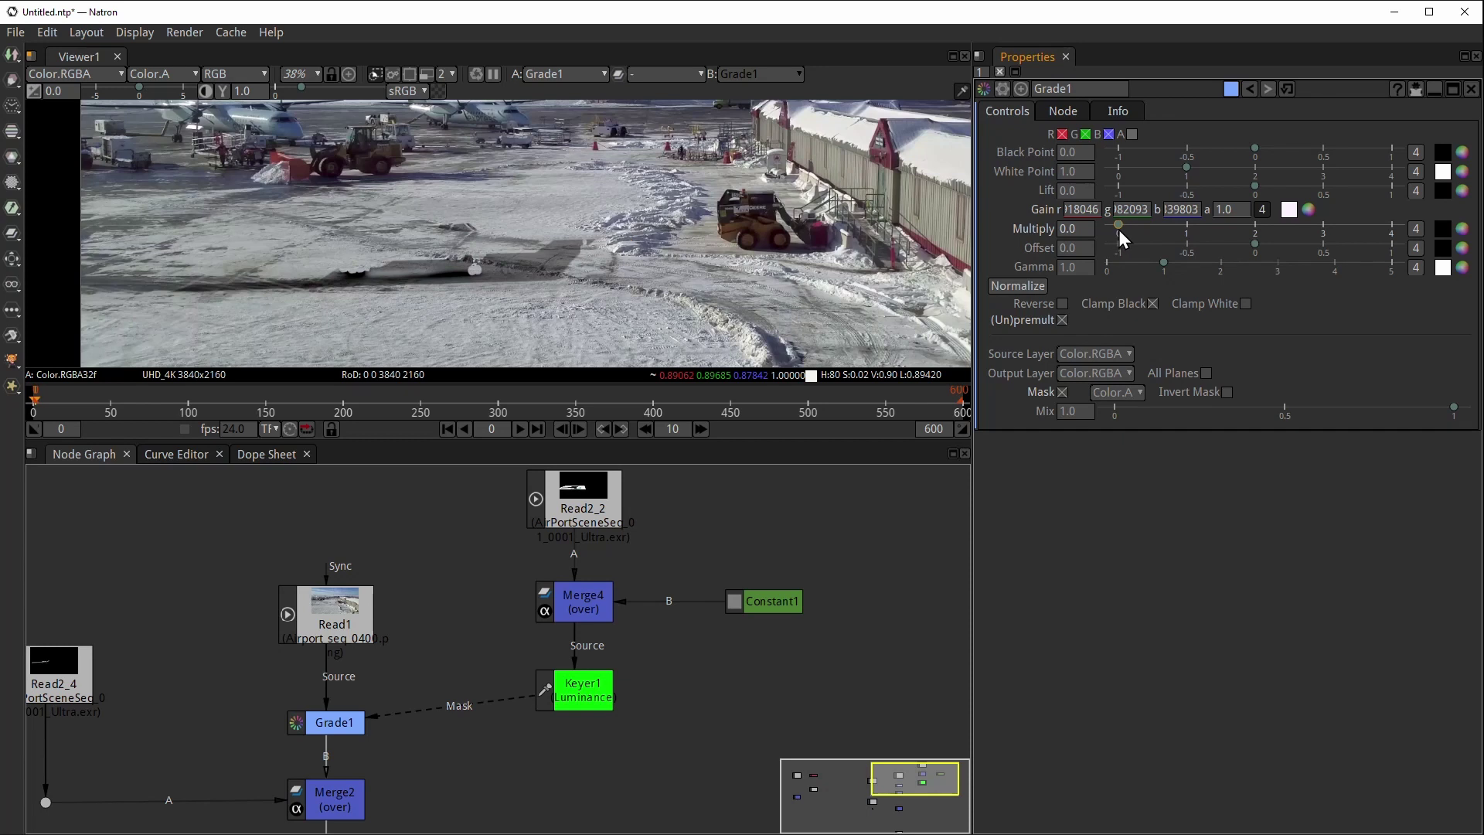
left_click_drag(1119, 230, 1108, 229)
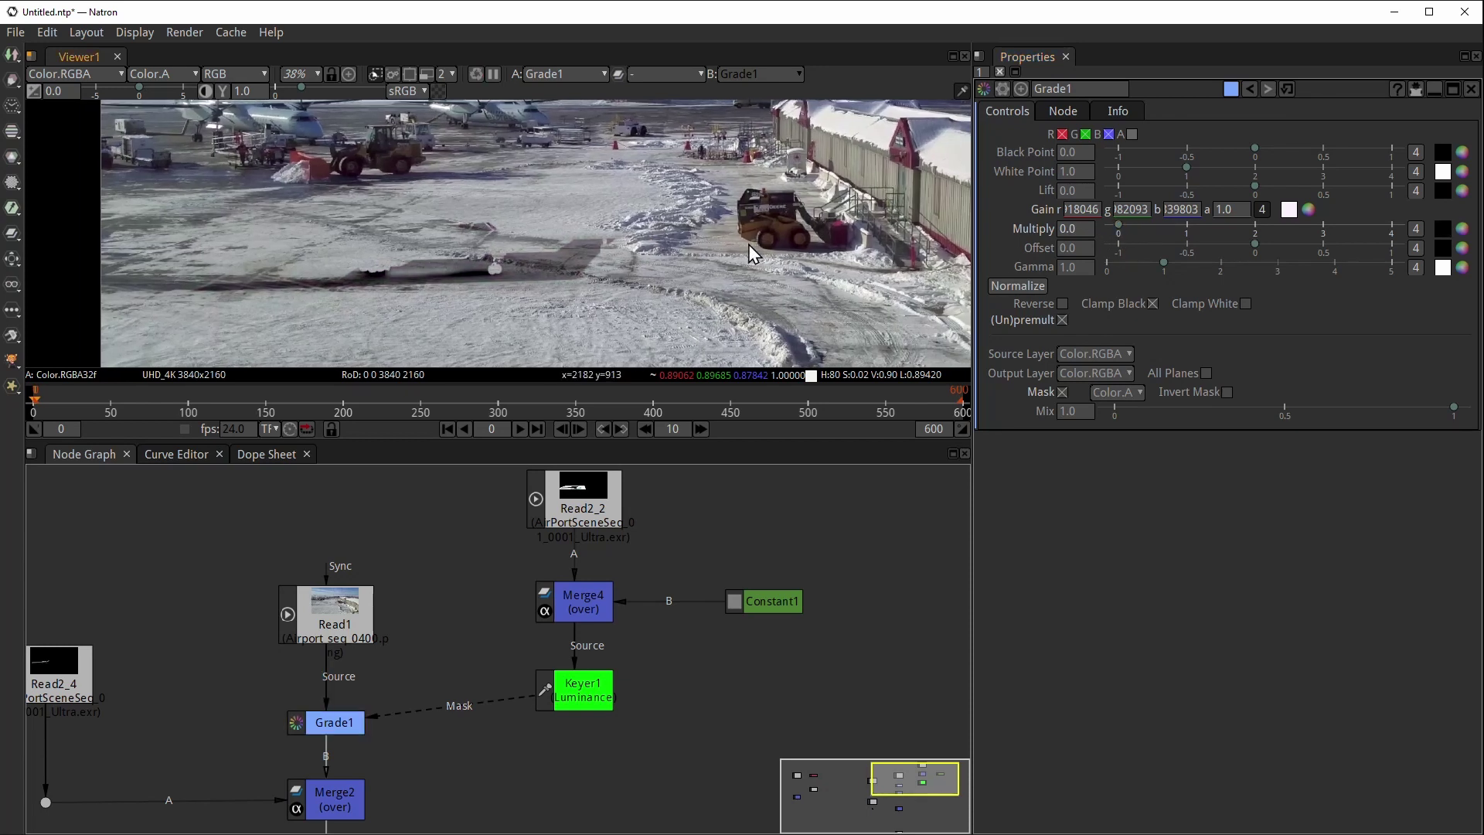
- Undo the last Multiply change and the last red Gain change on Grade1
left_click_drag(748, 245, 755, 245)
key("ctrl+z")
key("ctrl+z")
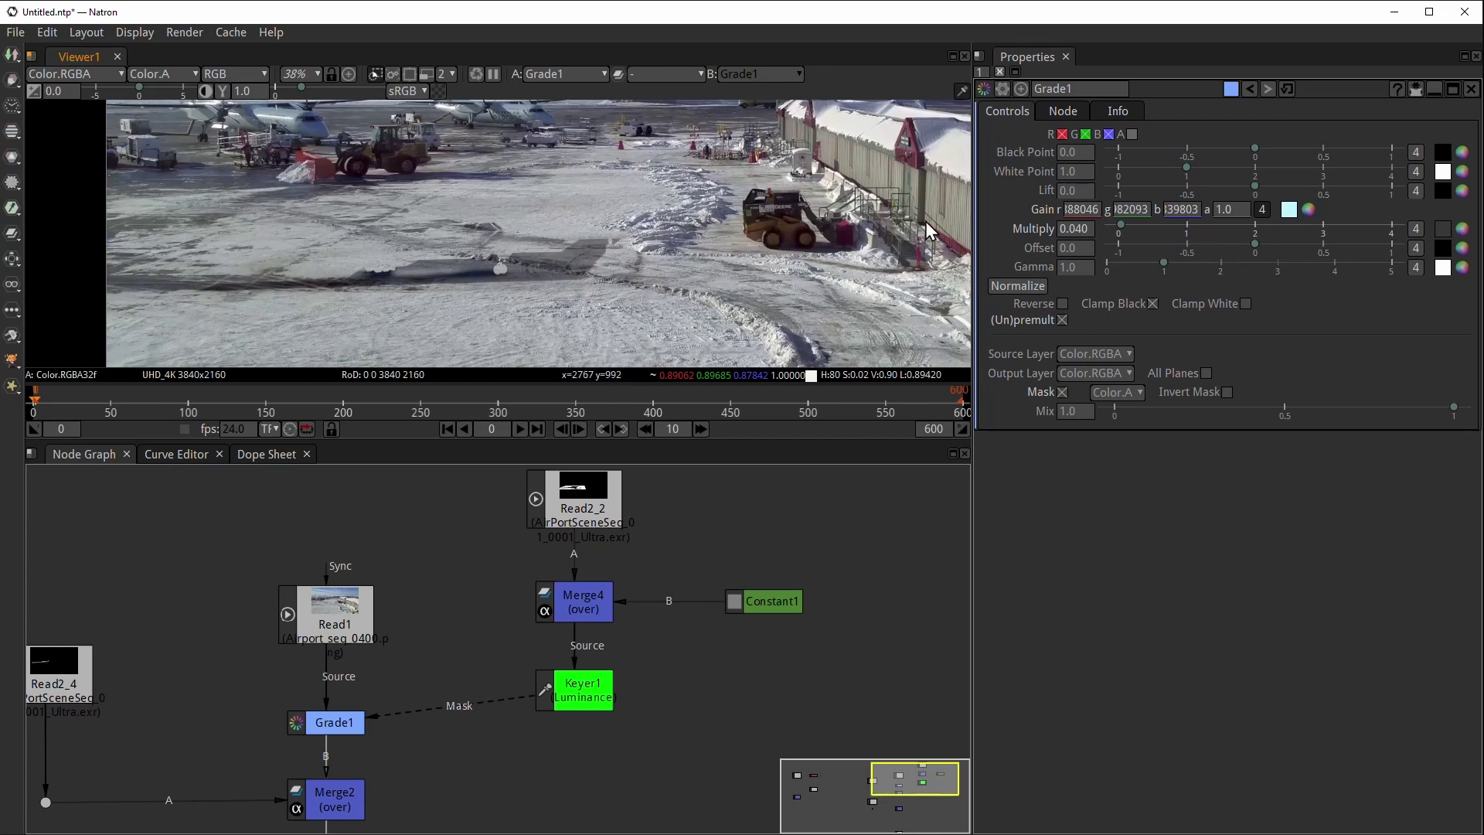
- Connect the viewer to the Merge3 node and inspect the airplane's shadow on the plate up close
scroll(811, 209, "down", 4)
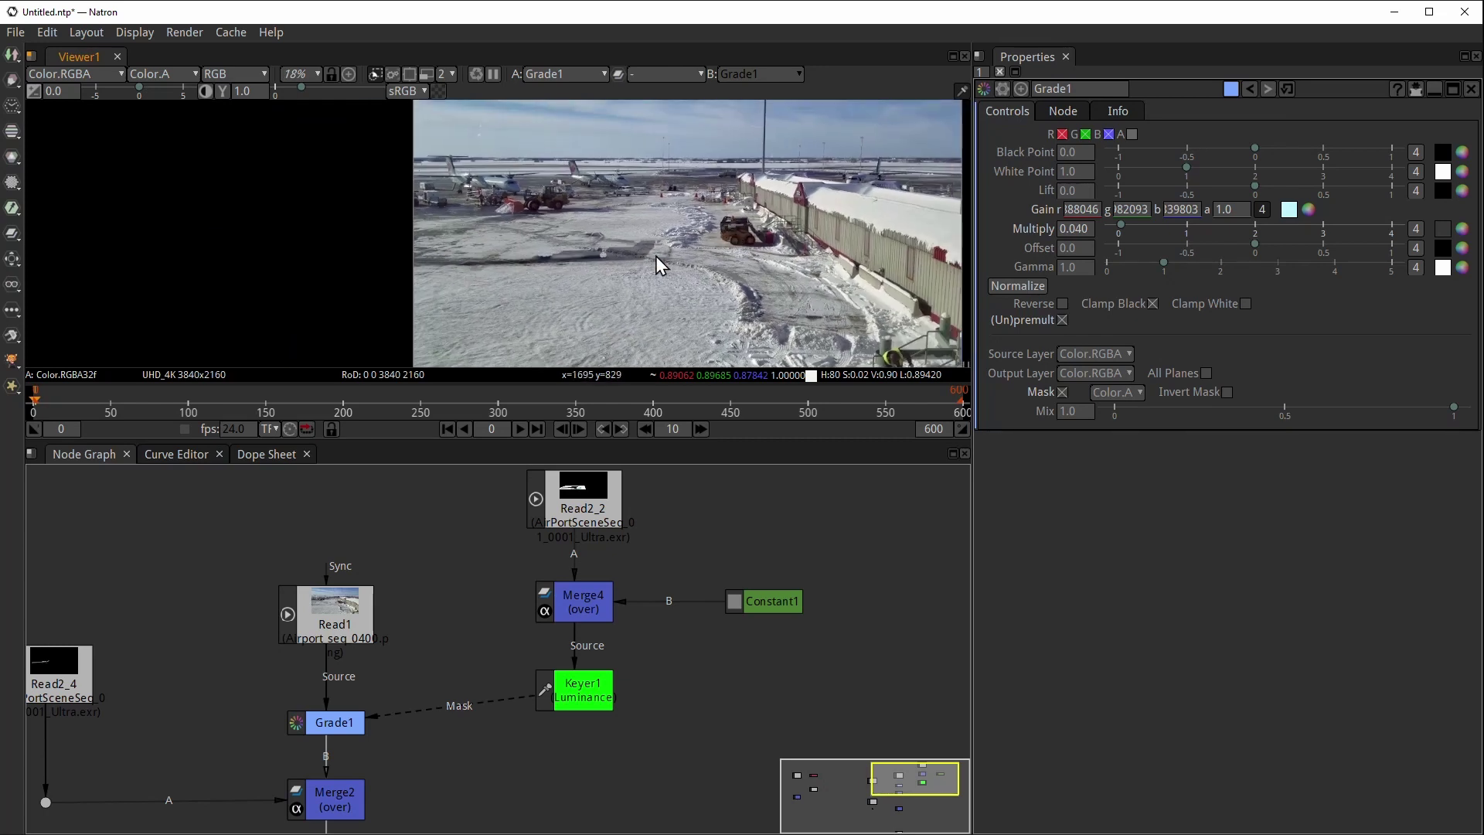
left_click_drag(443, 757, 550, 551)
scroll(553, 562, "down", 3)
left_click_drag(566, 697, 585, 609)
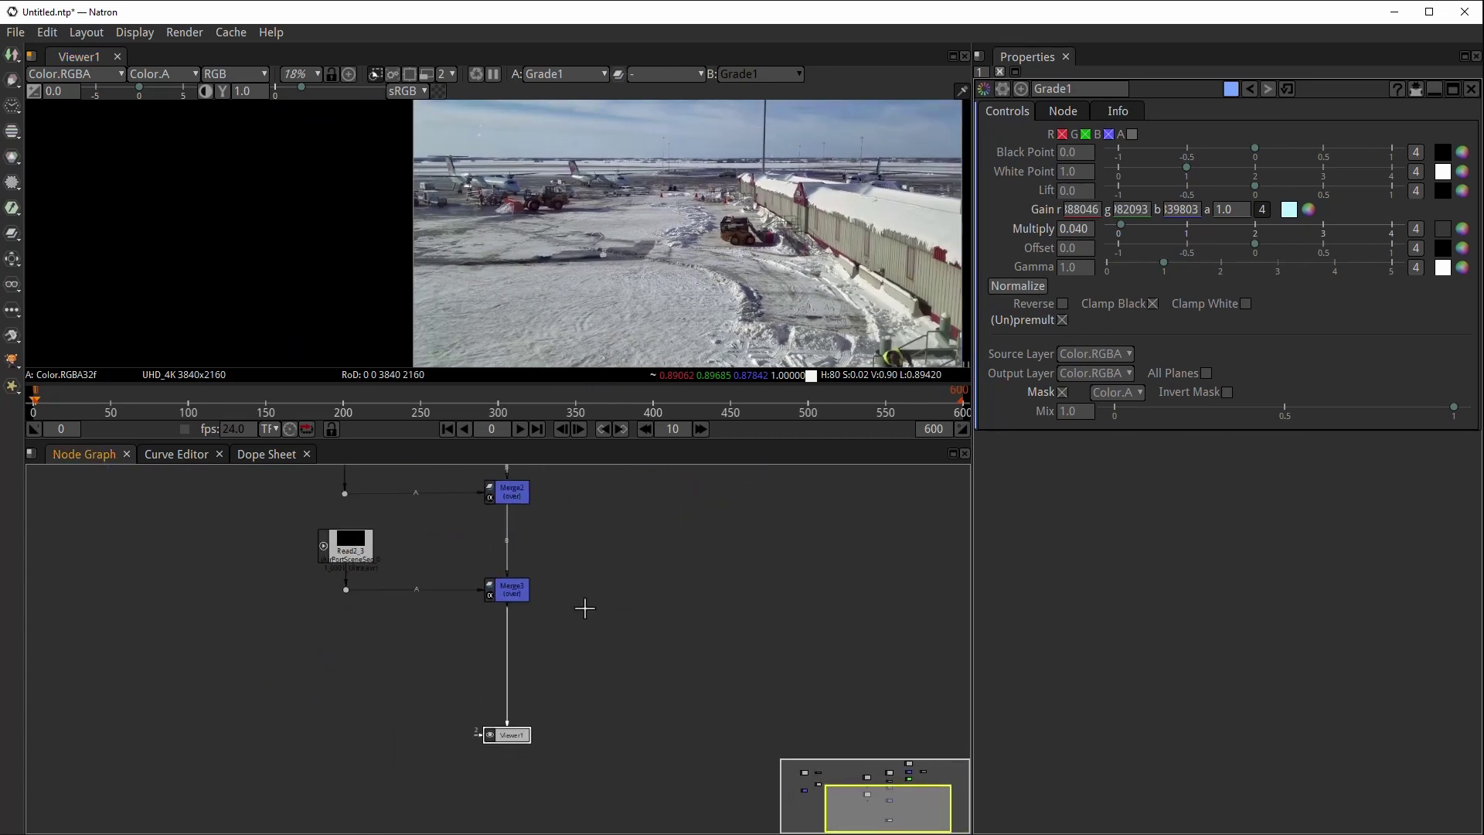
left_click(518, 593)
key("1")
scroll(599, 226, "up", 4)
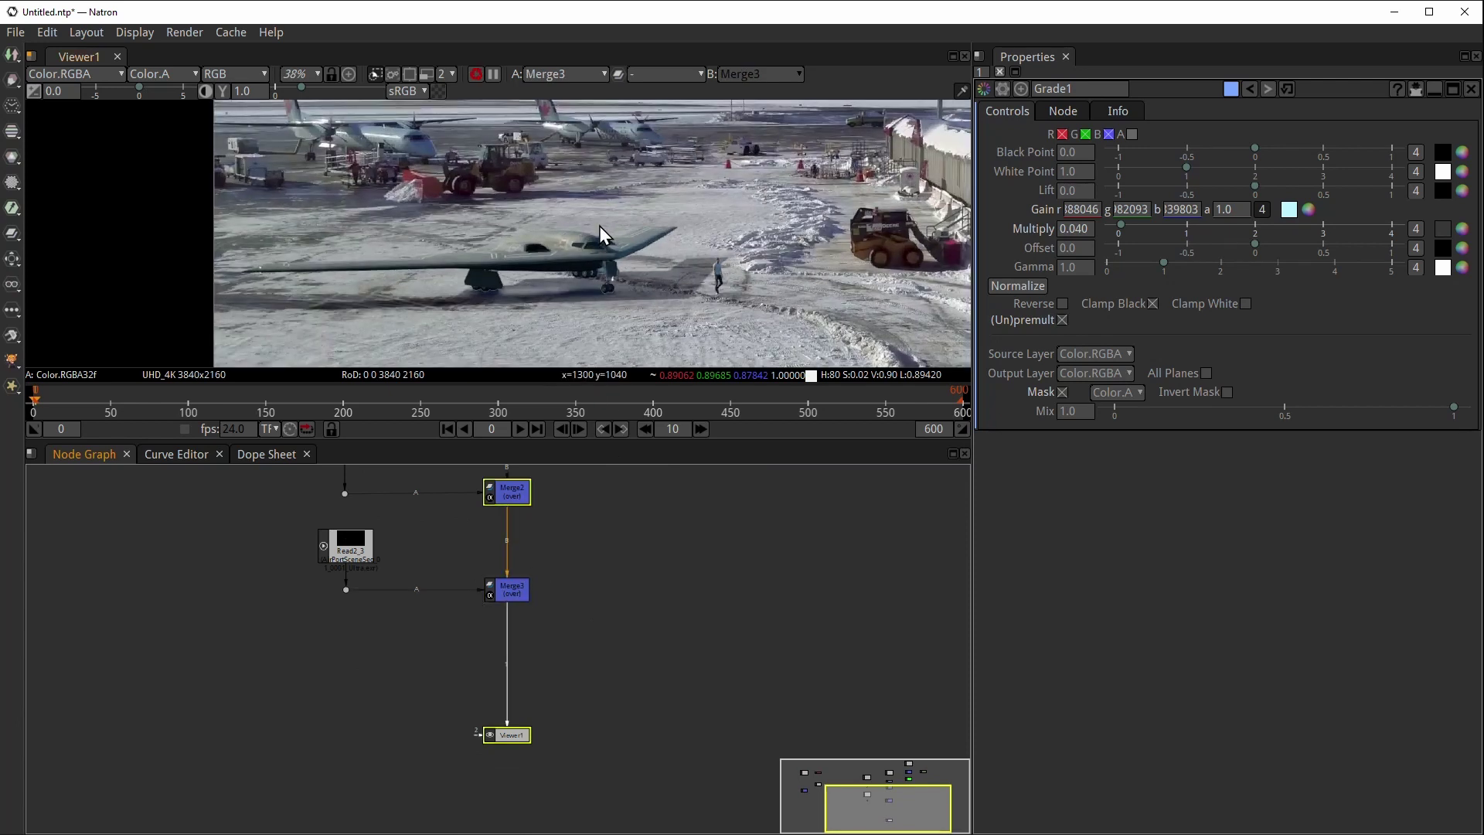
scroll(600, 226, "up", 5)
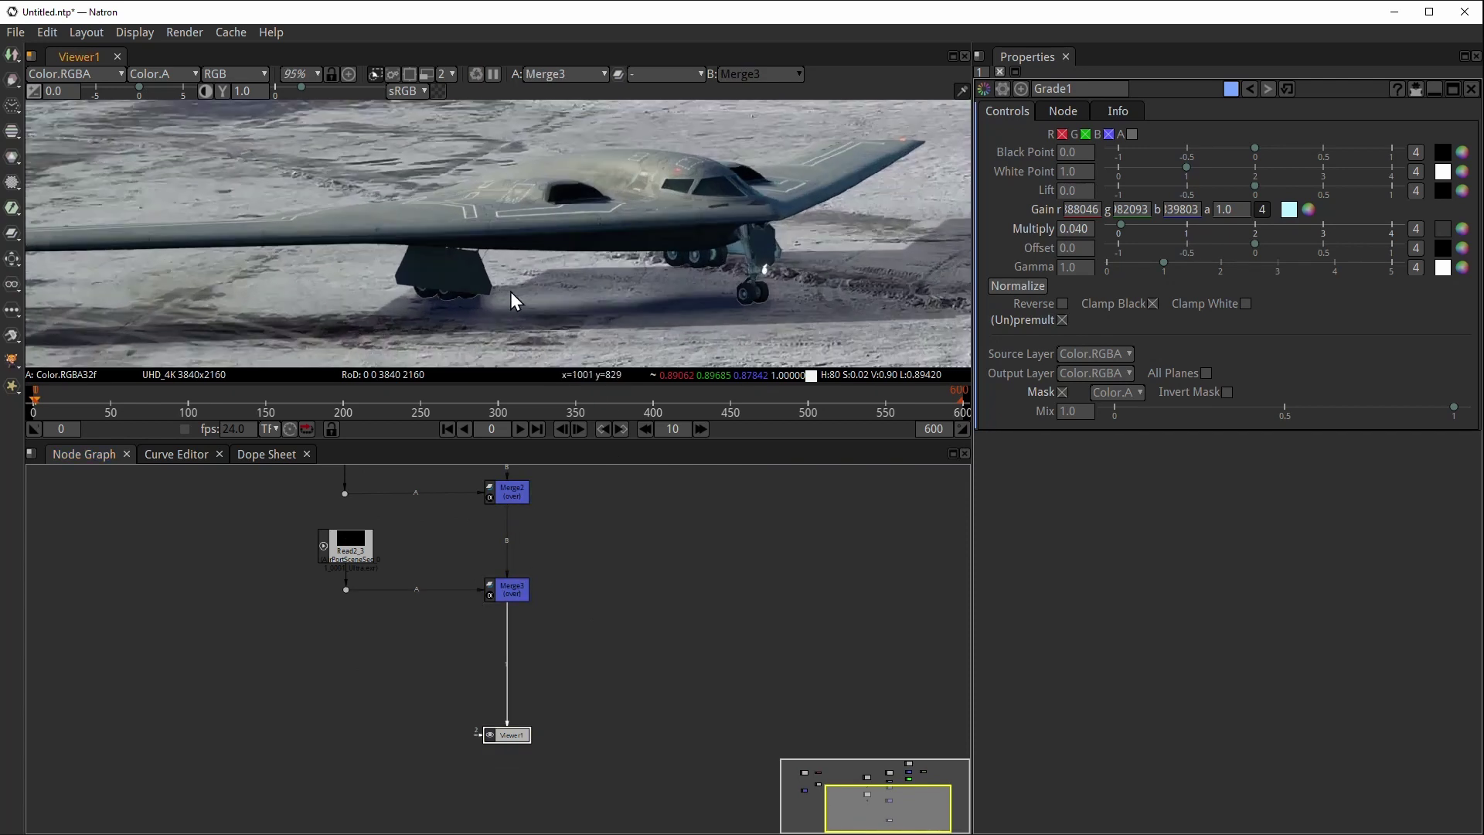
scroll(451, 289, "down", 4)
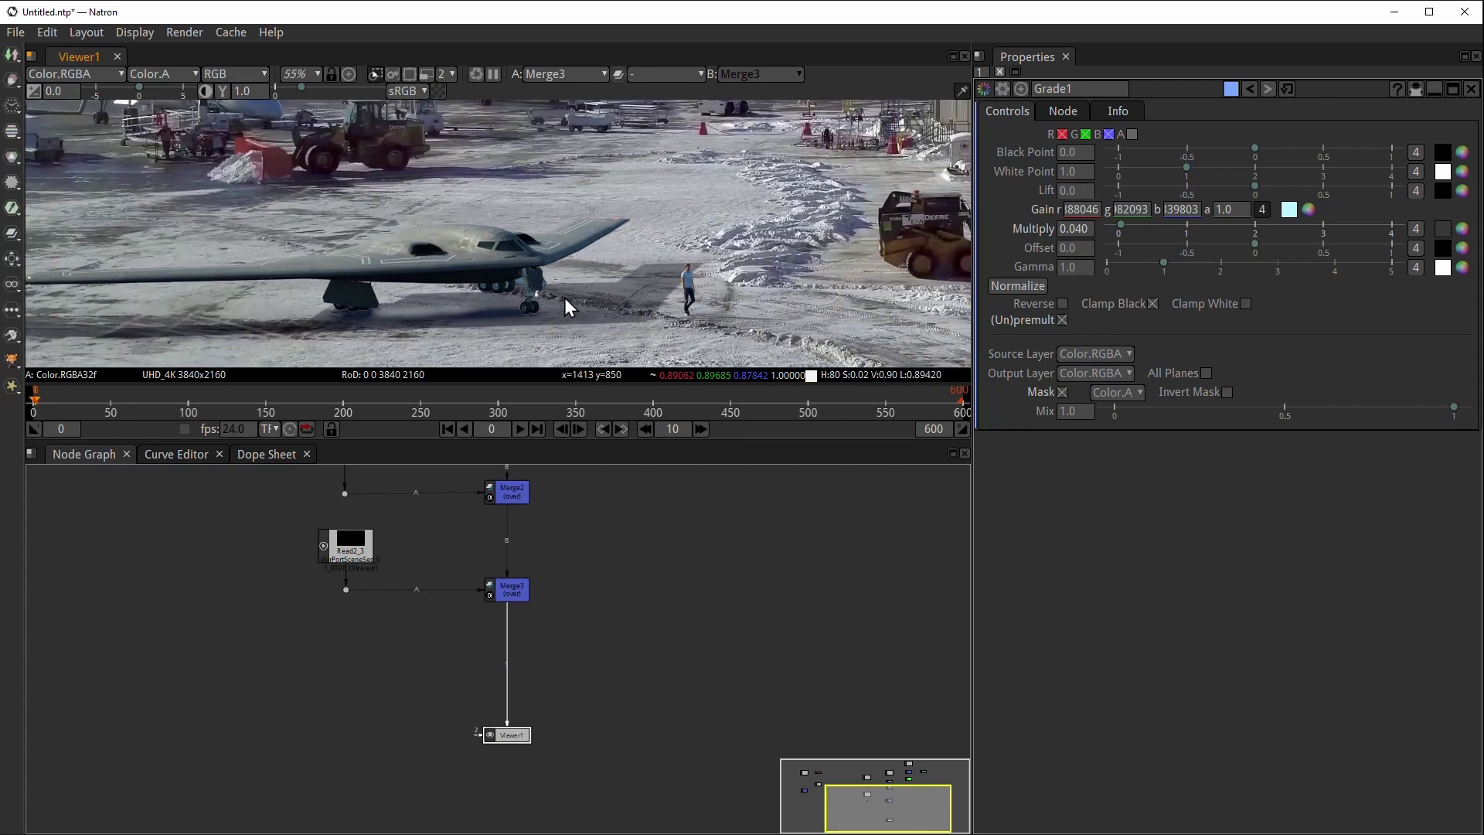
- Try a Lift of -0.165 on Grade1, and bring it back to about 0.003
double_click(1225, 204)
mouse_move(1249, 187)
left_mouse_down()
mouse_move(1235, 188)
mouse_move(1276, 189)
mouse_move(1241, 188)
left_mouse_up()
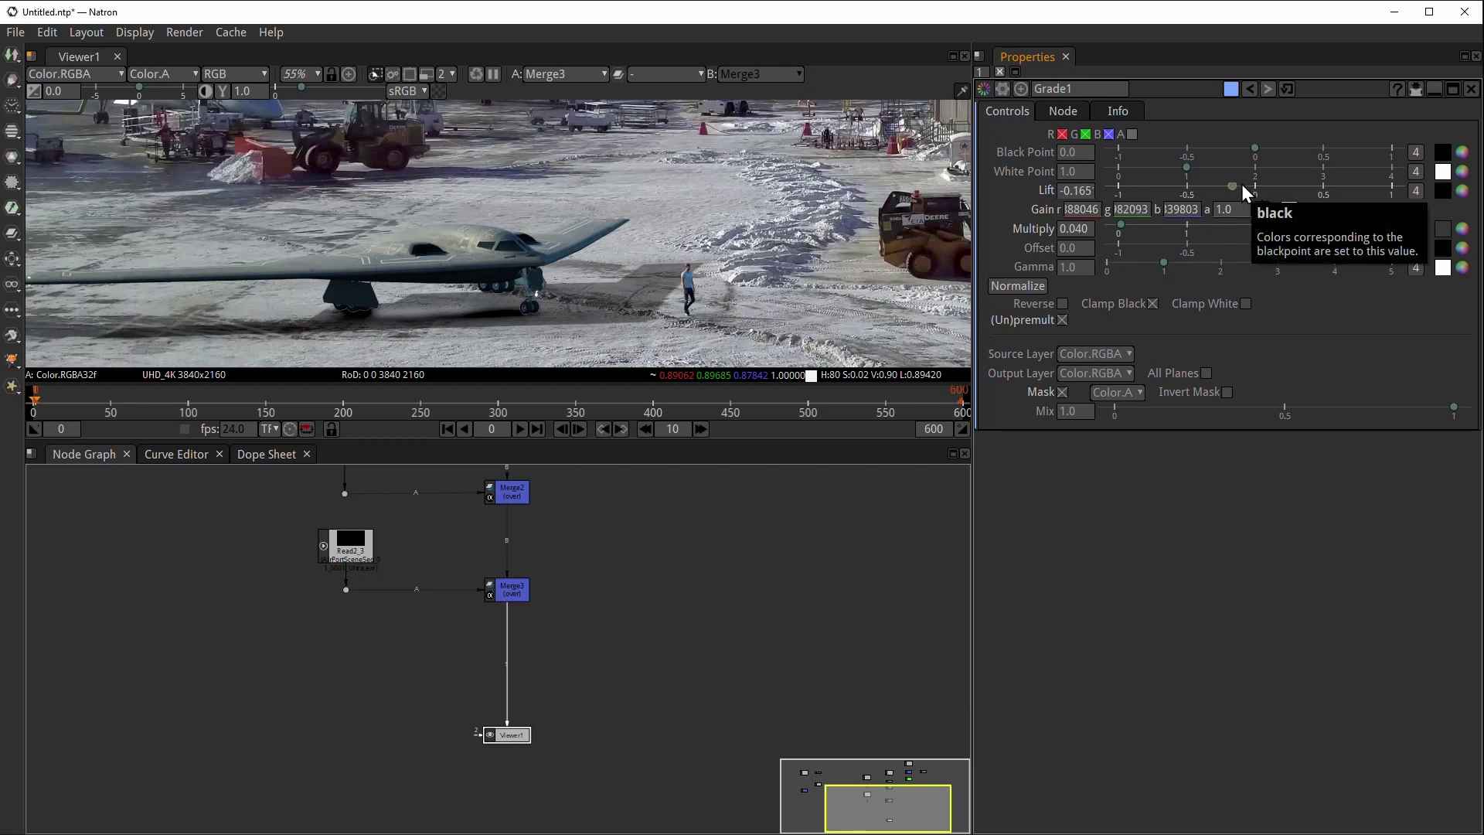
left_click(1249, 186)
left_click_drag(1250, 185, 1255, 186)
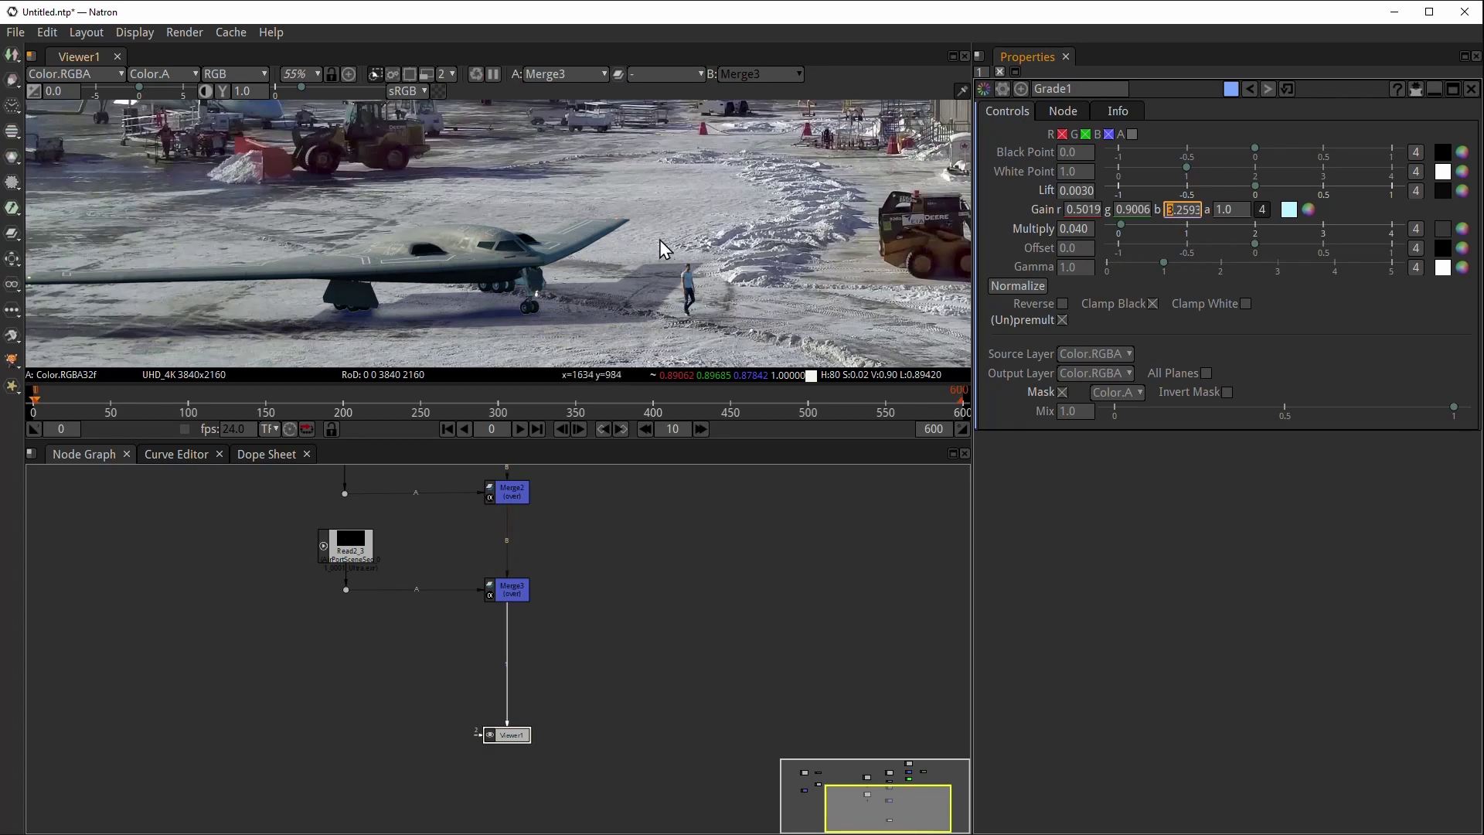
- Raise the red component of Grade1's Gain above 1 to warm the shadow's tint
left_click_drag(714, 236, 712, 247)
double_click(1092, 214)
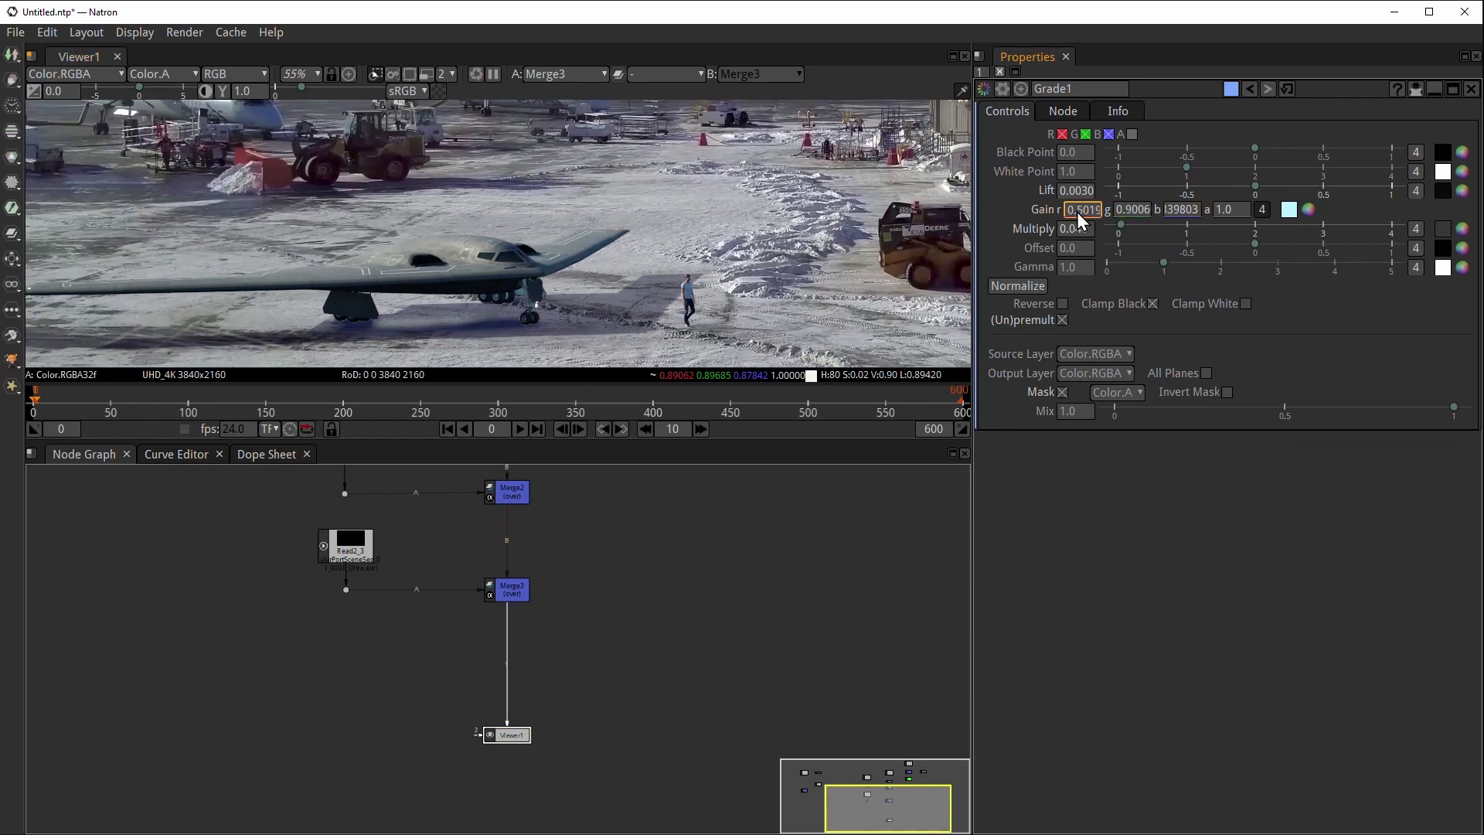
scroll(1077, 211, "up", 6)
scroll(1078, 211, "up", 3)
scroll(1078, 211, "up", 1)
scroll(1078, 212, "up", 1)
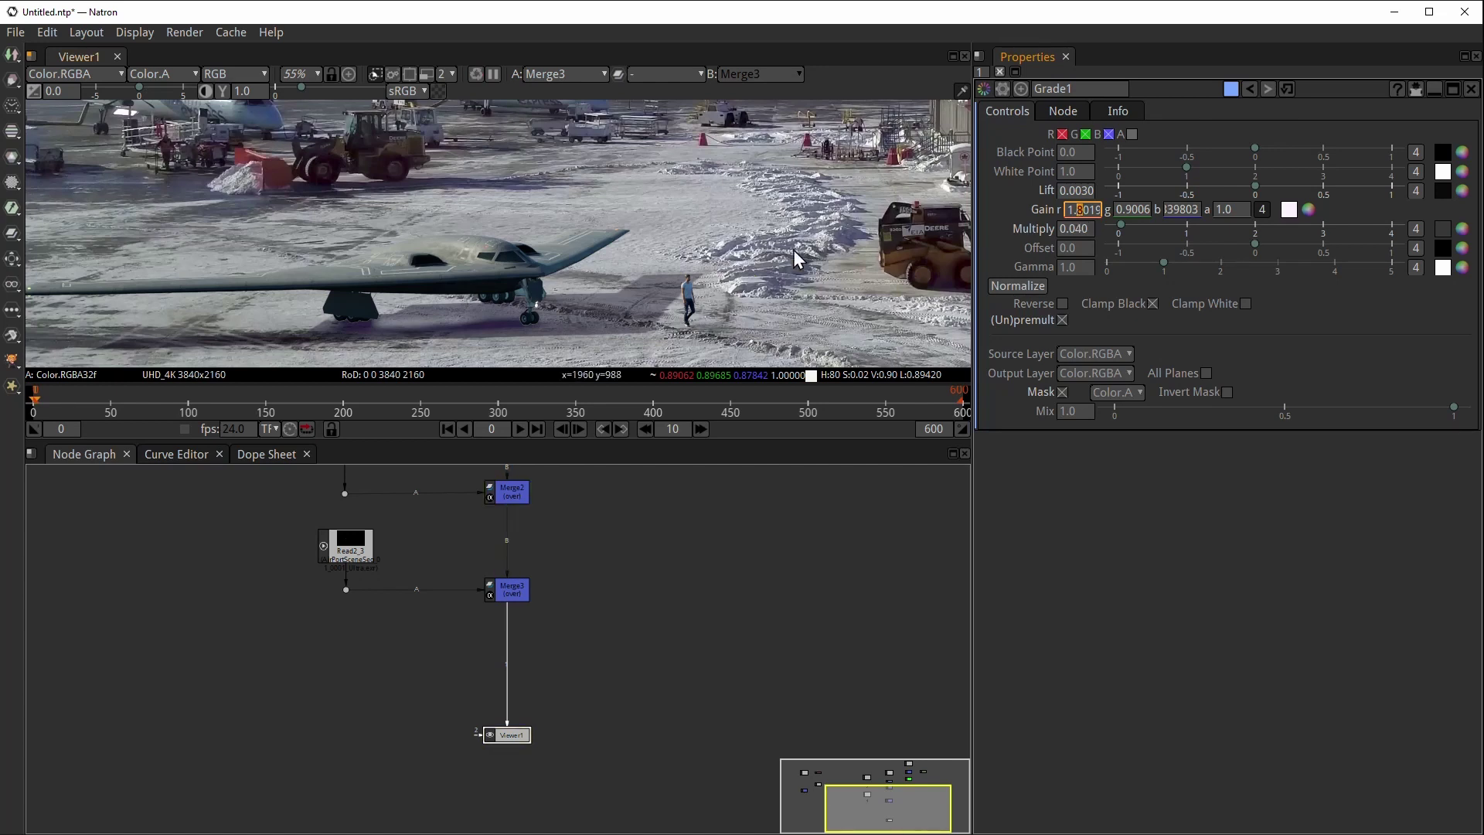
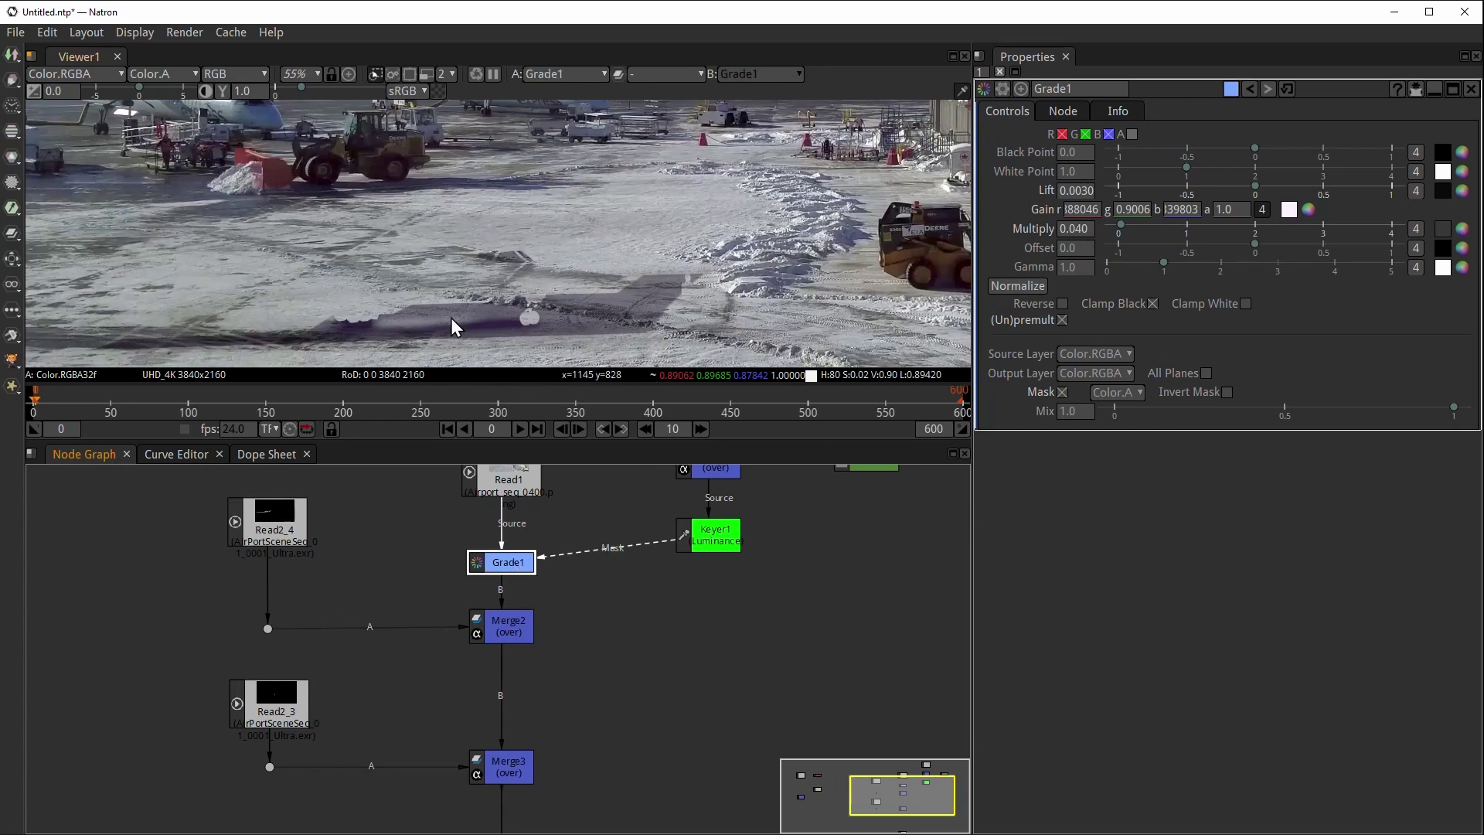
scroll(363, 322, "up", 5)
- Inspect the outputs of Read1, Read2_4 and Keyer1 one after another in the viewer
left_click_drag(536, 519, 529, 577)
left_click(516, 532)
key("1")
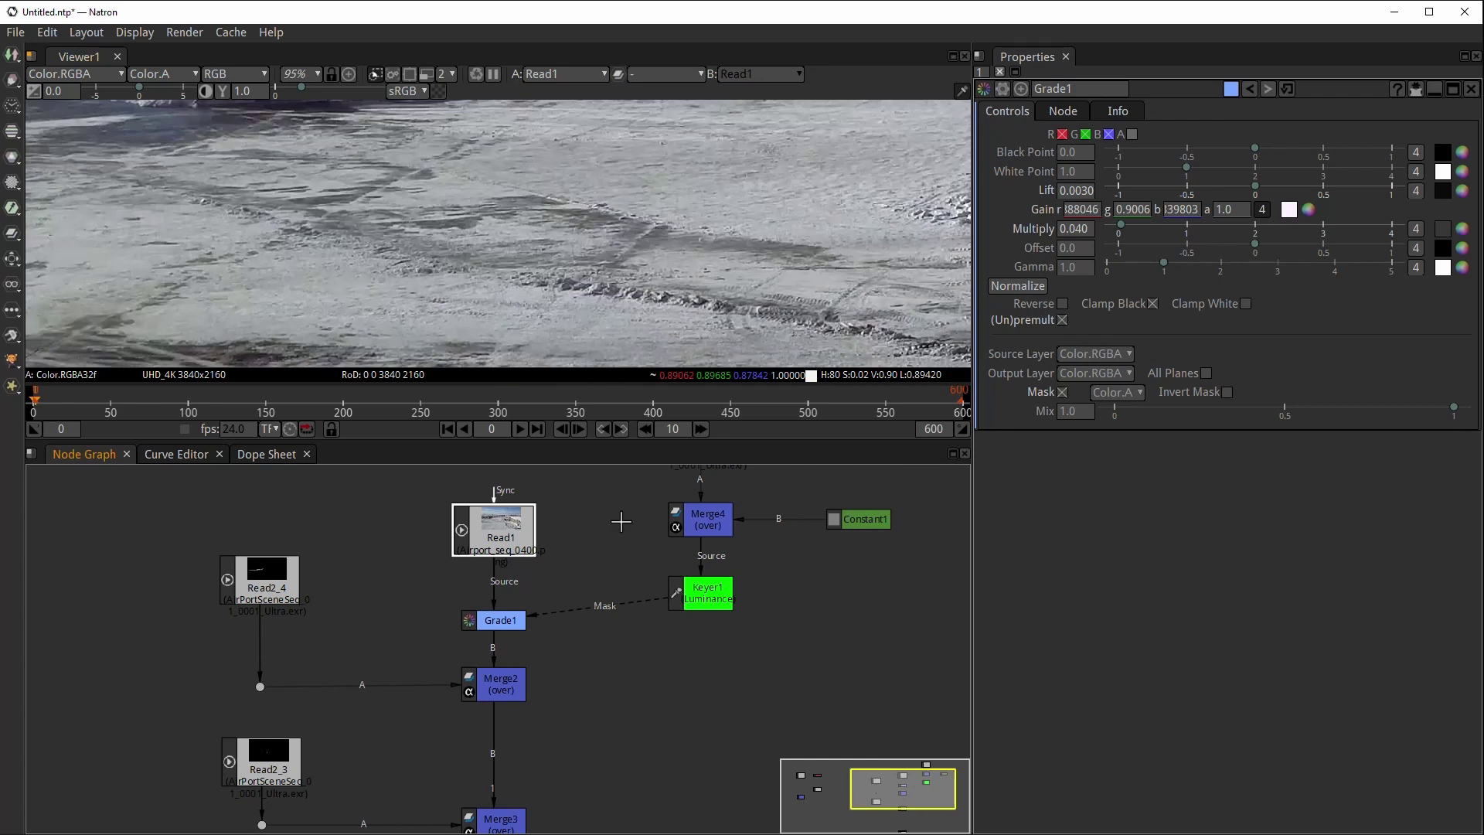
left_click(265, 587)
key("1")
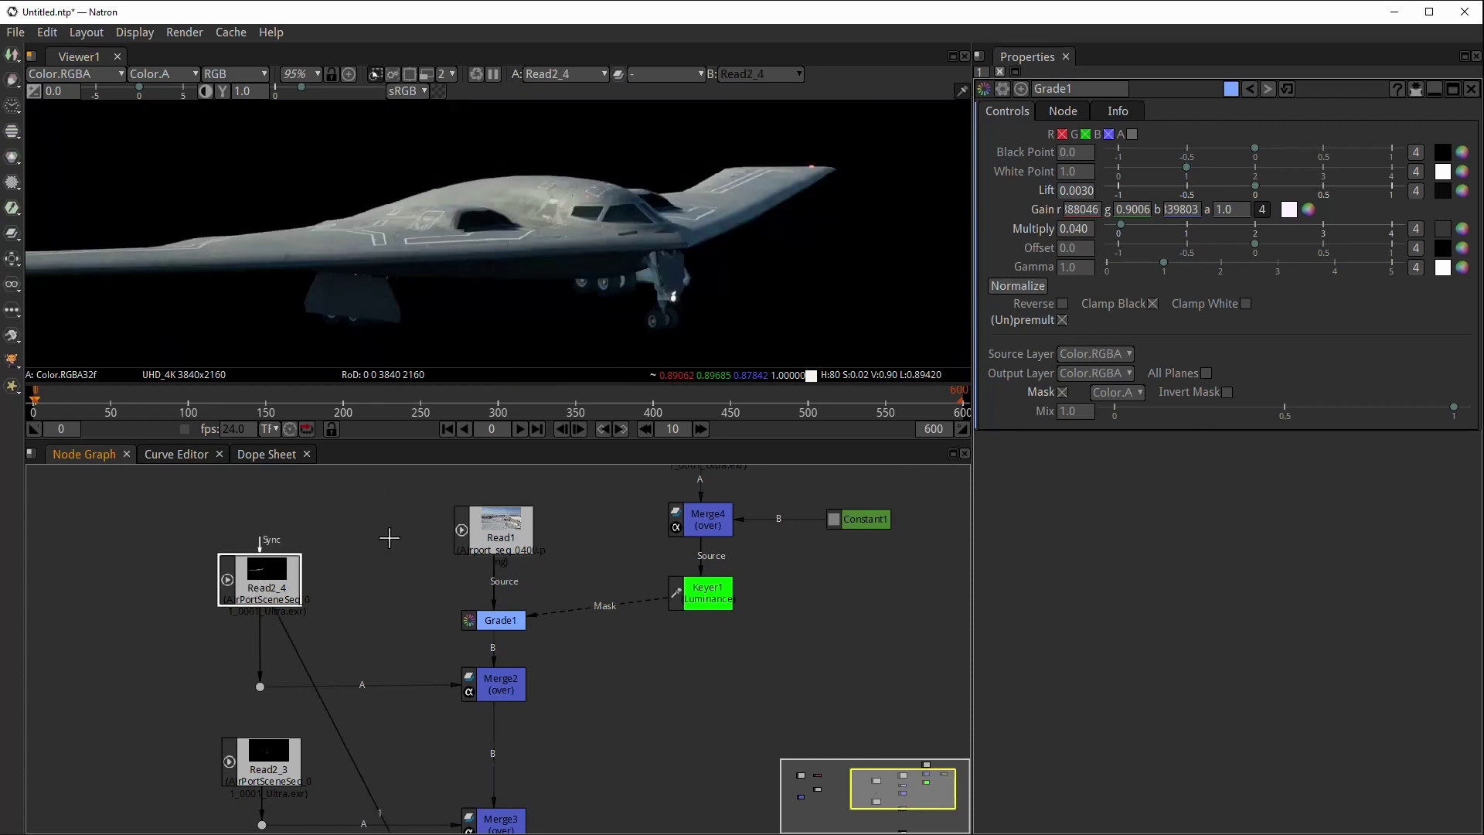
left_click(700, 602)
key("1")
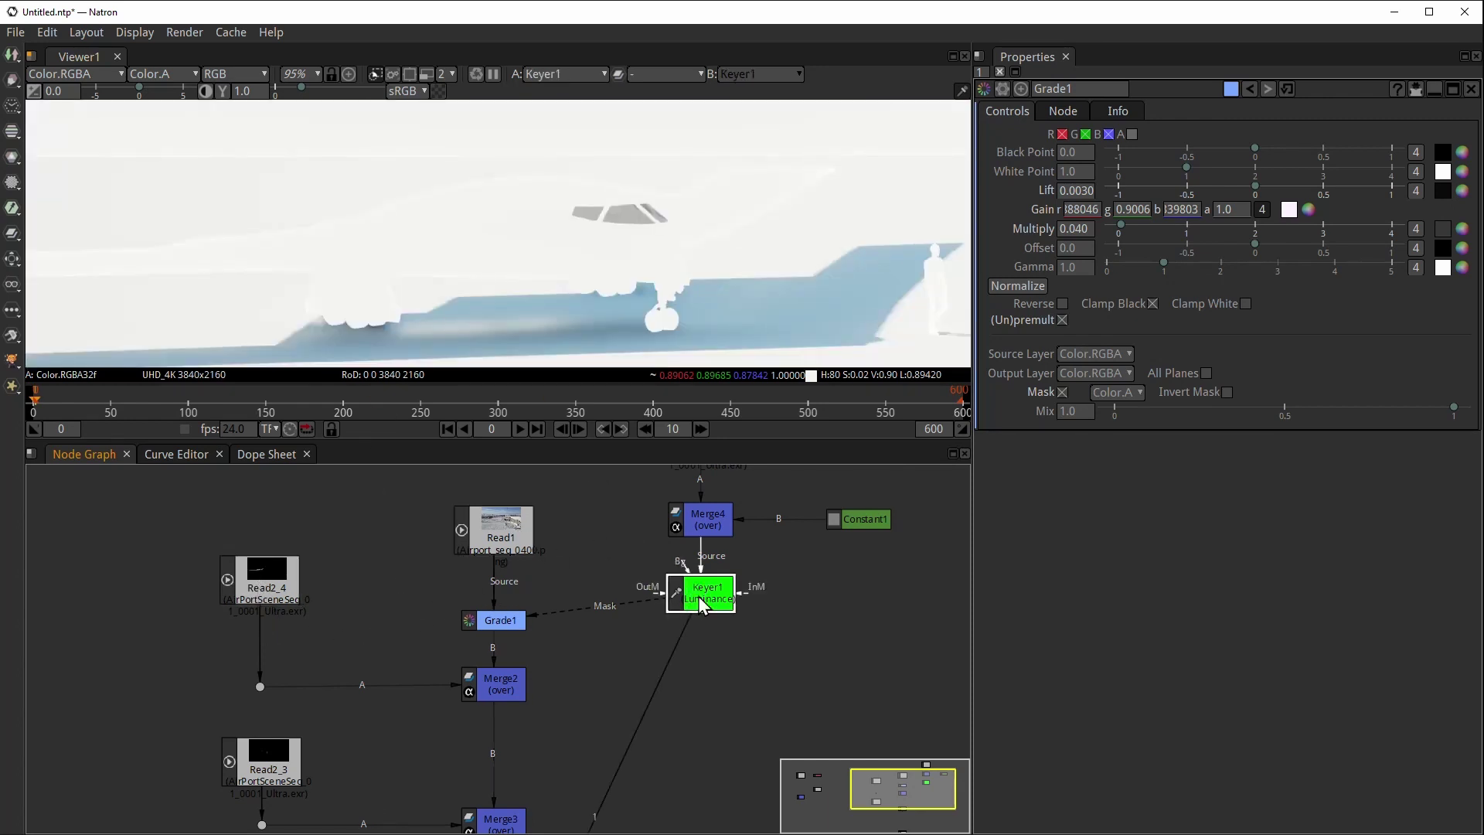
- Insert an Erode node between Keyer1 and the mask input of Grade1
key("Tab")
type("erode")
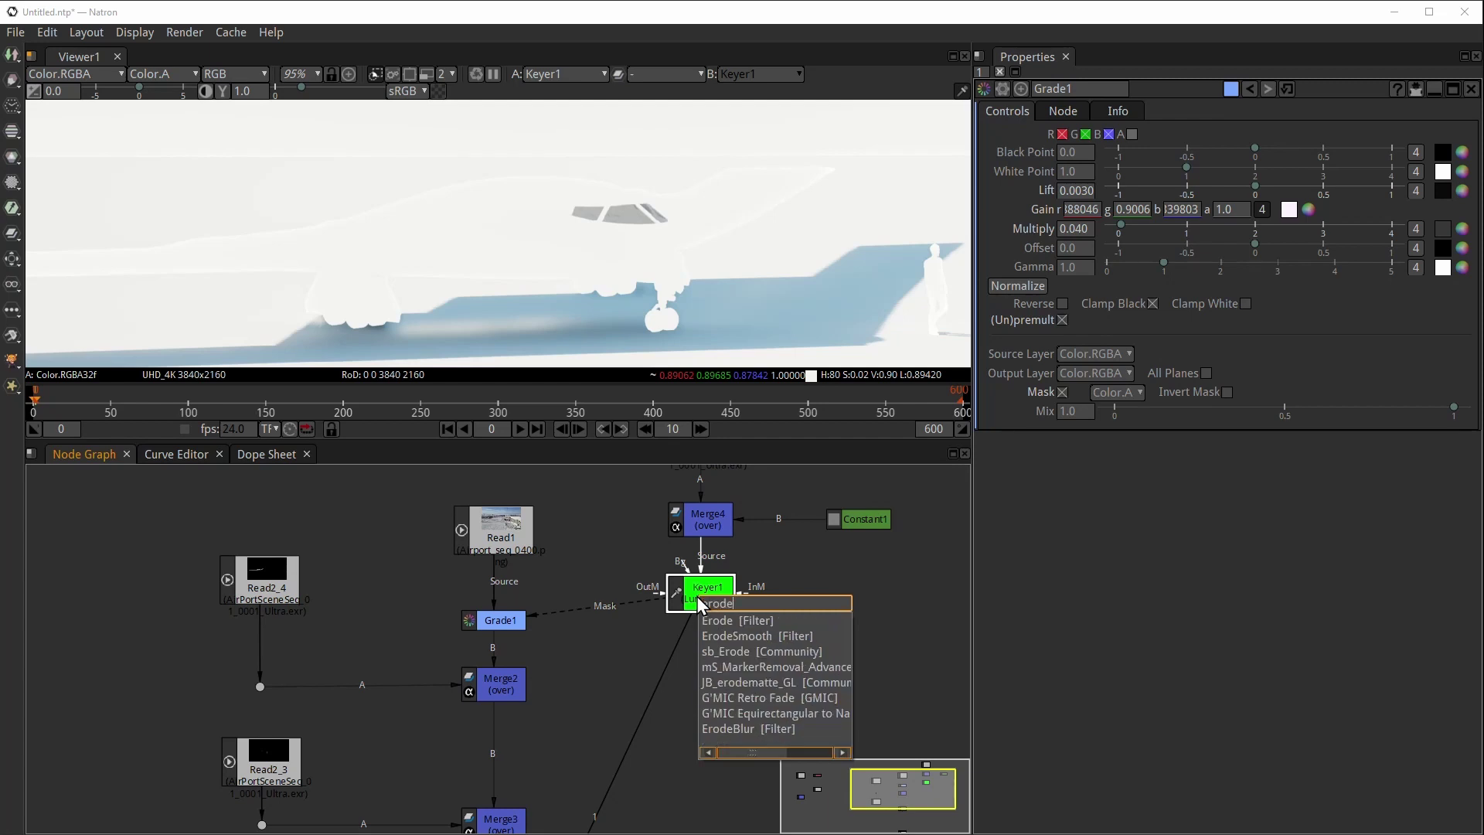
key("Return")
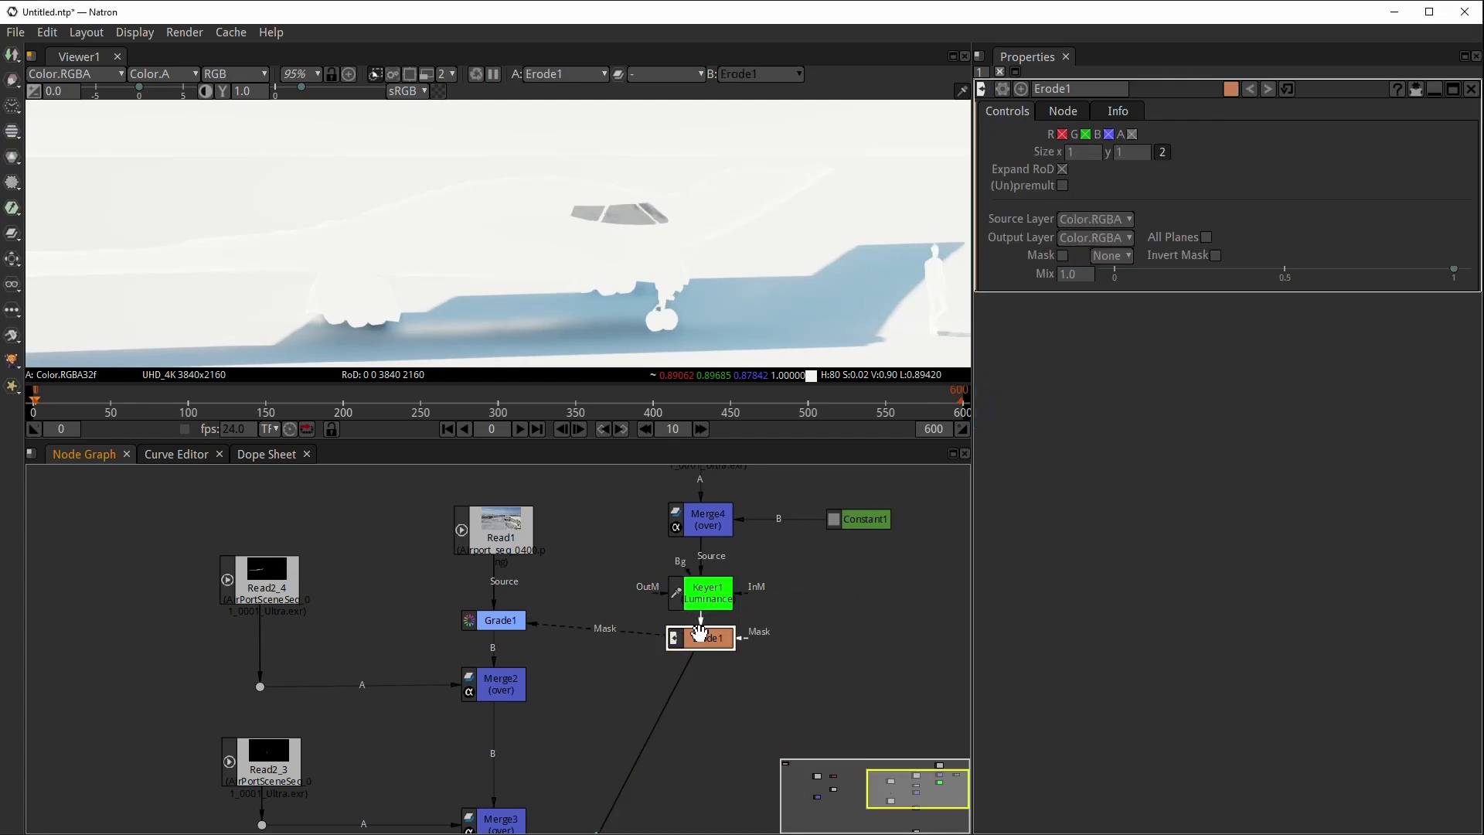
- Disable Grade1, view Erode1's alpha channel, and toggle Erode1 to compare the matte edges
left_click(485, 622)
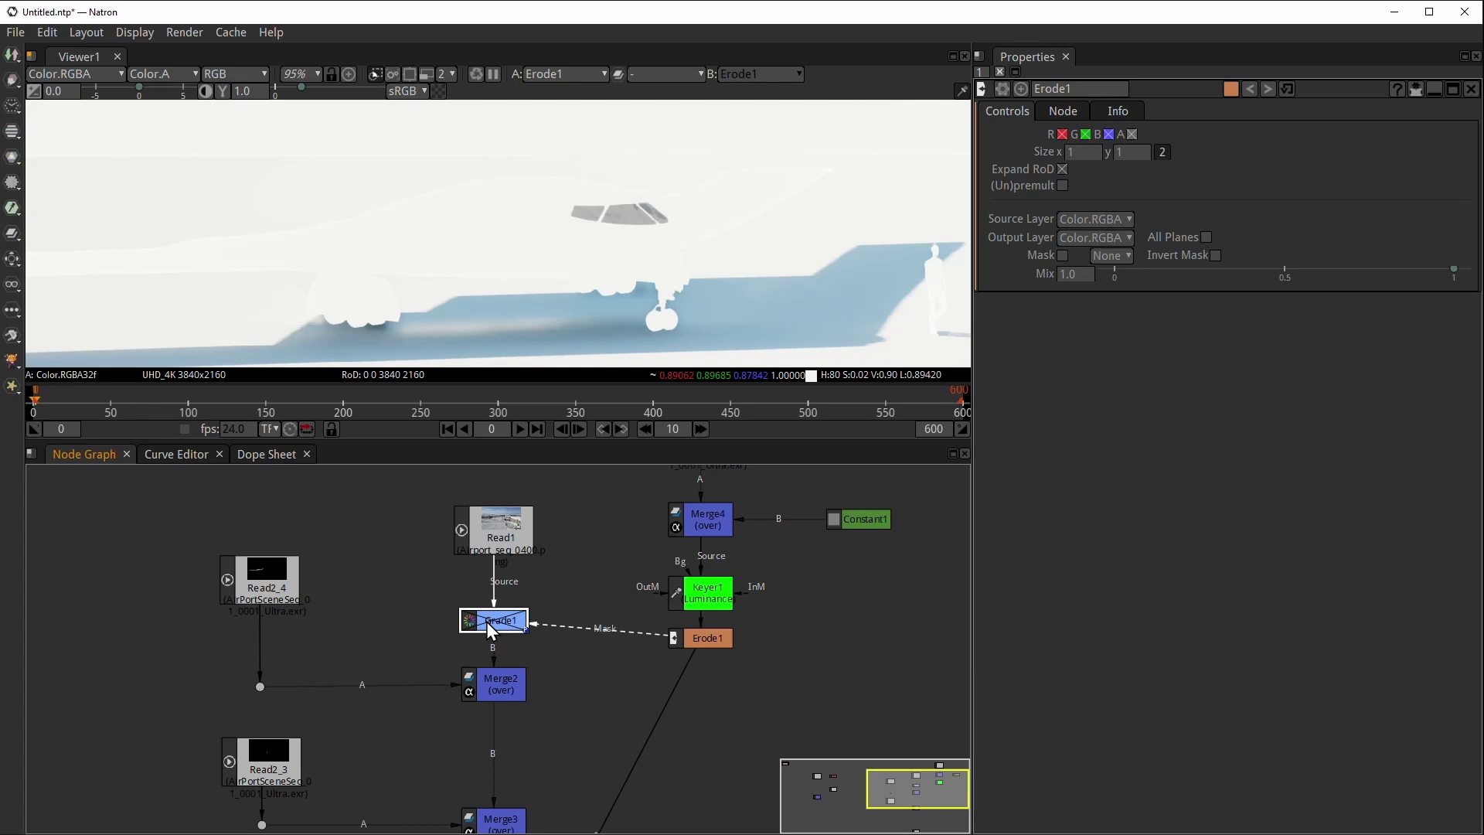
key("1")
left_click(703, 638)
key("1")
key("a")
left_click(715, 641)
key("d")
key("d")
key("d")
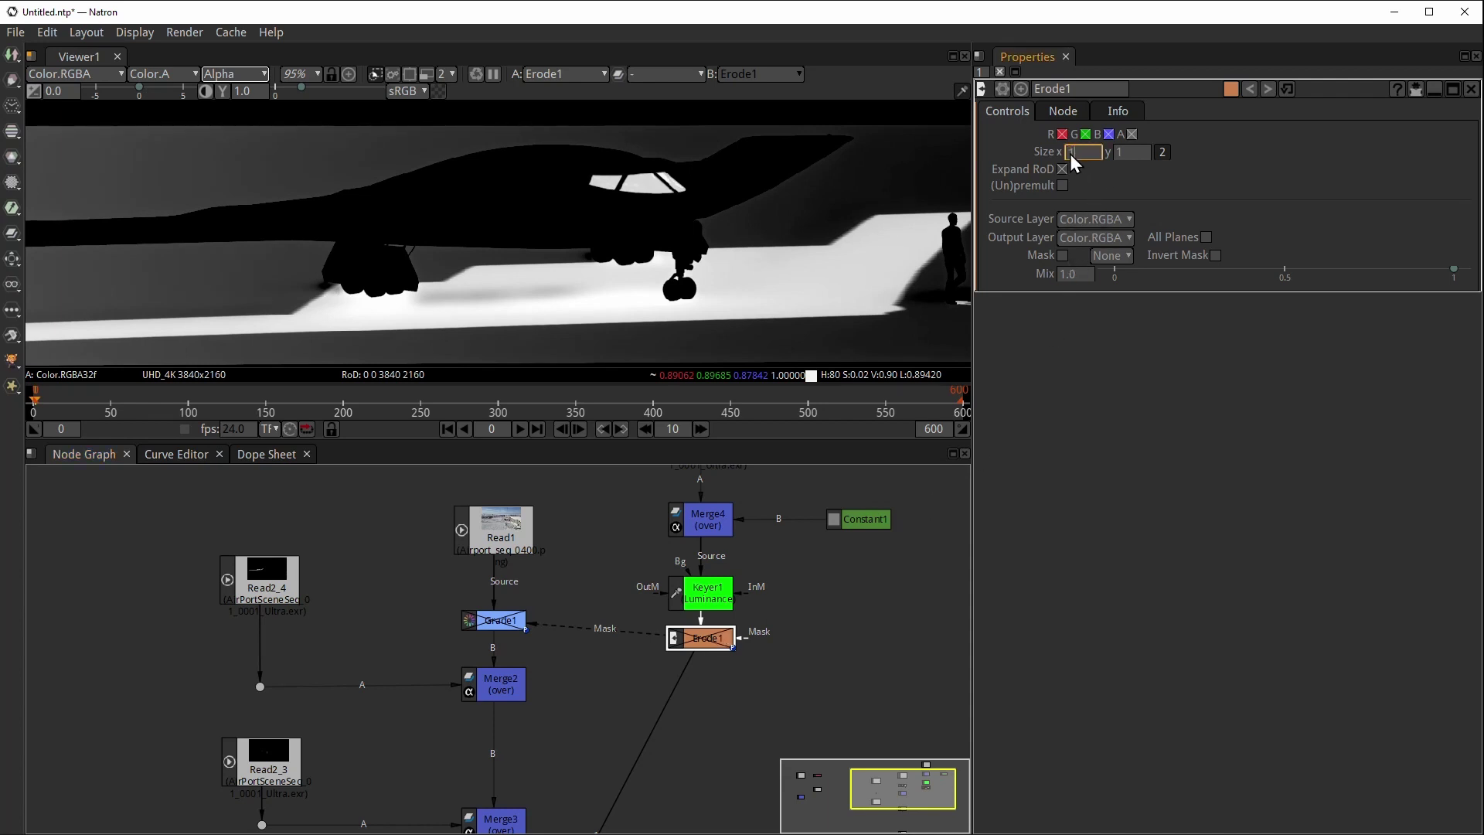
- Set Erode1's Size to 2 in x and -3 in y
type("0")
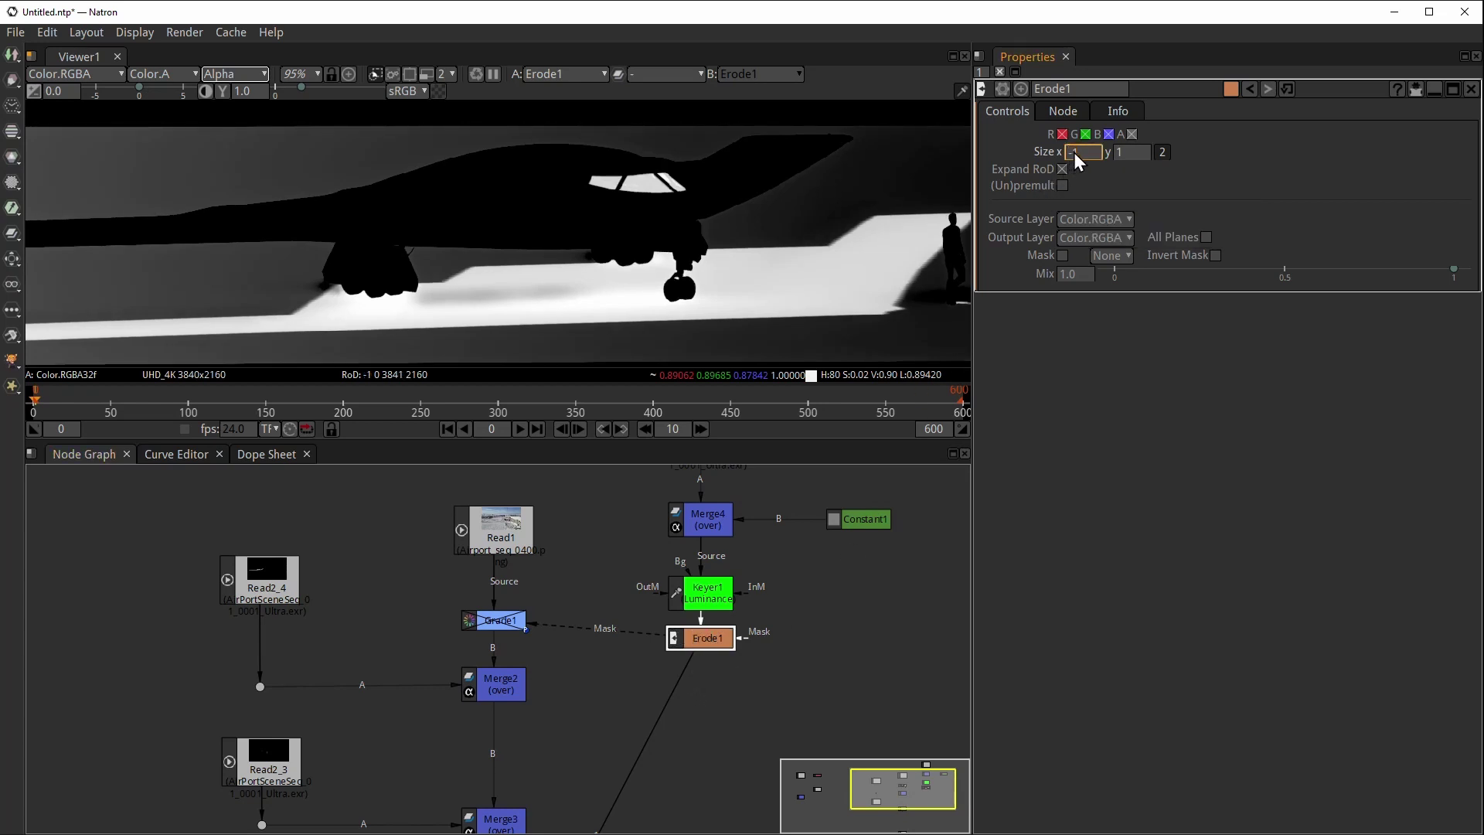
scroll(1072, 153, "up", 3)
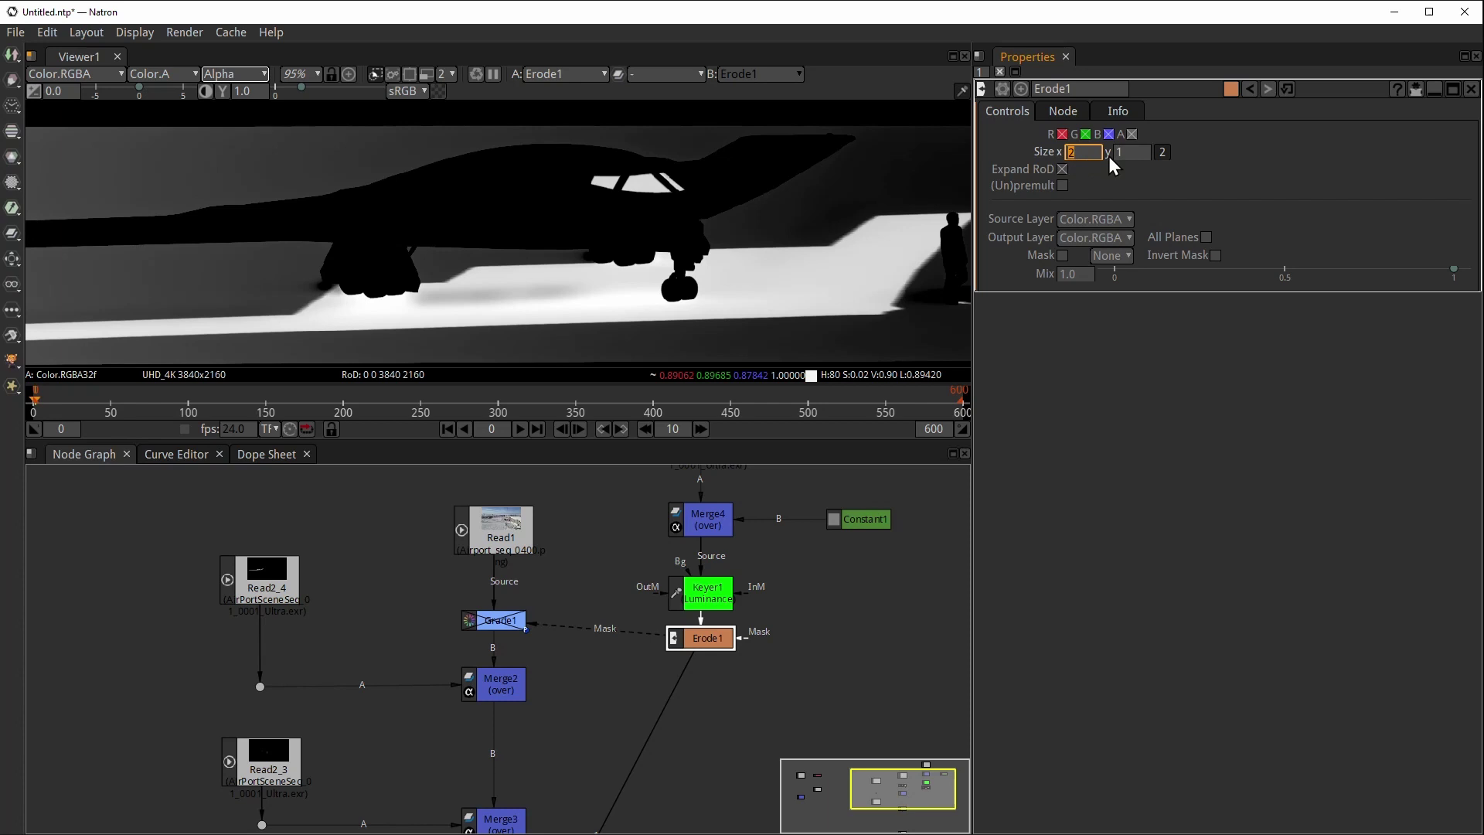
scroll(1121, 154, "up", 1)
scroll(1116, 154, "up", 1)
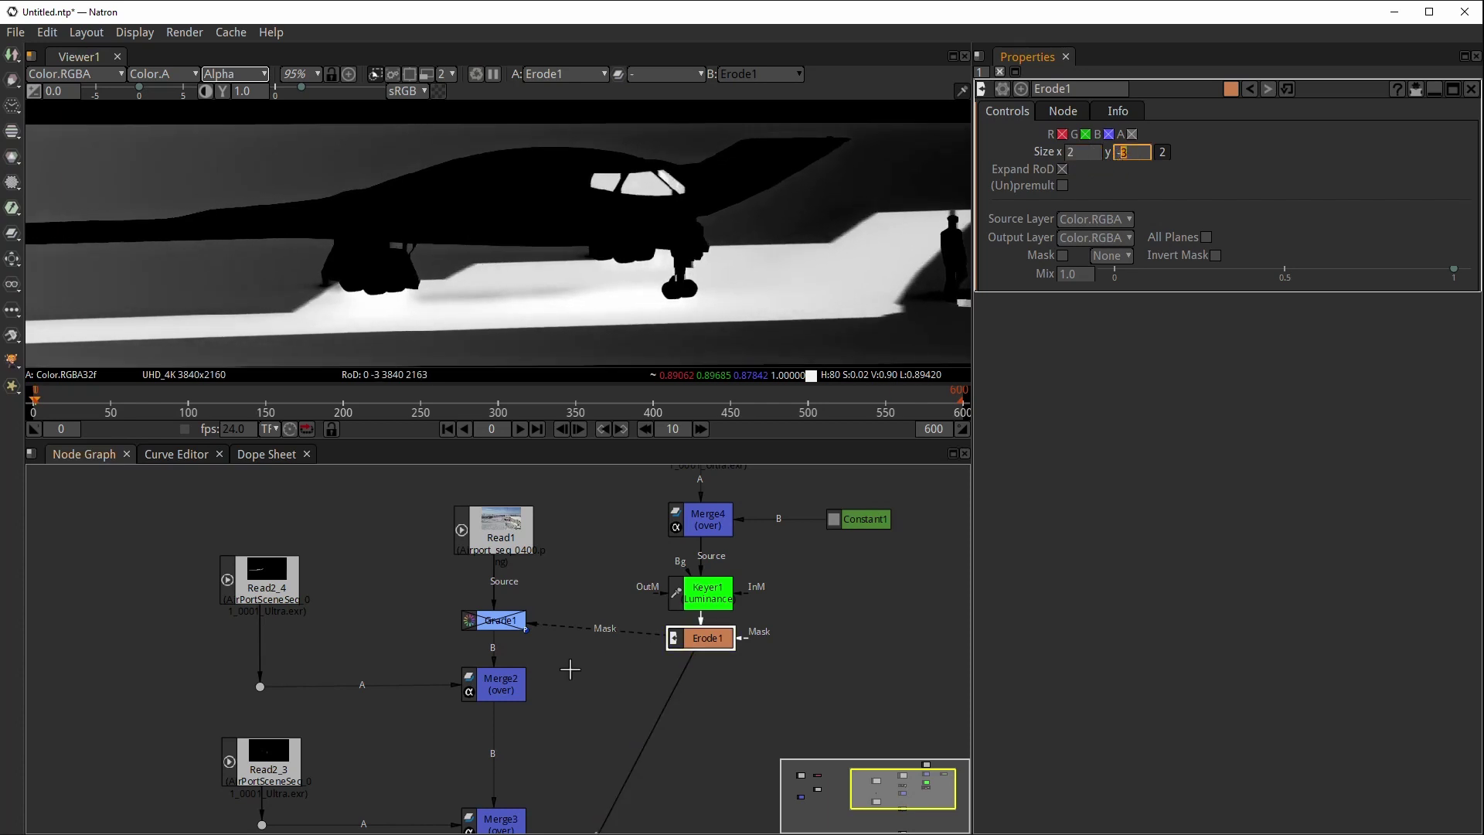
- Re-enable Grade1 and check the eroded shadow in full colour on Grade1 and Merge2
left_click(499, 623)
key("1")
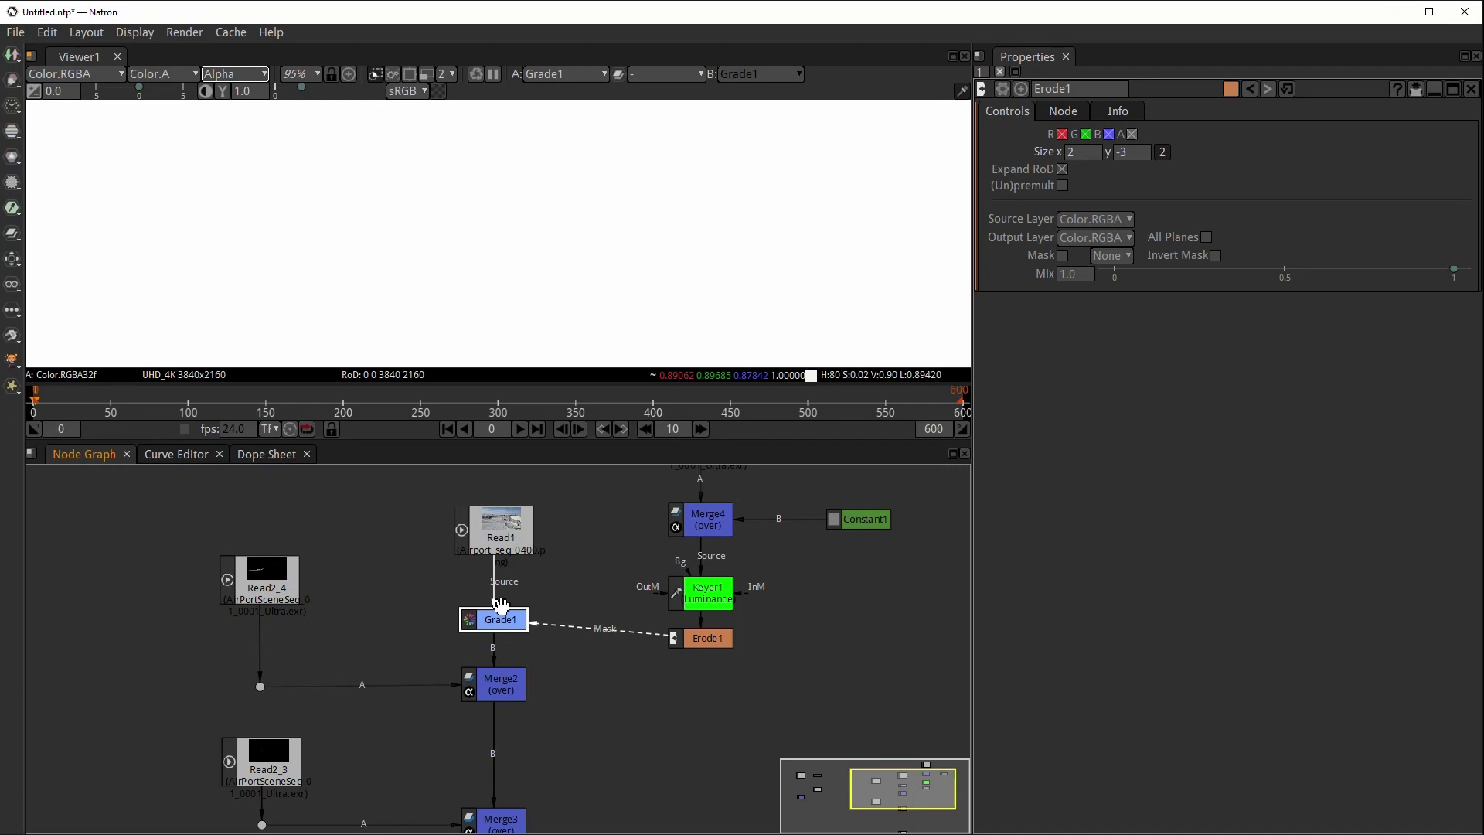
key("a")
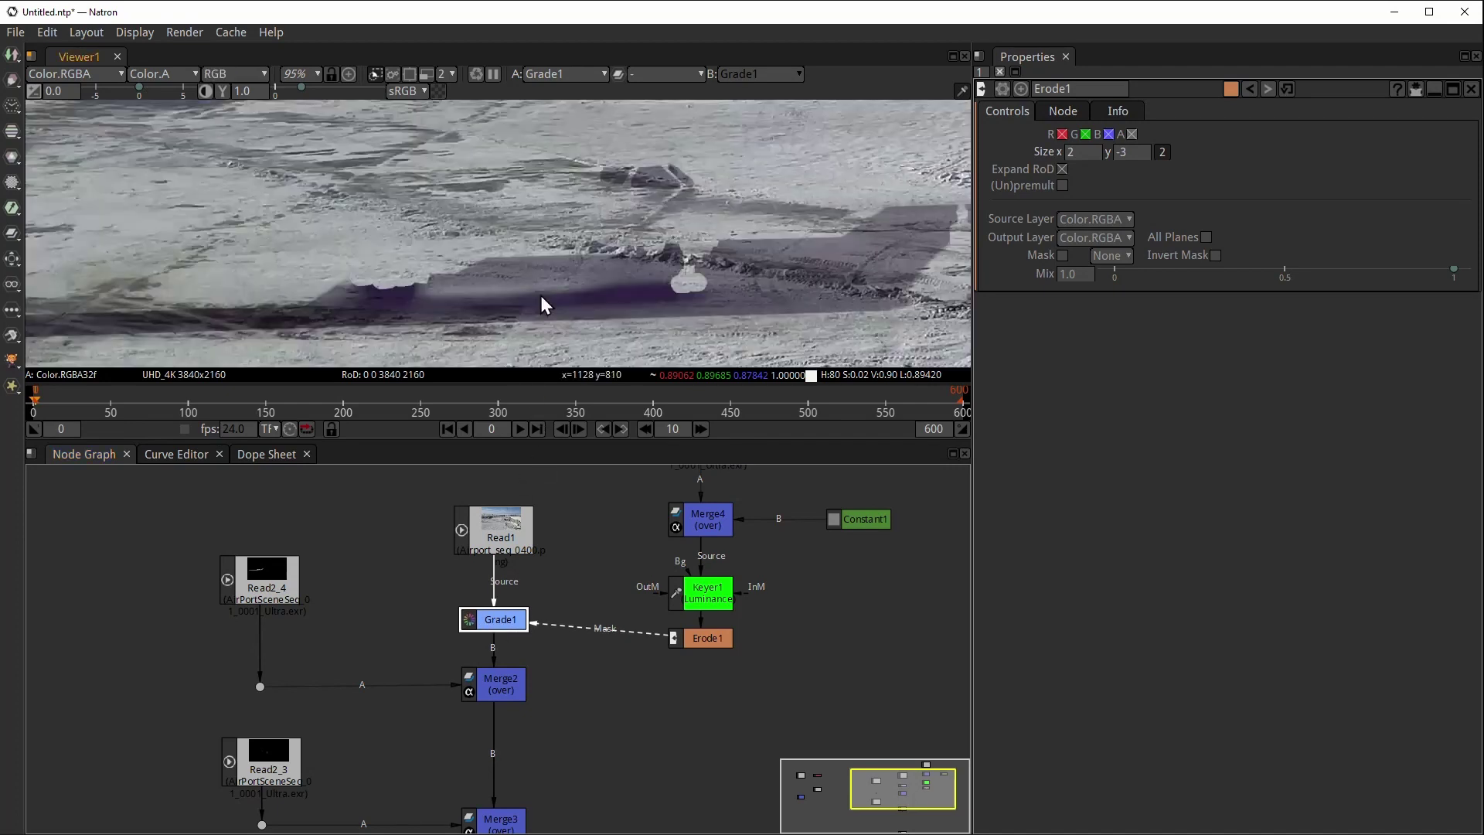
left_click(516, 686)
key("1")
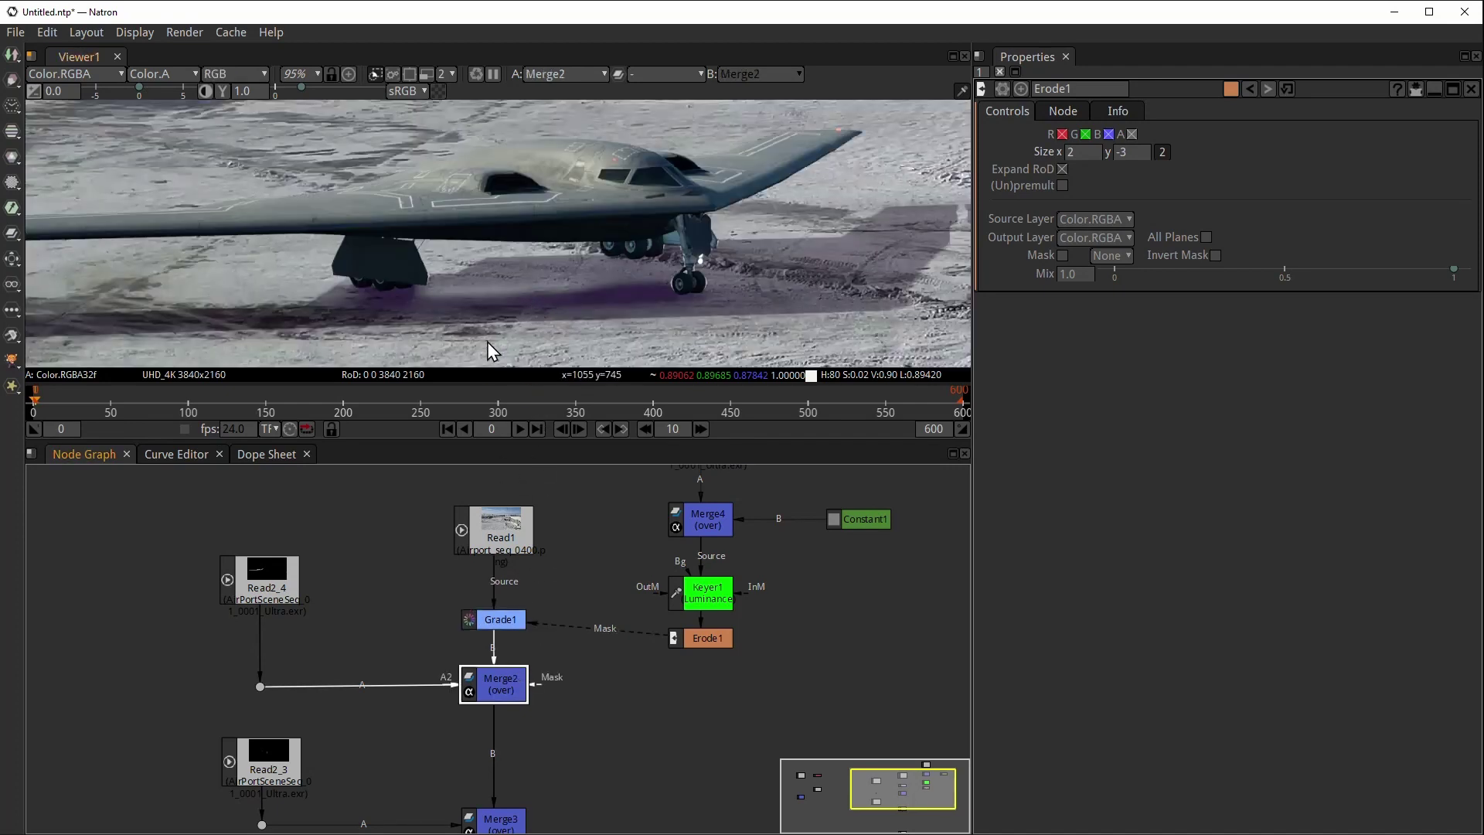
- Connect the viewer to Merge3 and examine the airplane's shadow in the full composite
scroll(513, 220, "down", 3)
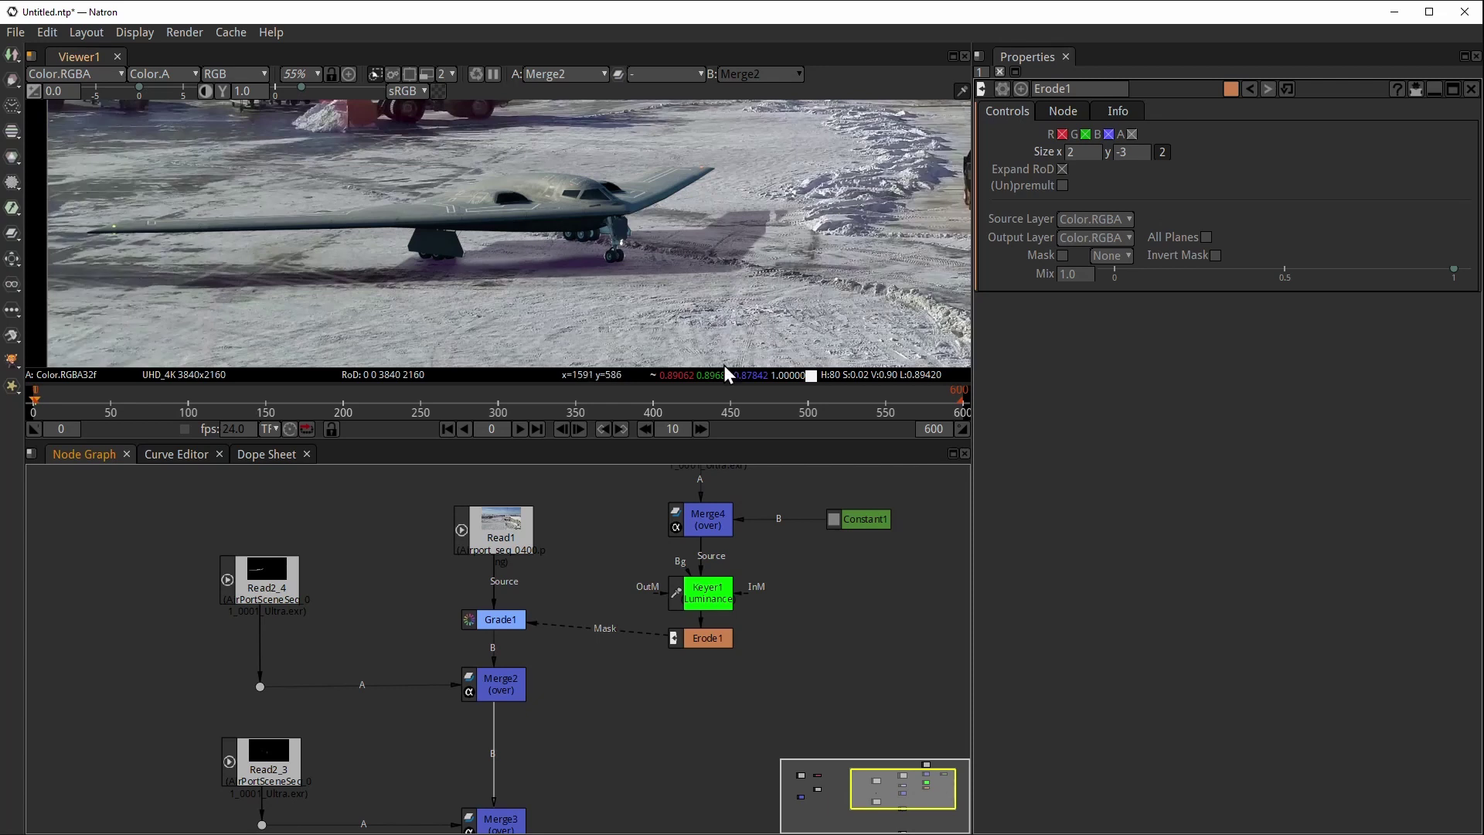
scroll(522, 722, "down", 2)
scroll(521, 722, "down", 2)
left_click(512, 653)
key("1")
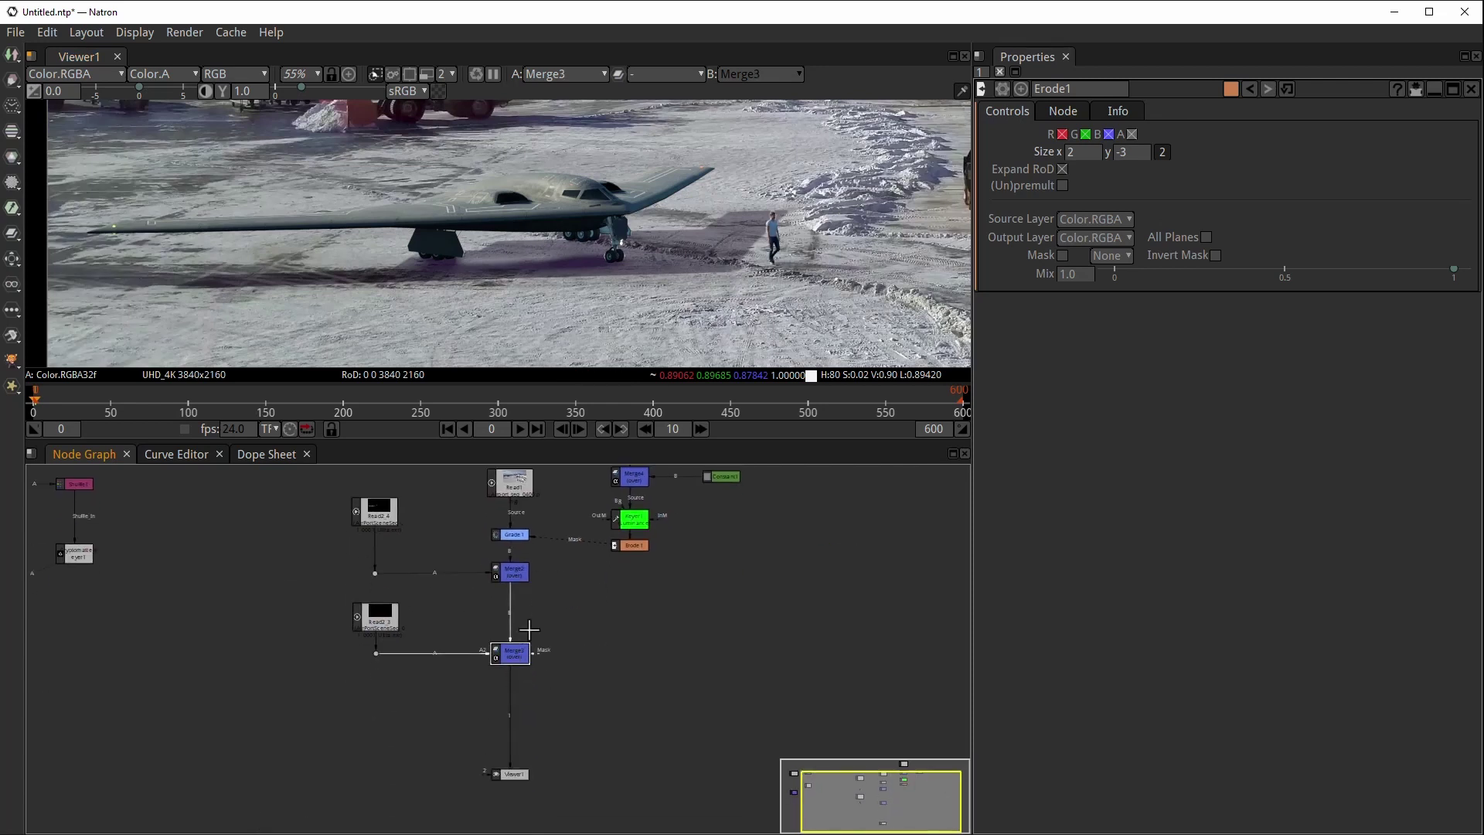
scroll(696, 282, "down", 4)
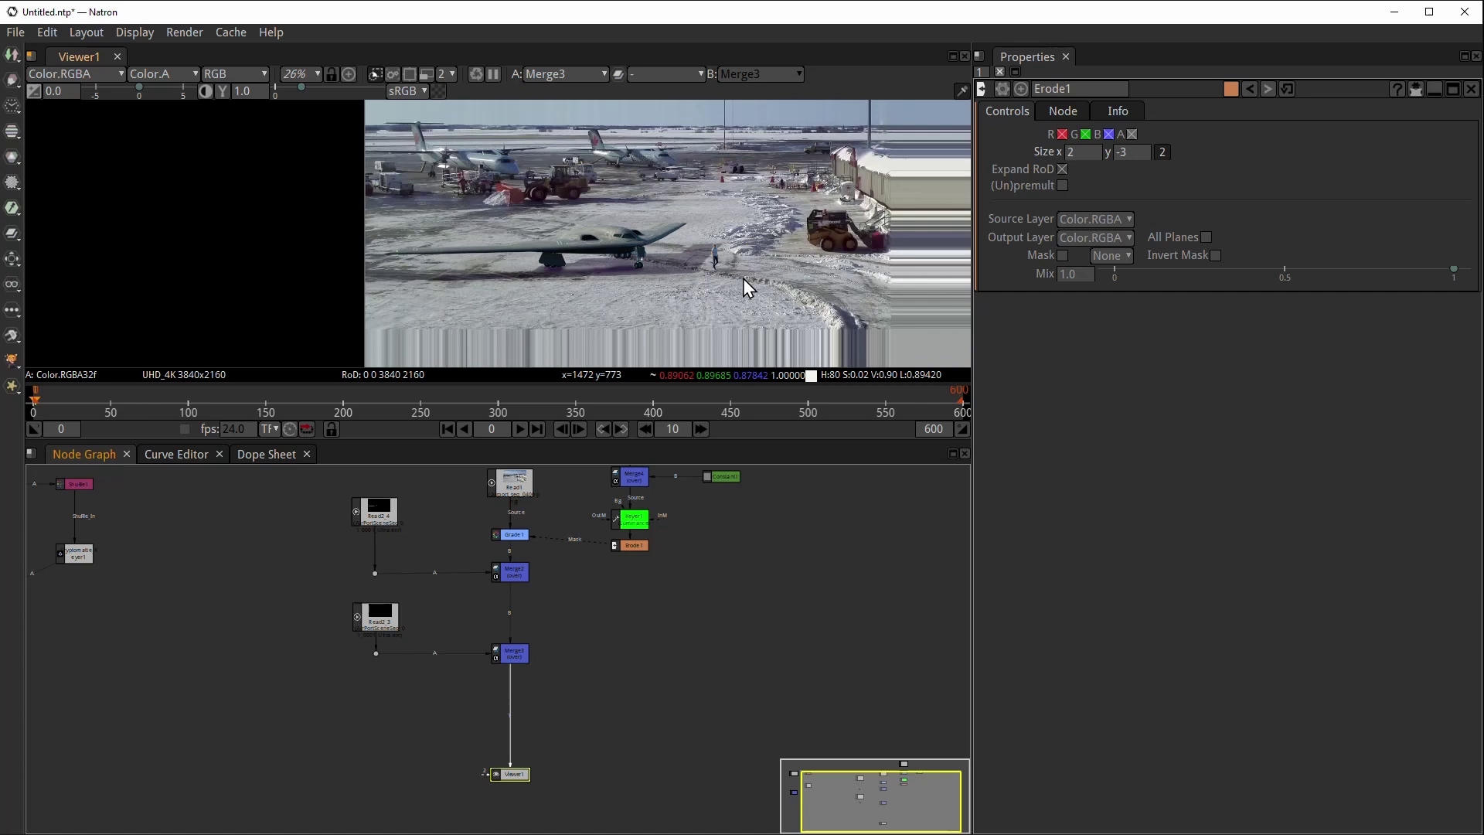
scroll(511, 252, "up", 3)
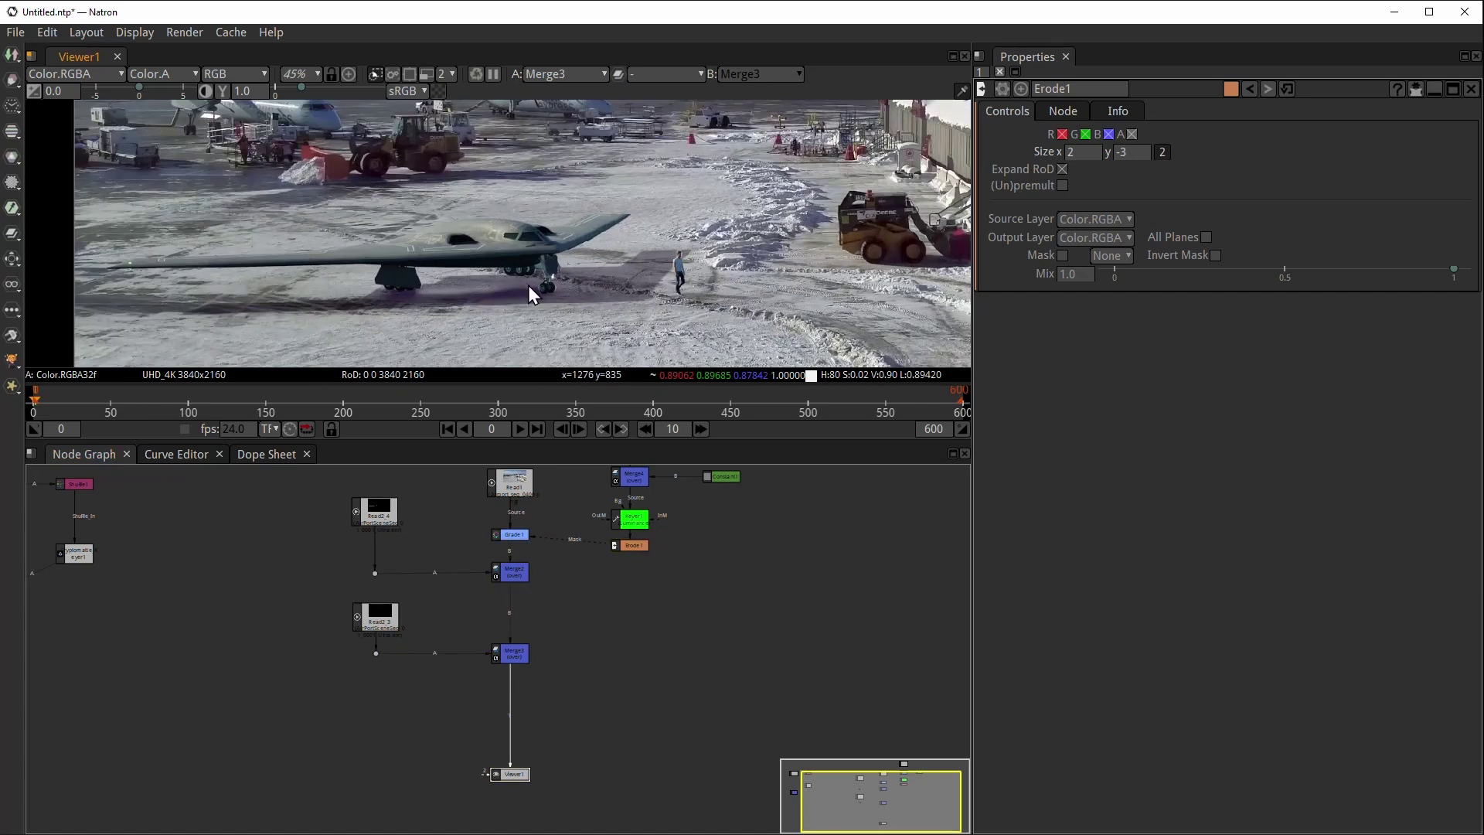
- Lower the red component of Grade1's Gain to 0.5019 to reduce the shadow's purple tint
left_click_drag(515, 539, 515, 549)
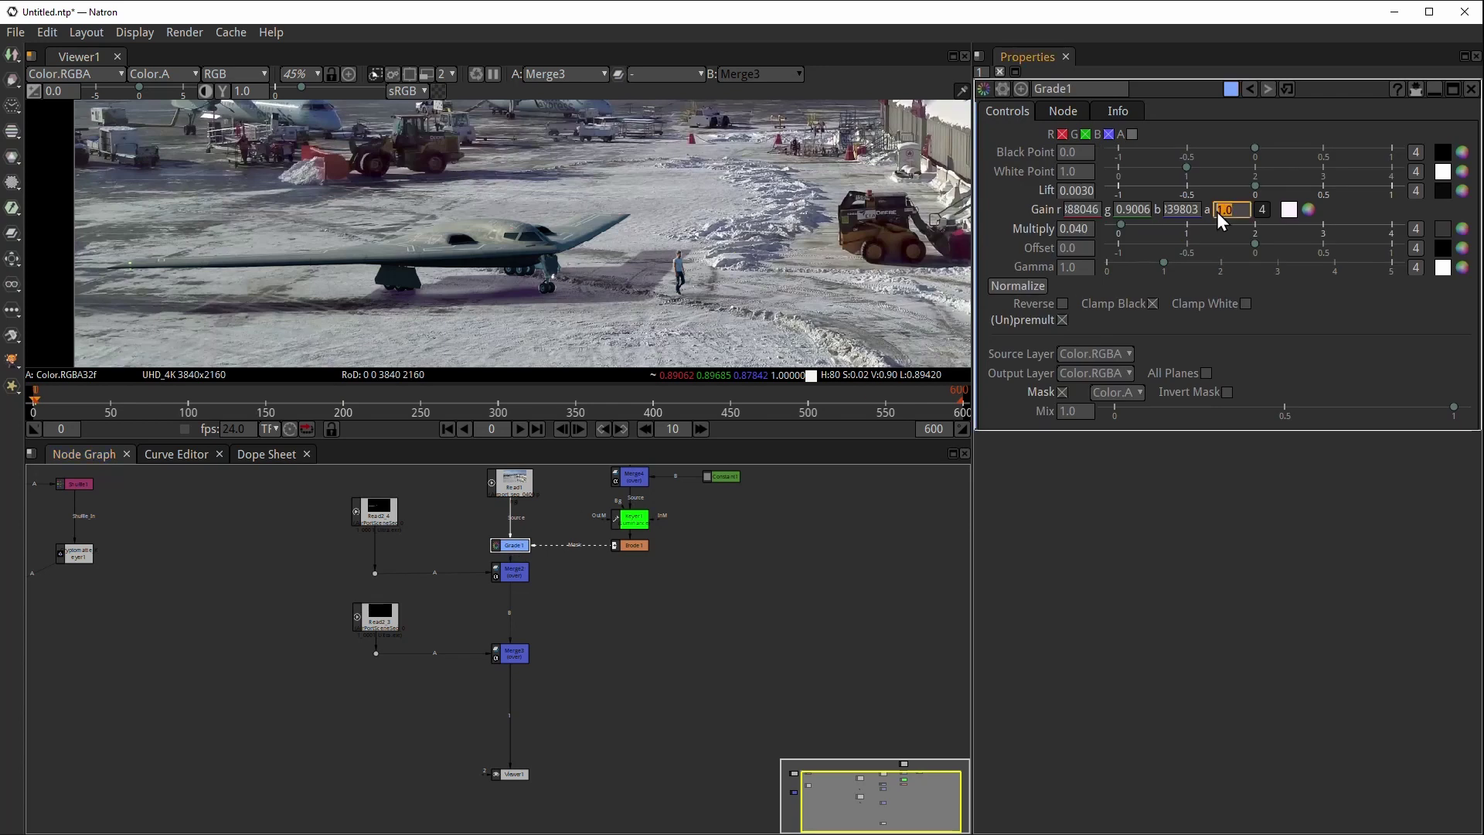
left_click(1133, 210)
scroll(676, 239, "down", 1)
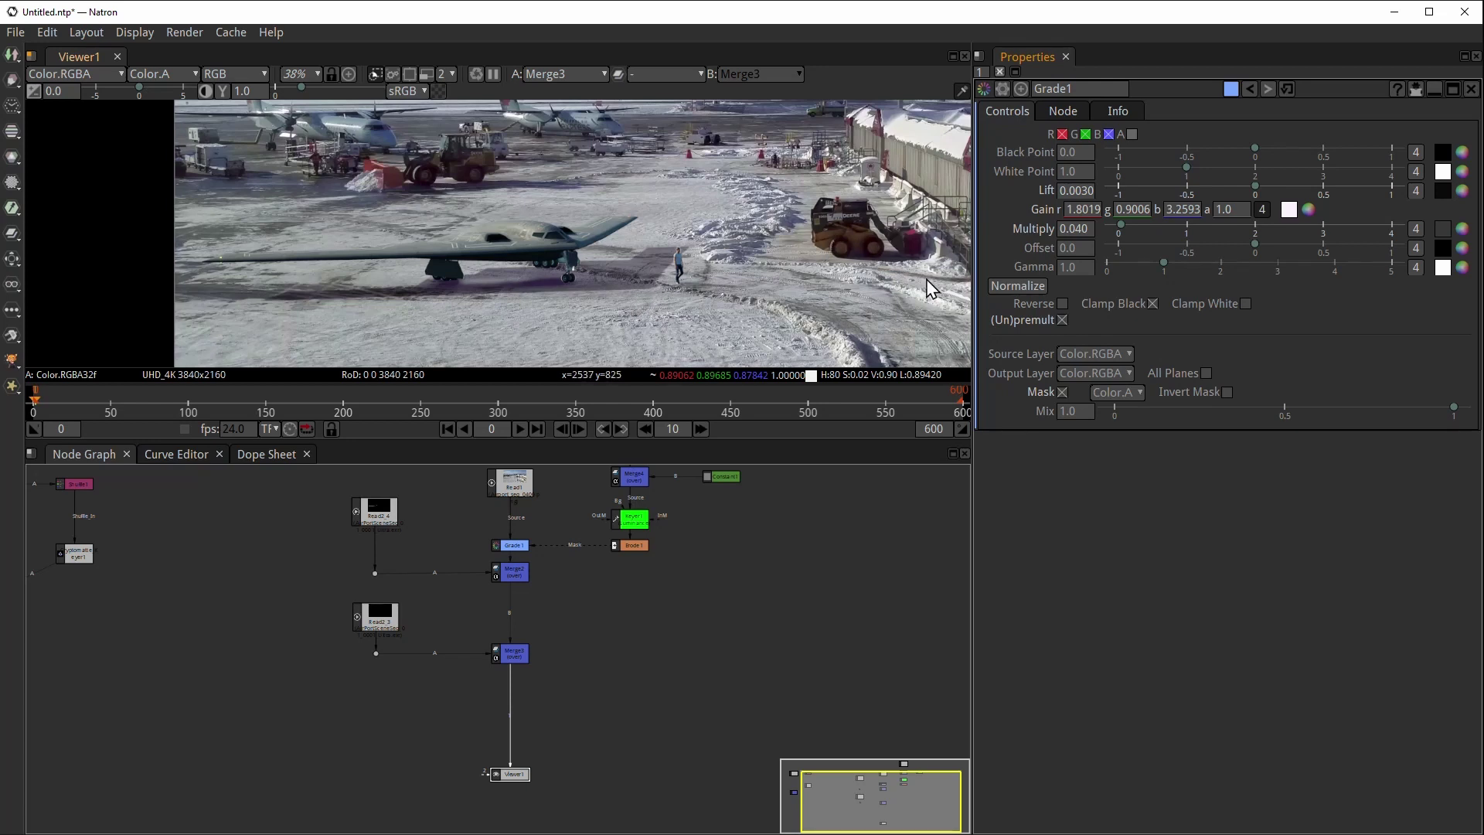
left_click_drag(1113, 232, 1120, 224)
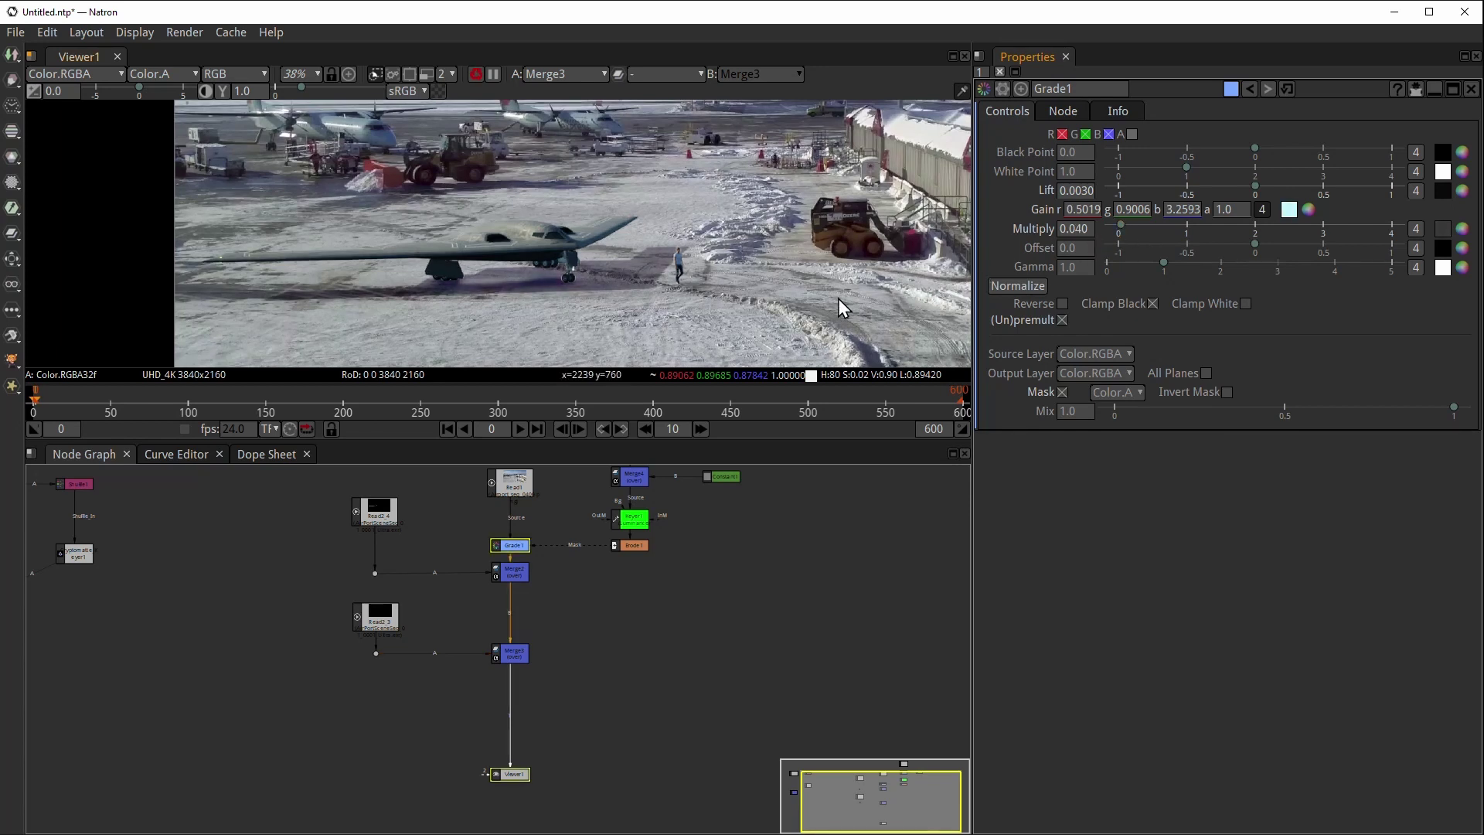
- Add a second Grade node between Grade1 and Merge2, and connect its mask to Erode1
left_click_drag(523, 570, 510, 642)
scroll(523, 598, "up", 2)
left_click(521, 567)
key("g")
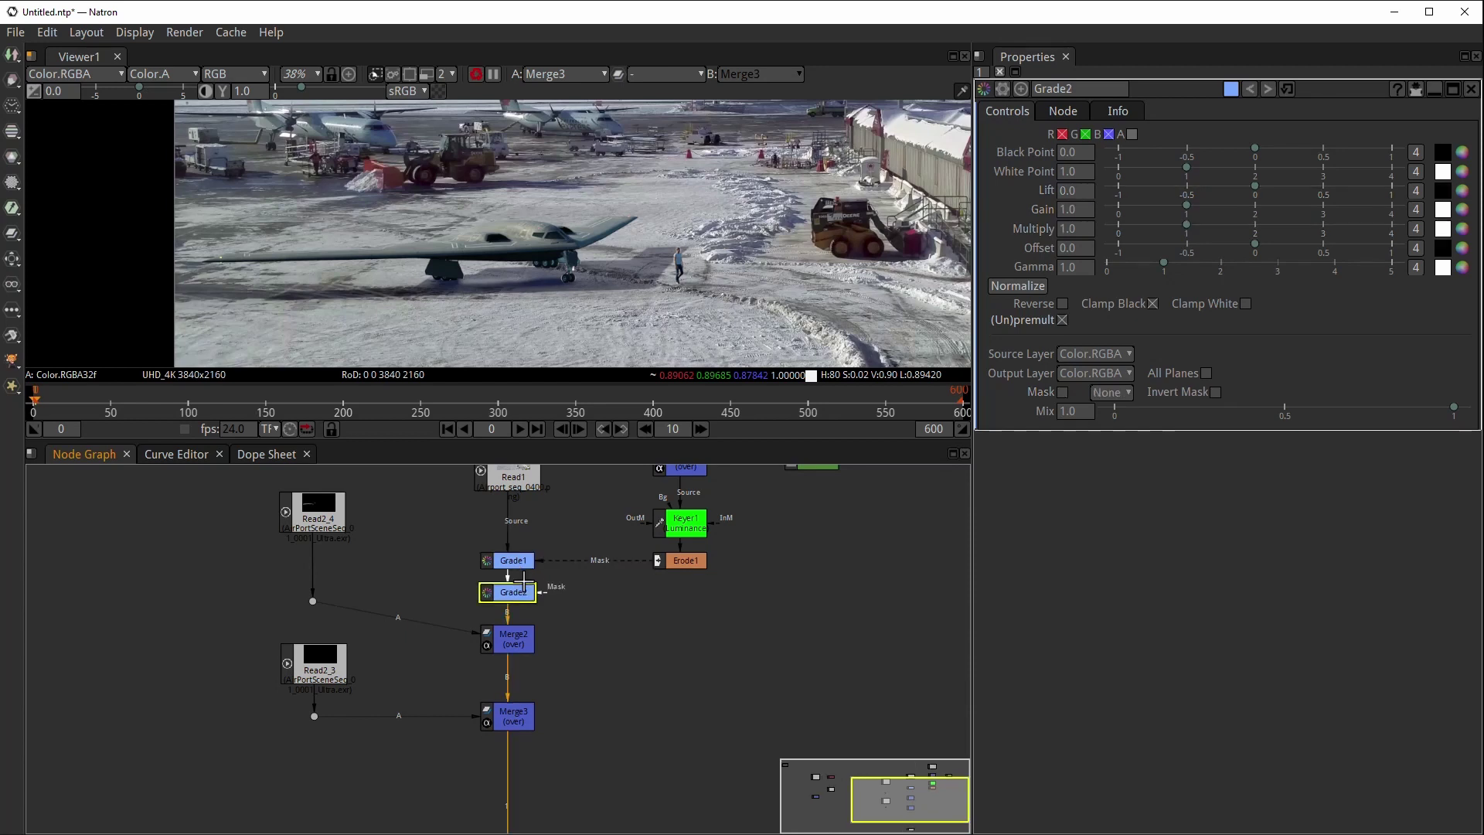
left_click_drag(550, 597, 695, 568)
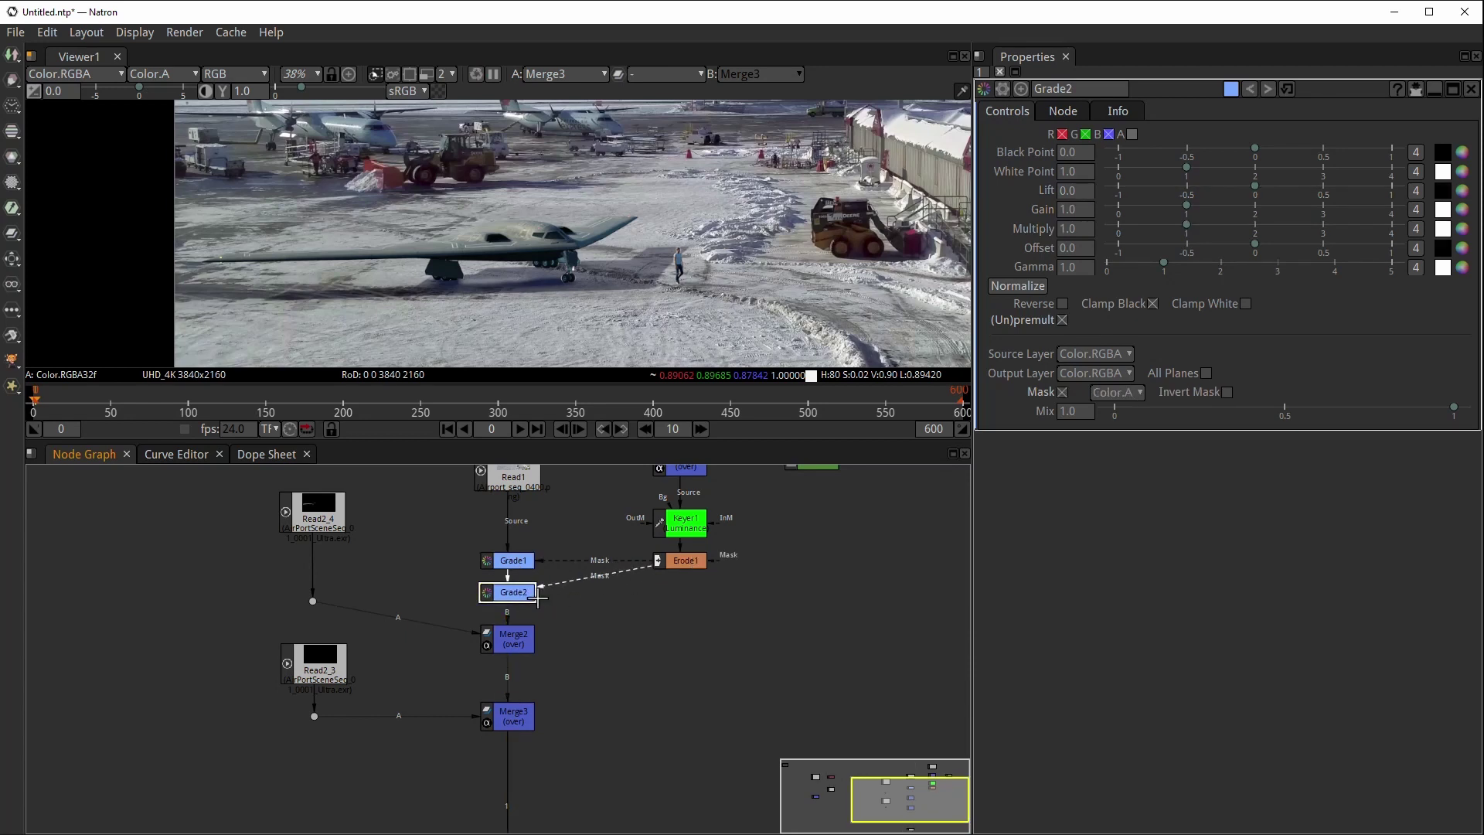
- Set Grade2's Multiply to 0.640 and its Gain to 1.1 for red and 0.9 for blue
mouse_move(1188, 224)
left_mouse_down()
mouse_move(1143, 228)
mouse_move(1165, 230)
left_mouse_up()
scroll(765, 282, "down", 5)
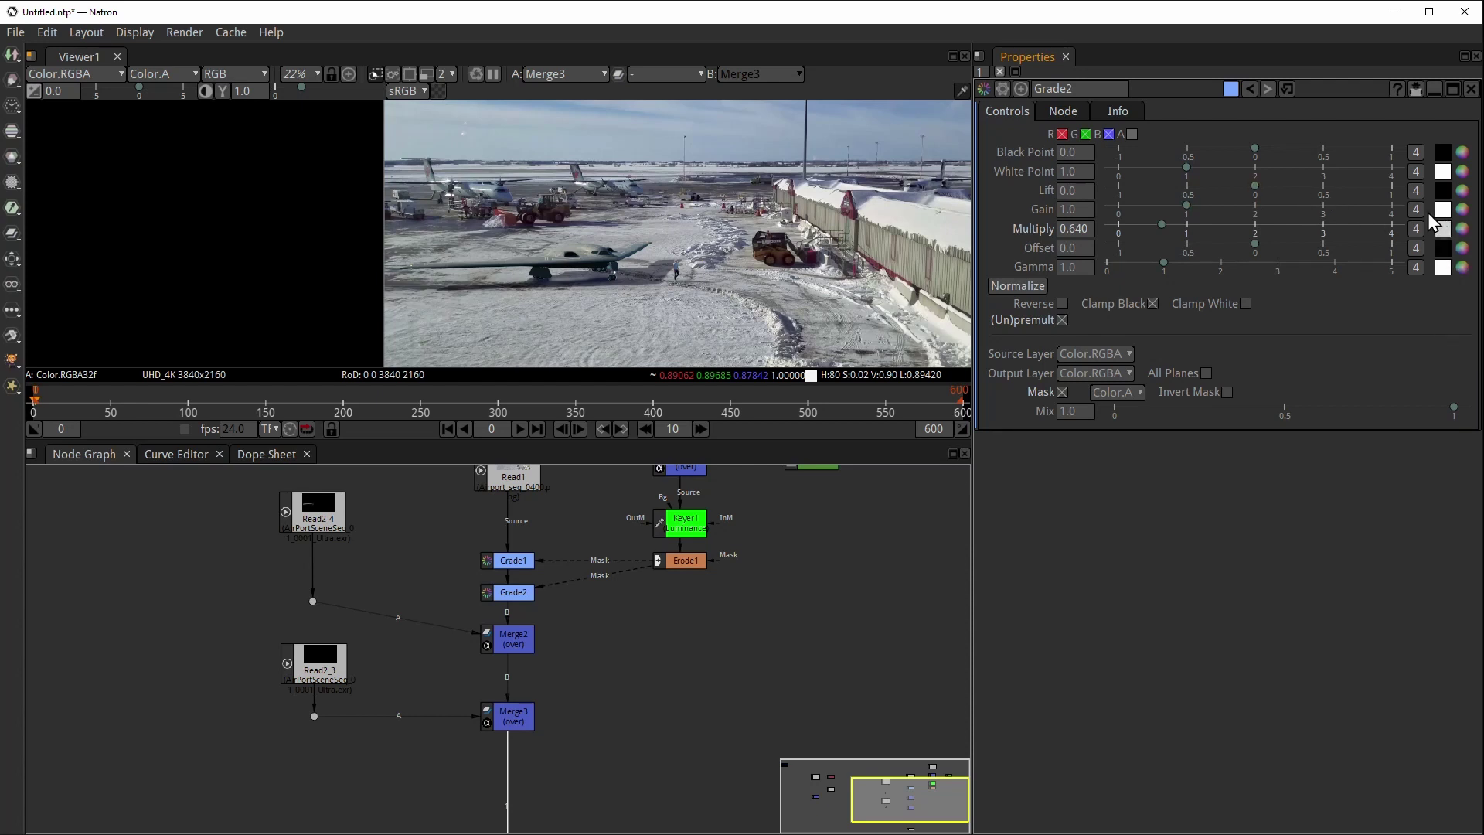
left_click(1413, 210)
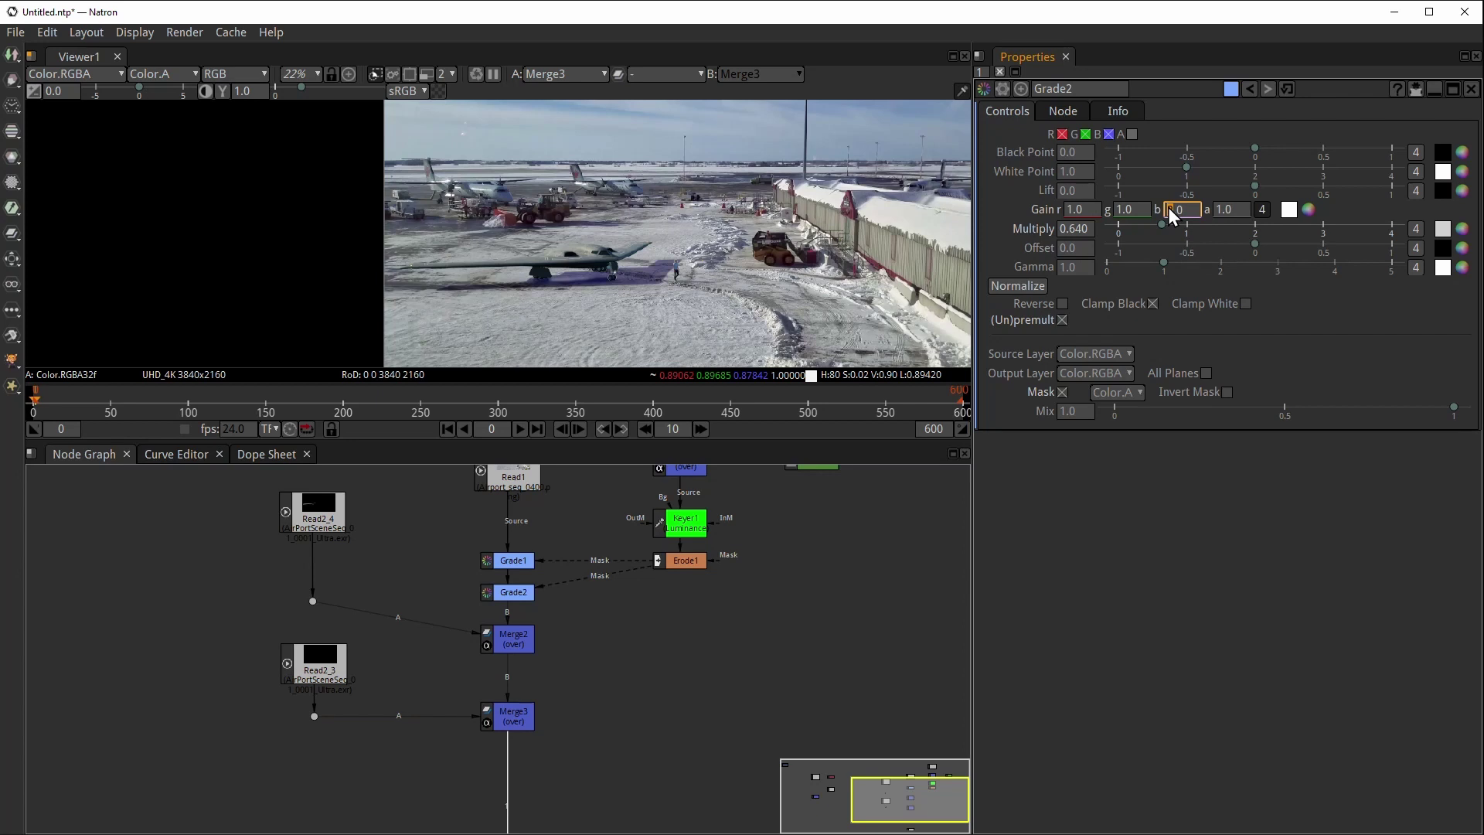
left_click(1076, 210)
left_click(1178, 209)
scroll(1178, 208, "up", 1)
scroll(1178, 209, "down", 1)
- Insert a Blur node after Erode1 and set its Size to 0.2 to soften the shadow mask
left_click(684, 563)
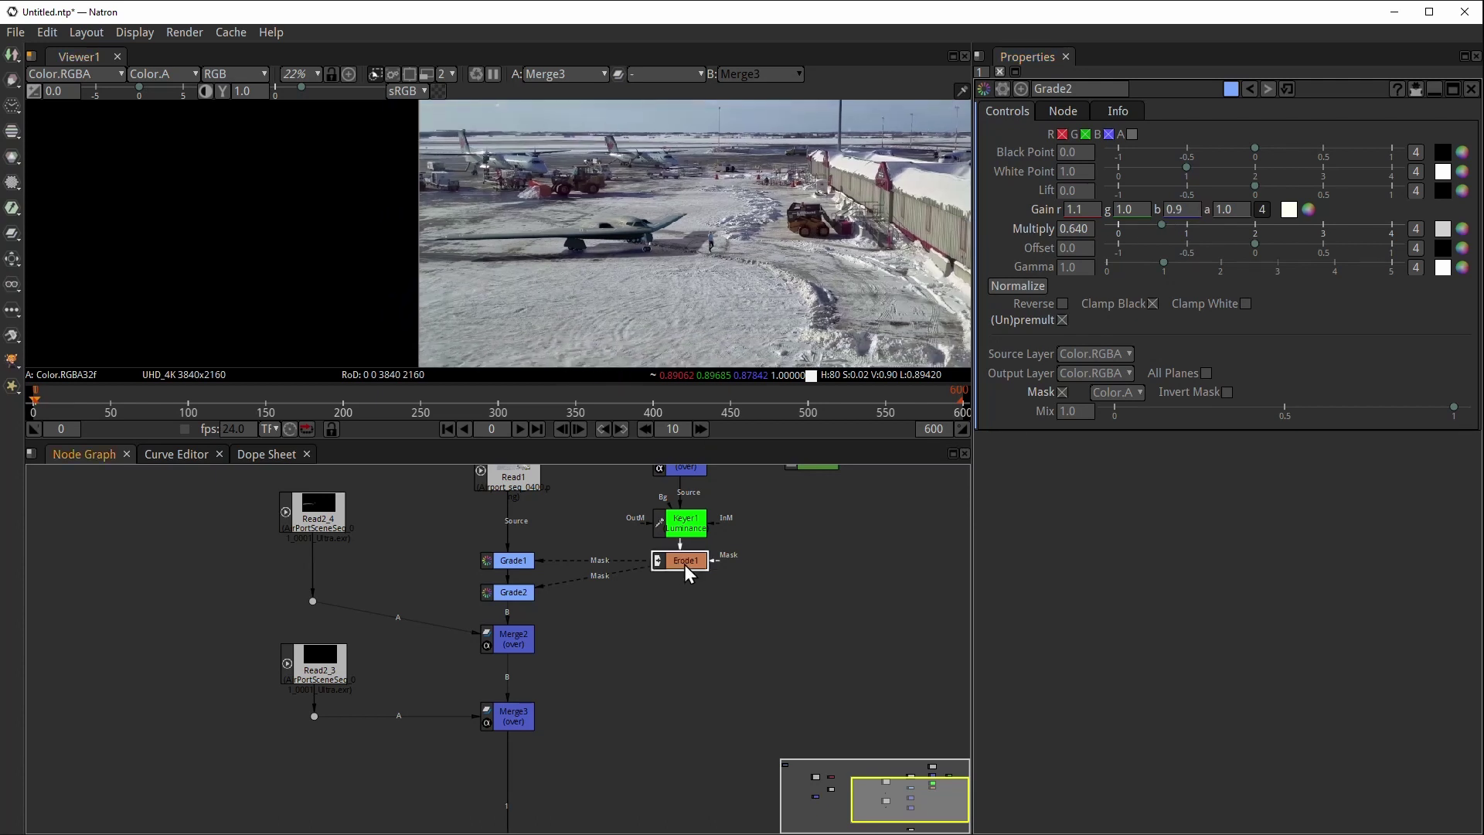
key("b")
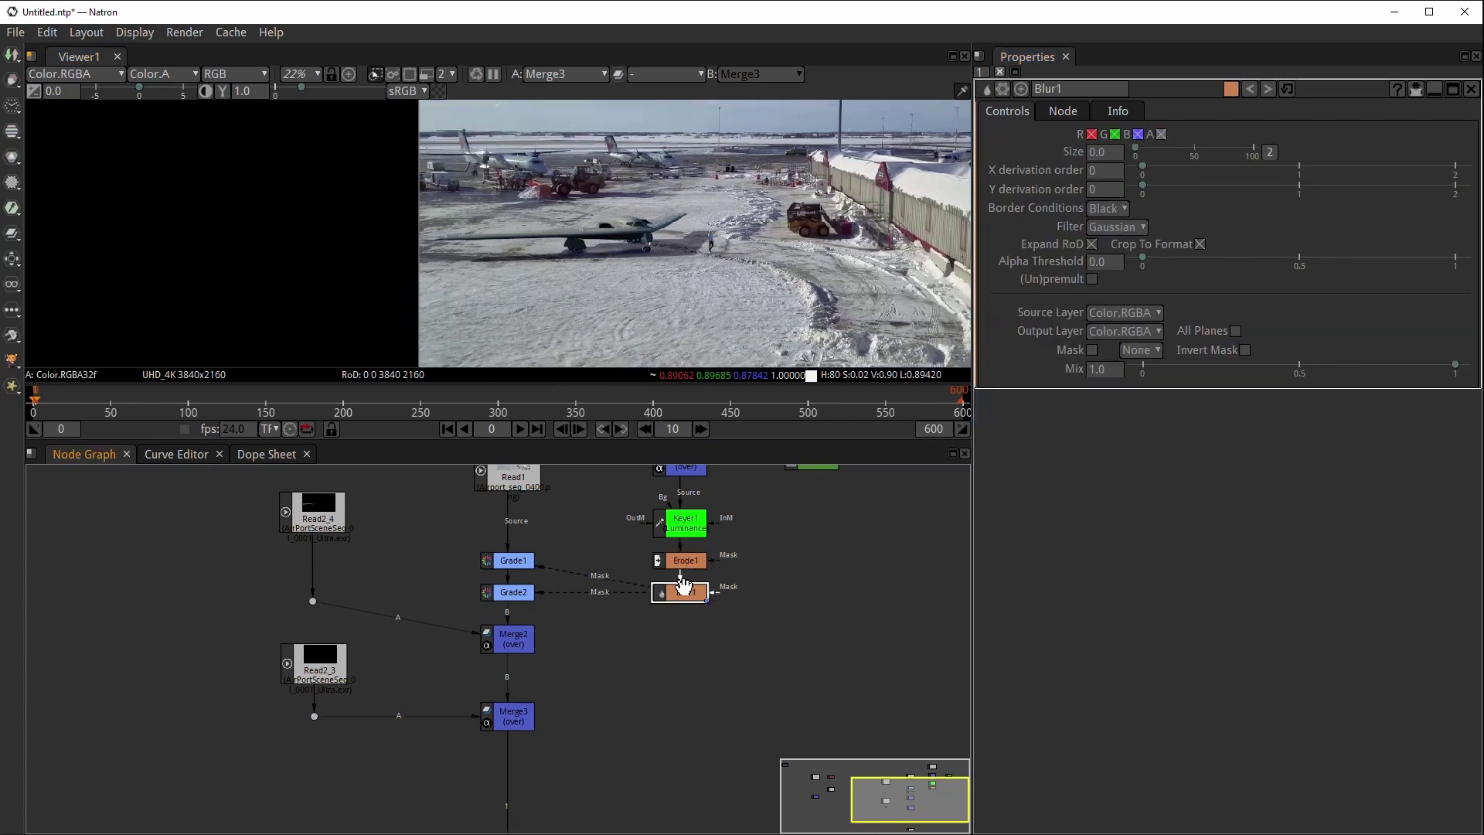
left_click_drag(1138, 150, 1135, 151)
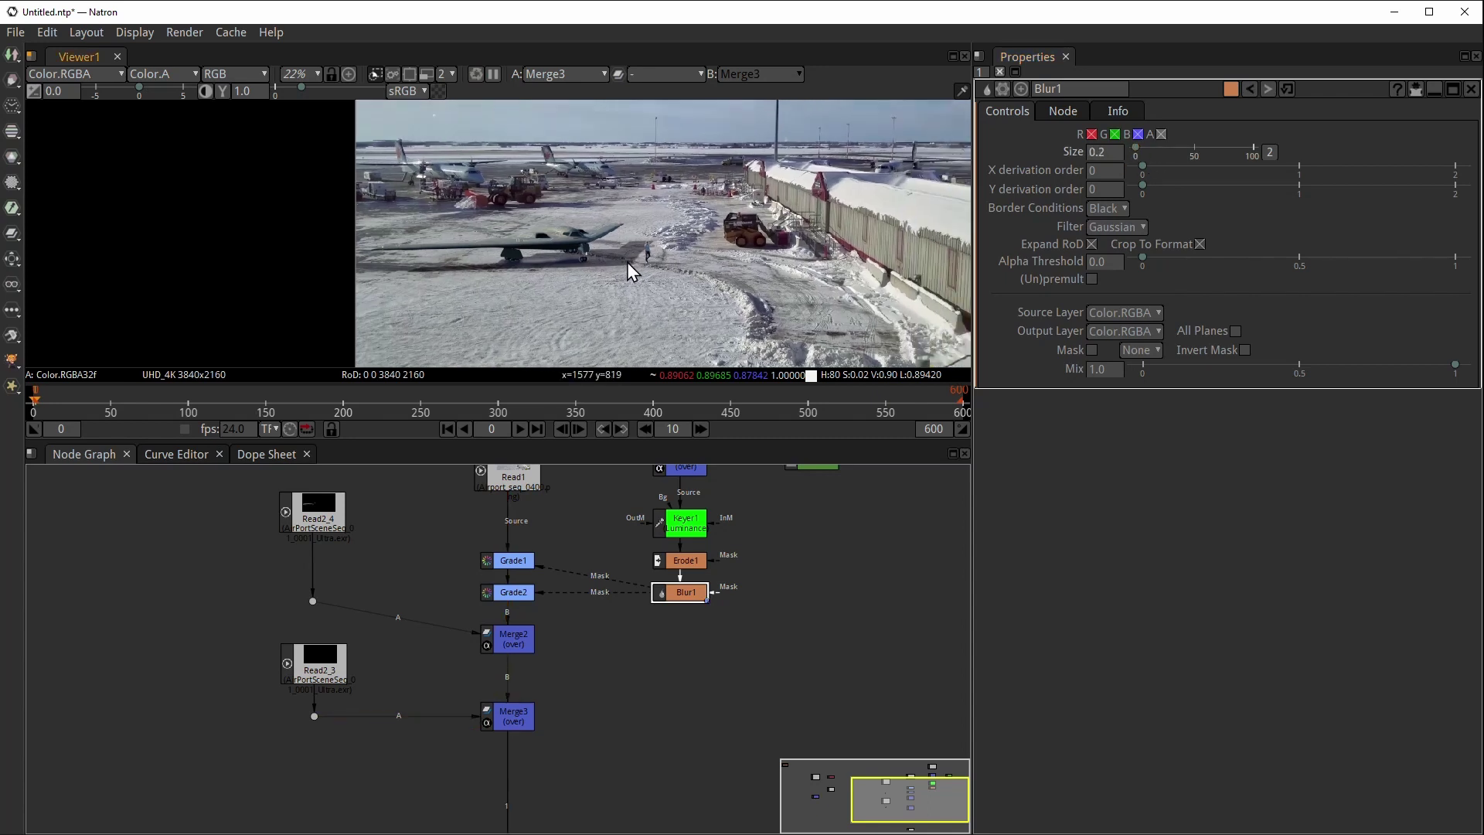
- View the airplane render Read2_4 and add a ColorCorrect node directly after it
scroll(628, 261, "down", 3)
left_click_drag(539, 627, 636, 647)
scroll(414, 540, "up", 5)
left_click(411, 549)
key("1")
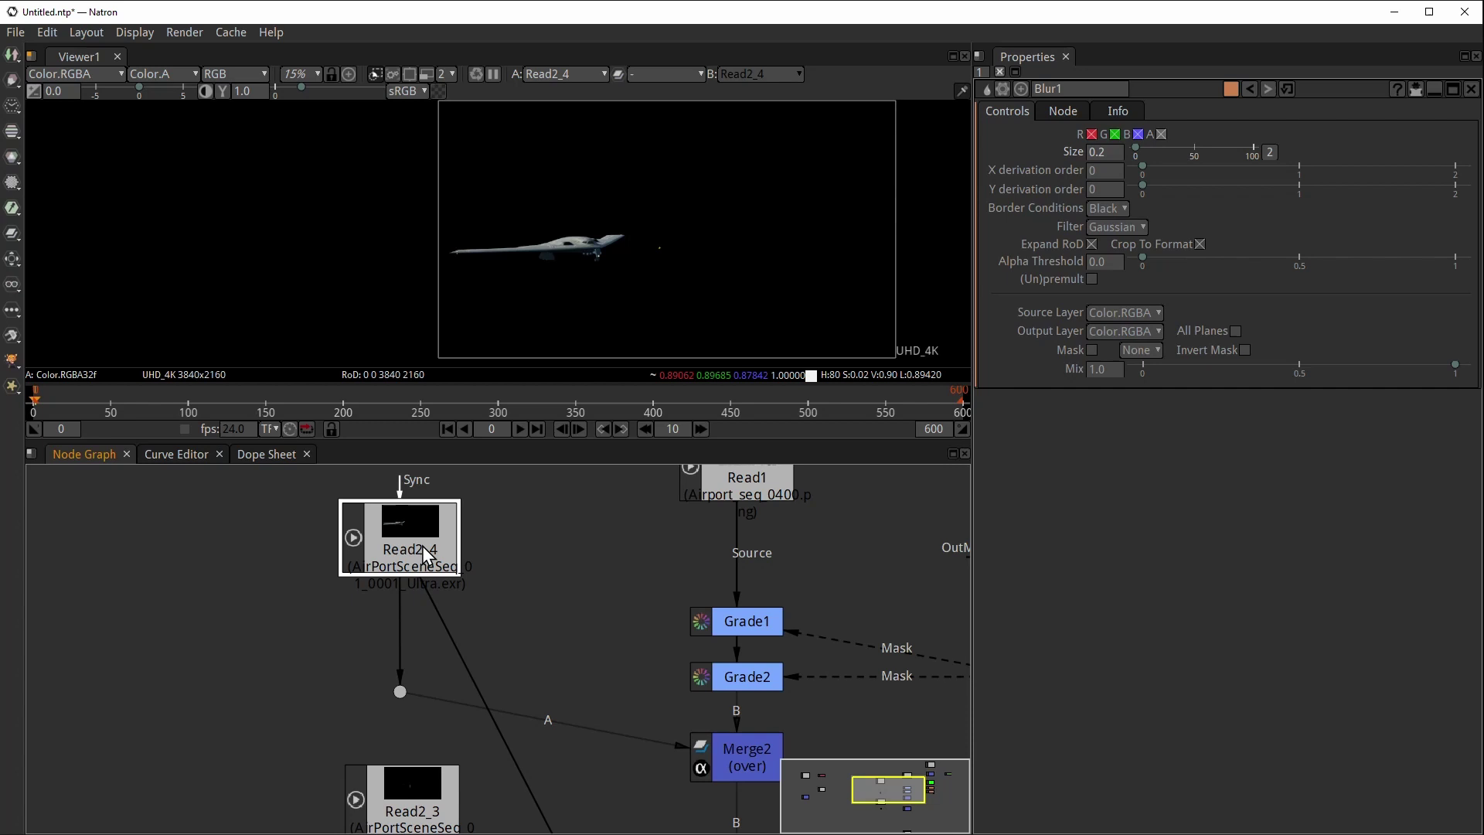
key("c")
- Switch the viewer back to Merge3 and examine the airplane against the plate
scroll(421, 609, "down", 2)
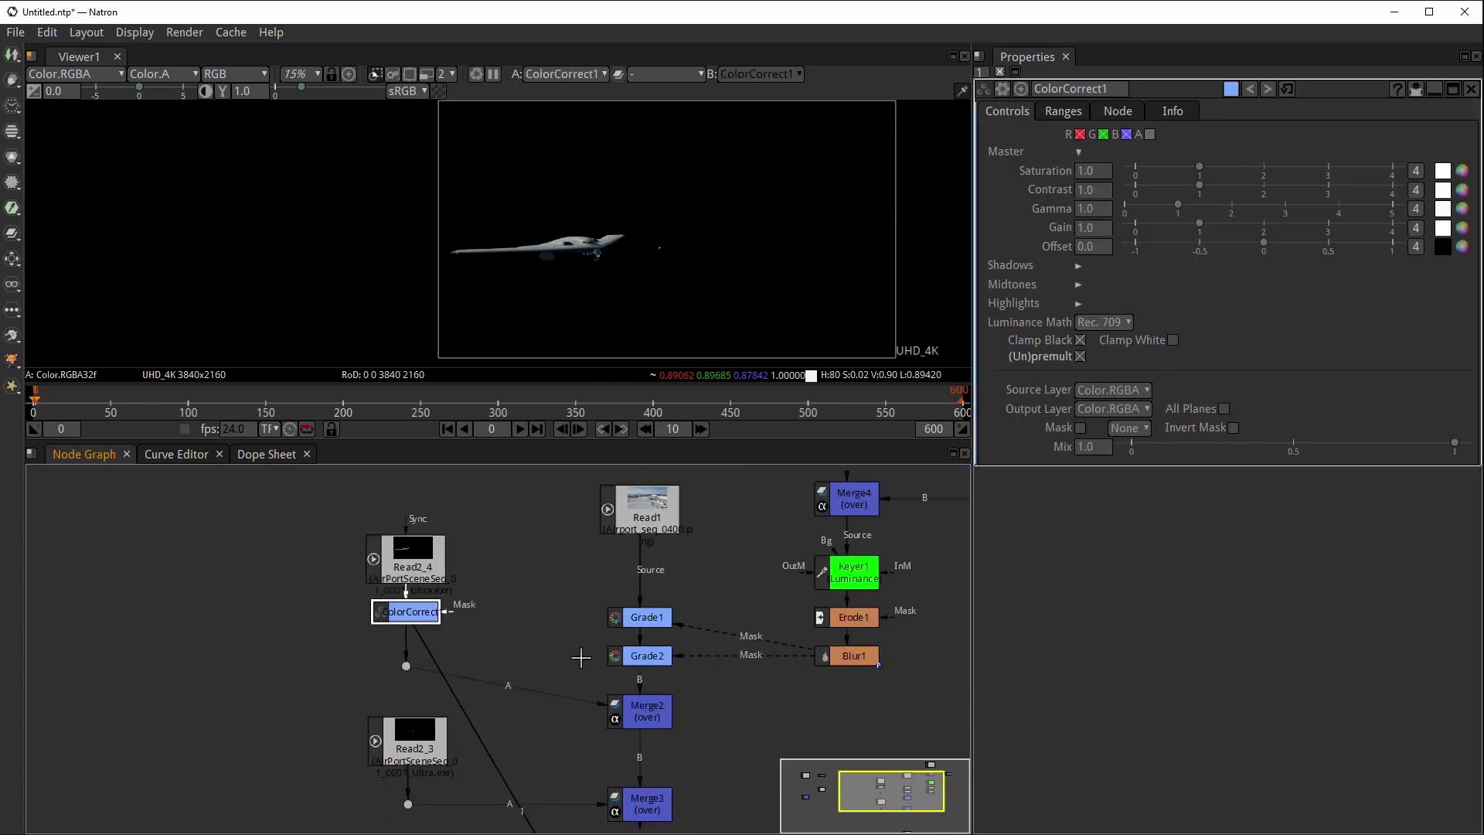
scroll(649, 684, "down", 5)
left_click(630, 655)
key("1")
scroll(596, 611, "up", 1)
scroll(562, 560, "up", 3)
left_click(389, 603)
scroll(538, 240, "up", 3)
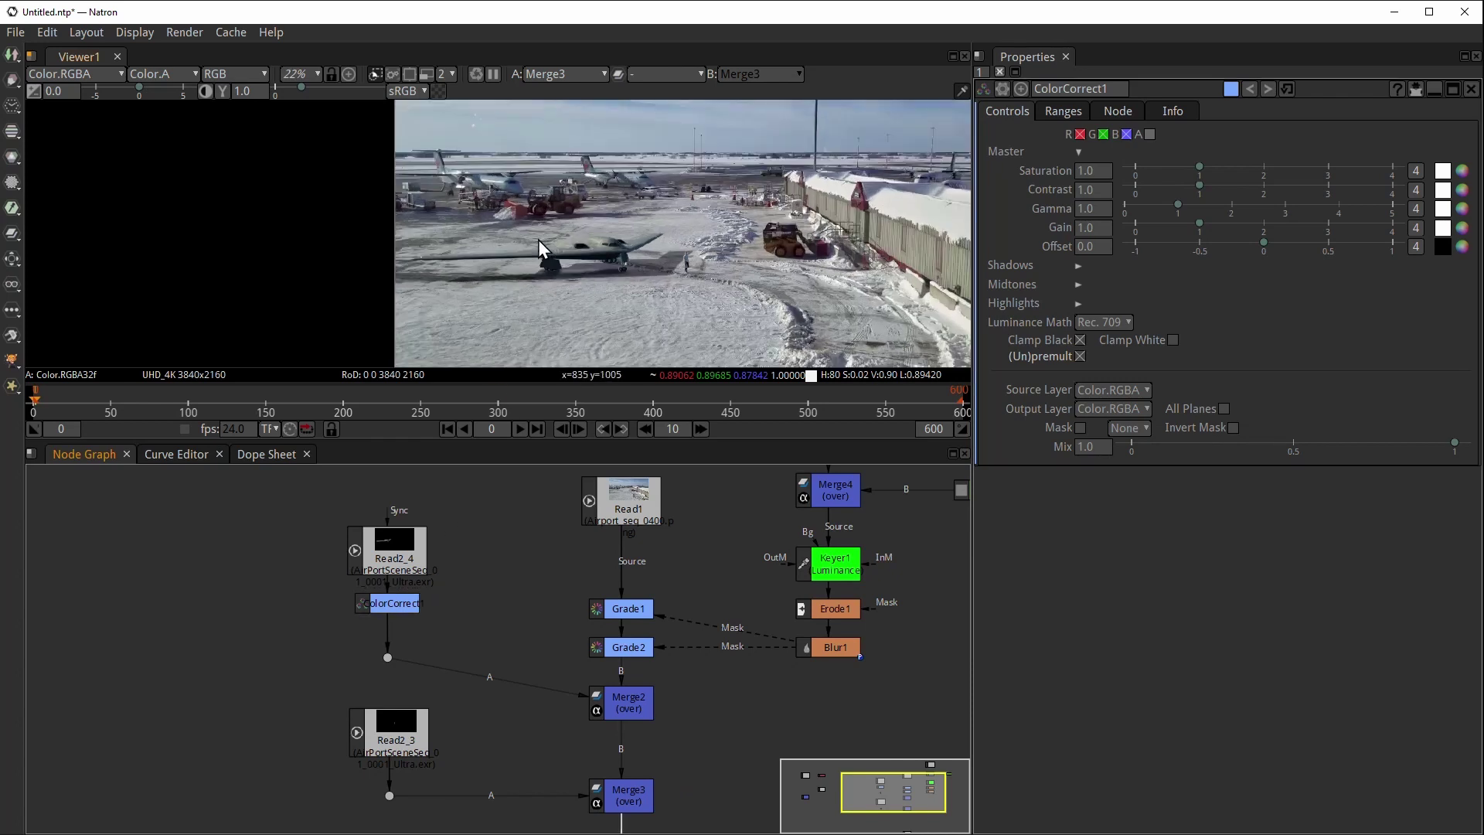
- Split ColorCorrect1's master Gain into channels and set its blue component to 1.1
left_click(1421, 227)
left_click(1199, 228)
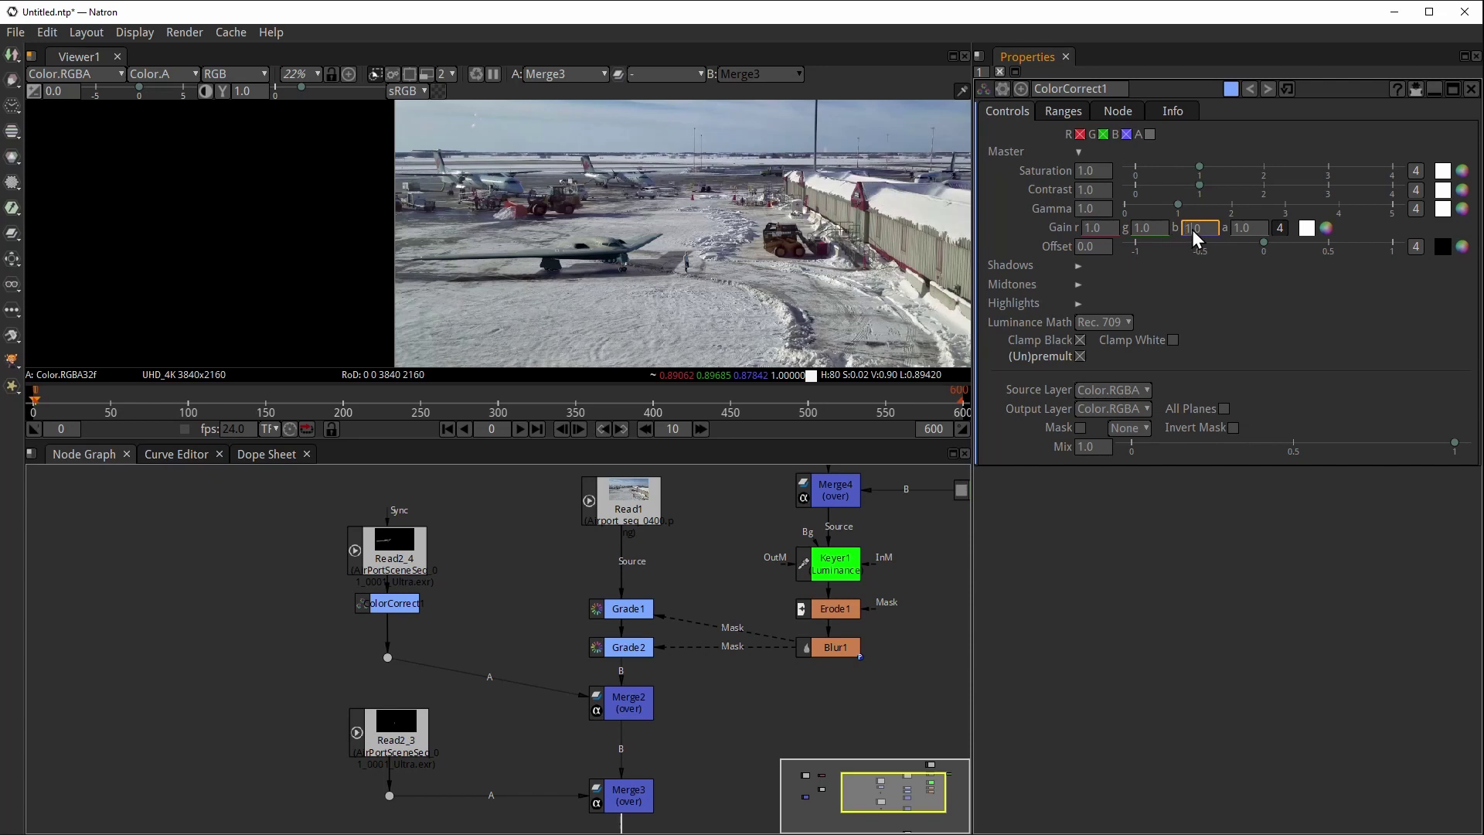
scroll(1187, 230, "up", 1)
key("Down")
scroll(1195, 231, "up", 1)
left_click_drag(679, 258, 623, 257)
scroll(623, 257, "down", 1)
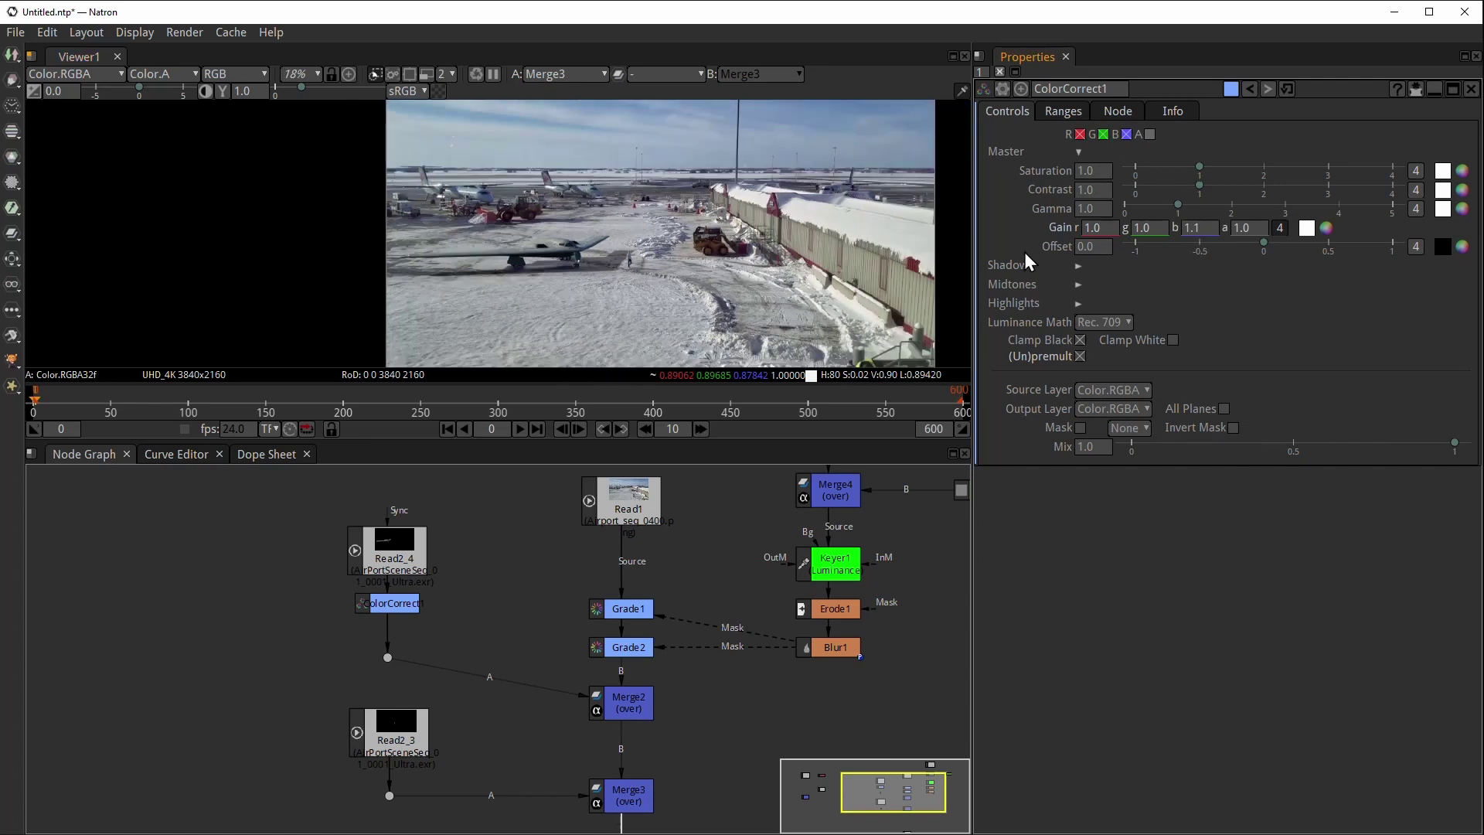
- Try a master Offset of 0.002 across all channels of ColorCorrect1
left_click(1414, 246)
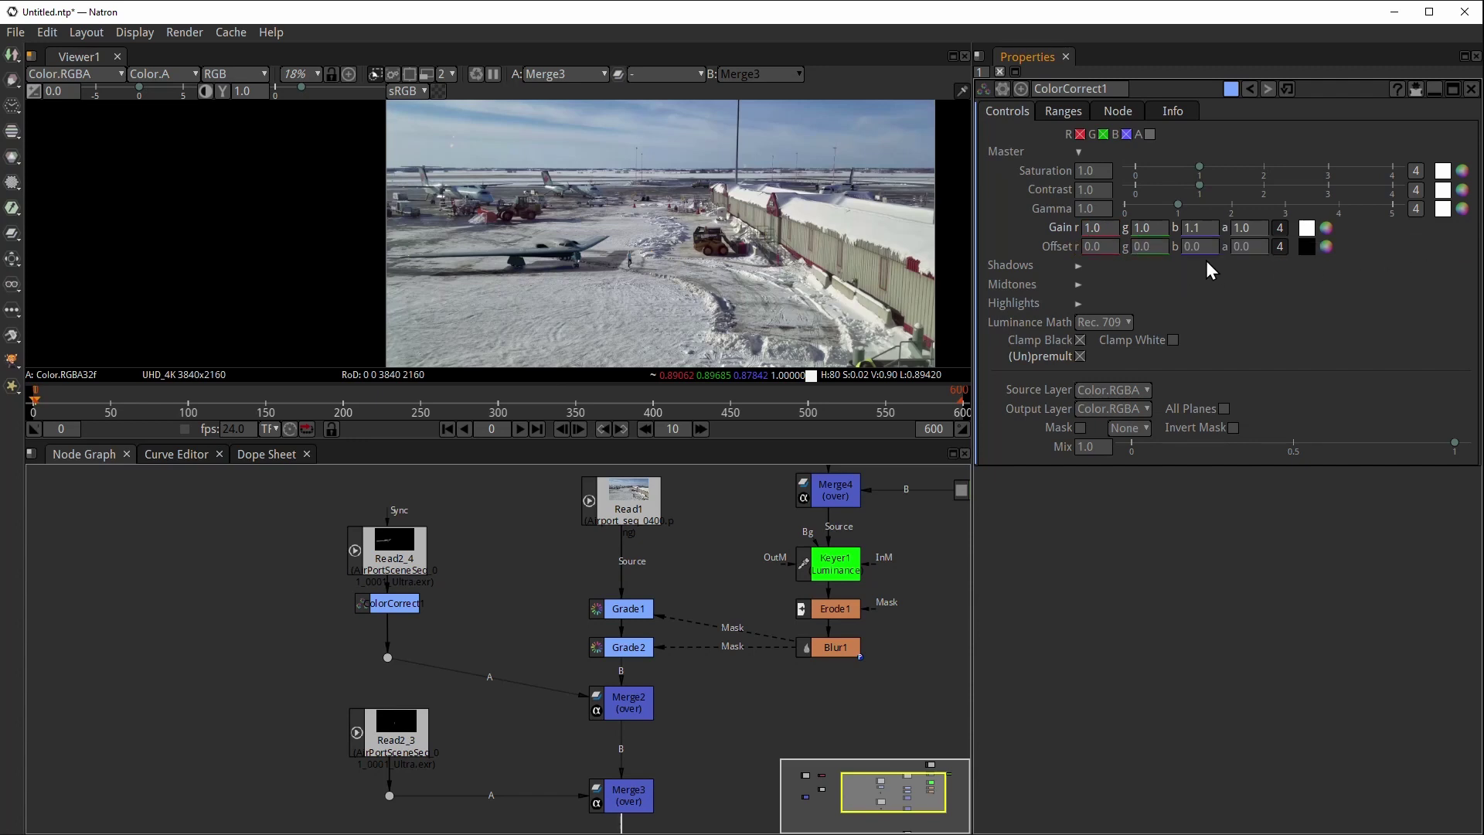
left_click(1279, 248)
left_click(1087, 247)
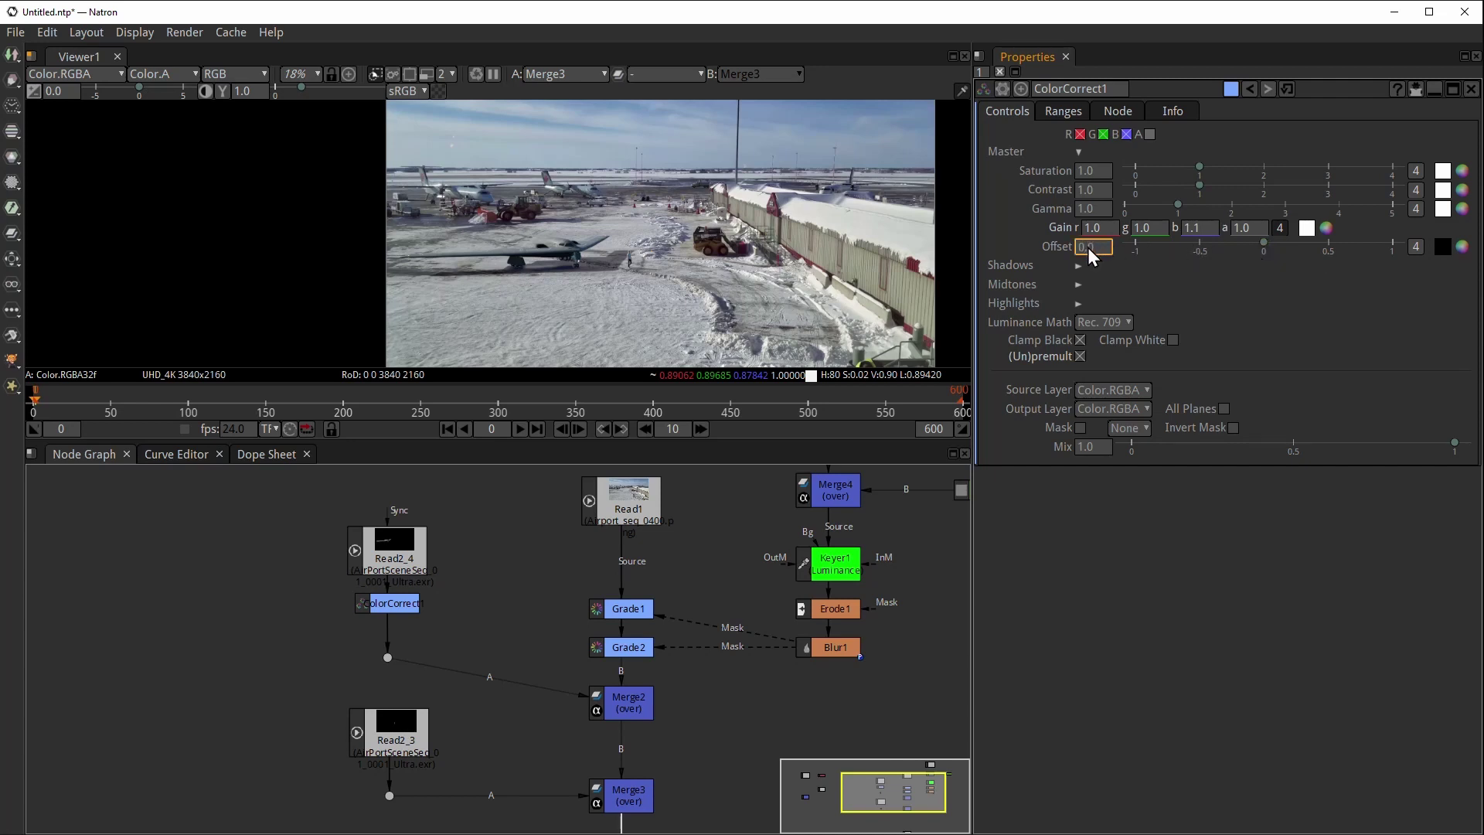
scroll(1087, 248, "up", 1)
scroll(1087, 247, "down", 1)
scroll(1097, 248, "up", 1)
scroll(1099, 247, "down", 1)
type("2")
- Set ColorCorrect1's master Offset to 0.006, checking the airplane's blacks under a temporary viewer gain of about 4.4
left_click_drag(139, 87, 178, 92)
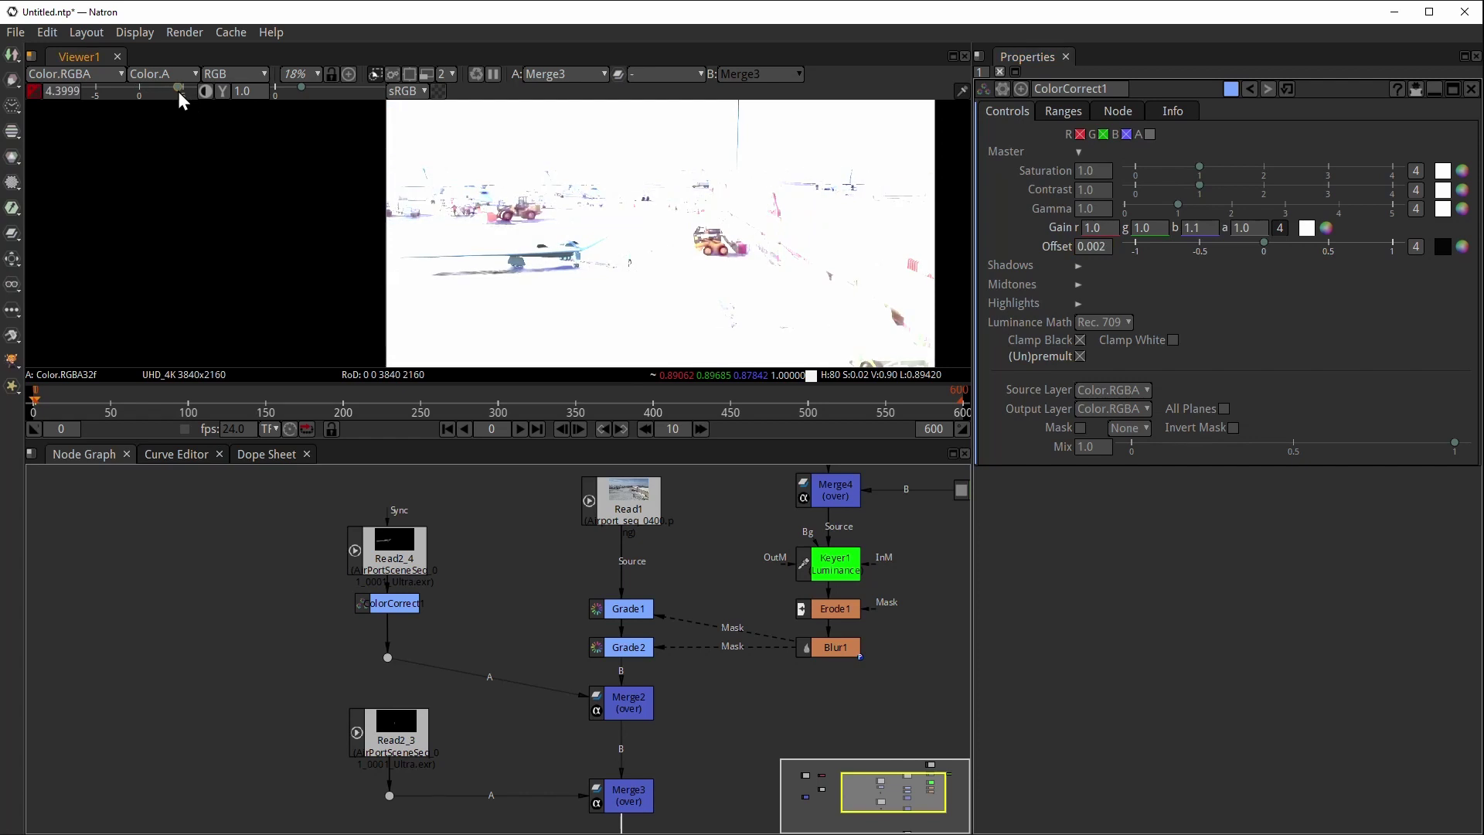
scroll(557, 239, "up", 2)
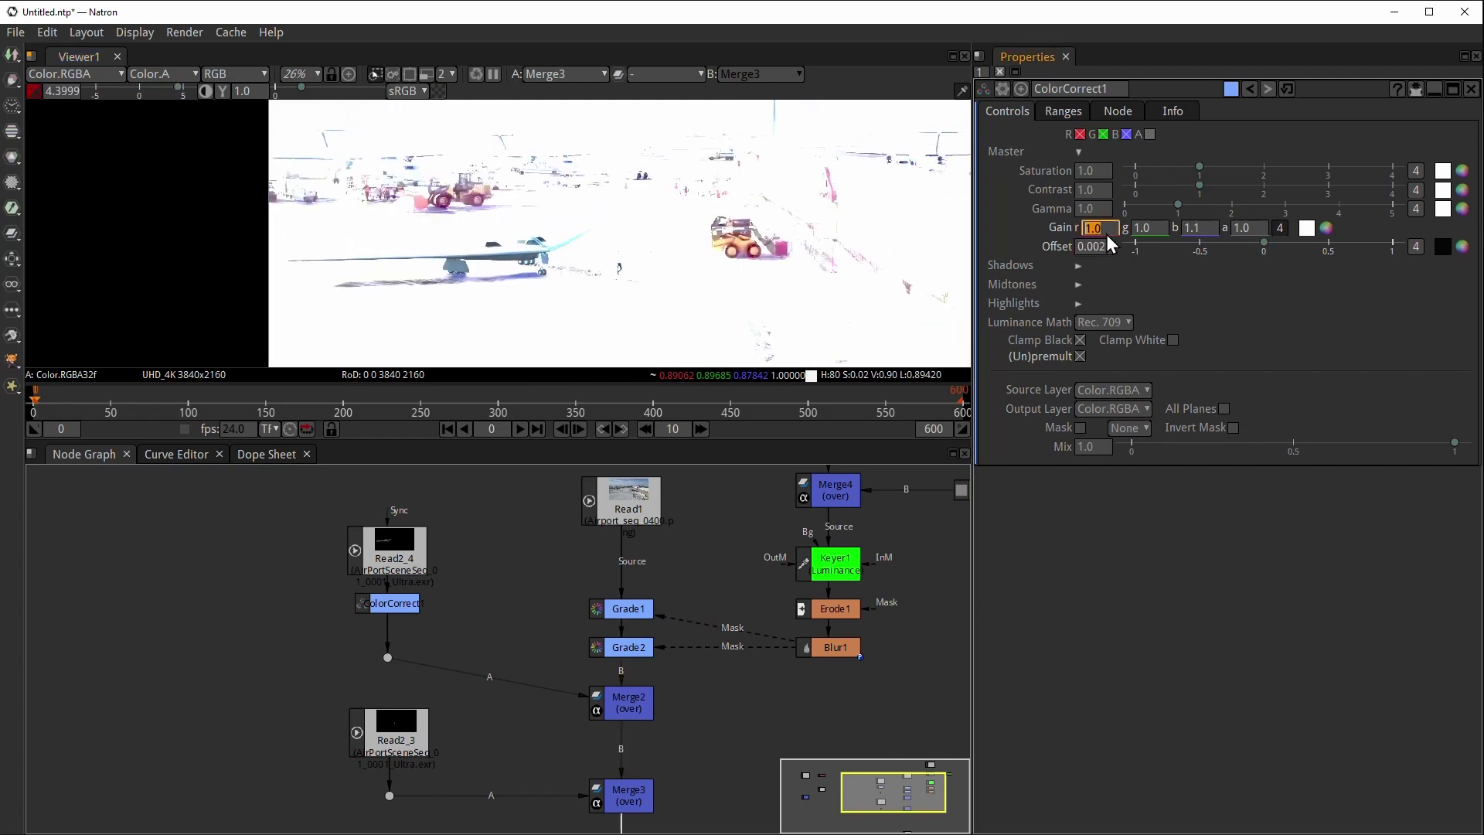
key("Return")
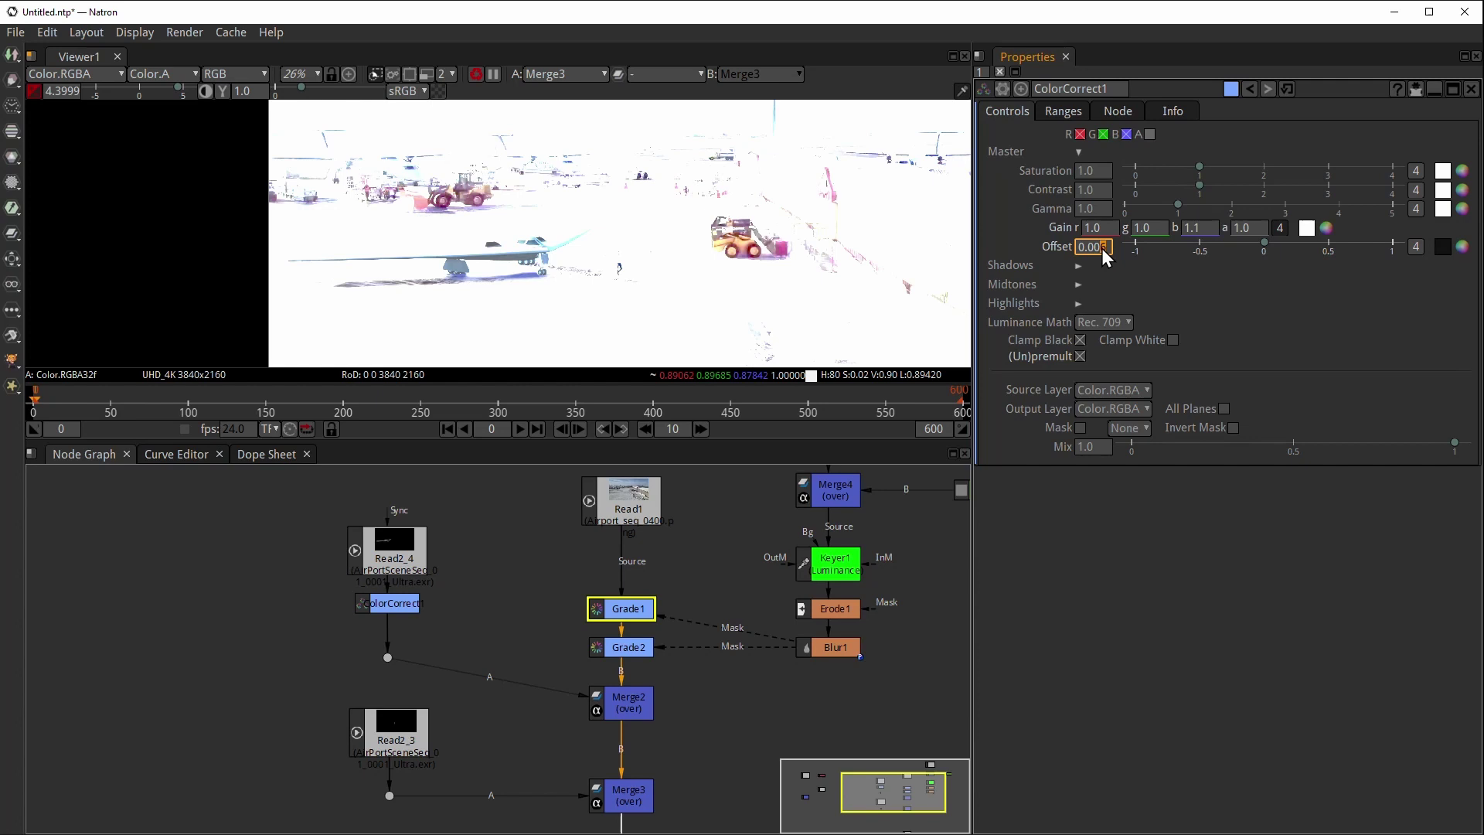
left_click(140, 92)
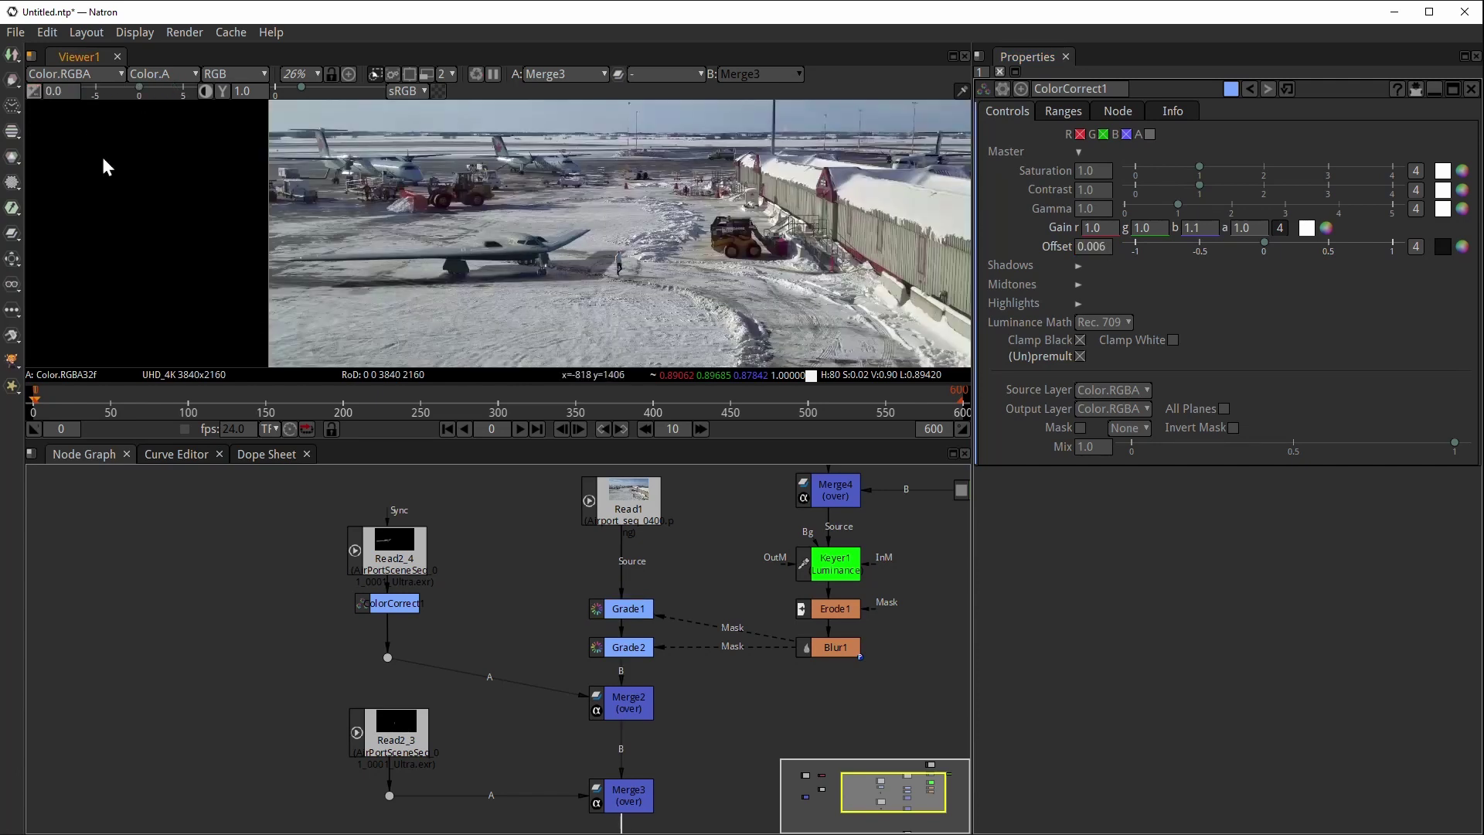
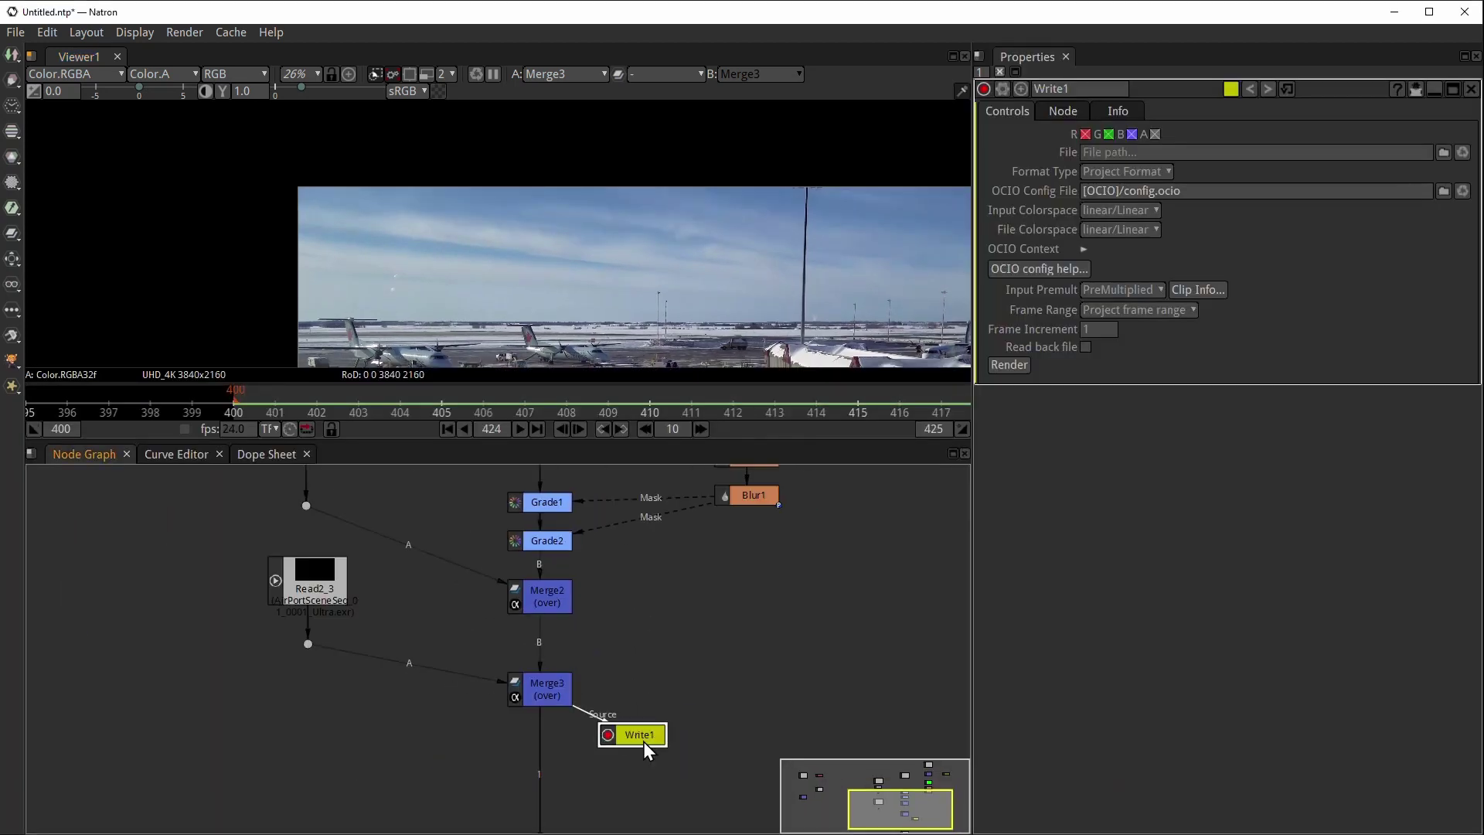
key("Delete")
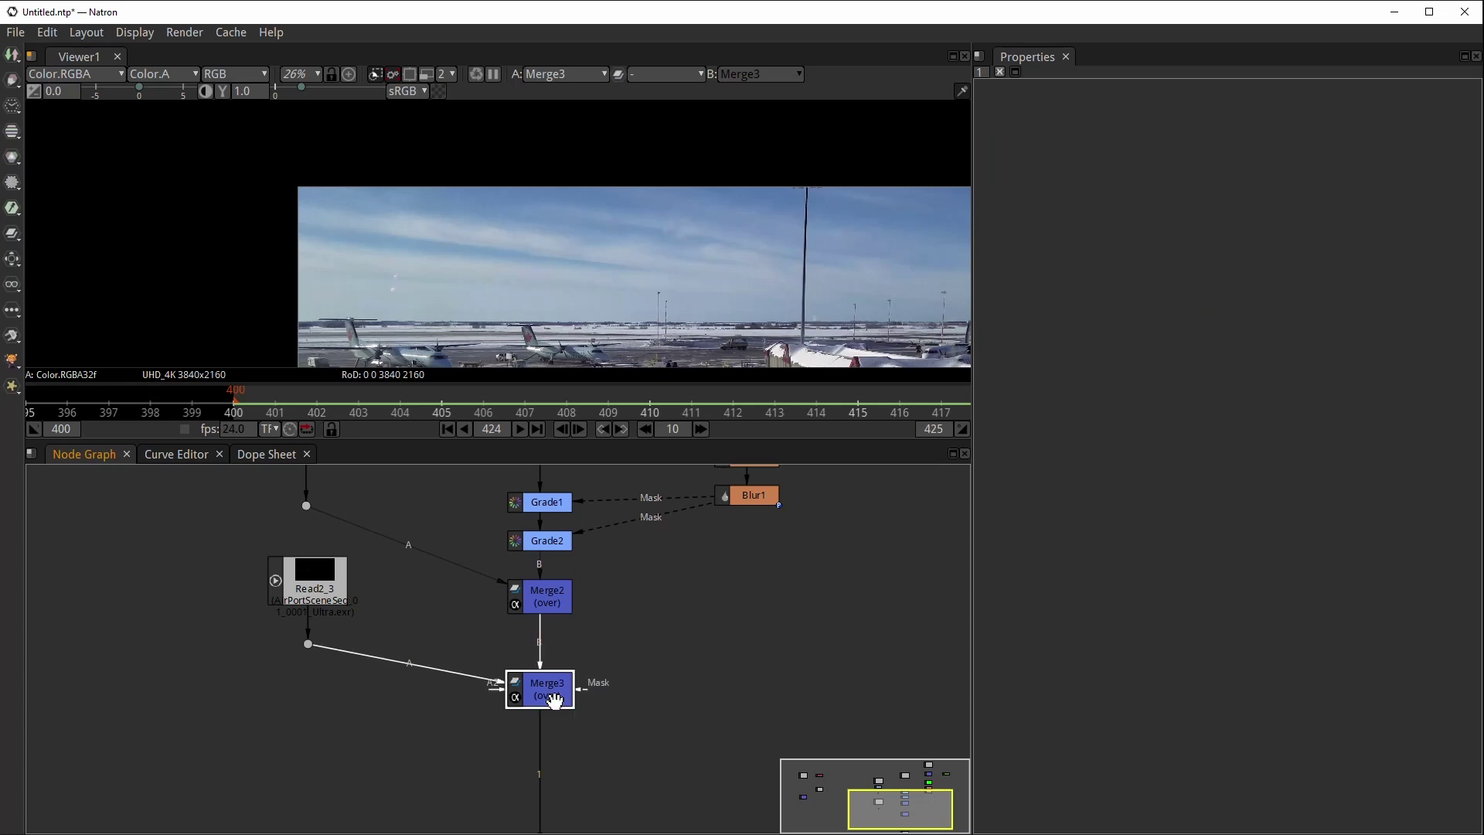
key("w")
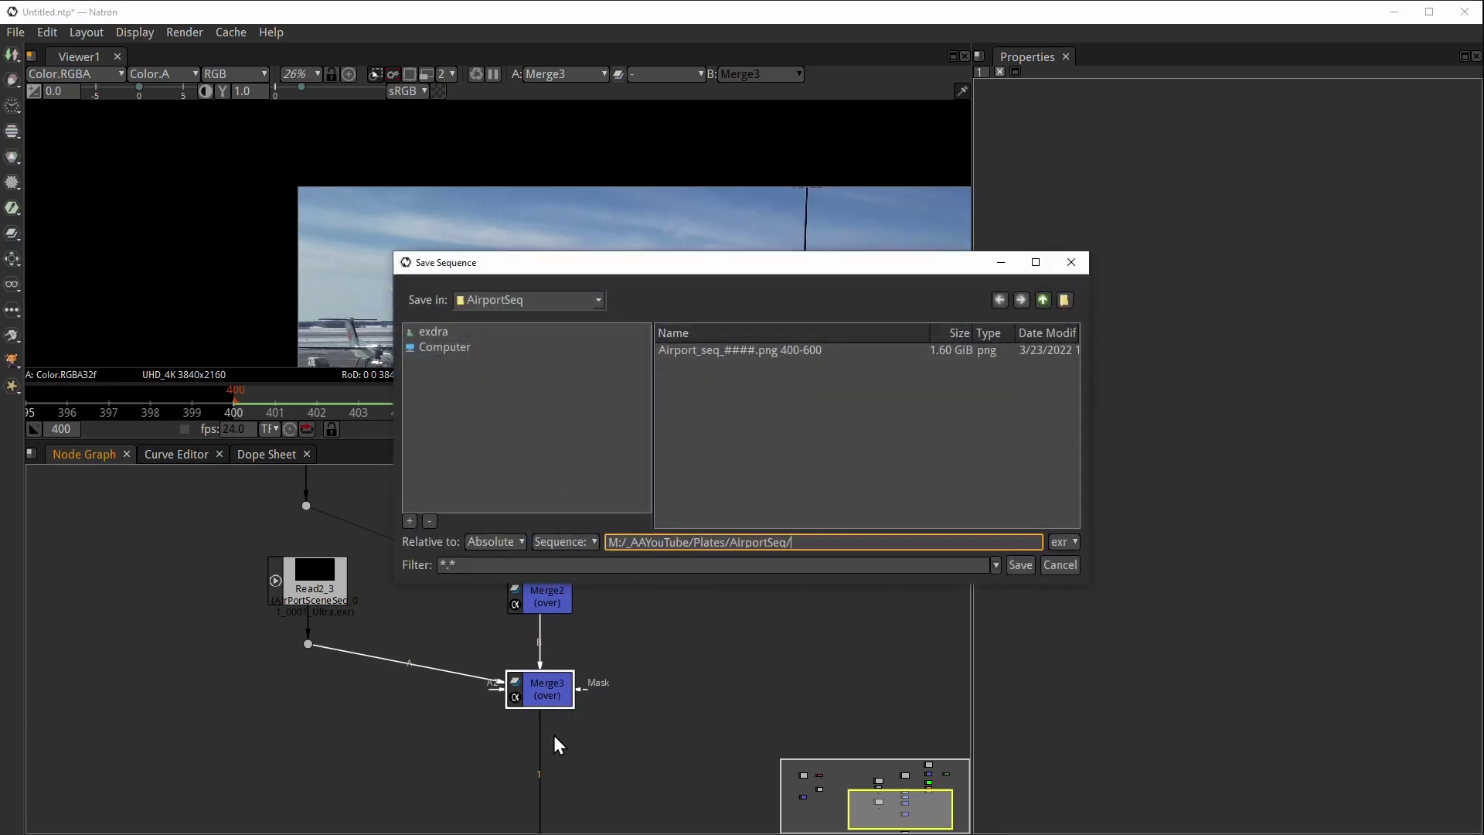
left_click(1066, 560)
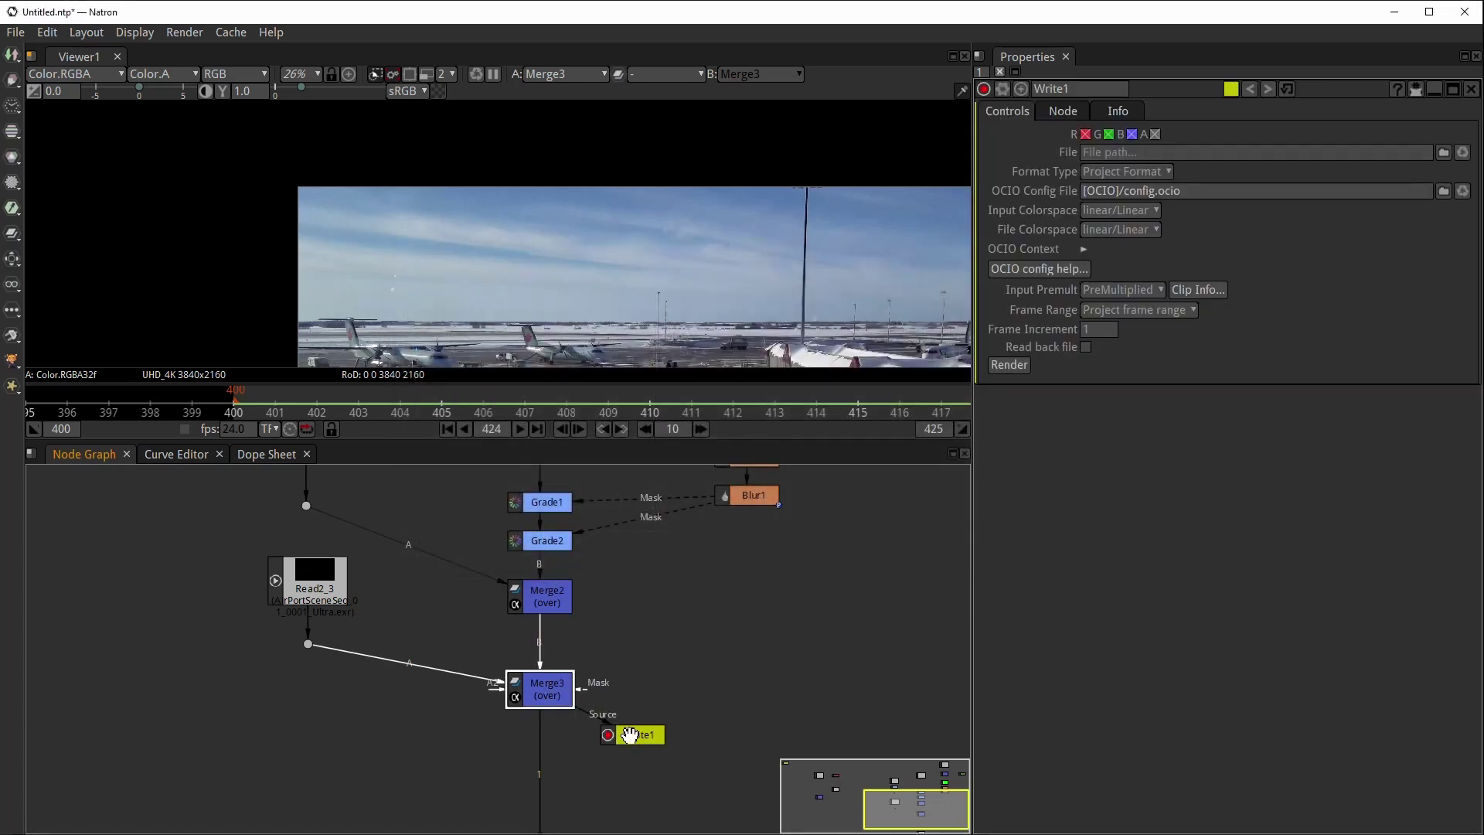
left_click_drag(629, 734, 667, 748)
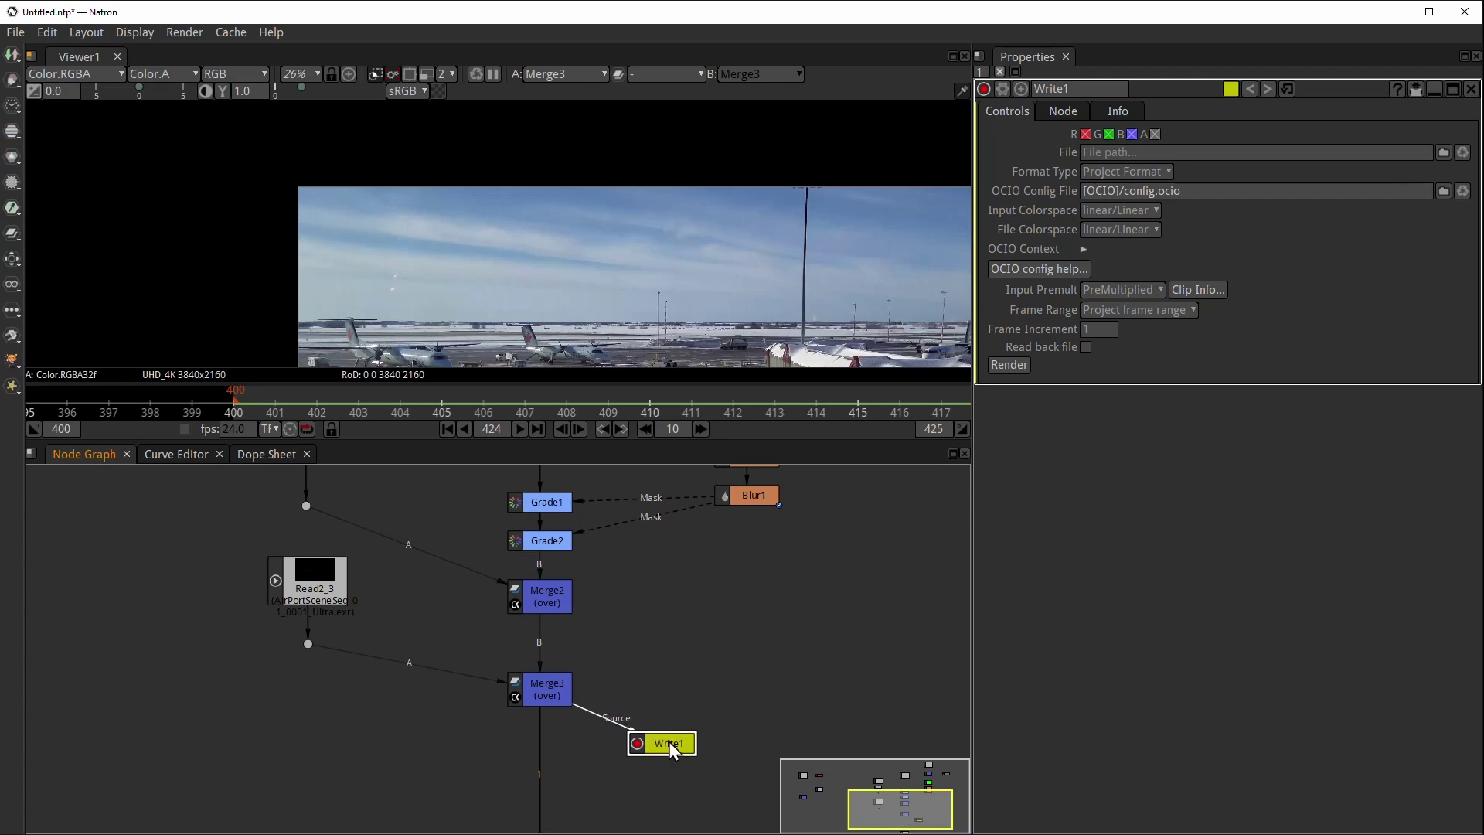
key("Delete")
- Add a Write node to Merge3 and create a NatronRender folder inside Plates for its output
left_click(546, 698)
key("w")
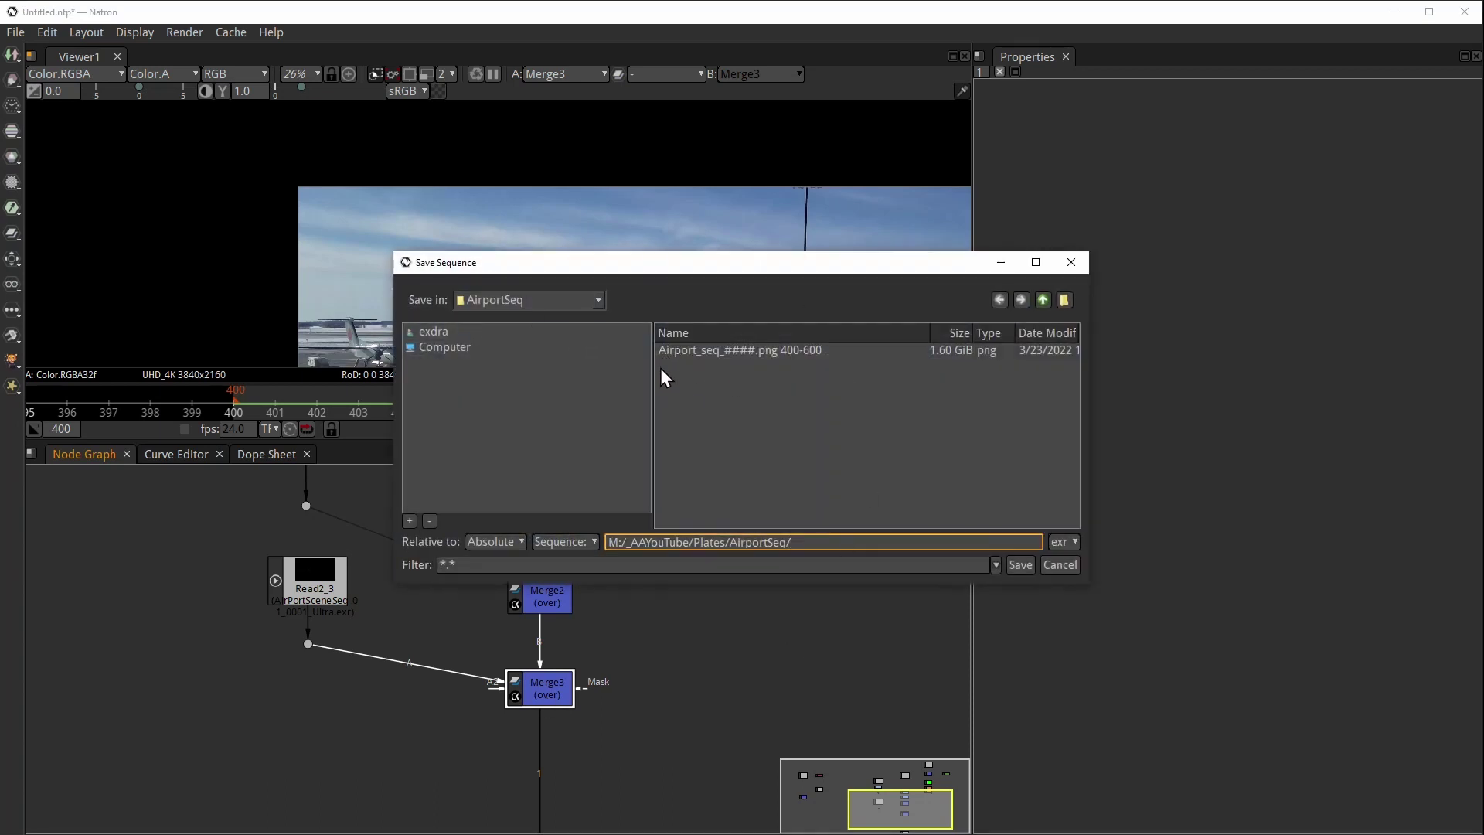
left_click(591, 303)
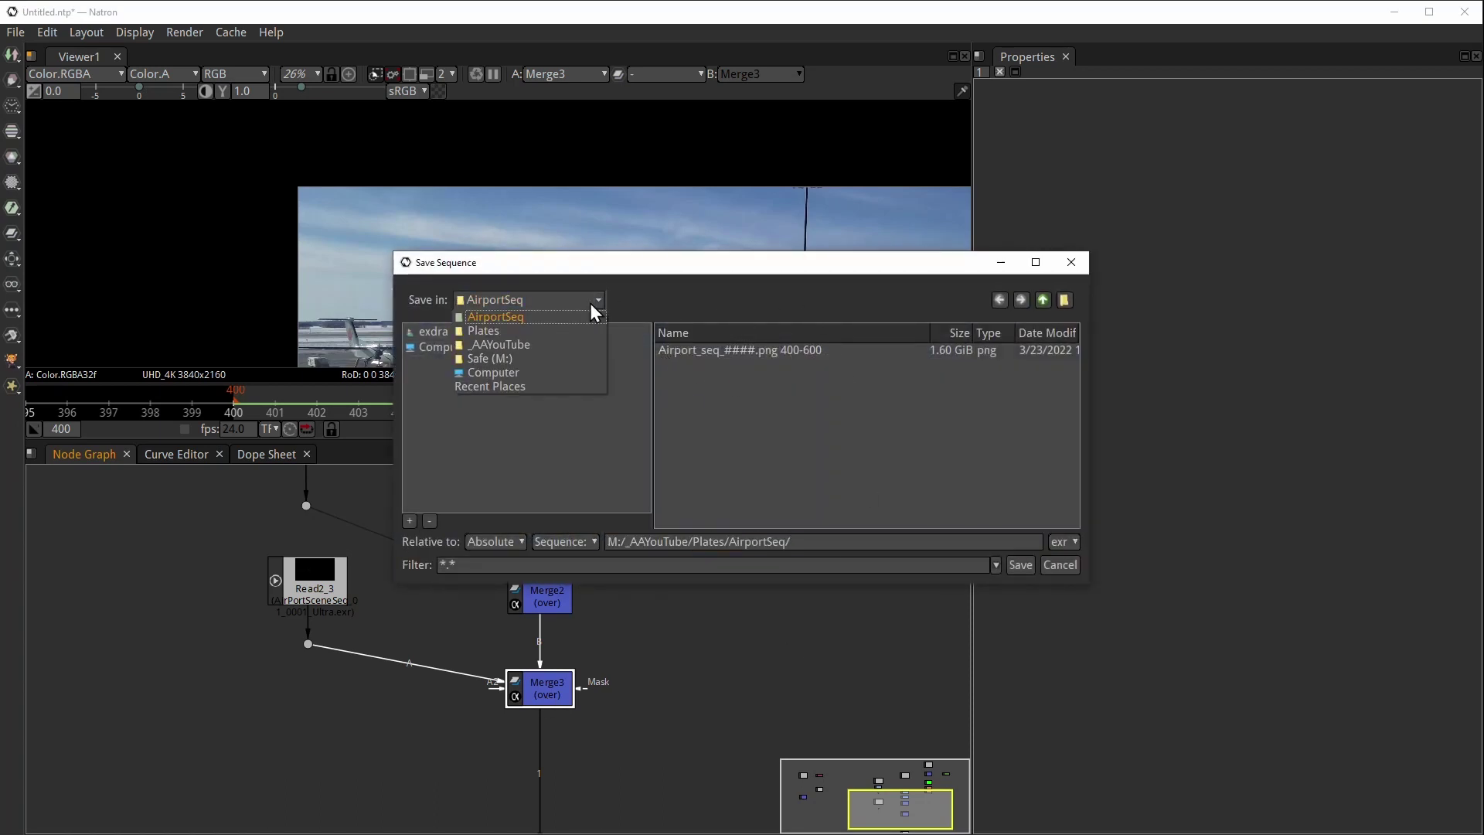
left_click(593, 305)
left_click(1042, 299)
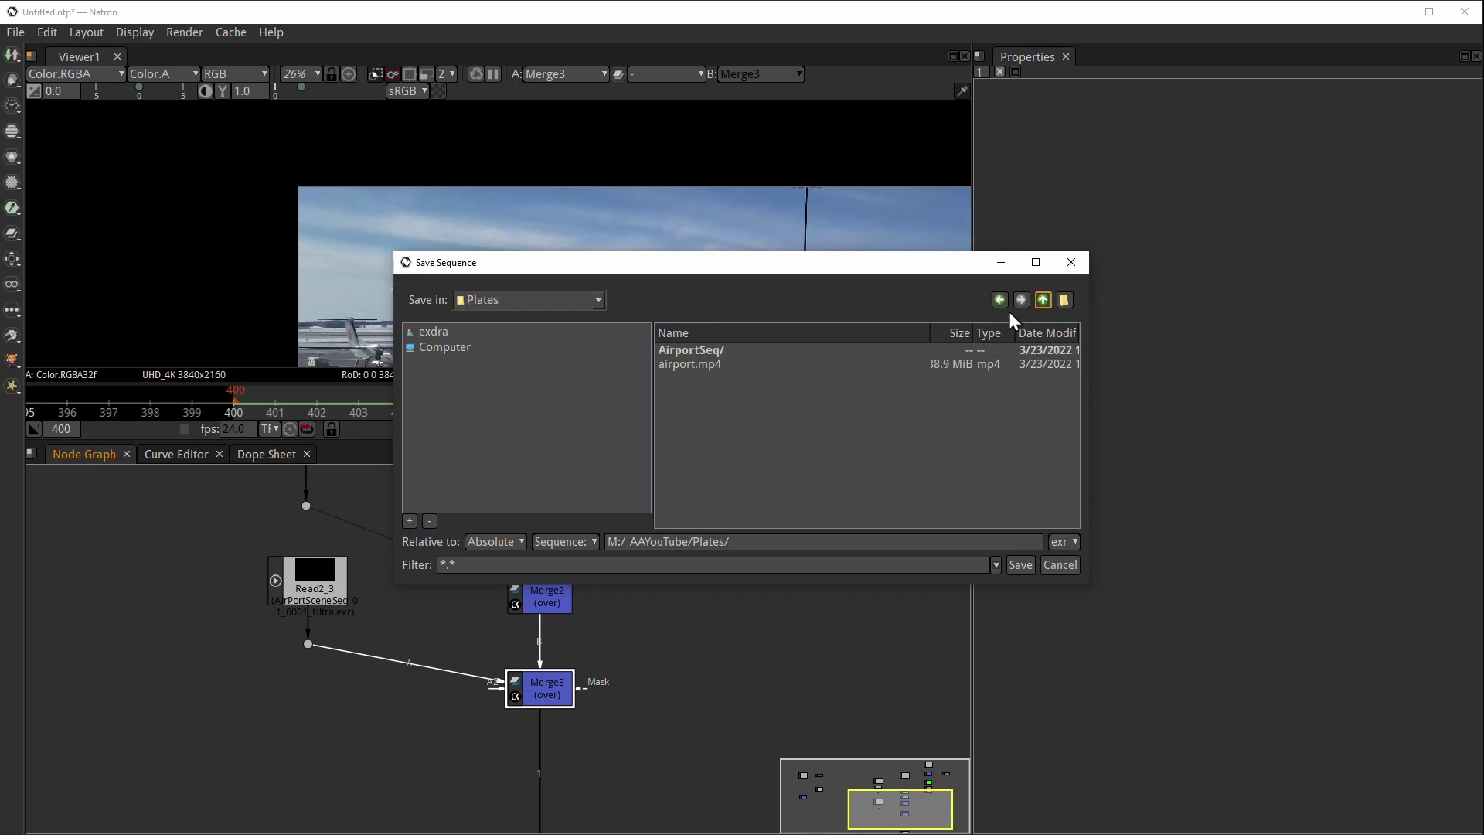
left_click(1062, 300)
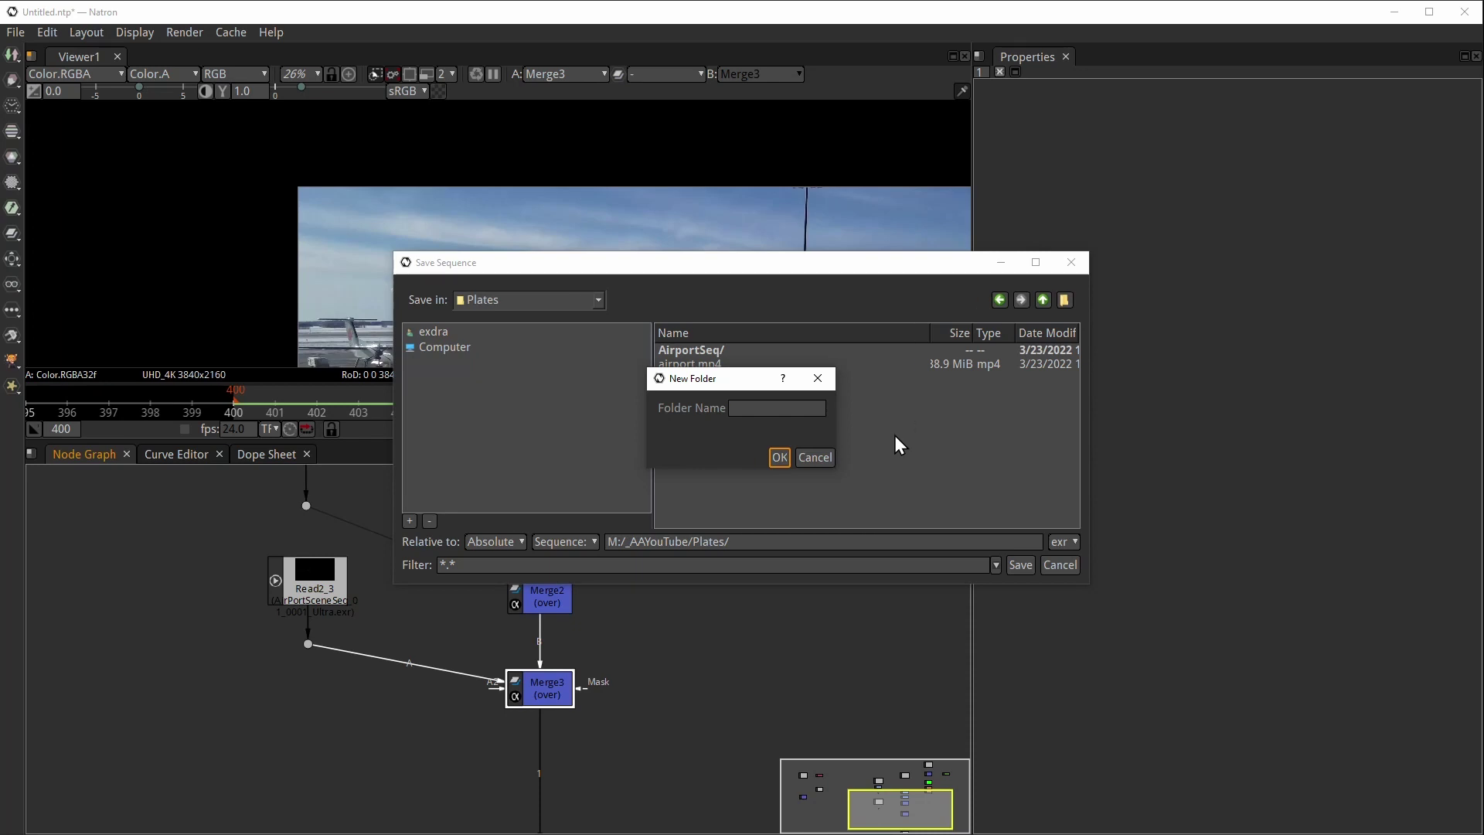
left_click(819, 410)
type("NatronRender")
left_click(779, 457)
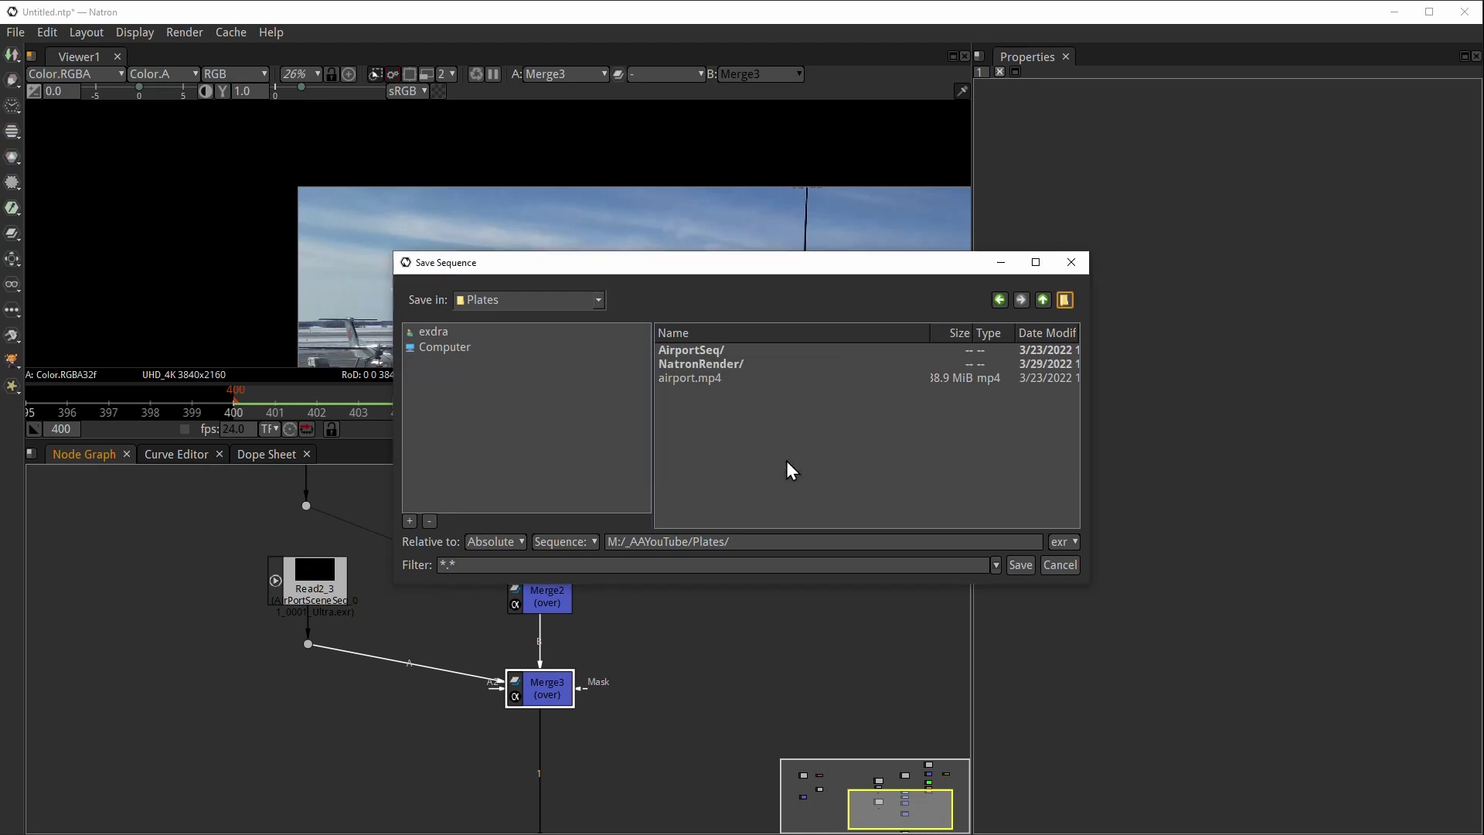
- Save the Write node's output into the NatronRender folder as an exr sequence named RenderFromNatronComp
double_click(731, 364)
left_click(832, 541)
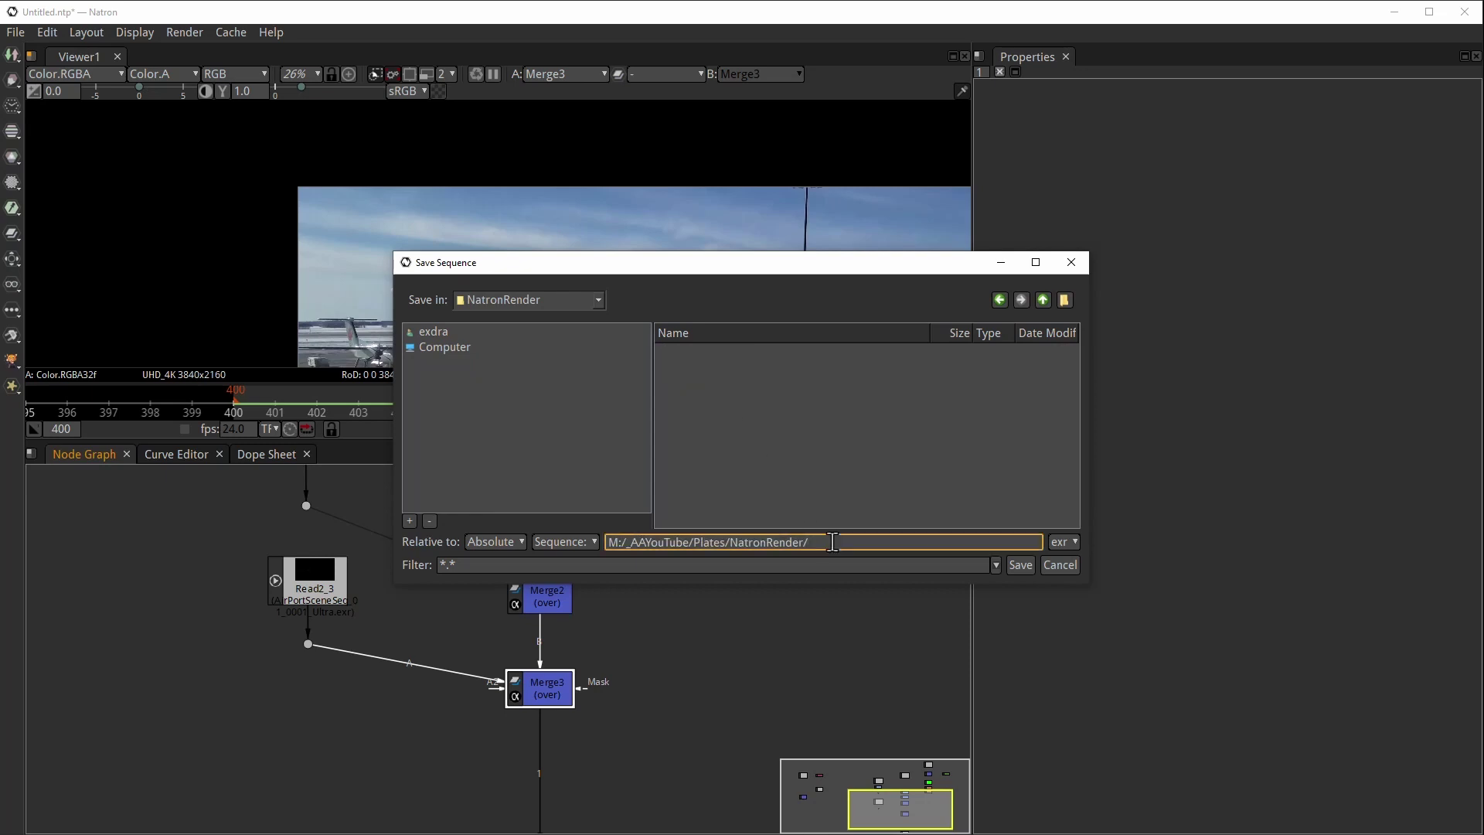
type("RenderFromNatronComp")
left_click(1020, 565)
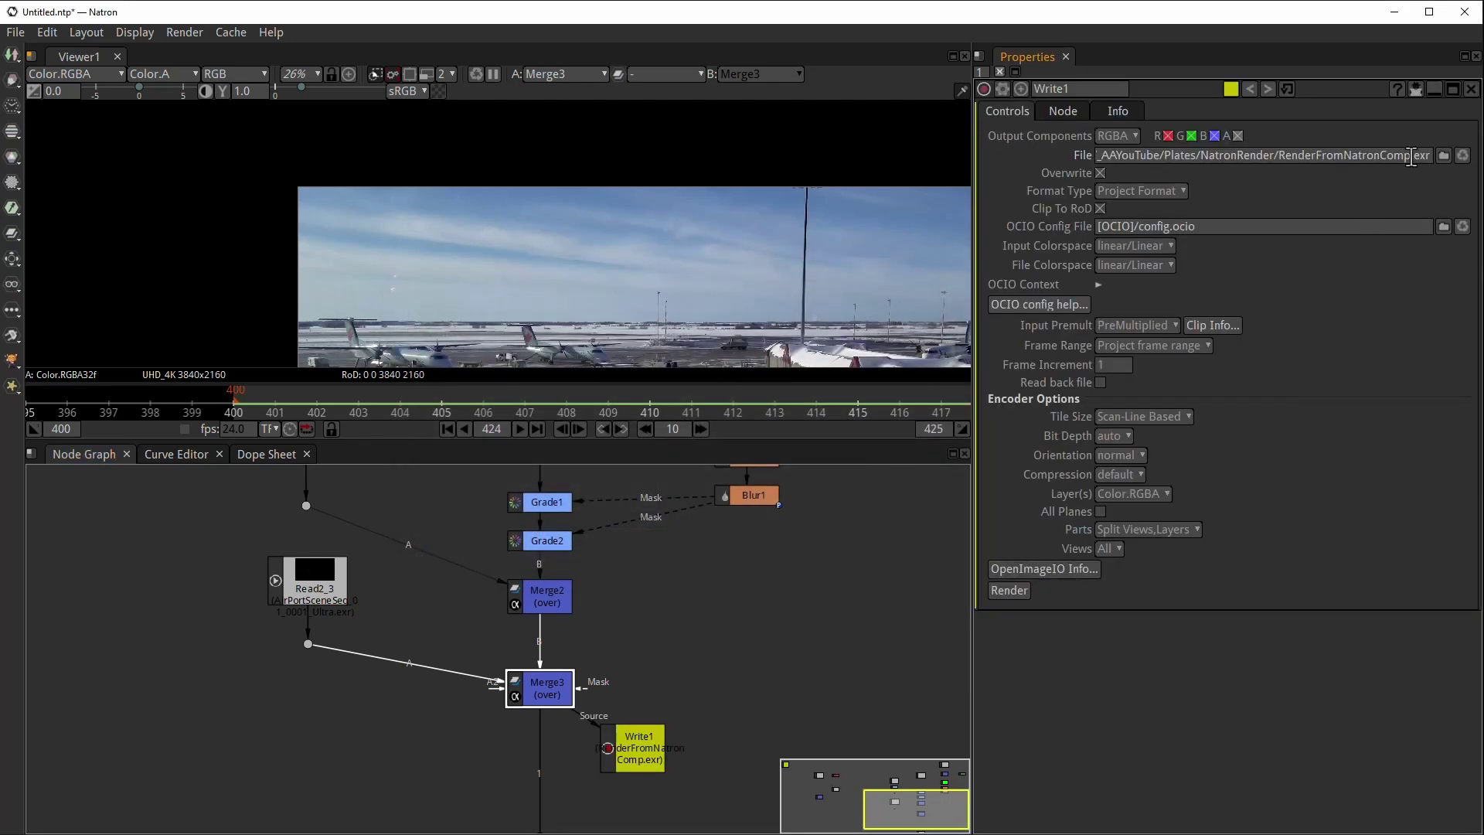
- Add three-digit frame padding to Write1's output file name, making it RenderFromNatronComp_###.exr
left_click(1411, 155)
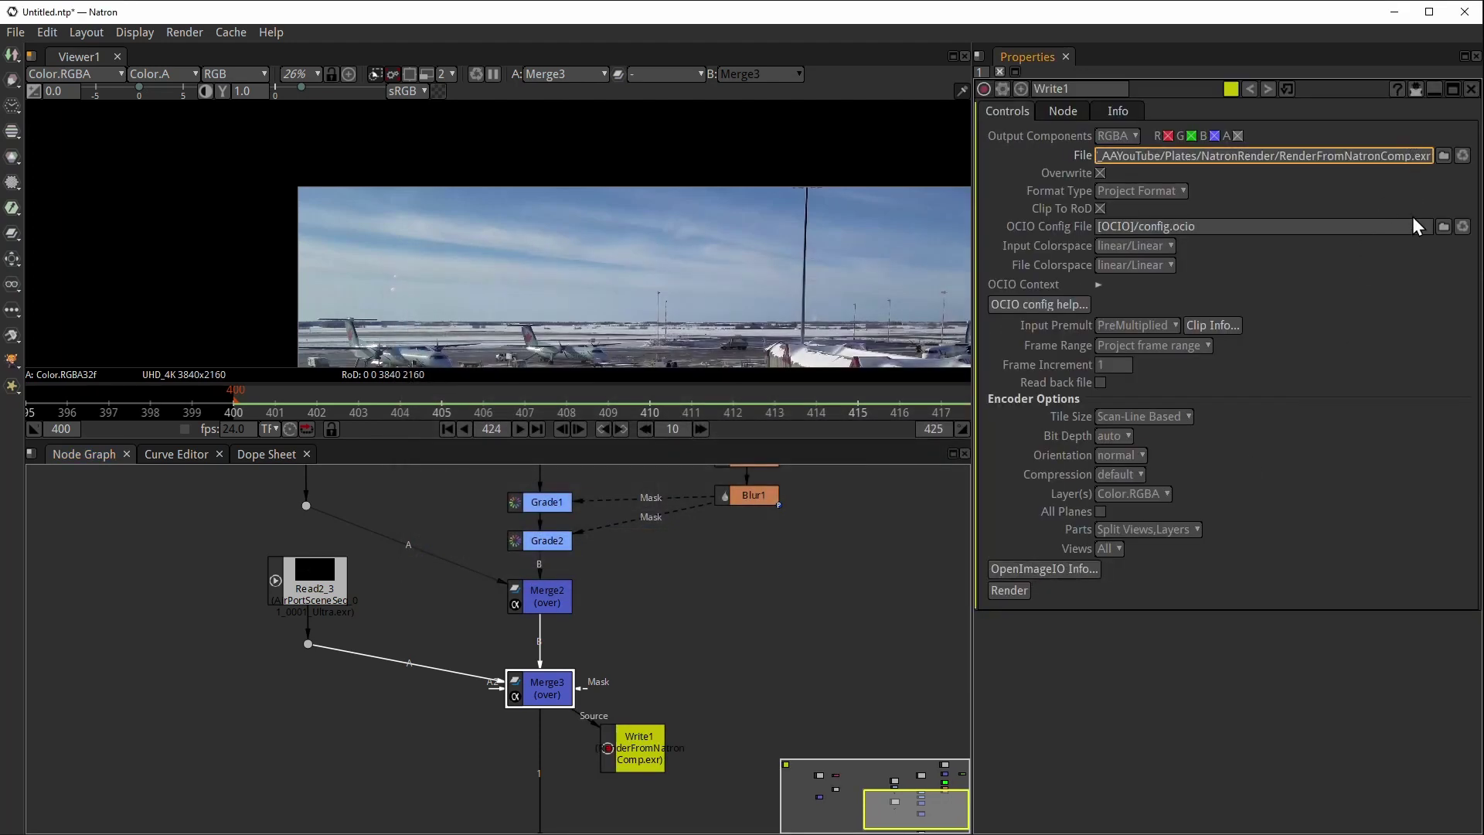
type("_###")
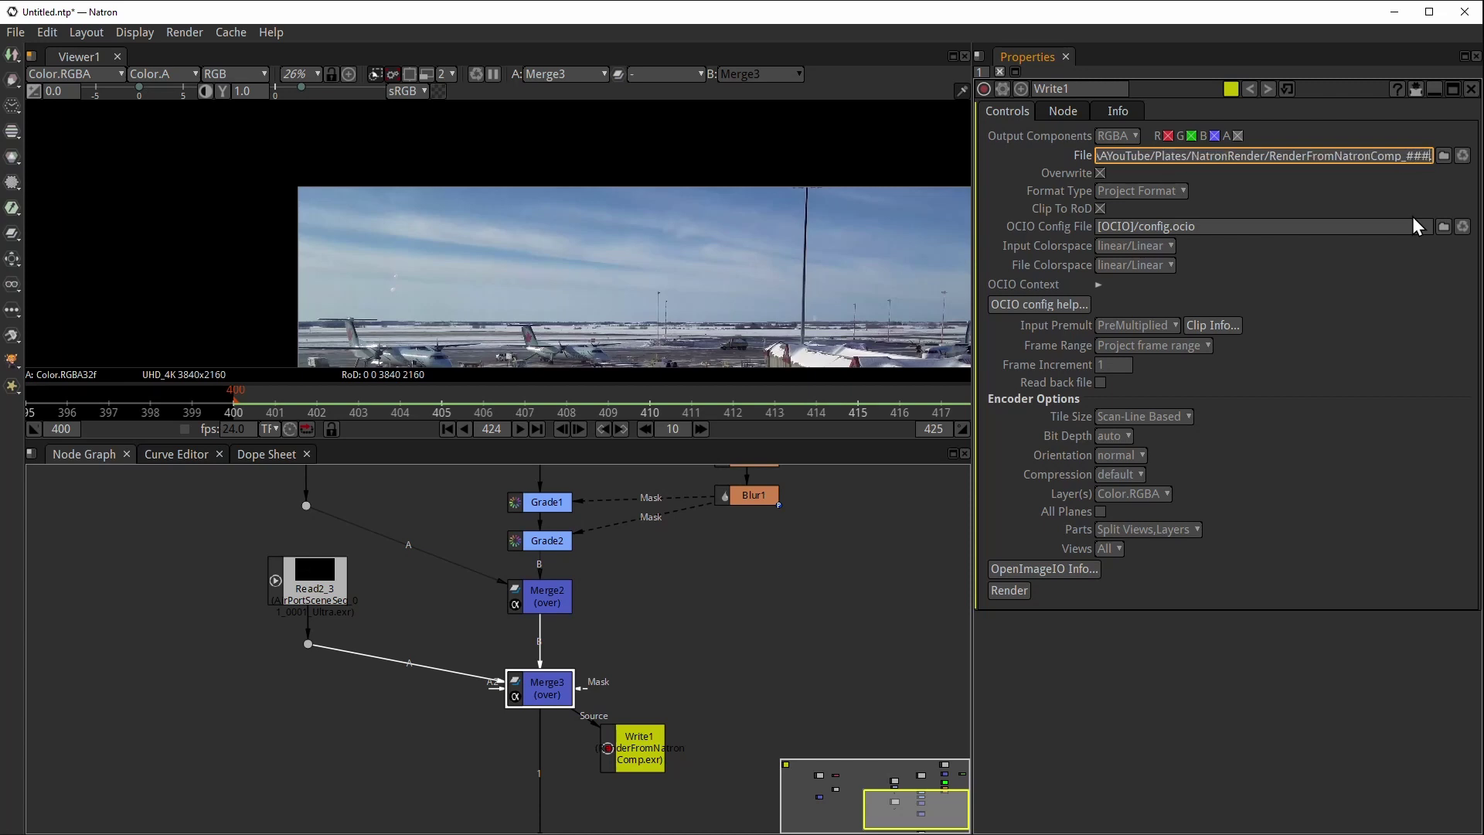
left_click(1184, 697)
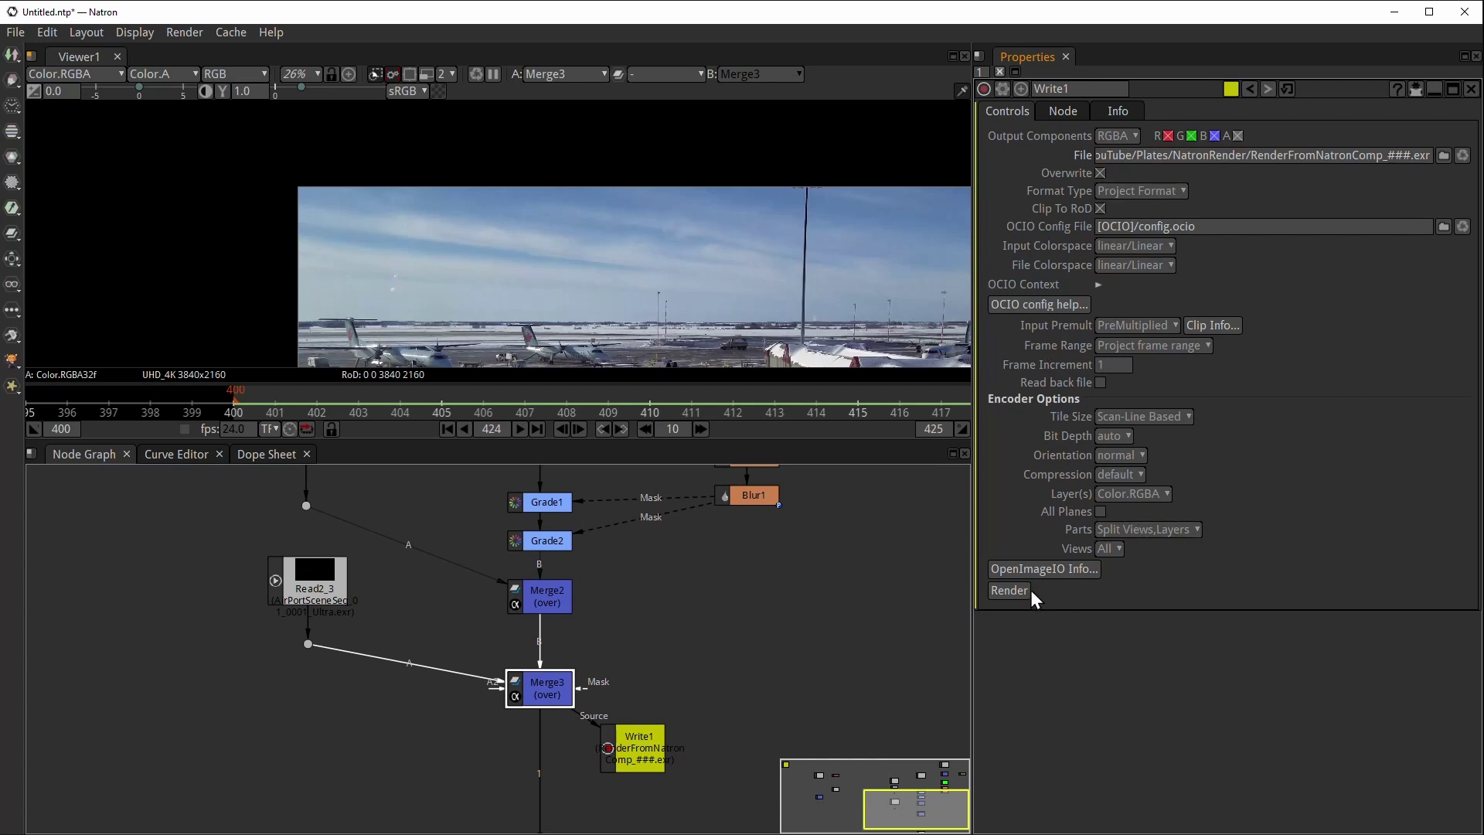
- Stop a trial render of Write1 and set the project's last frame to 410
left_click(1010, 591)
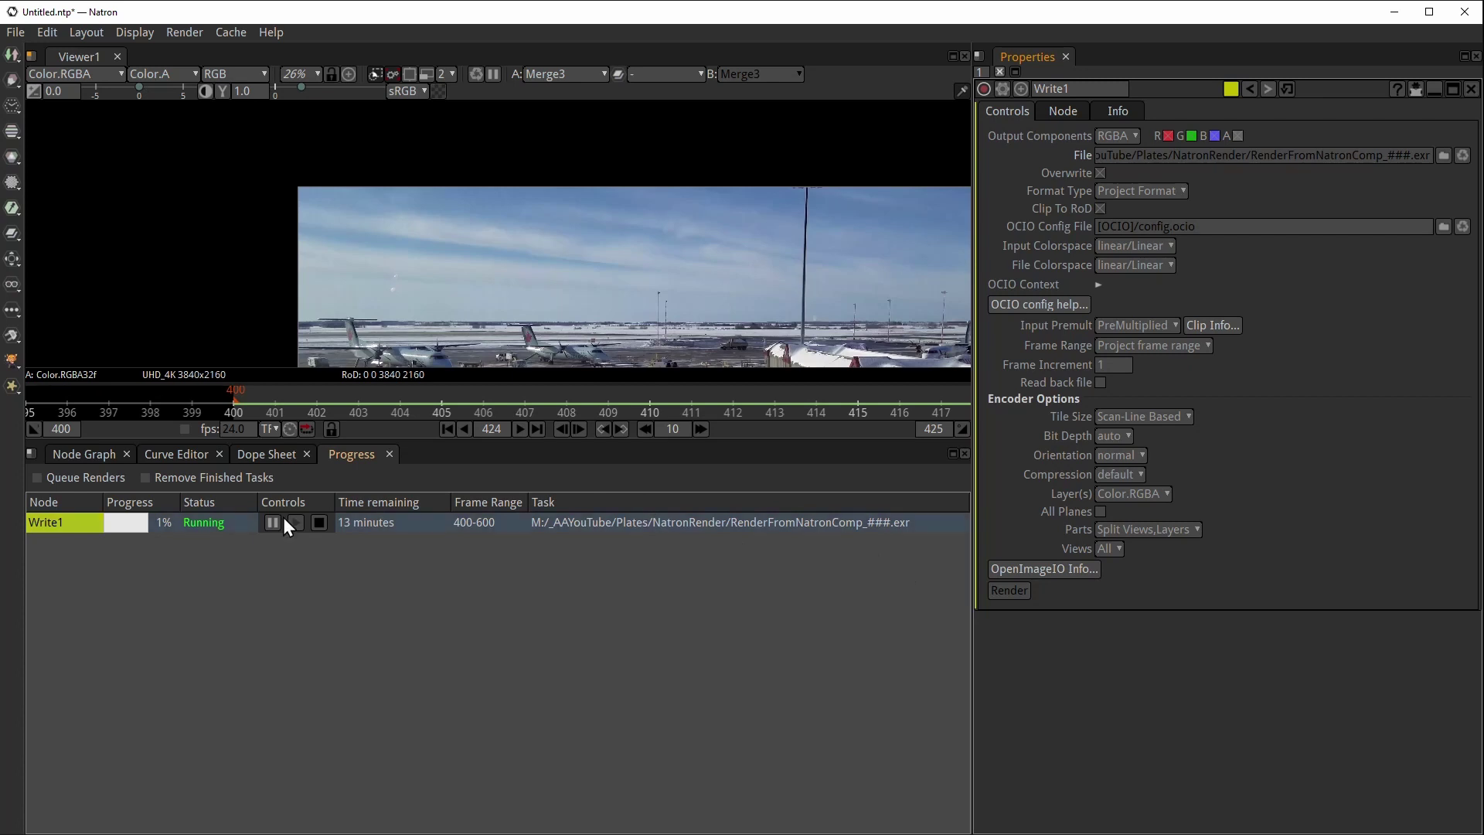
left_click(317, 522)
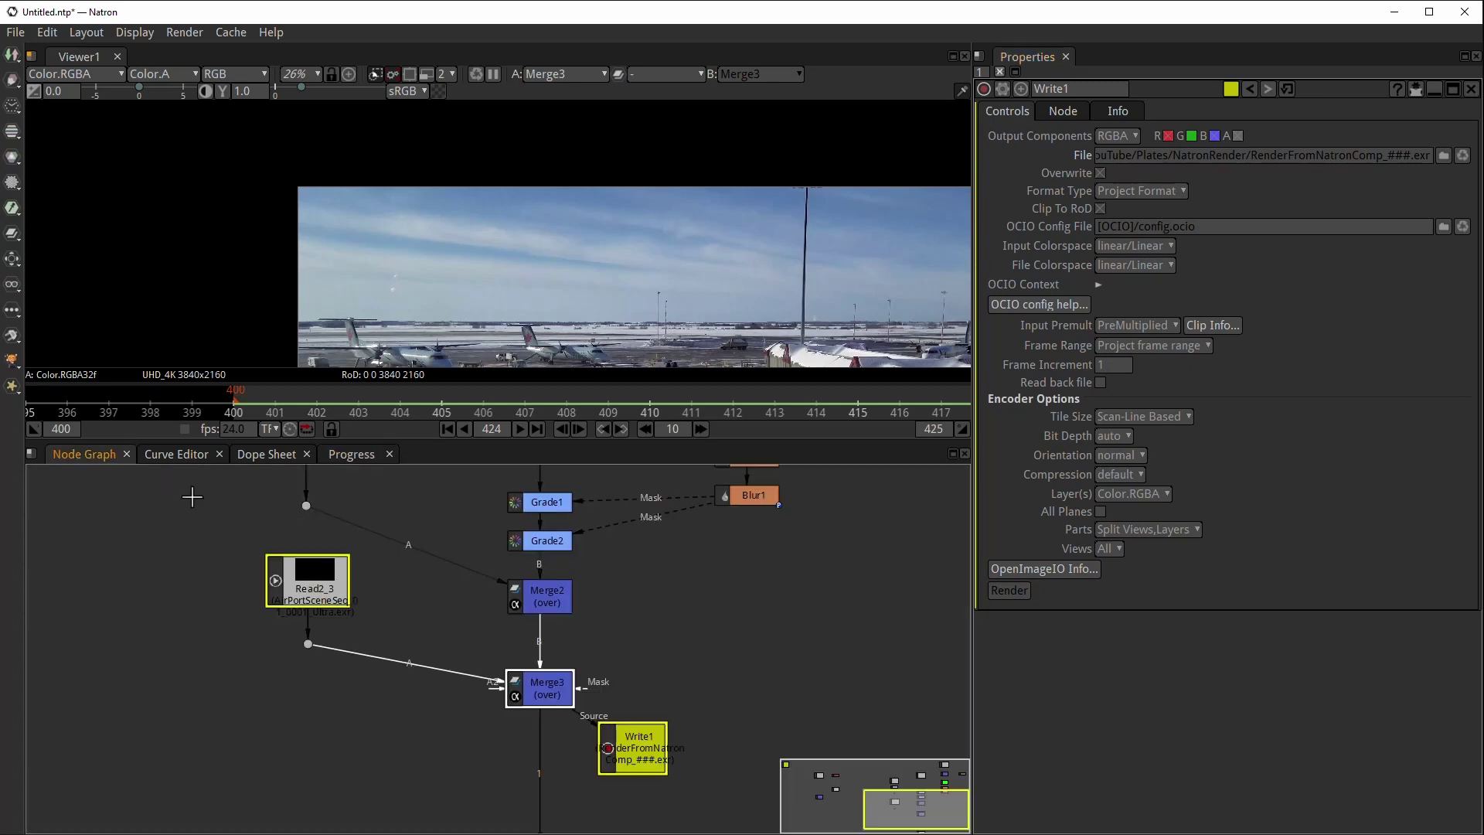
left_click(690, 580)
key("s")
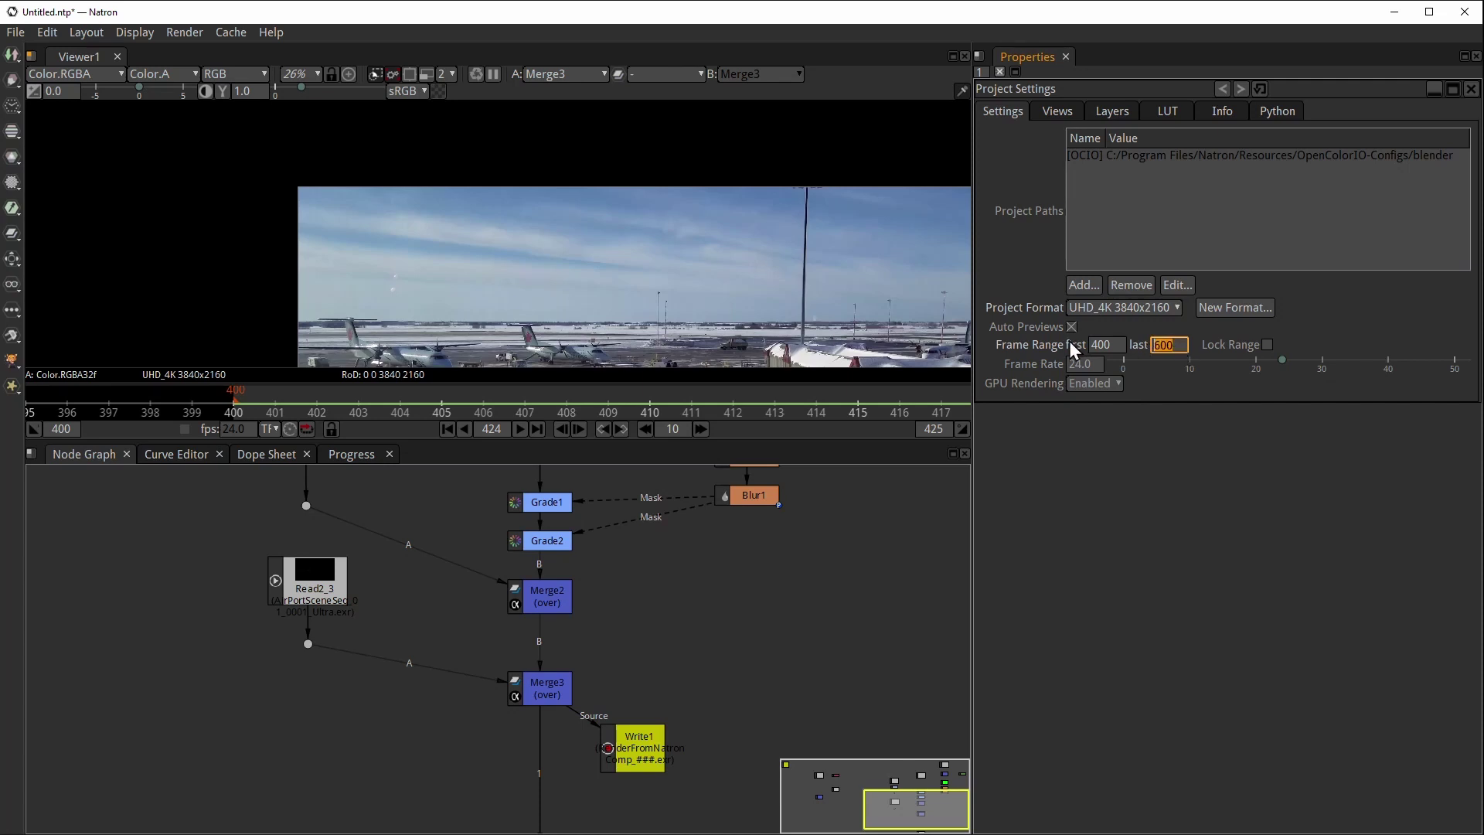
type("410")
key("Return")
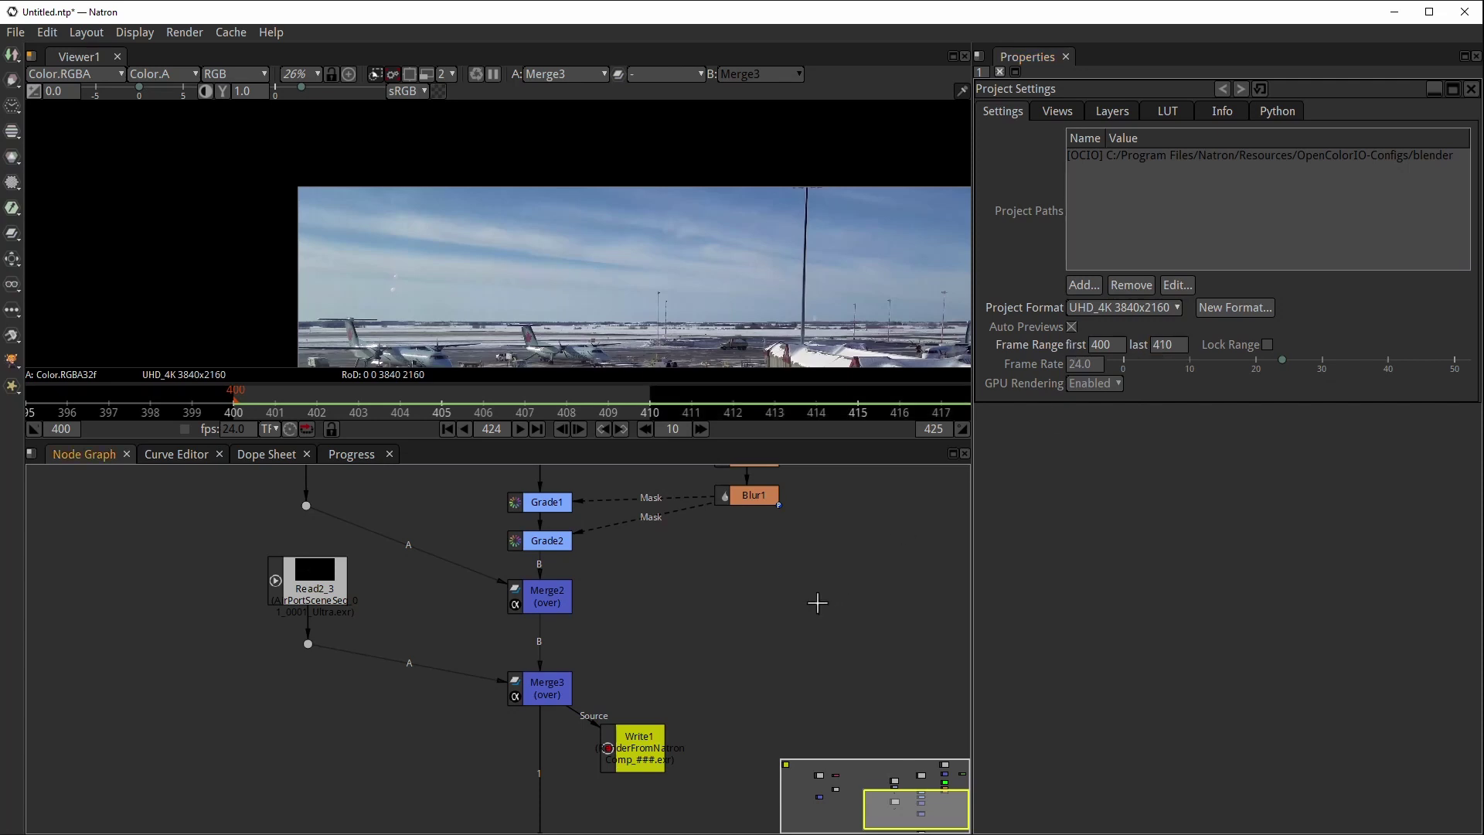
- Render Write1 over the project frame range and check the render's progress
double_click(628, 747)
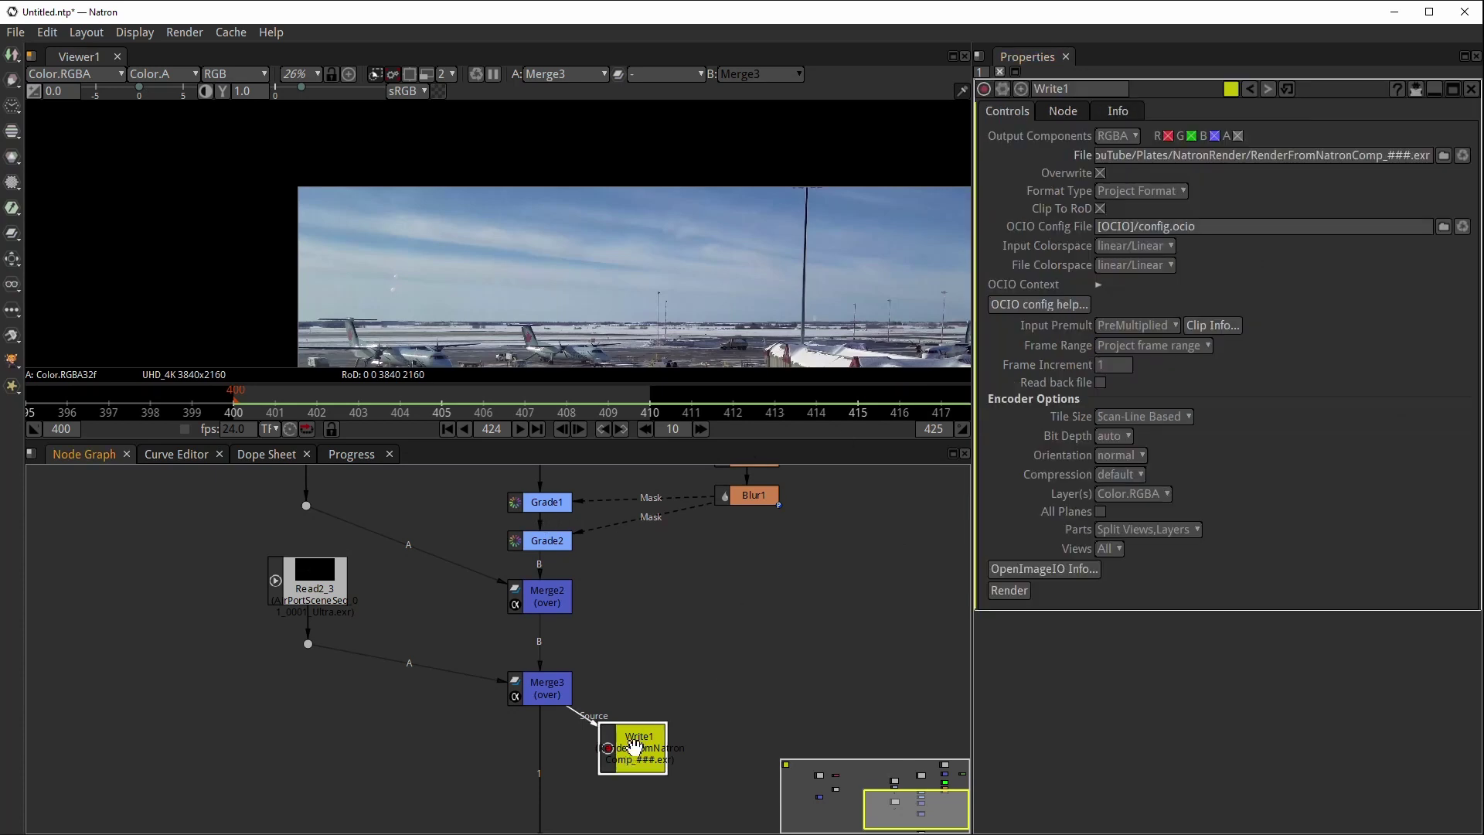
left_click(1009, 591)
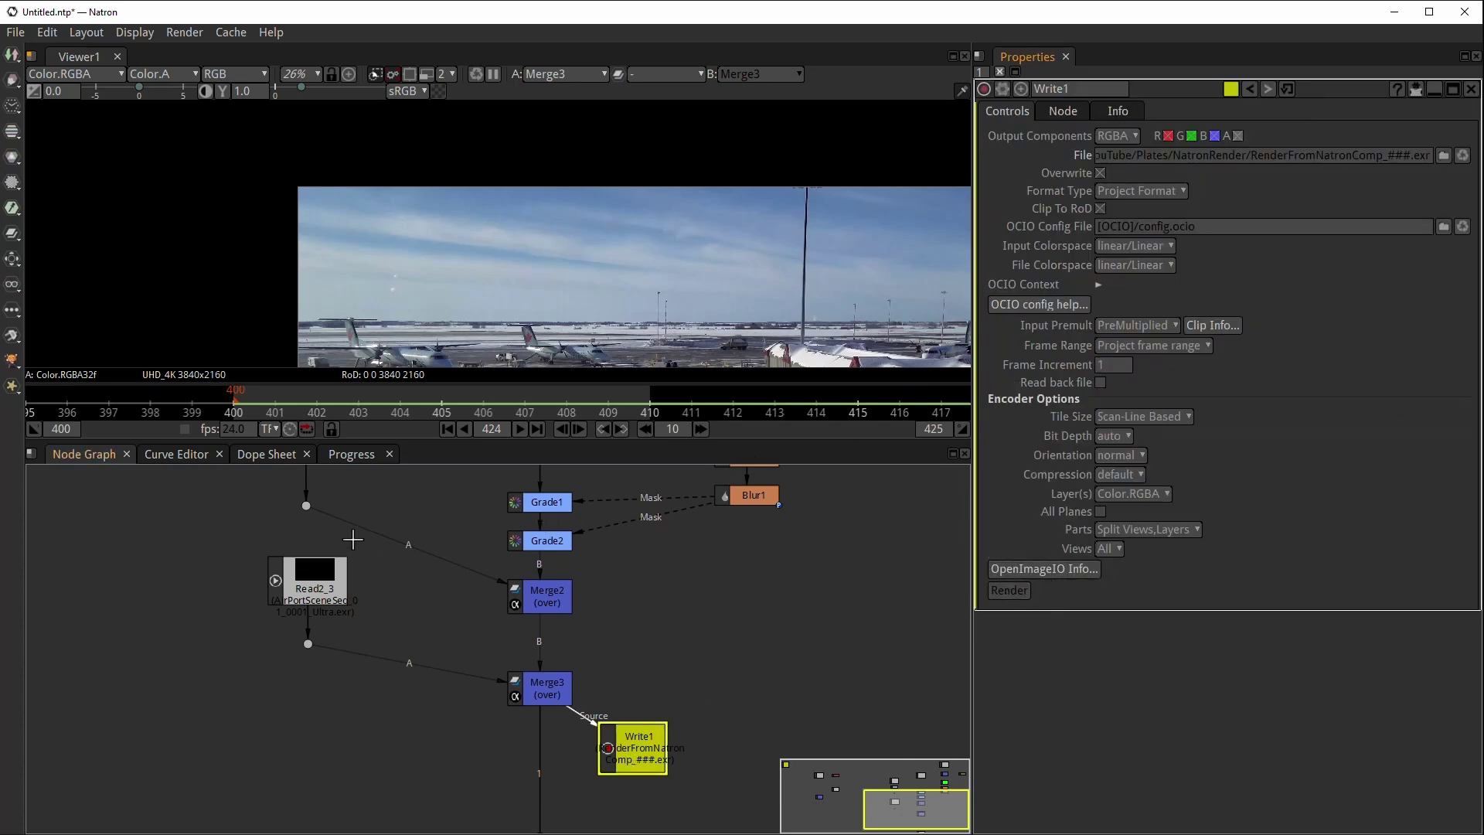
left_click(350, 456)
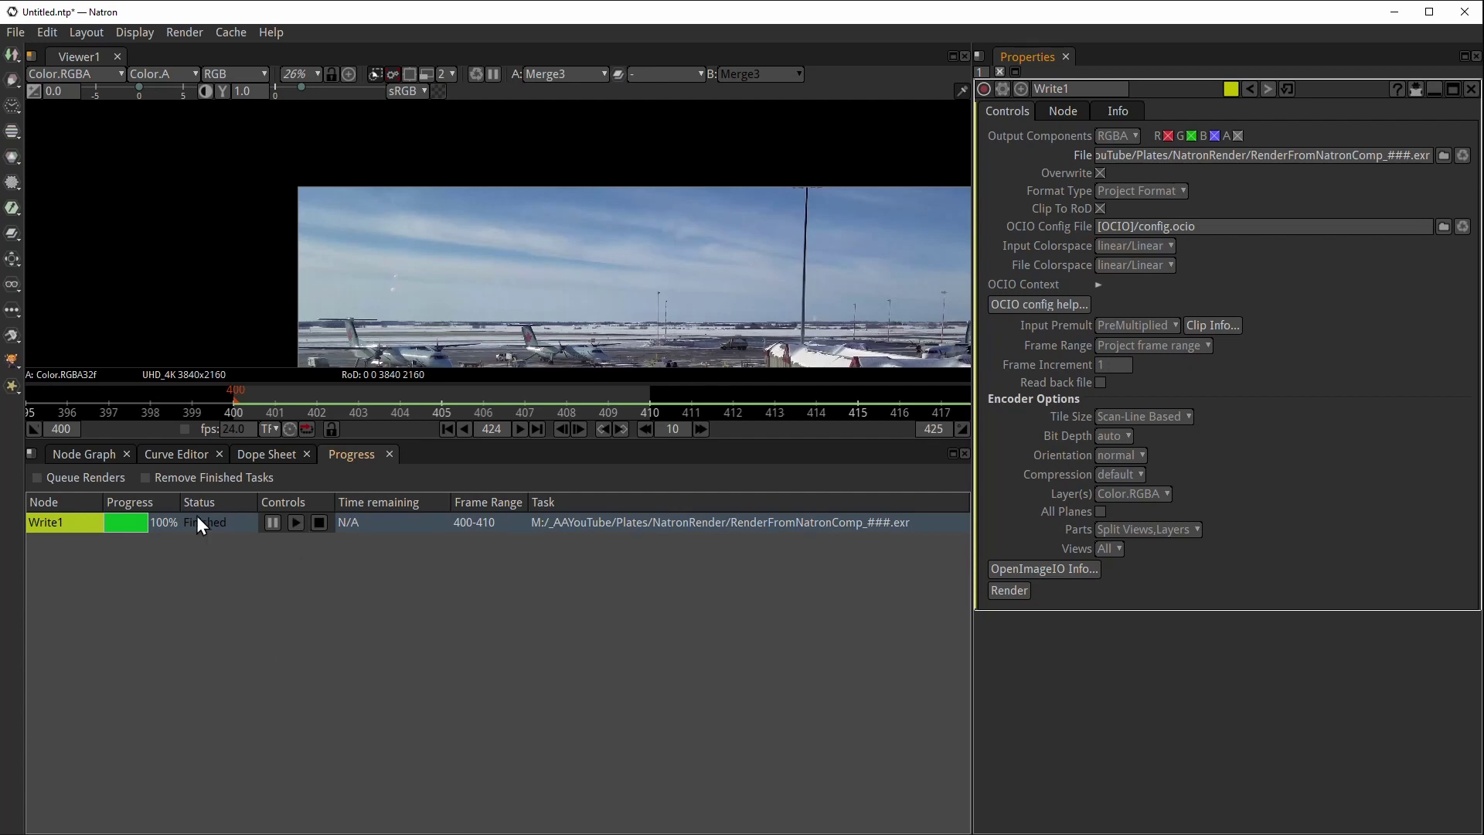
left_click(85, 454)
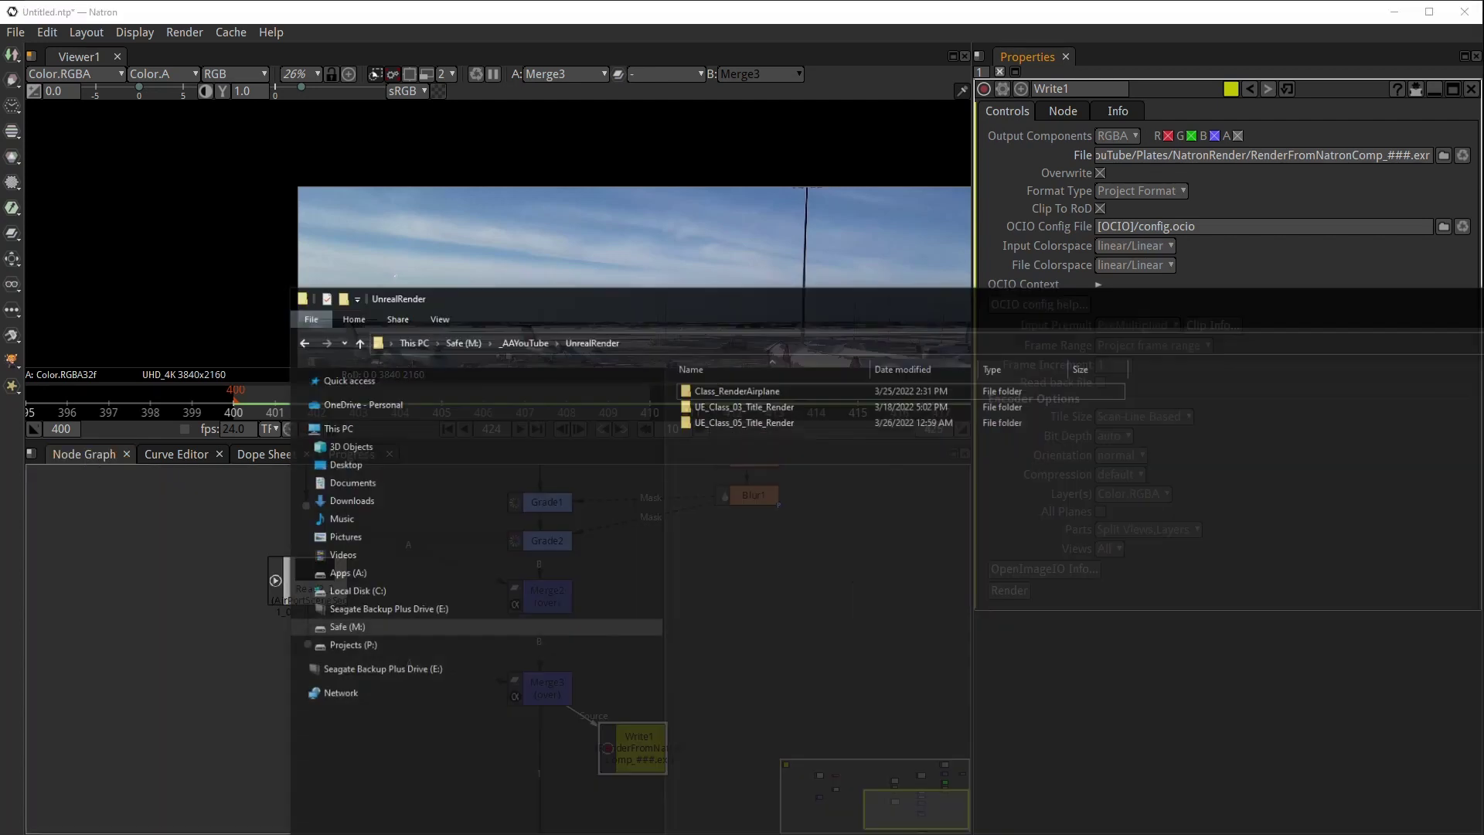
- Switch to File Explorer, check the NatronRender folder inside Plates, and import it into Natron's node graph
left_click(516, 316)
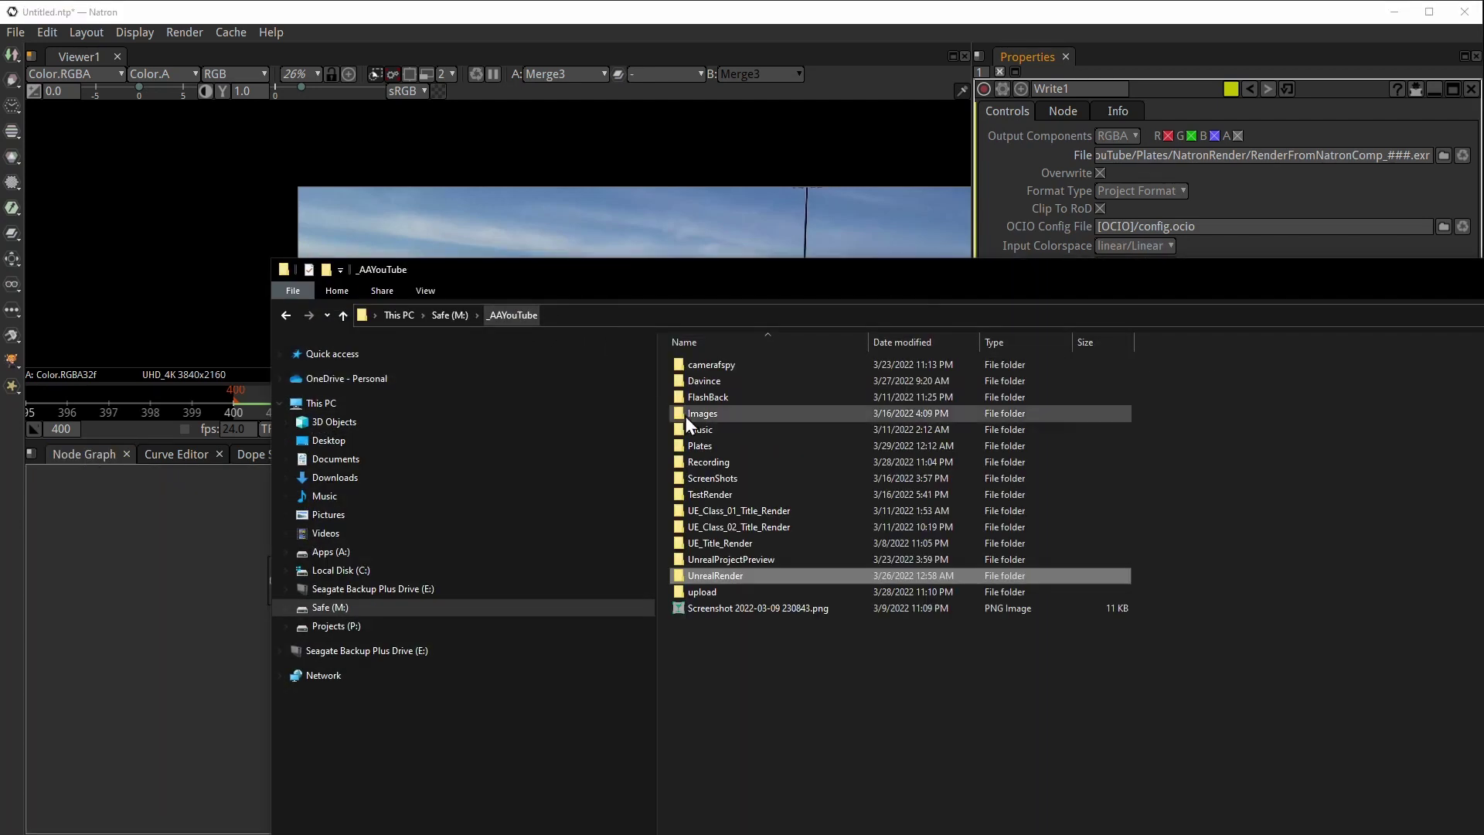
double_click(727, 446)
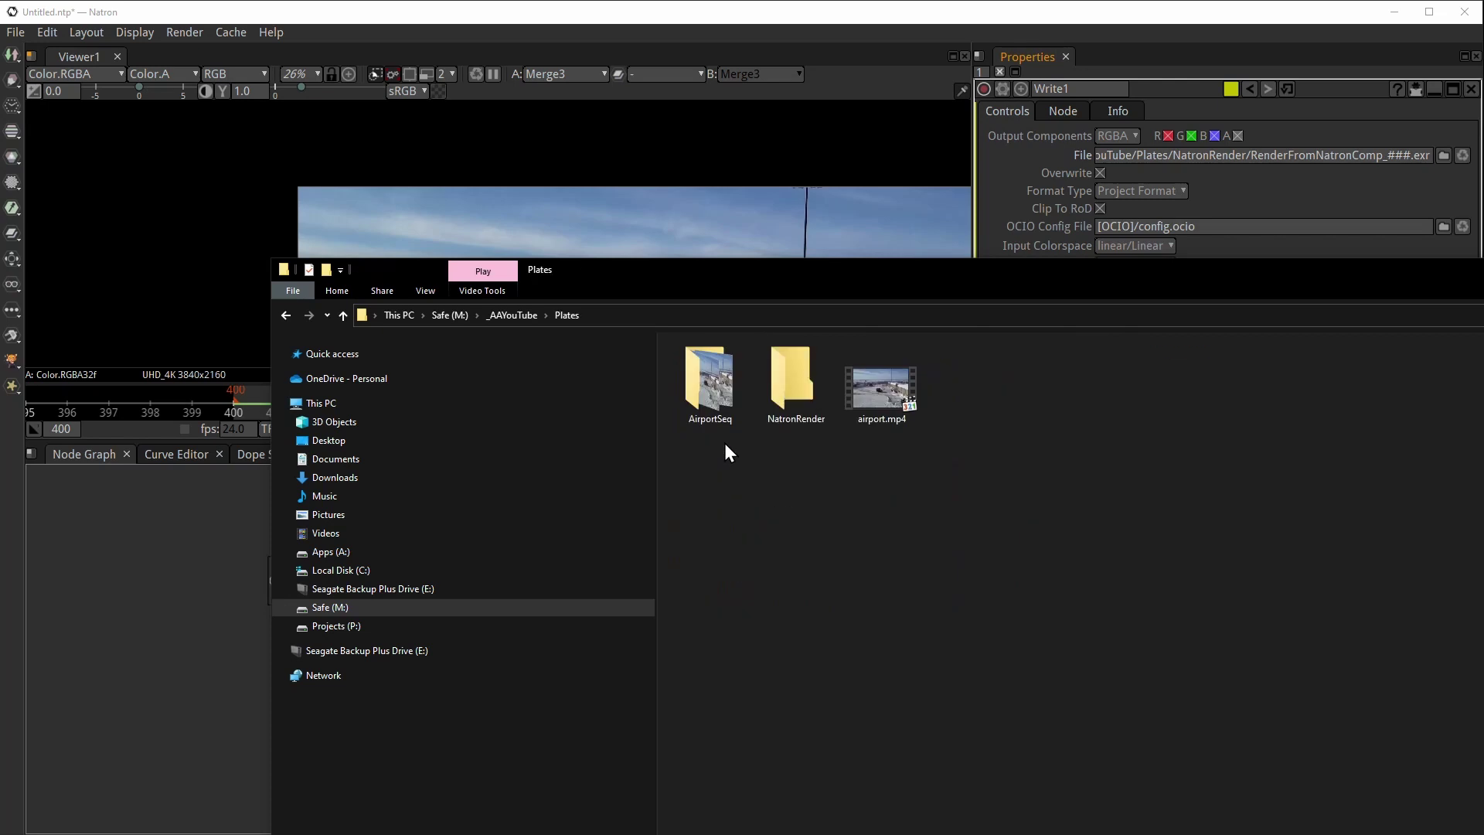
double_click(781, 378)
left_click(566, 314)
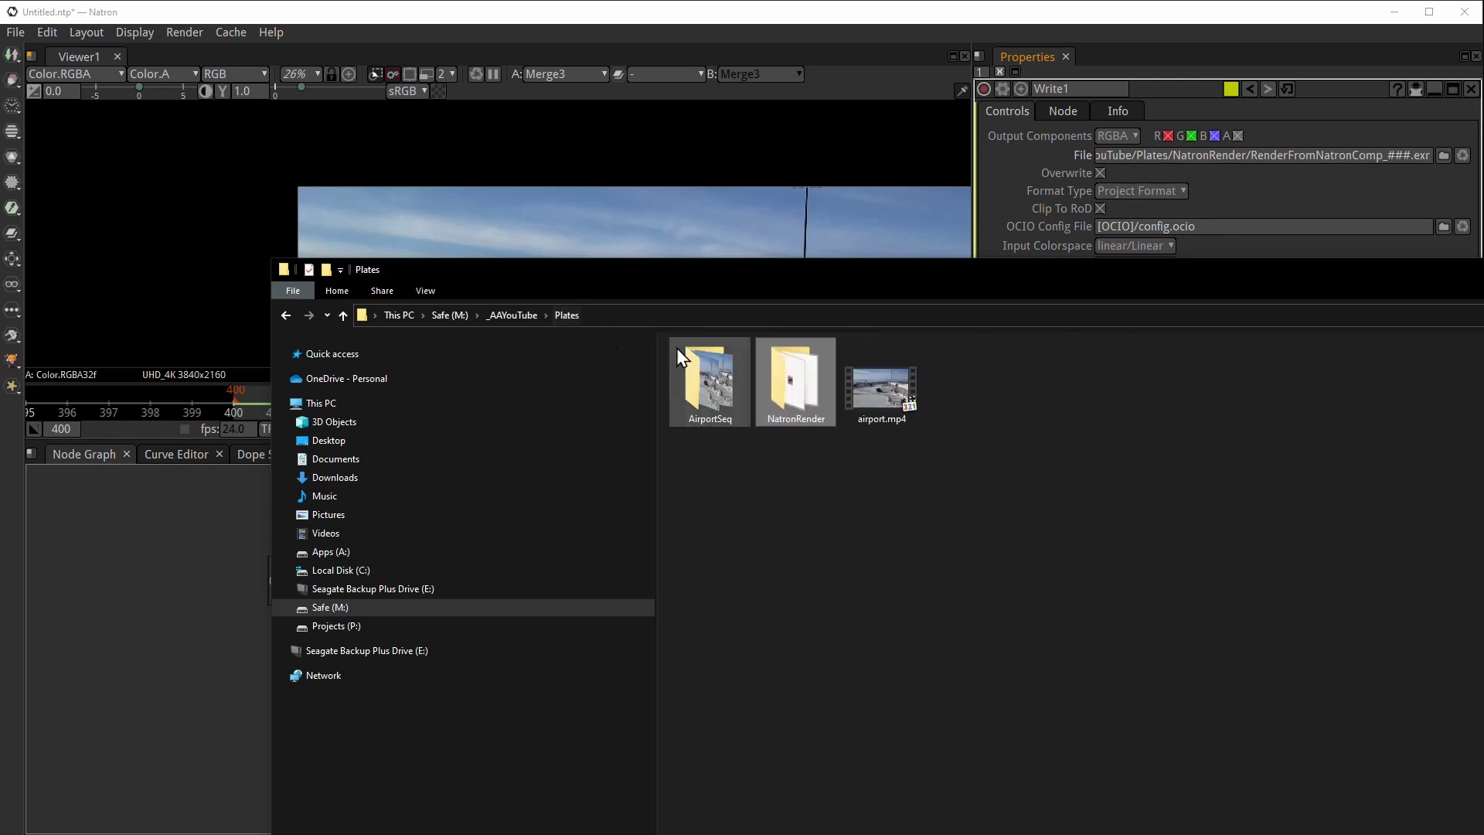
left_click_drag(796, 374, 190, 579)
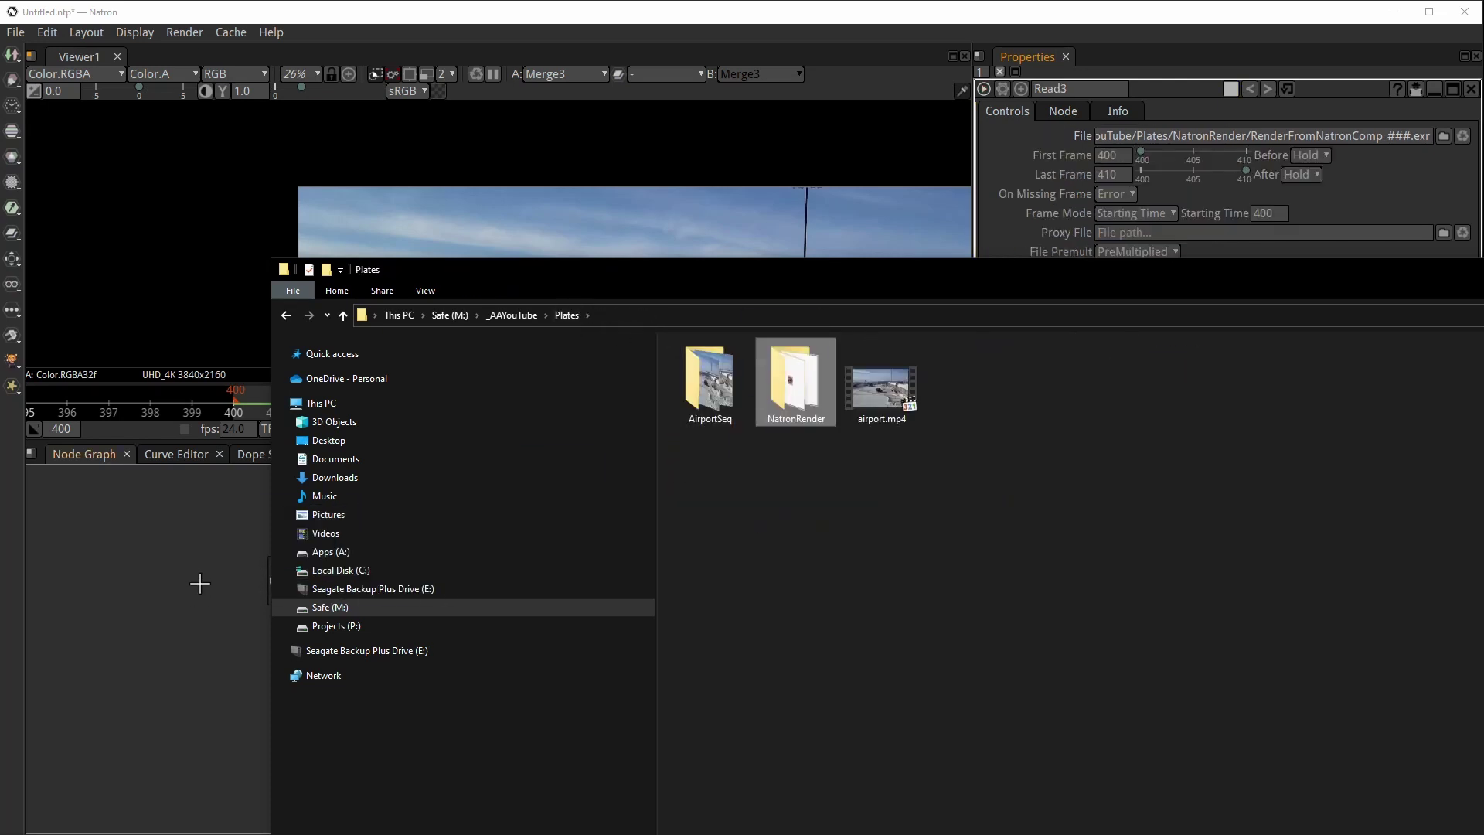
left_click(210, 590)
- Place the imported render's Read node below Read2_3, connect it to the viewer and scrub through its first frames
left_click_drag(527, 631, 640, 637)
left_click_drag(503, 639, 256, 743)
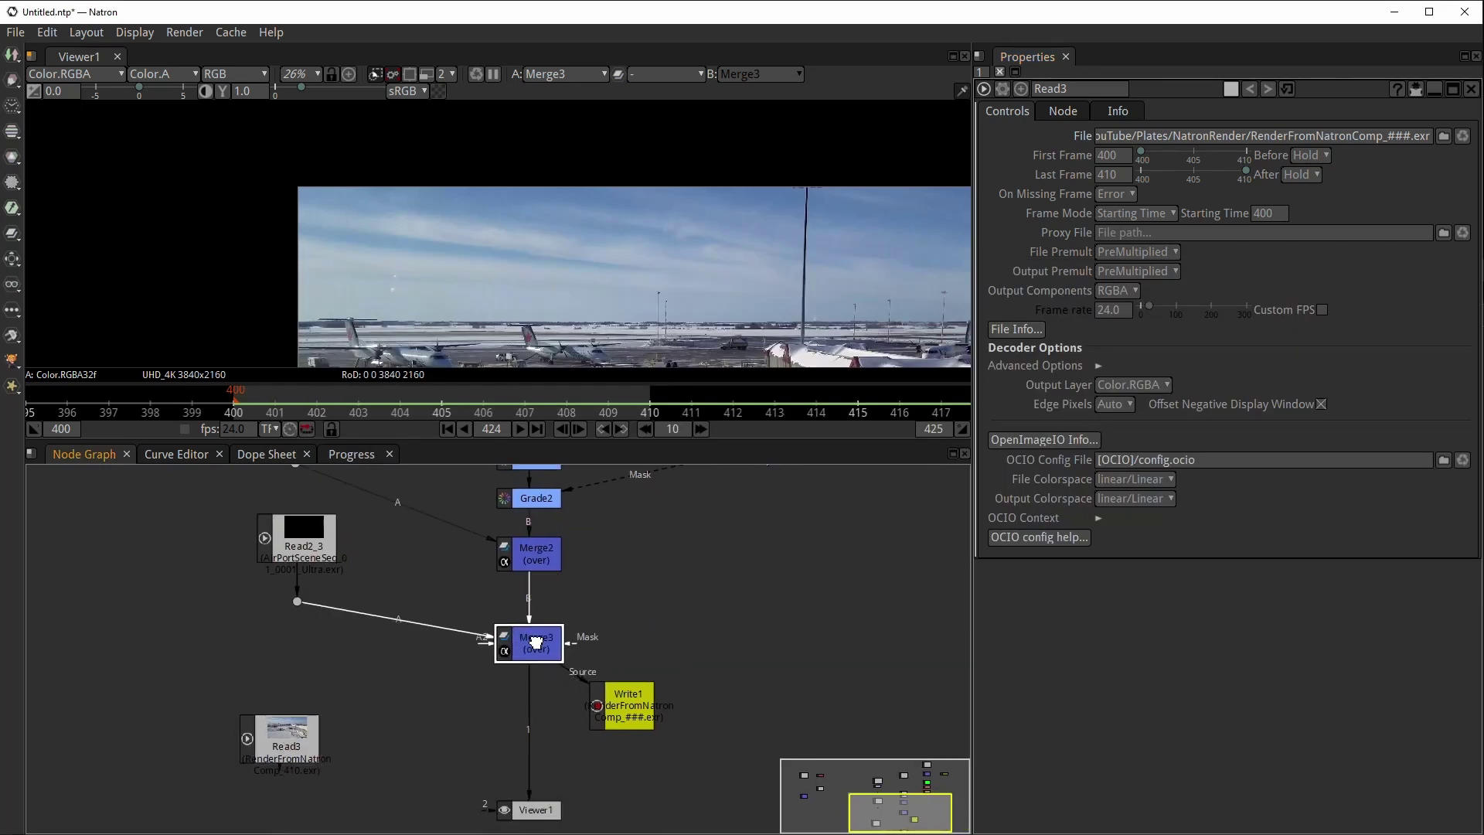
left_click_drag(641, 637, 535, 642)
left_click(284, 736)
key("1")
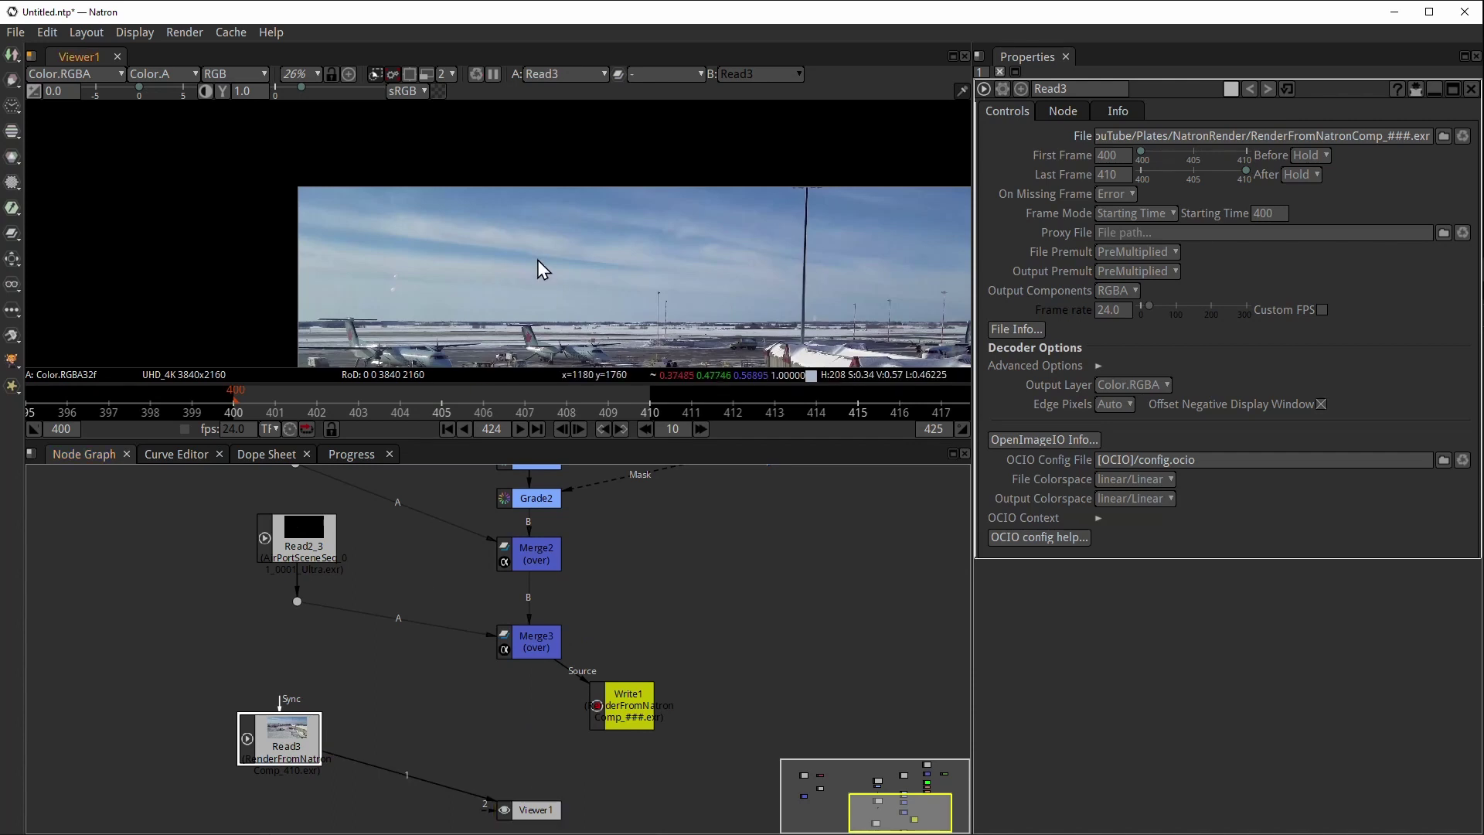
left_click_drag(272, 402, 329, 407)
scroll(420, 303, "down", 4)
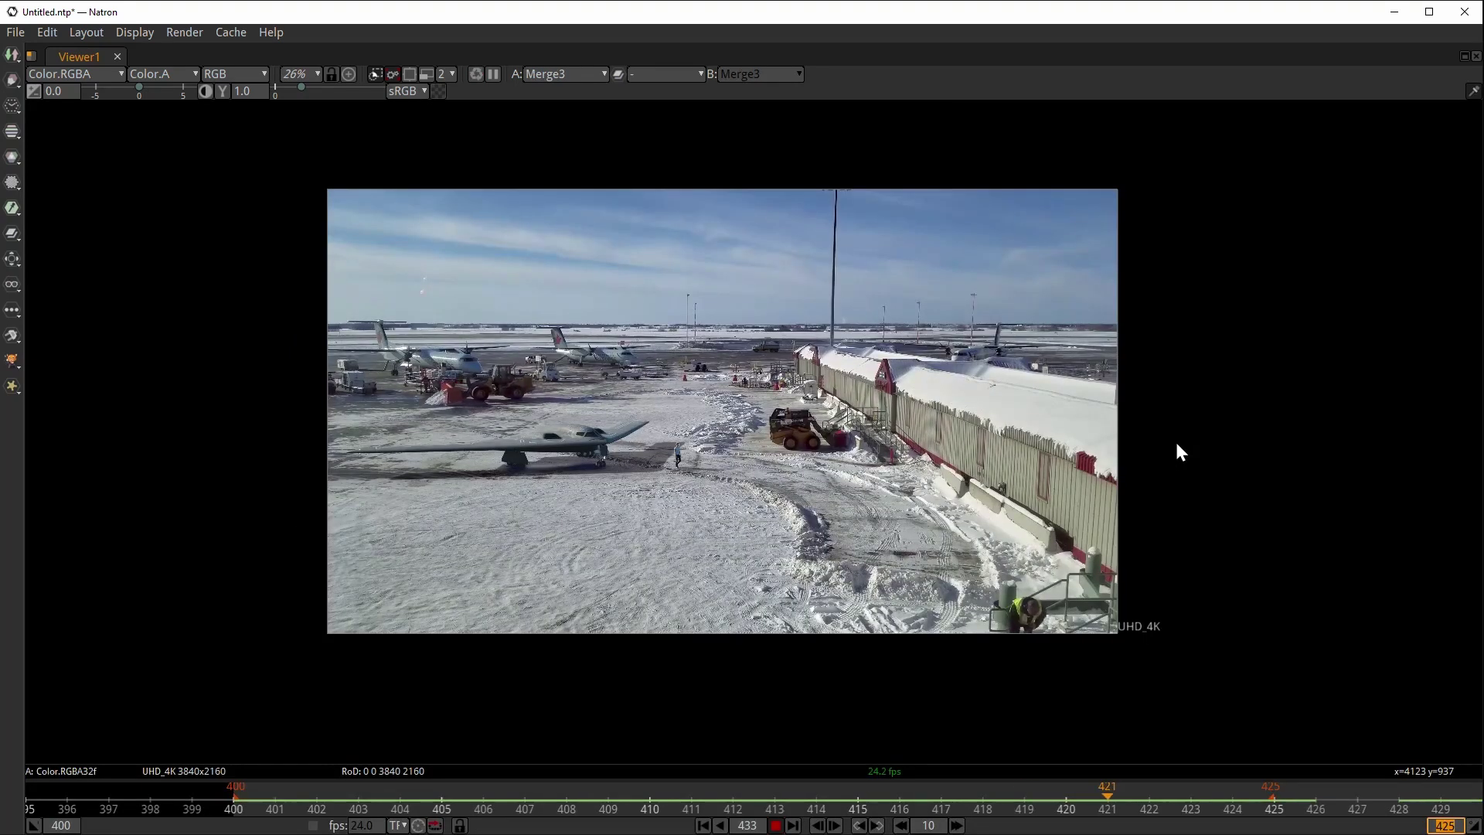